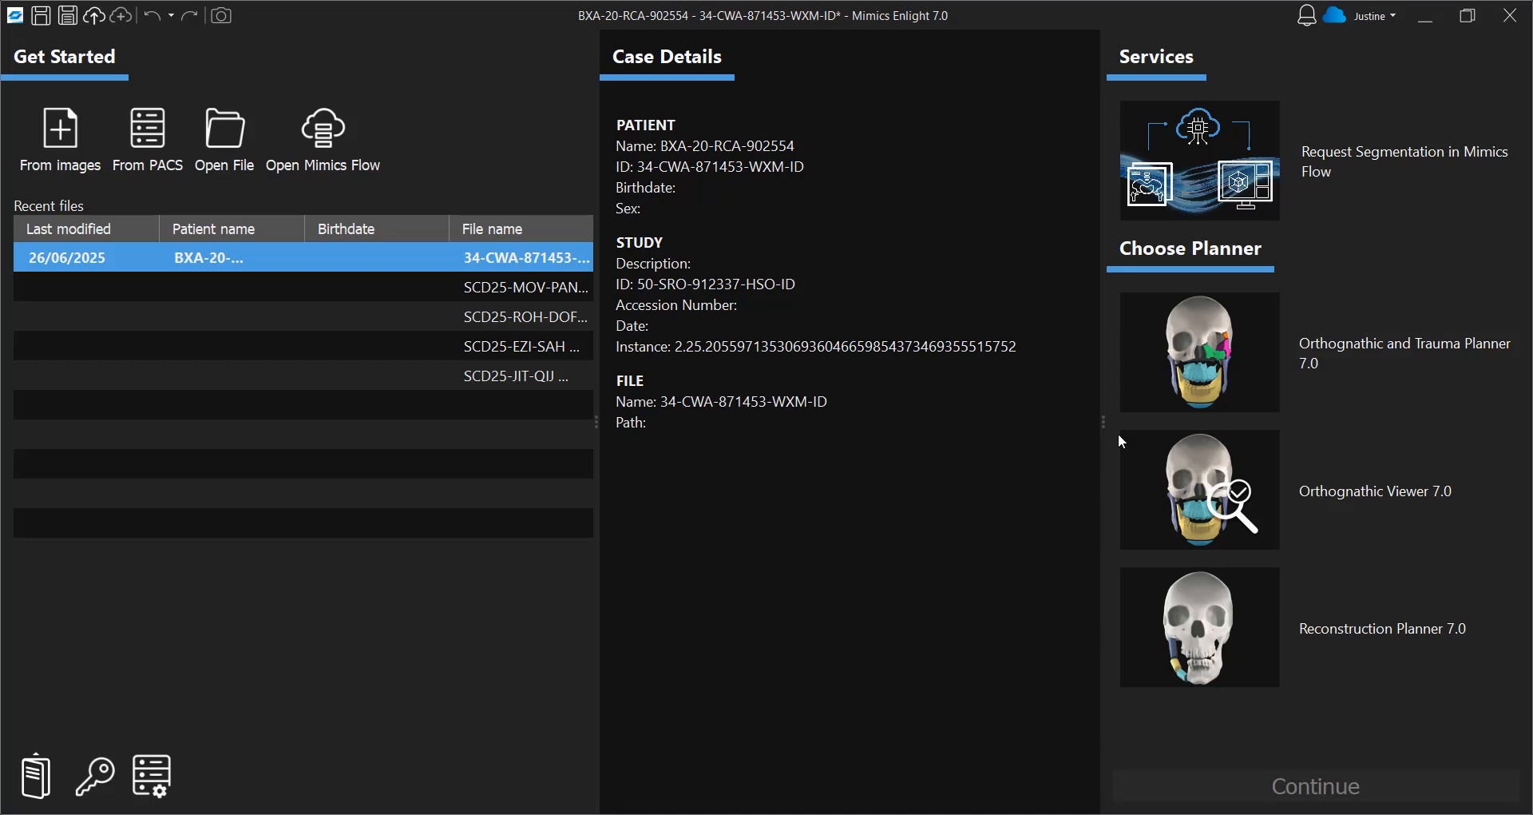
Open the current case in the Orthognathic and Trauma Planner 7.0
click(1365, 323)
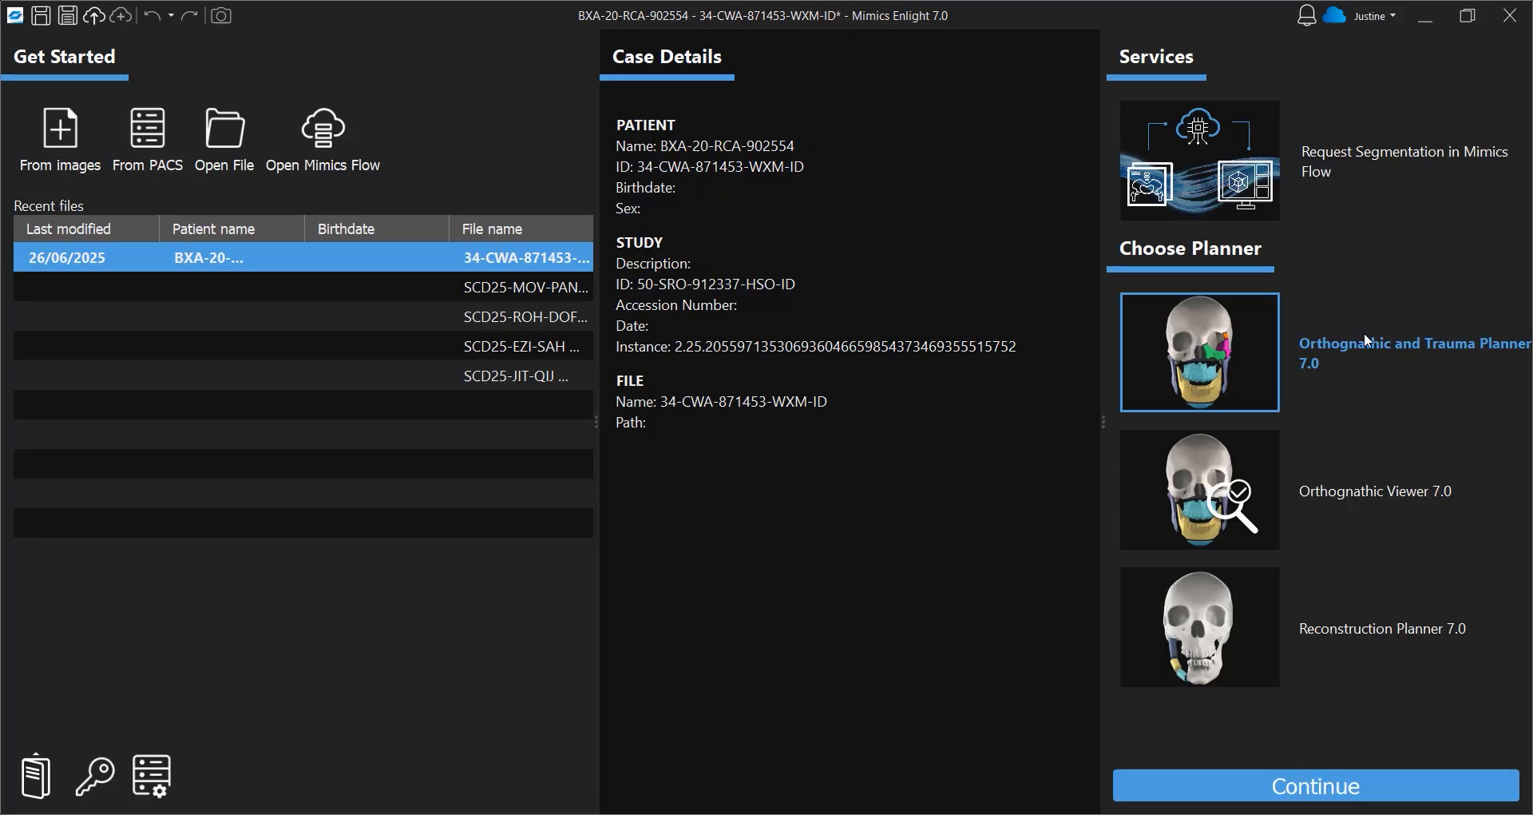
click(1326, 788)
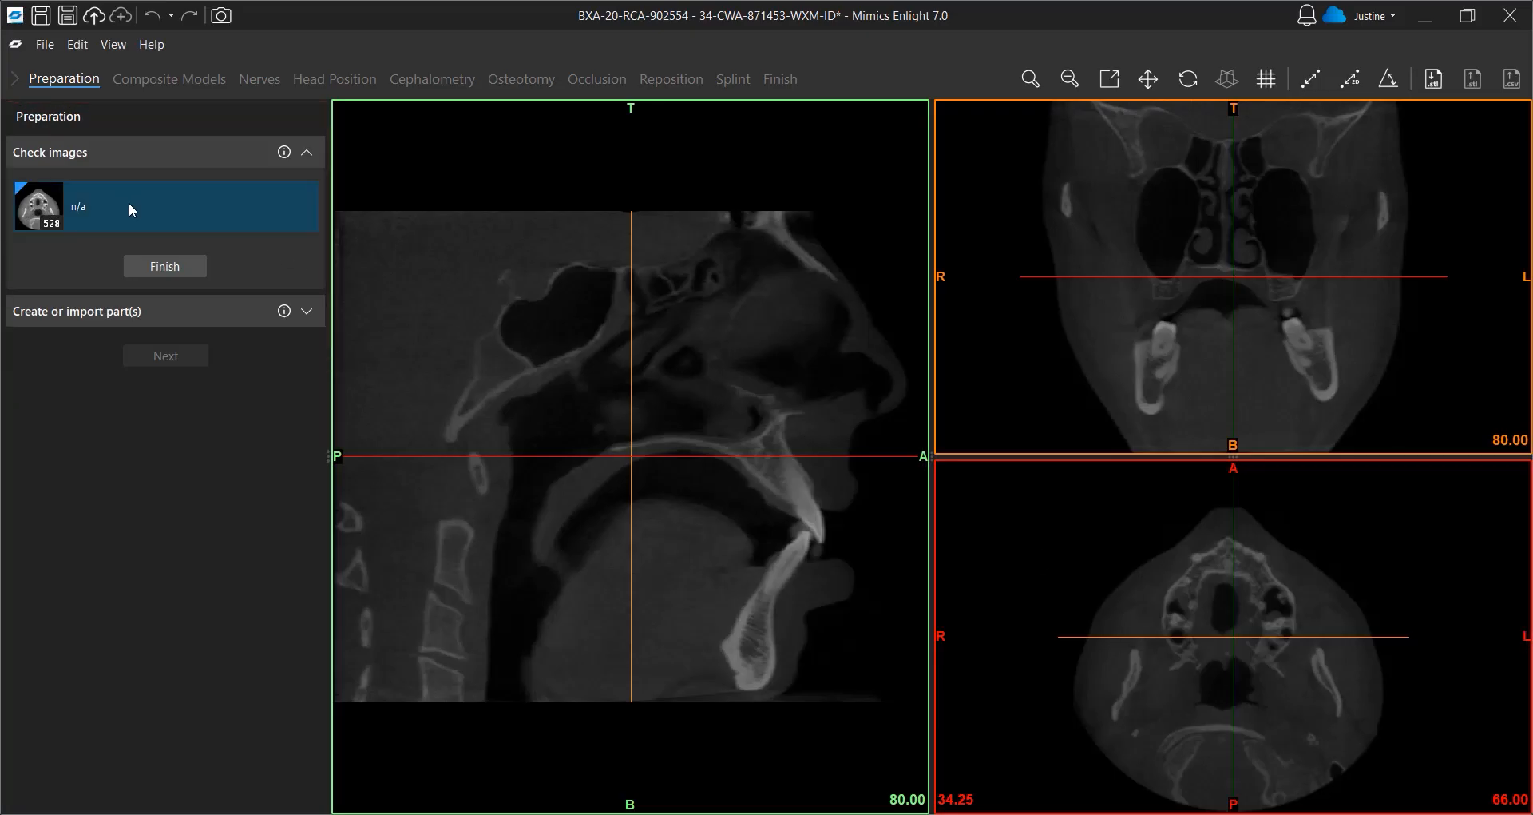
Inspect the image set's information, close it, and finish checking the images
right_click(78, 208)
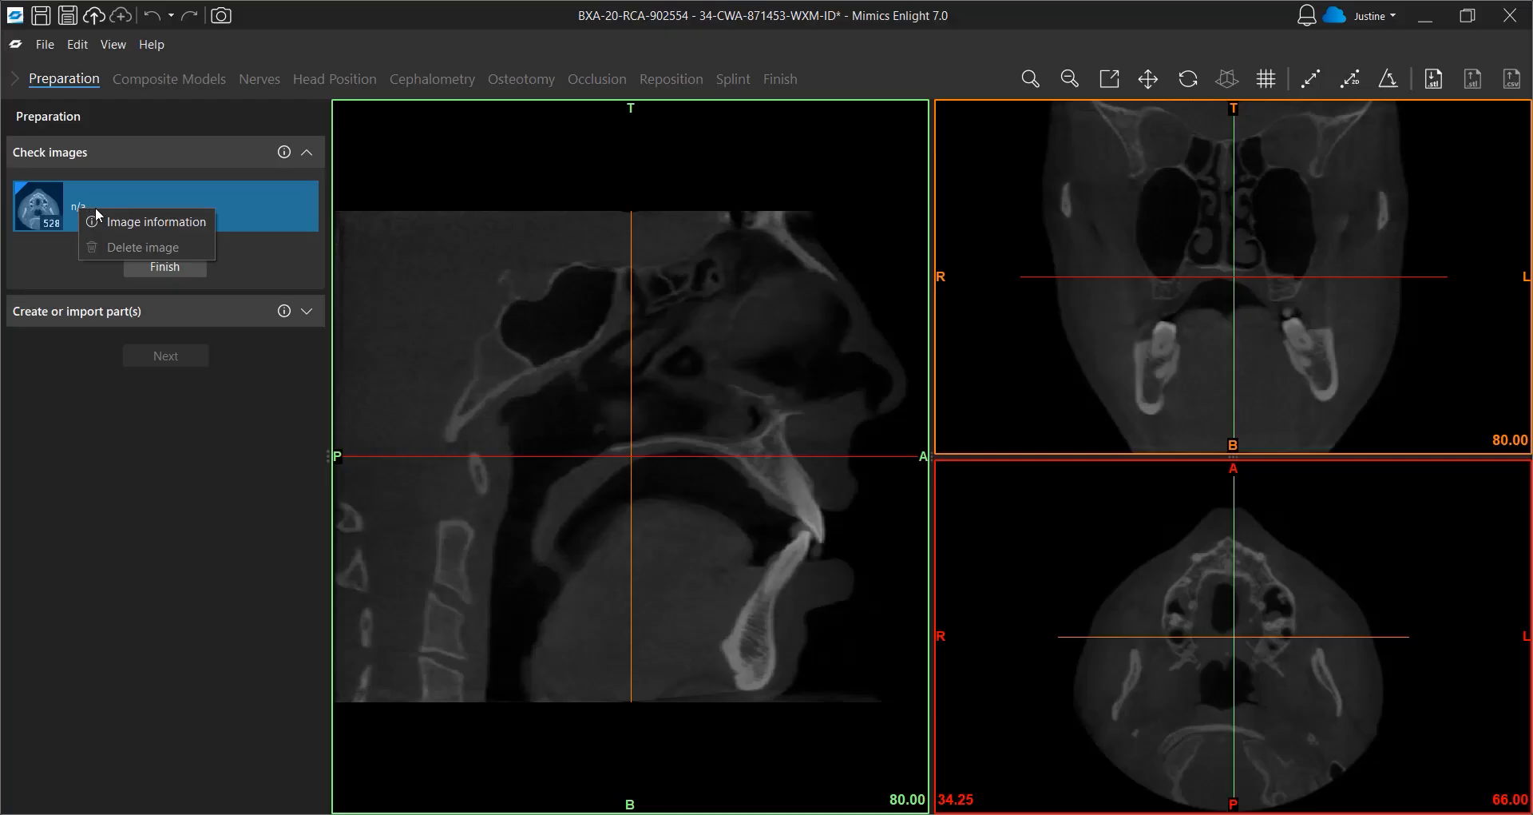
click(137, 219)
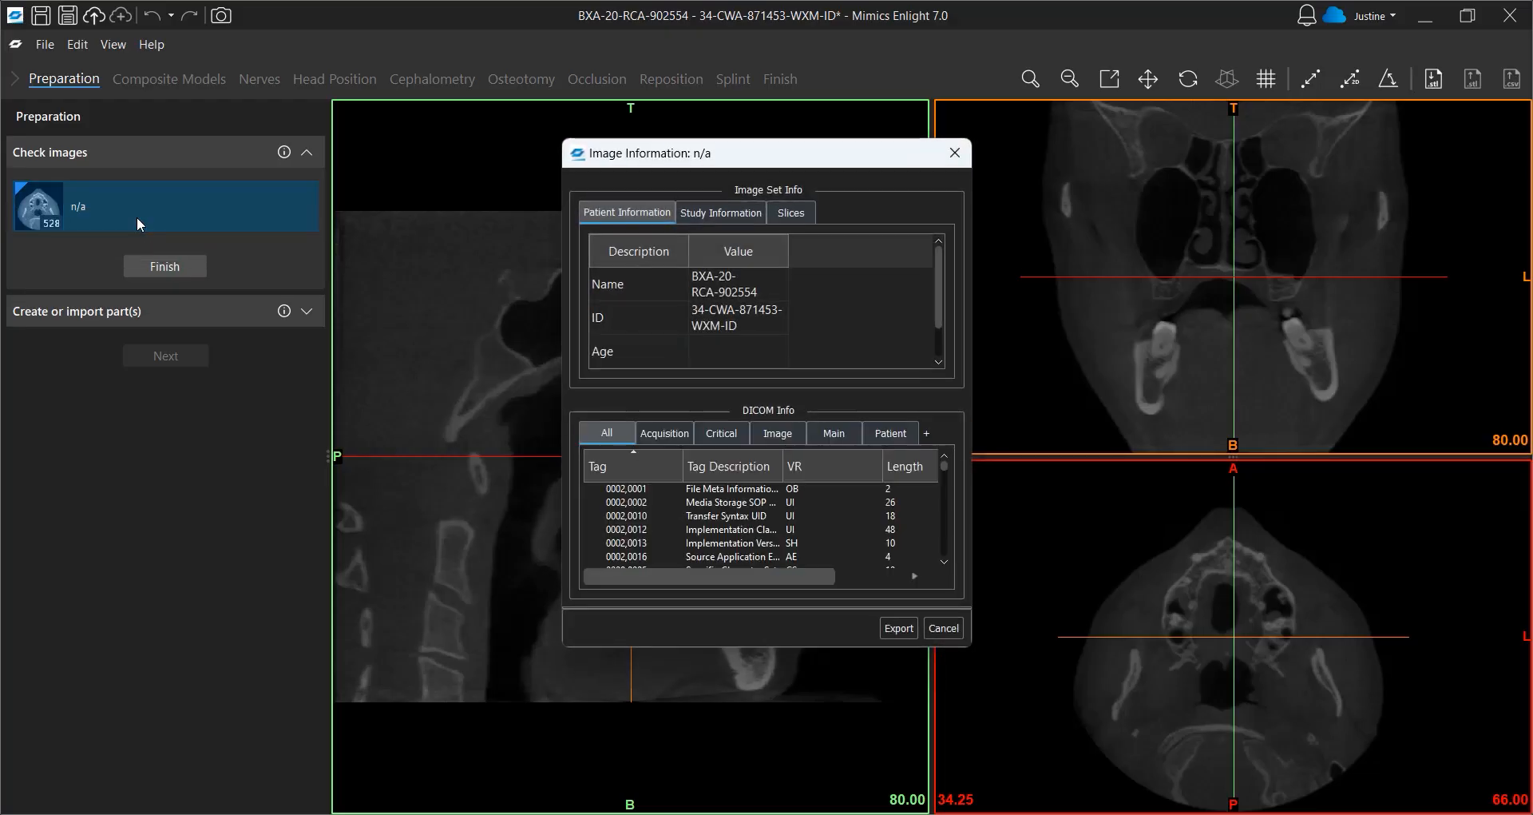
click(954, 153)
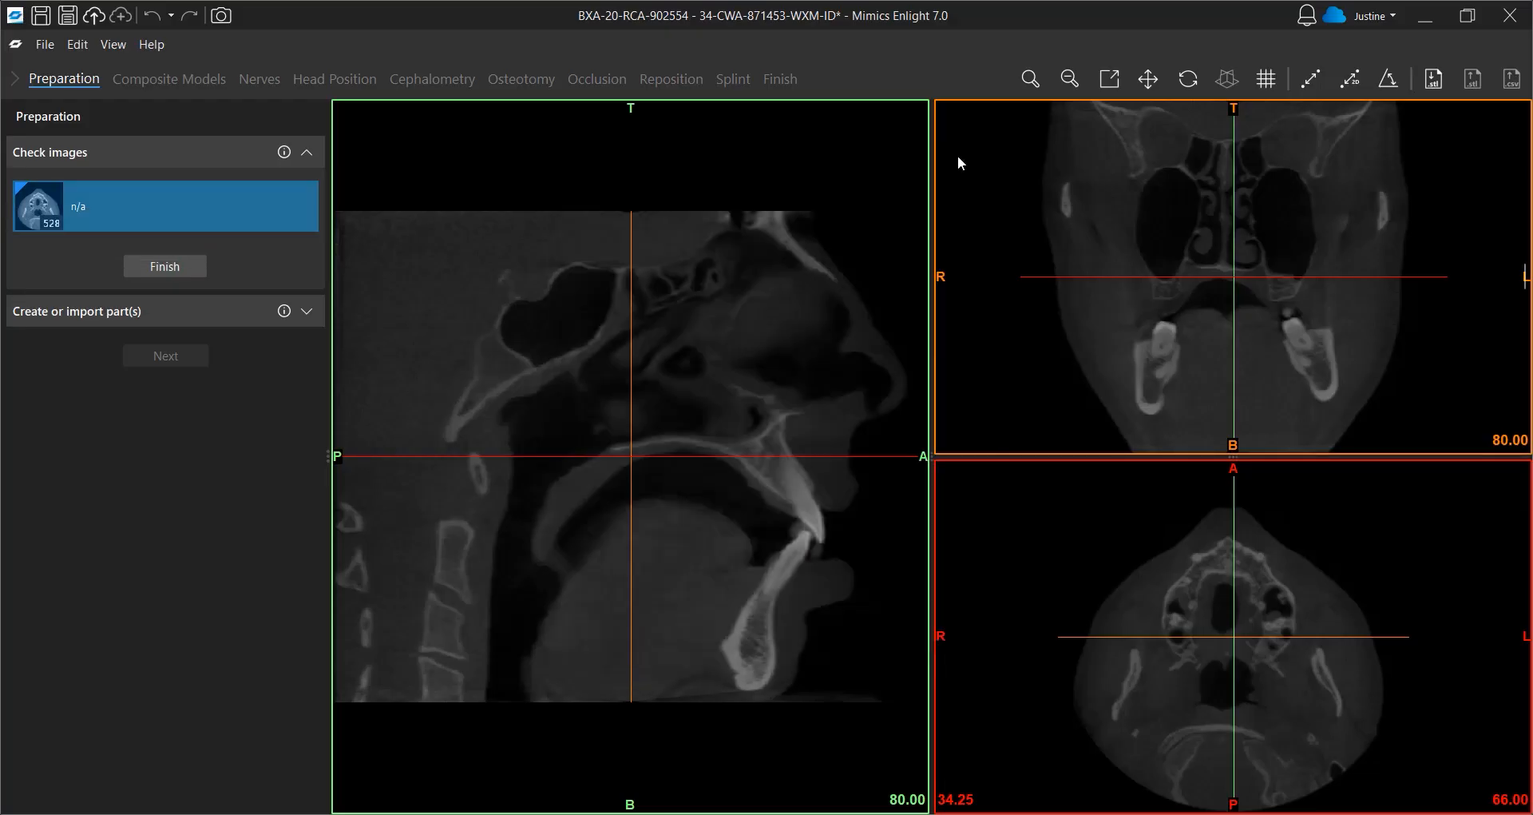
click(174, 262)
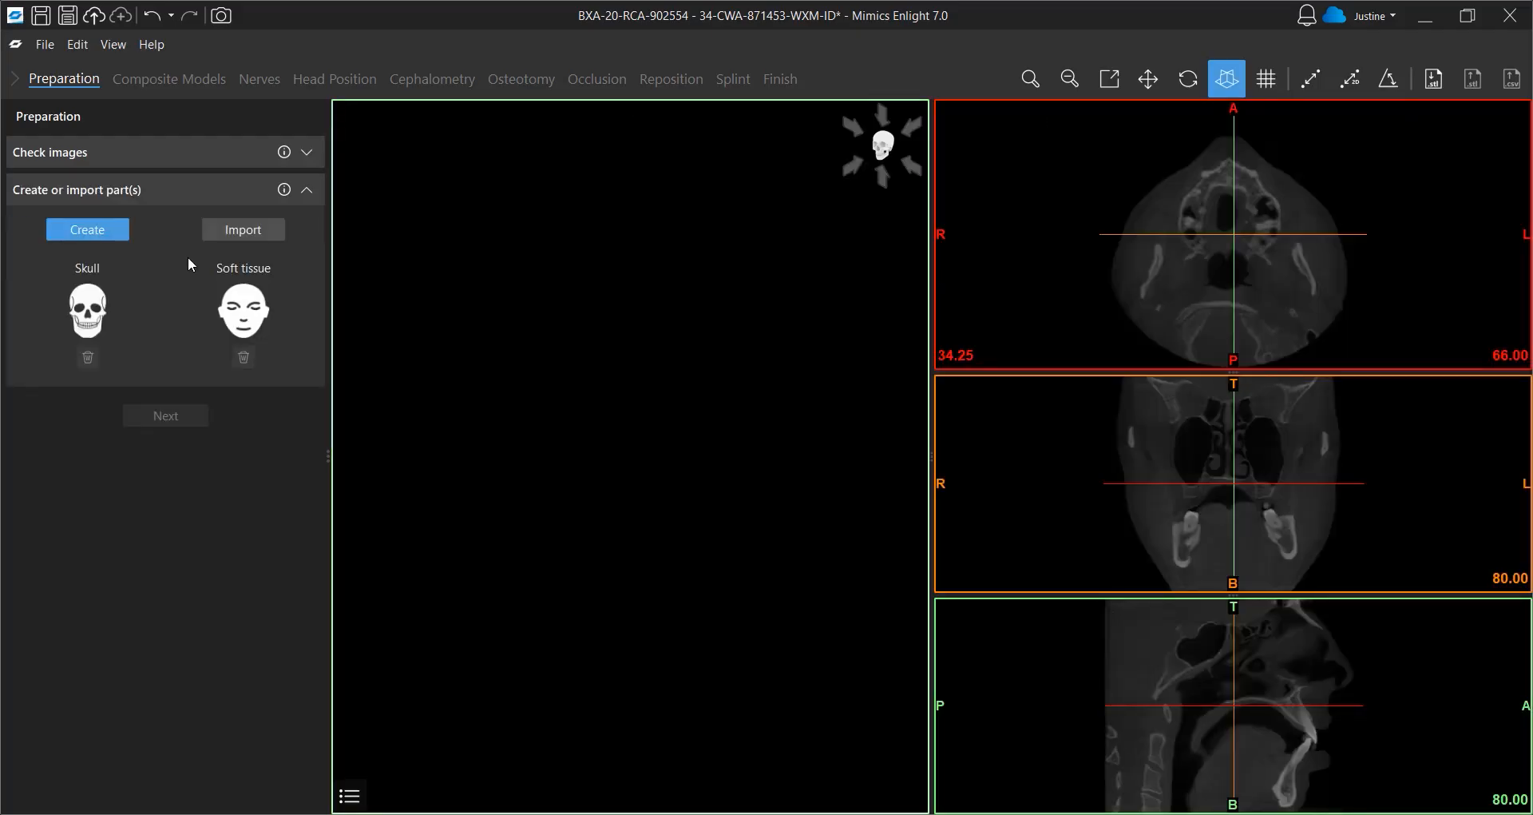
Create the skull 3D model with the threshold set from 226 HU to 4939 HU
click(95, 316)
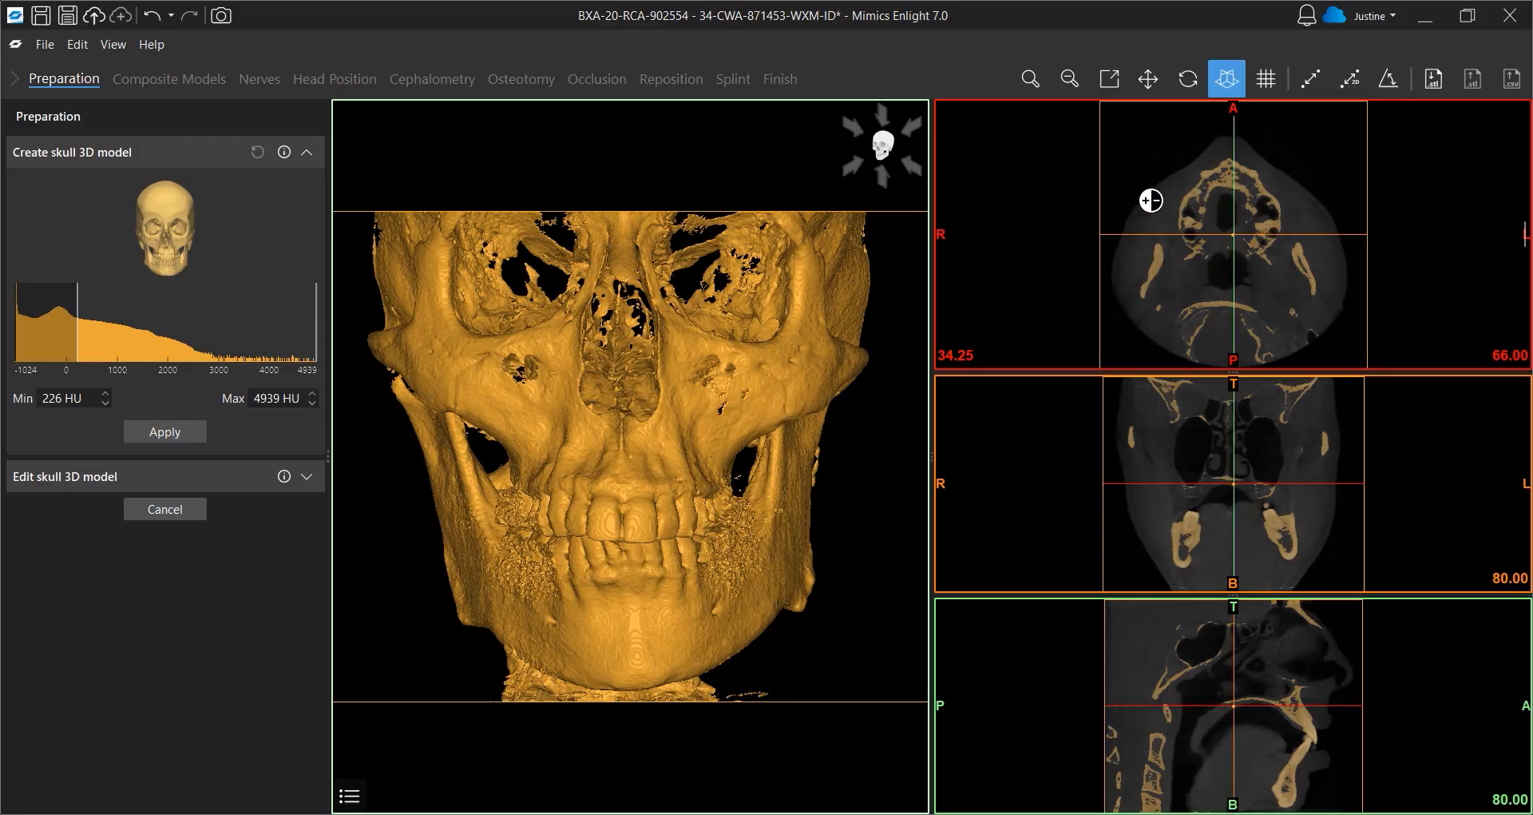
right_drag(1151, 200, 1037, 232)
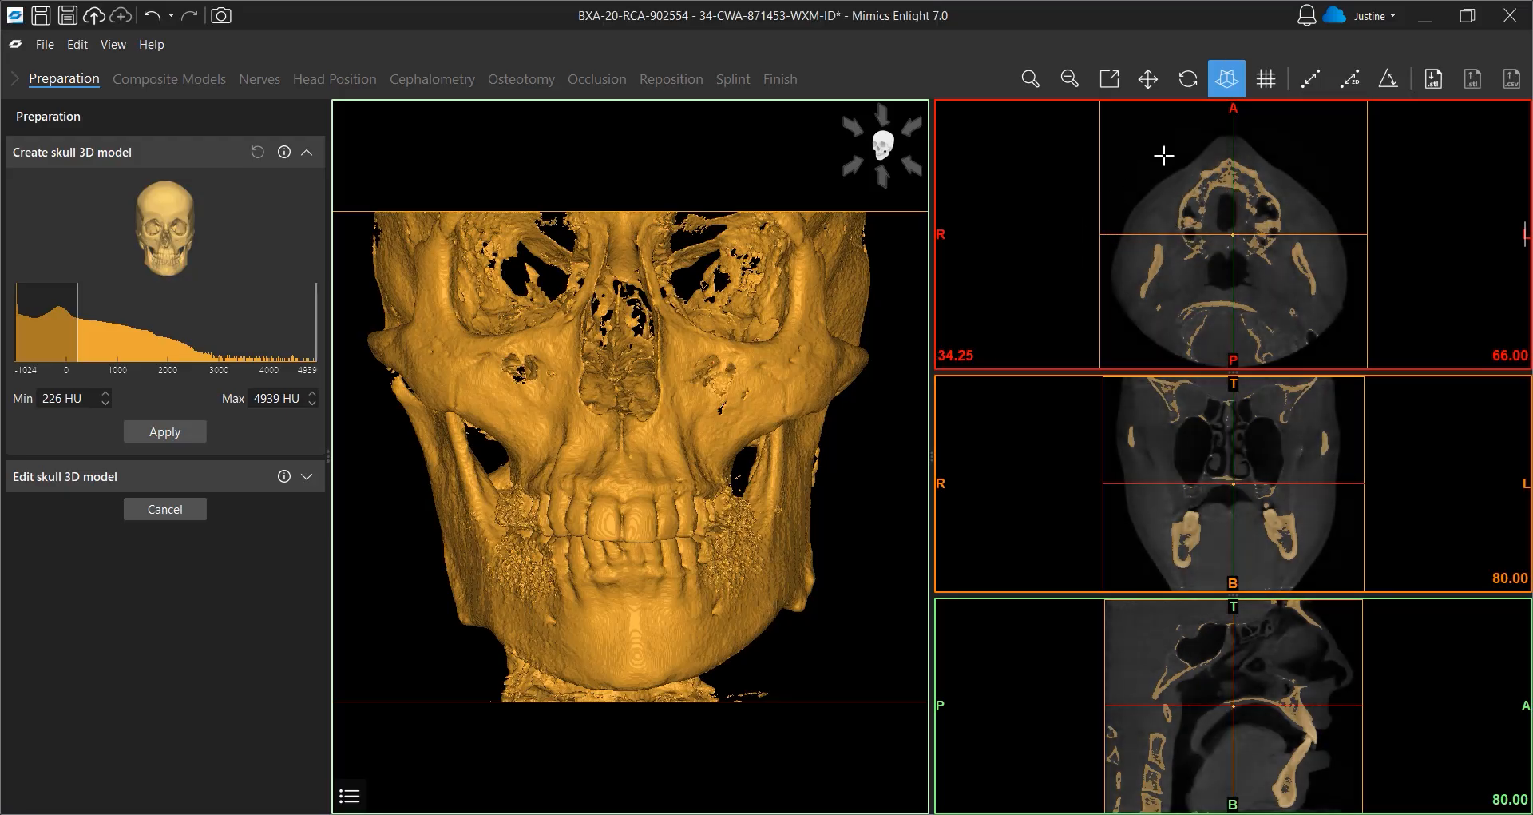
right_drag(1165, 155, 1137, 329)
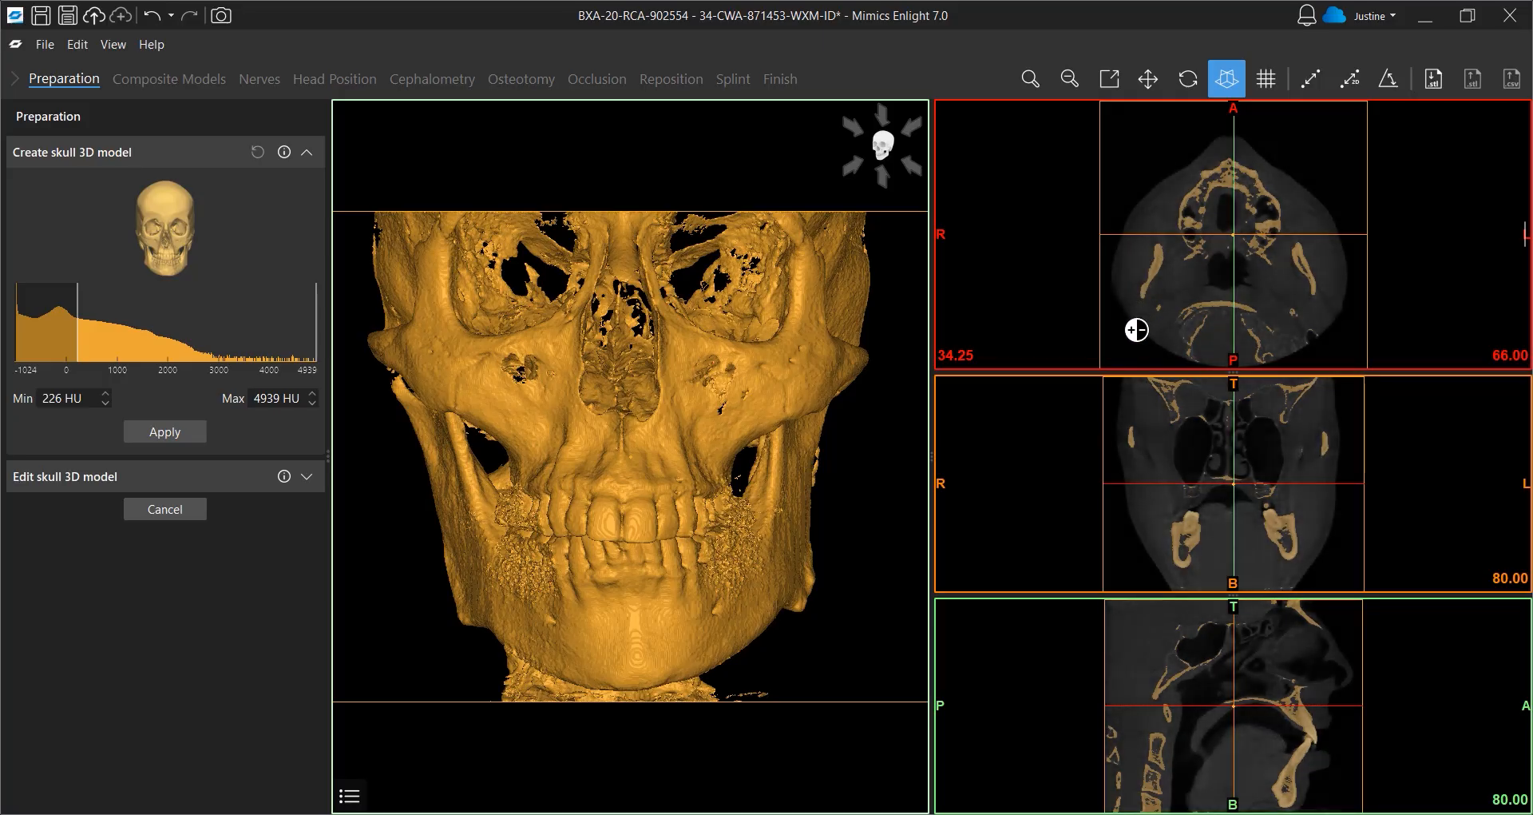
click(141, 431)
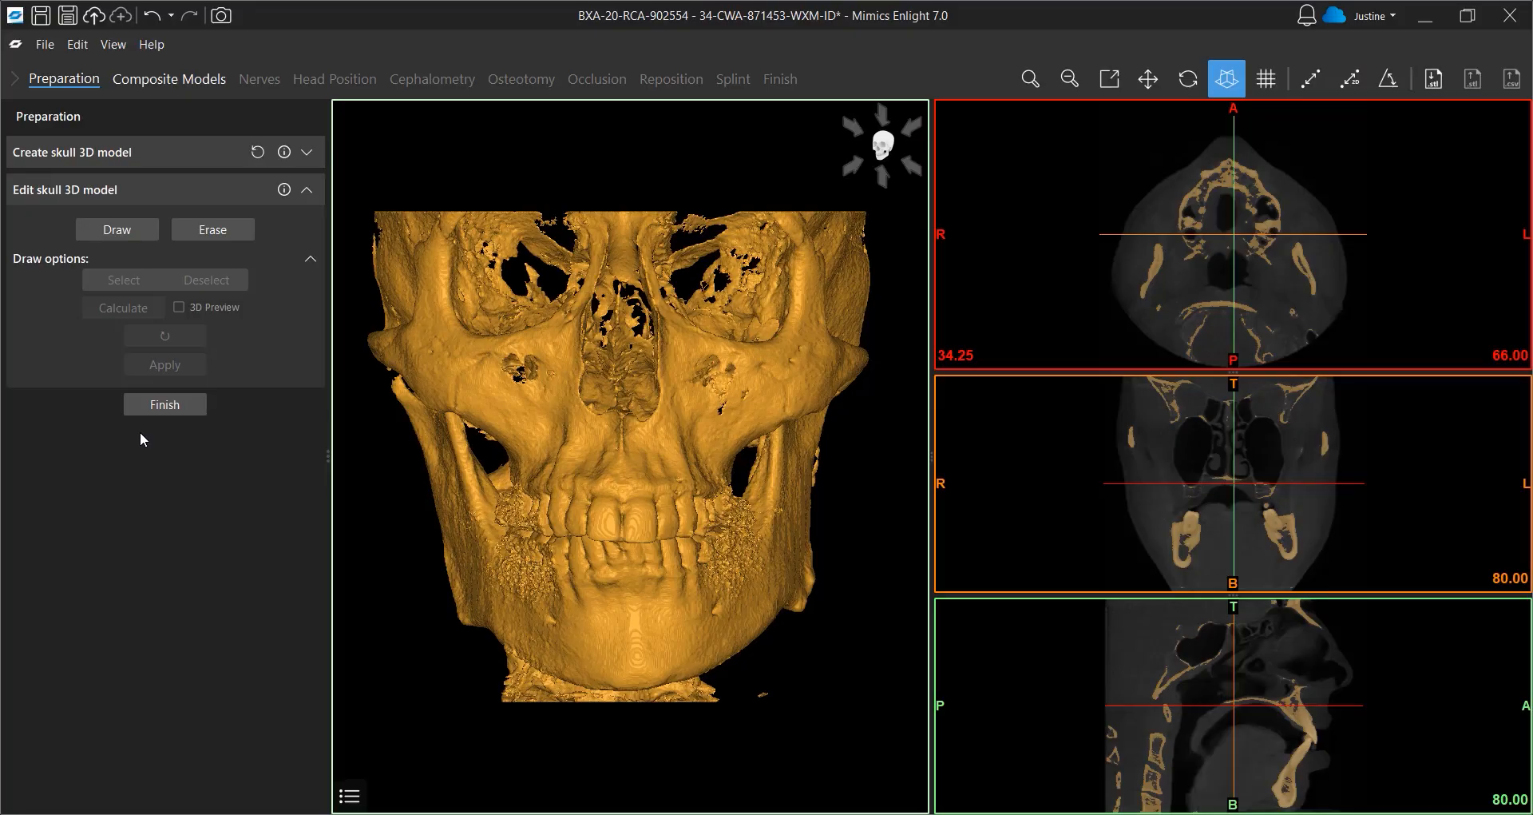
Try erasing a region of the skull model in the enlarged sagittal view, then finish skull editing
click(213, 230)
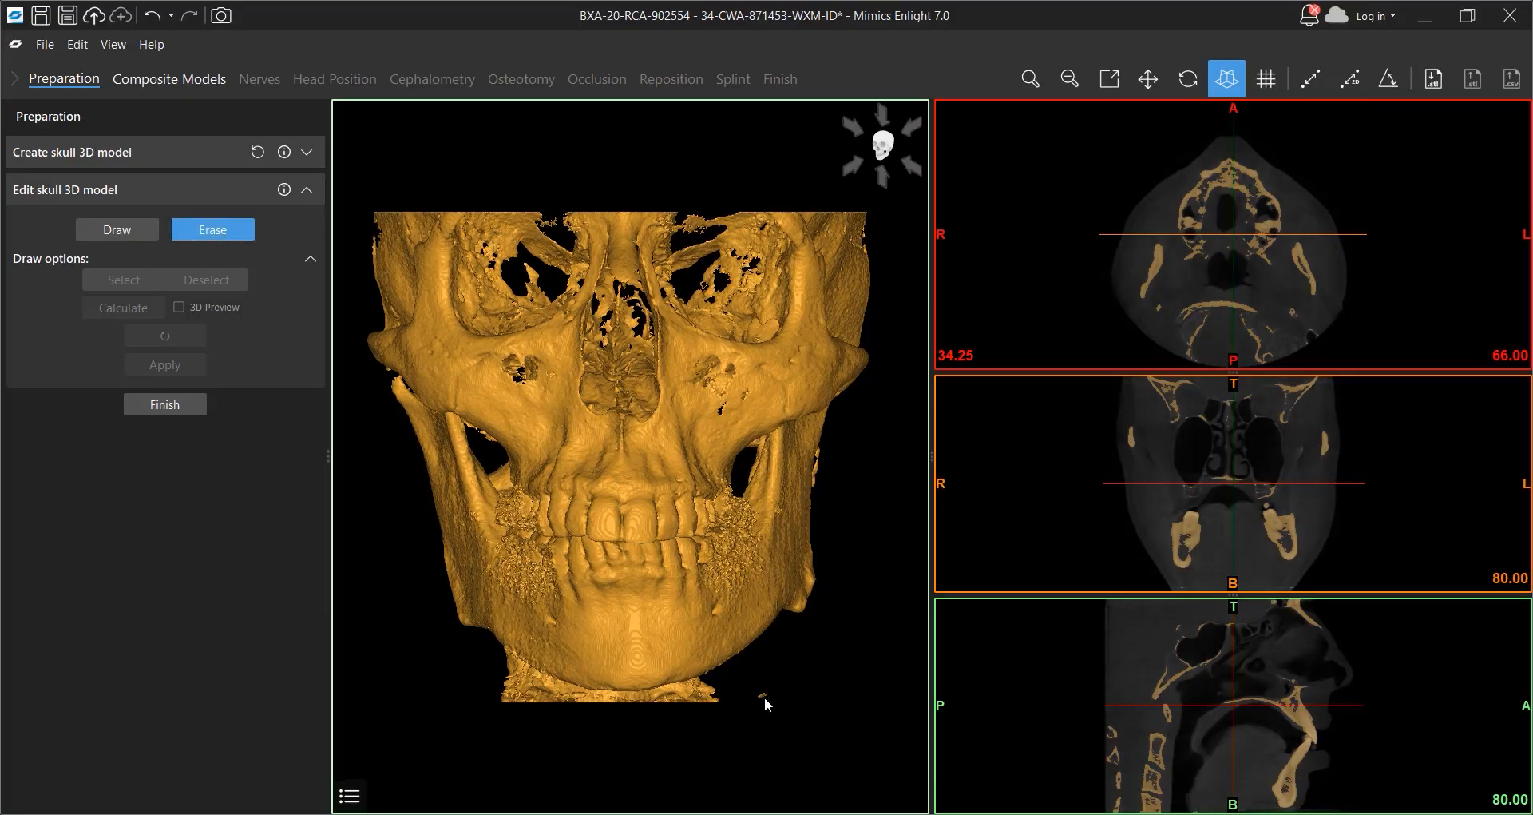
mouse_move(748, 701)
mouse_down()
mouse_move(771, 675)
mouse_move(744, 706)
mouse_up()
scroll(1207, 728, down, 1)
key(space)
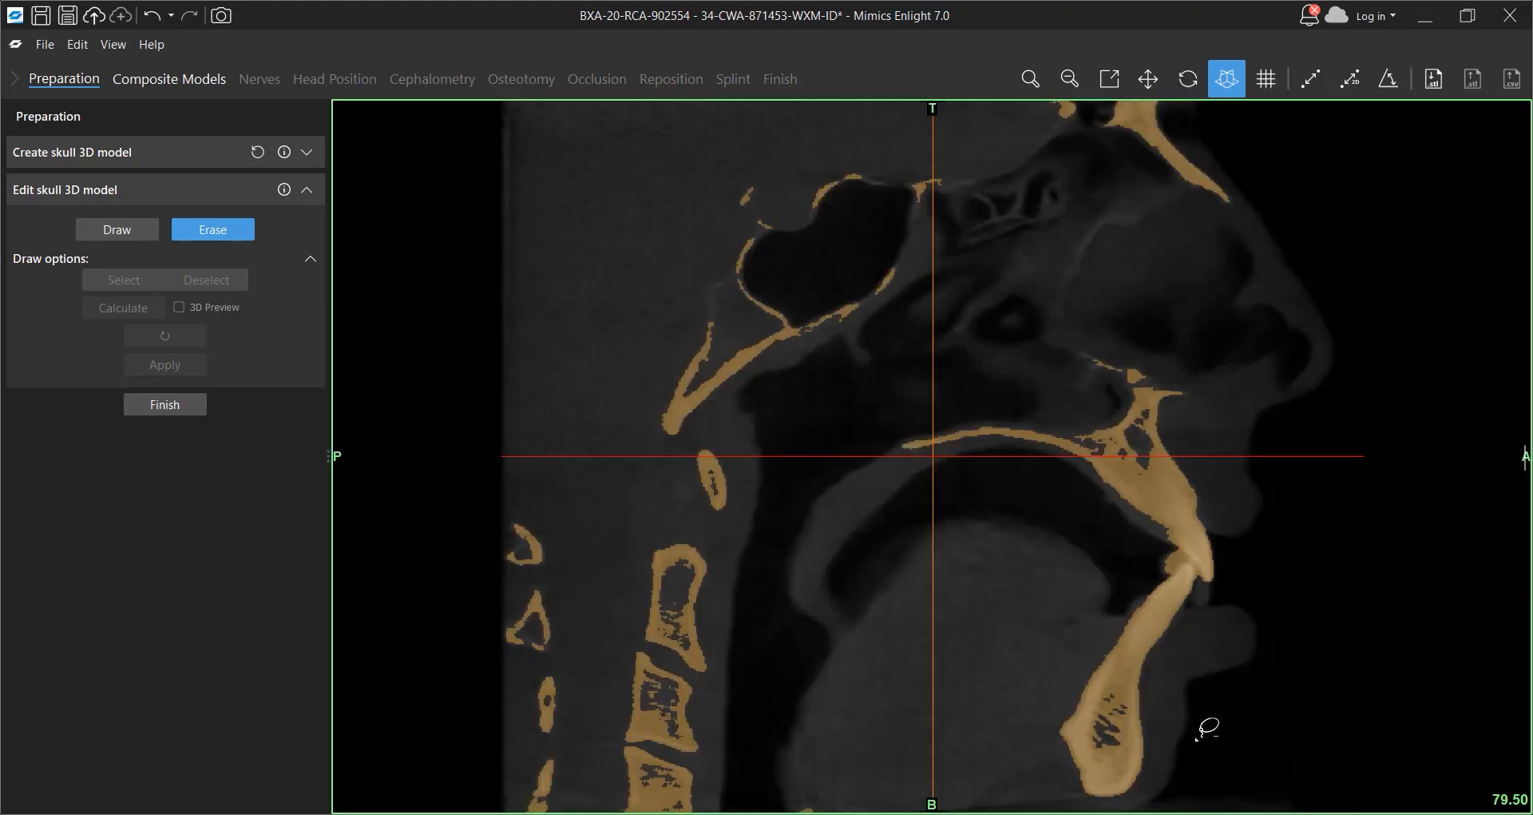
mouse_move(562, 753)
mouse_down()
mouse_move(604, 808)
mouse_move(690, 748)
mouse_move(542, 759)
mouse_move(739, 807)
mouse_move(761, 761)
mouse_up()
key(space)
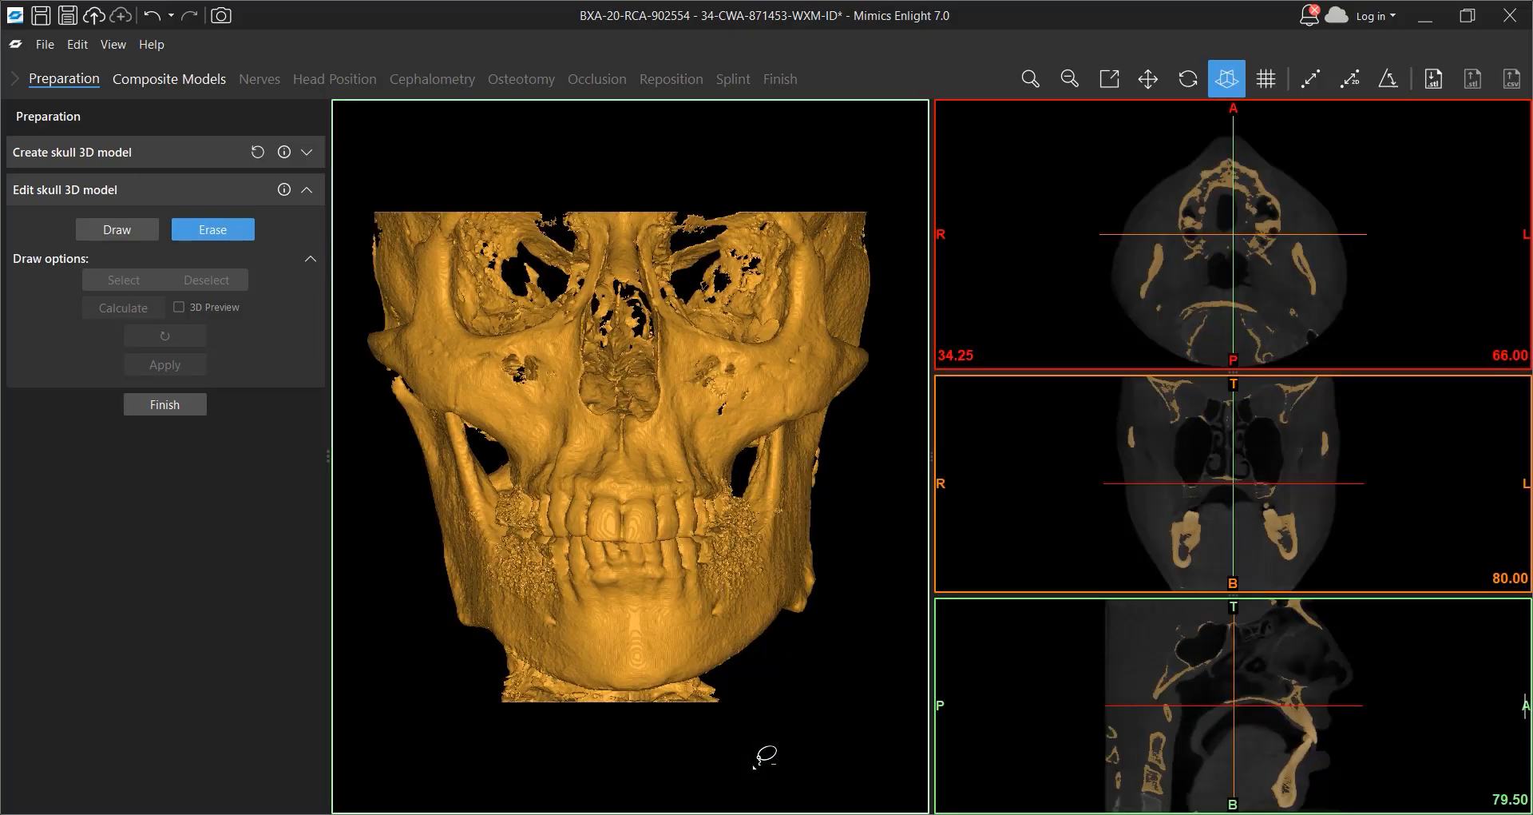
click(164, 405)
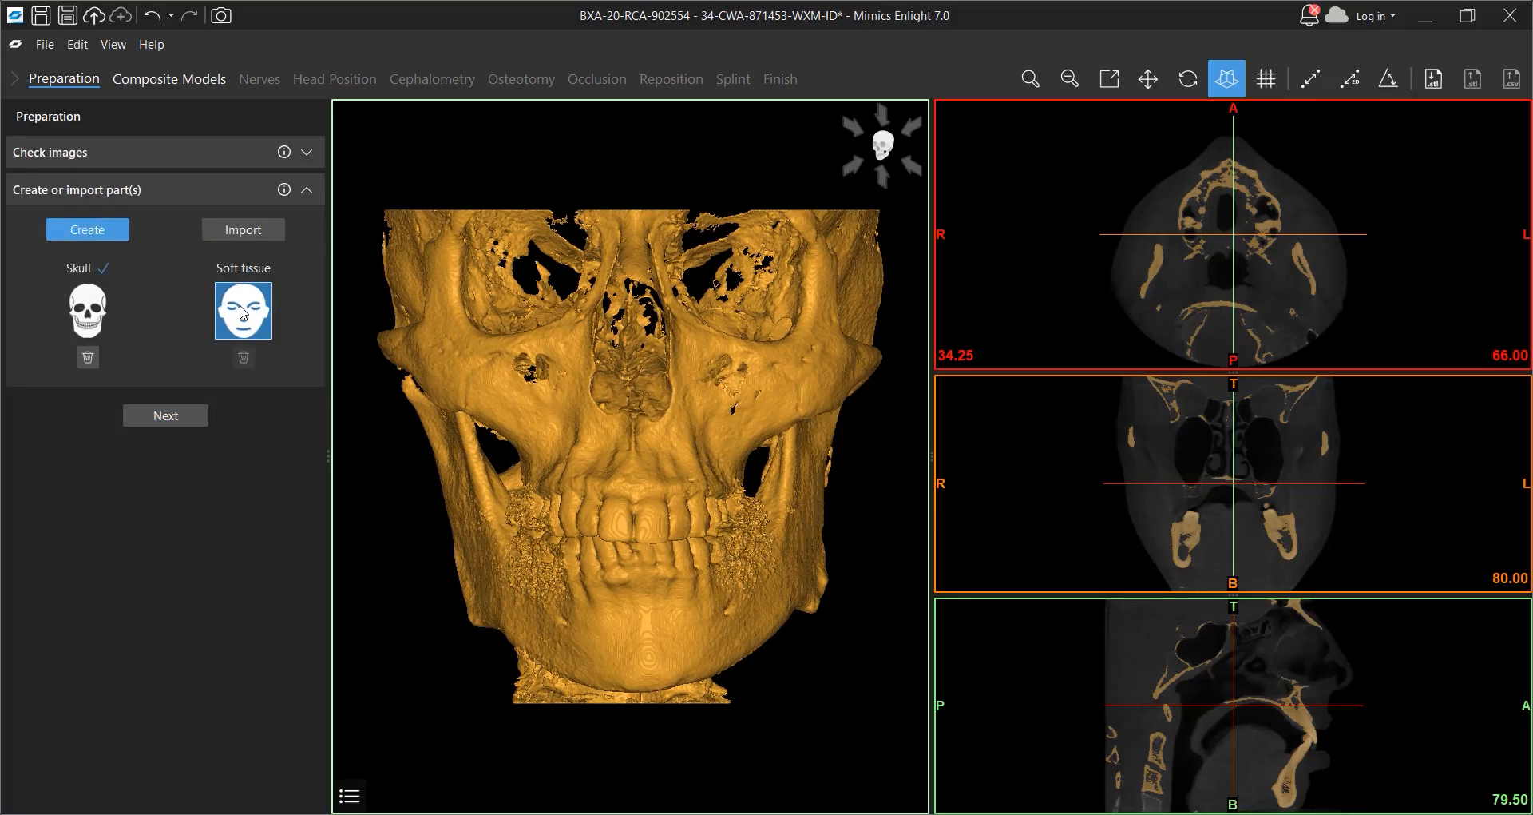
Create the soft tissue 3D model with the threshold from -700 HU to 4939 HU and finish editing it
click(241, 308)
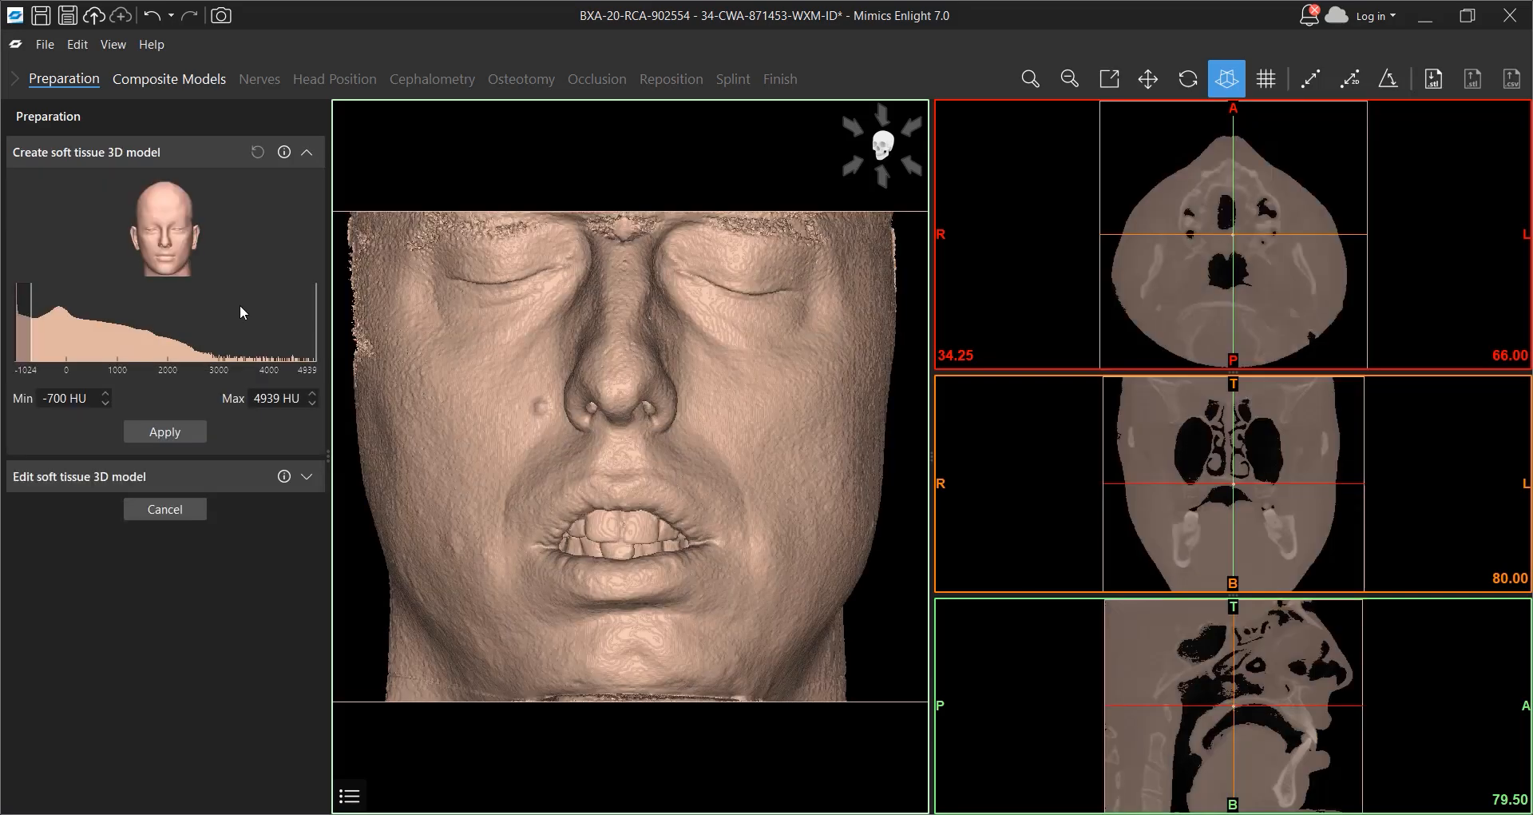
click(176, 432)
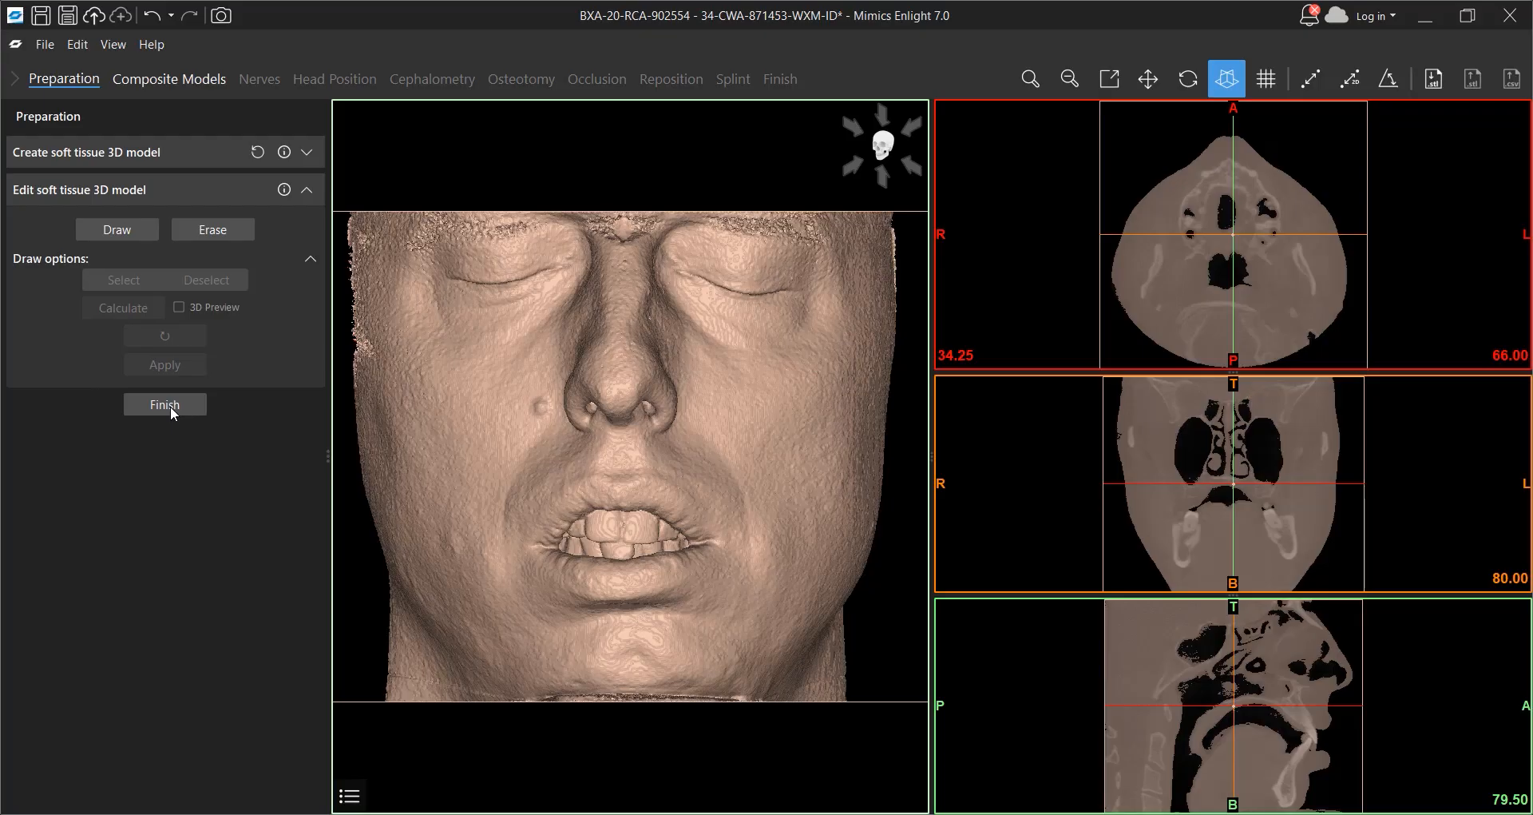
click(165, 404)
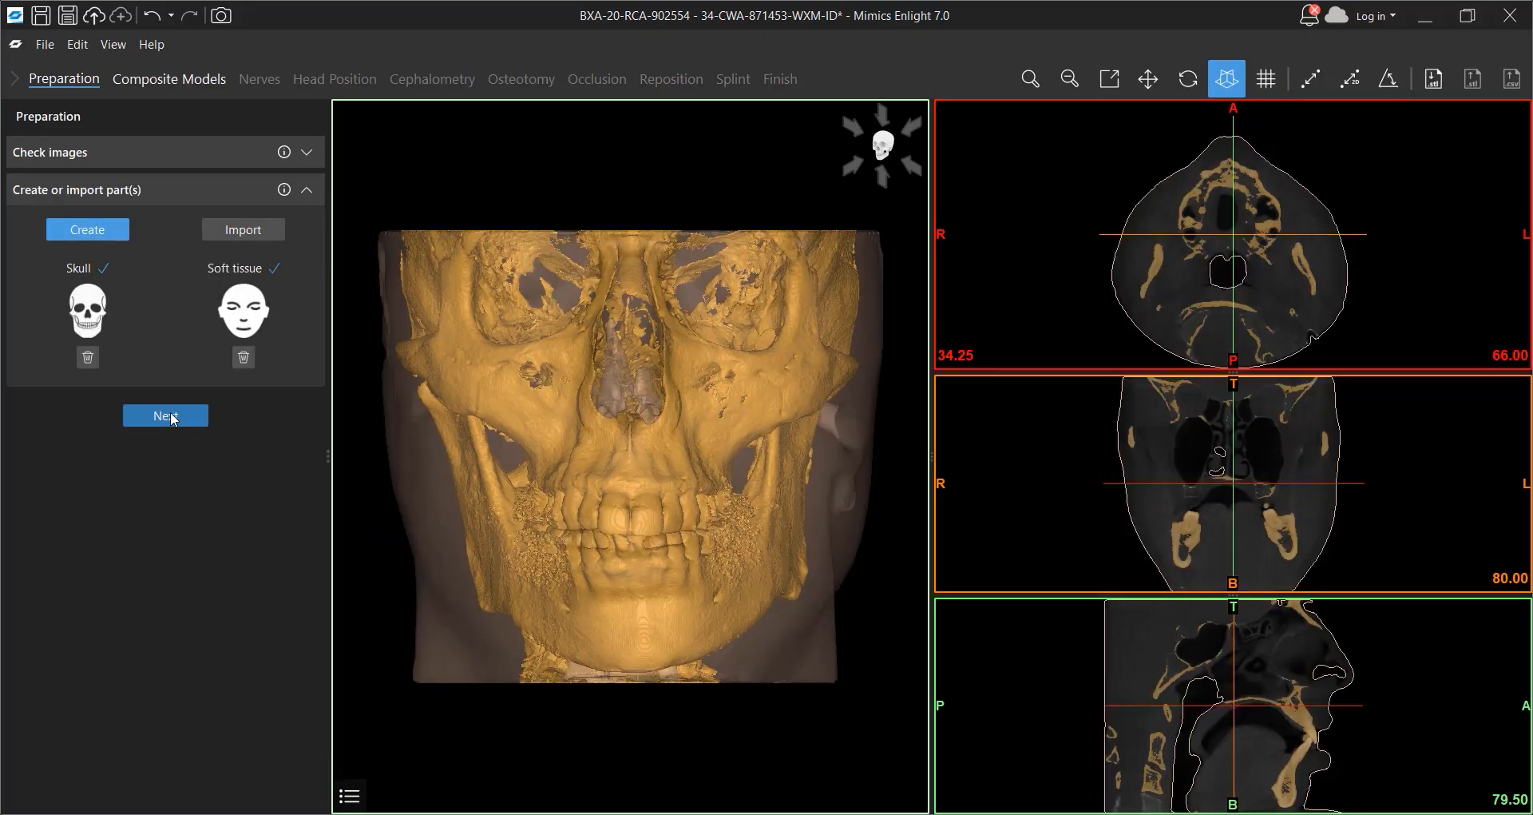
Return to the start screen and start a new image import from the Orthognathic_surgery_DICOM folder without saving changes
click(13, 44)
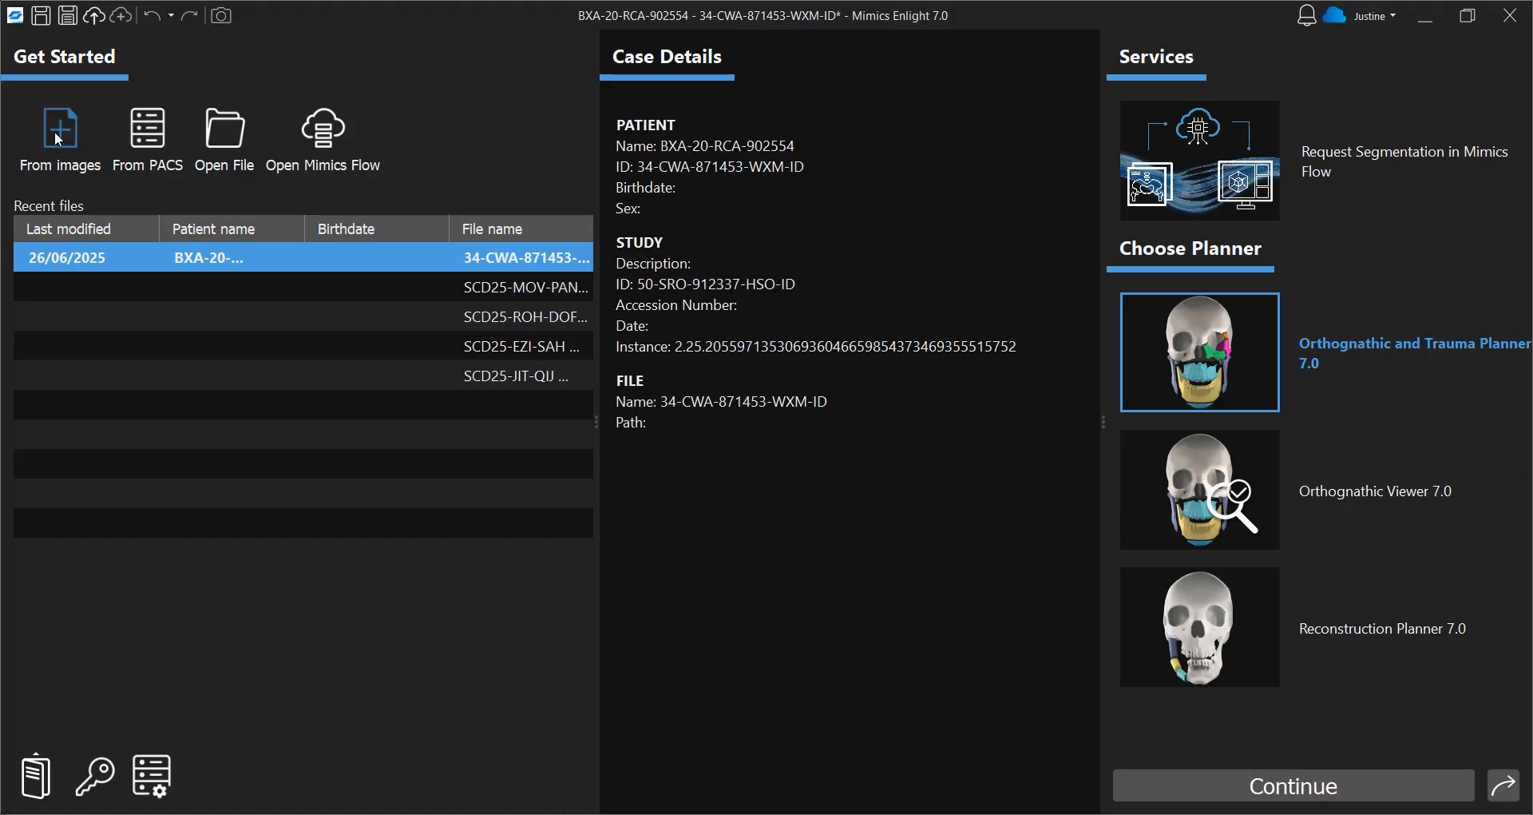
click(61, 137)
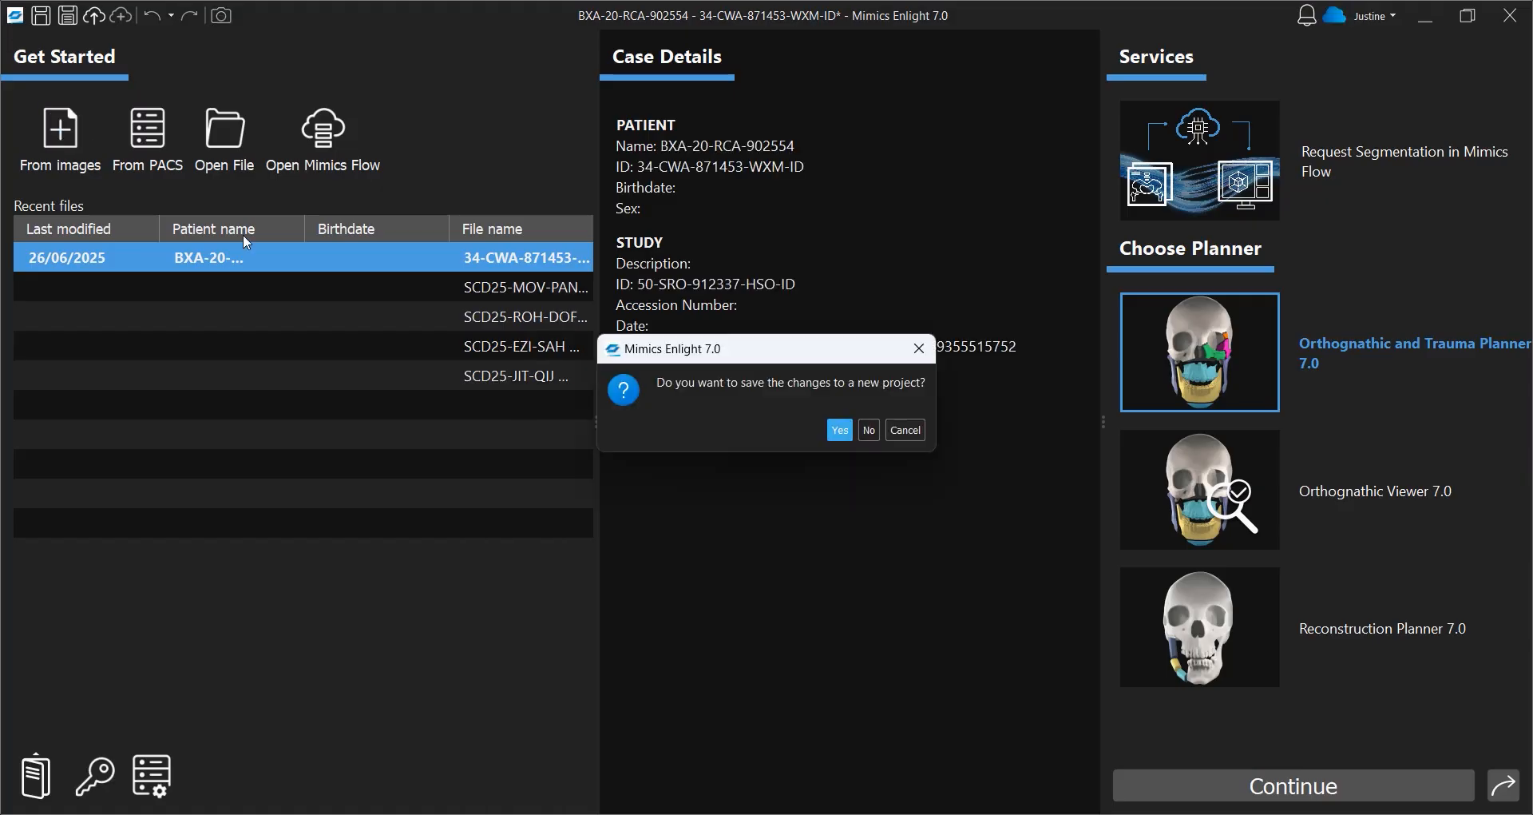
click(868, 431)
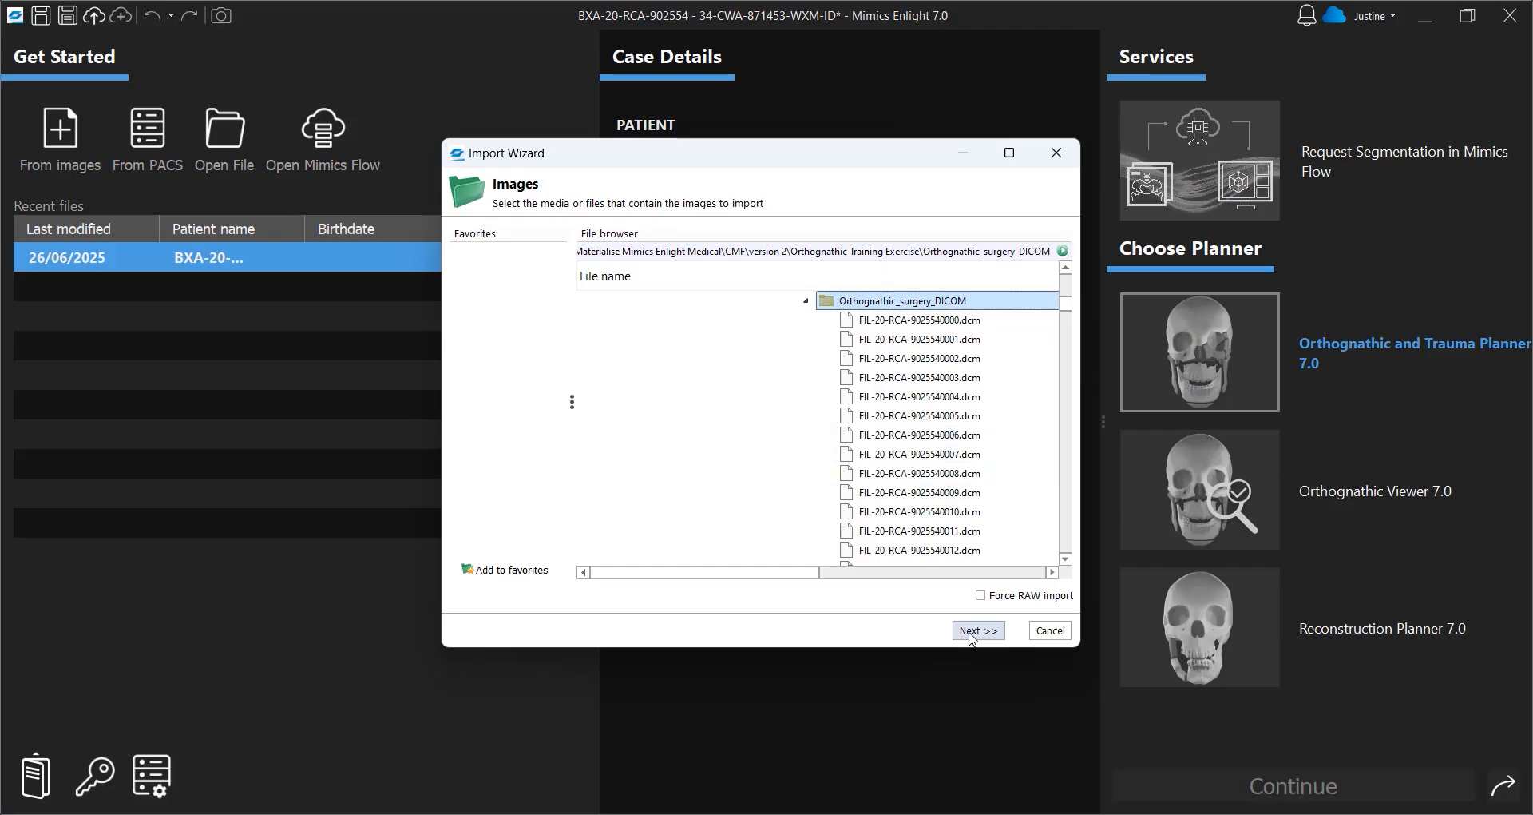
click(974, 632)
click(986, 630)
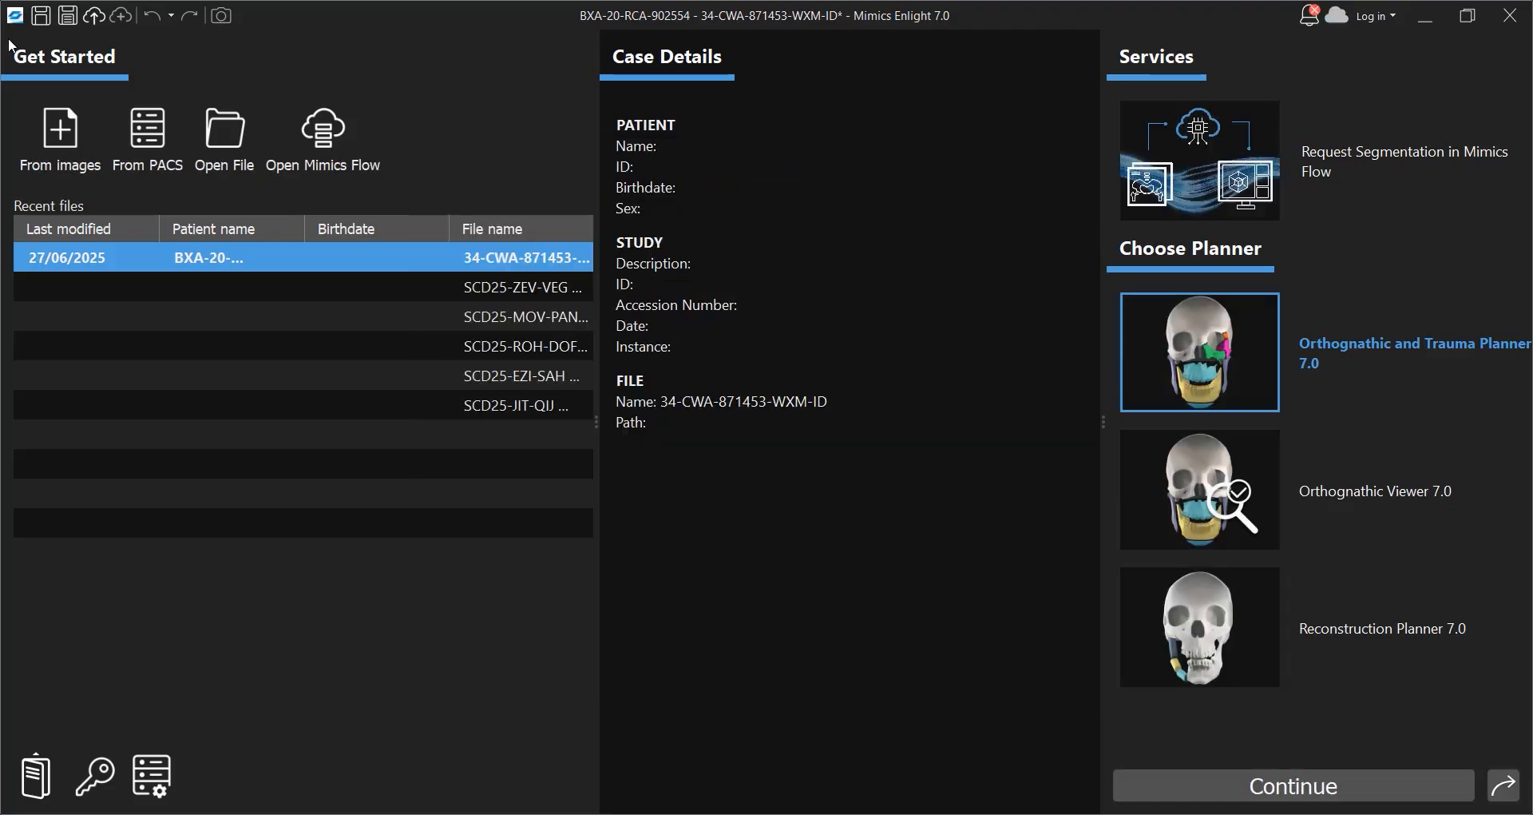
Log in to the Mimics Enlight account with the account e-mail and password
click(1369, 18)
click(818, 350)
click(773, 391)
click(746, 433)
text(••••••••••)
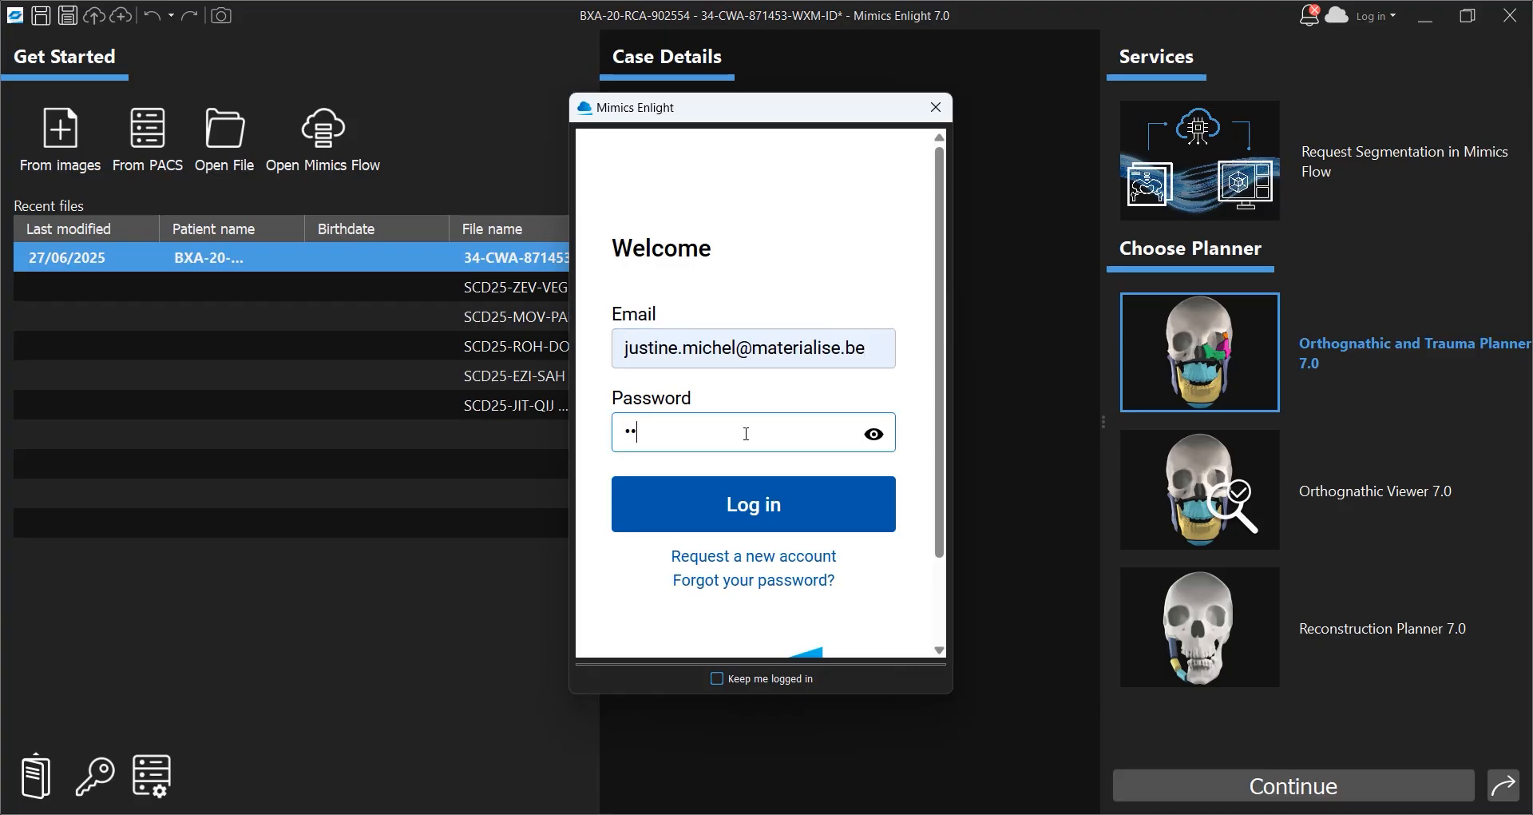
text(•••••••)
key(Return)
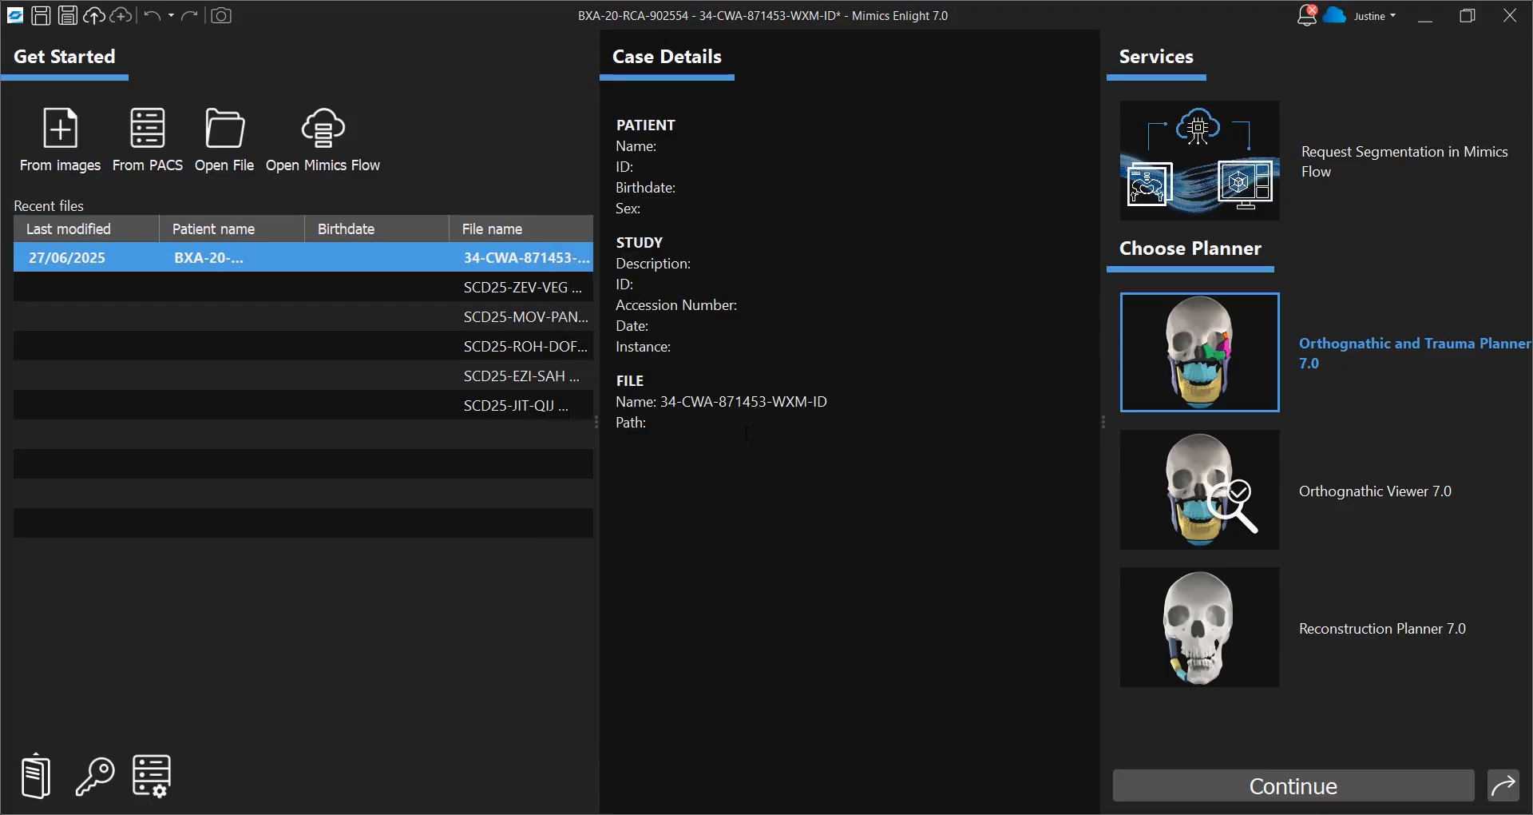
Create a Mimics Flow segmentation request titled Orthognathic Planning
click(1191, 175)
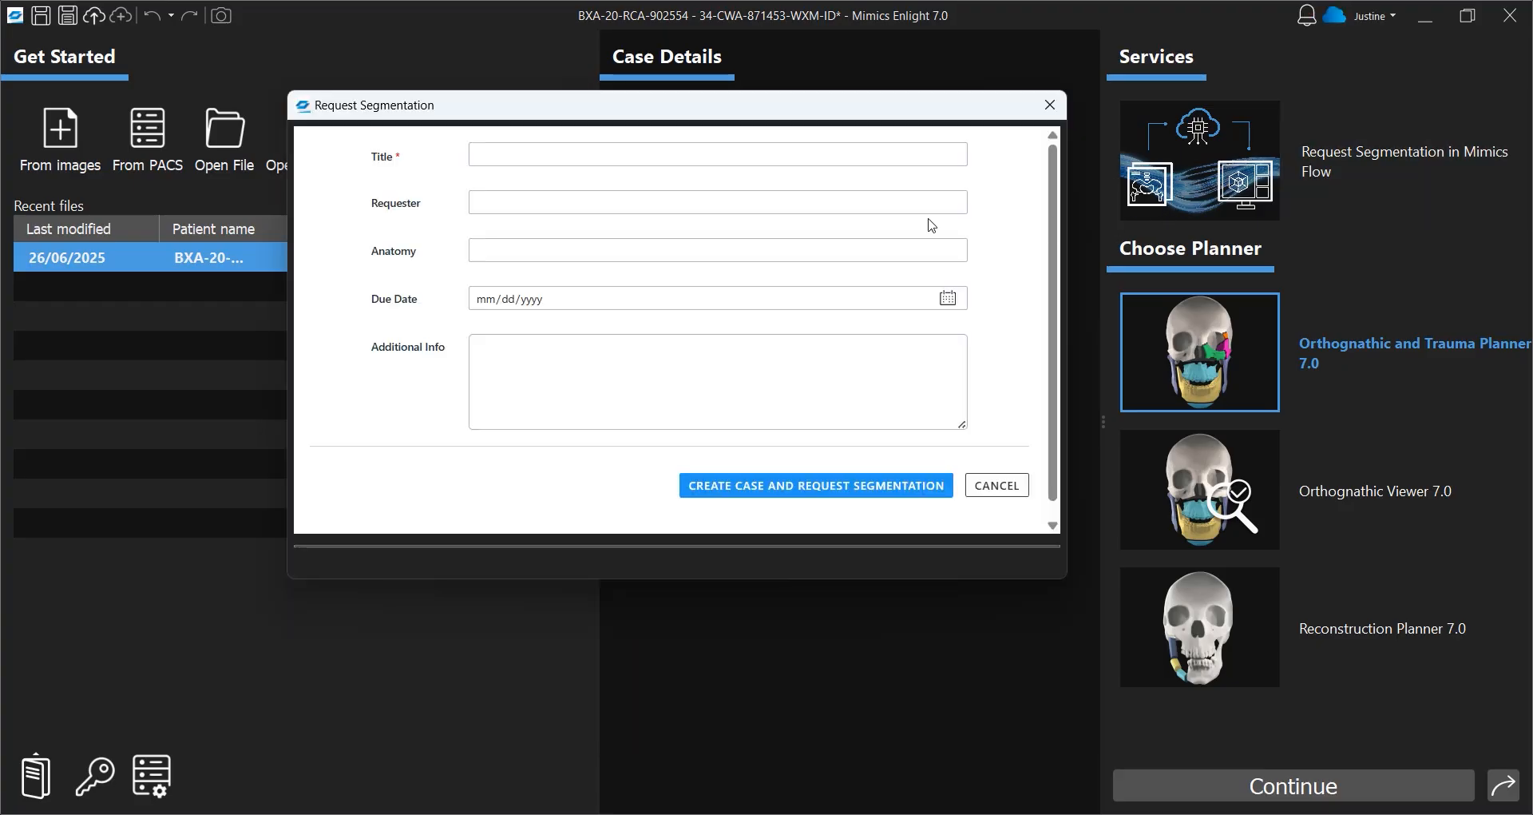
click(806, 160)
text(Orth)
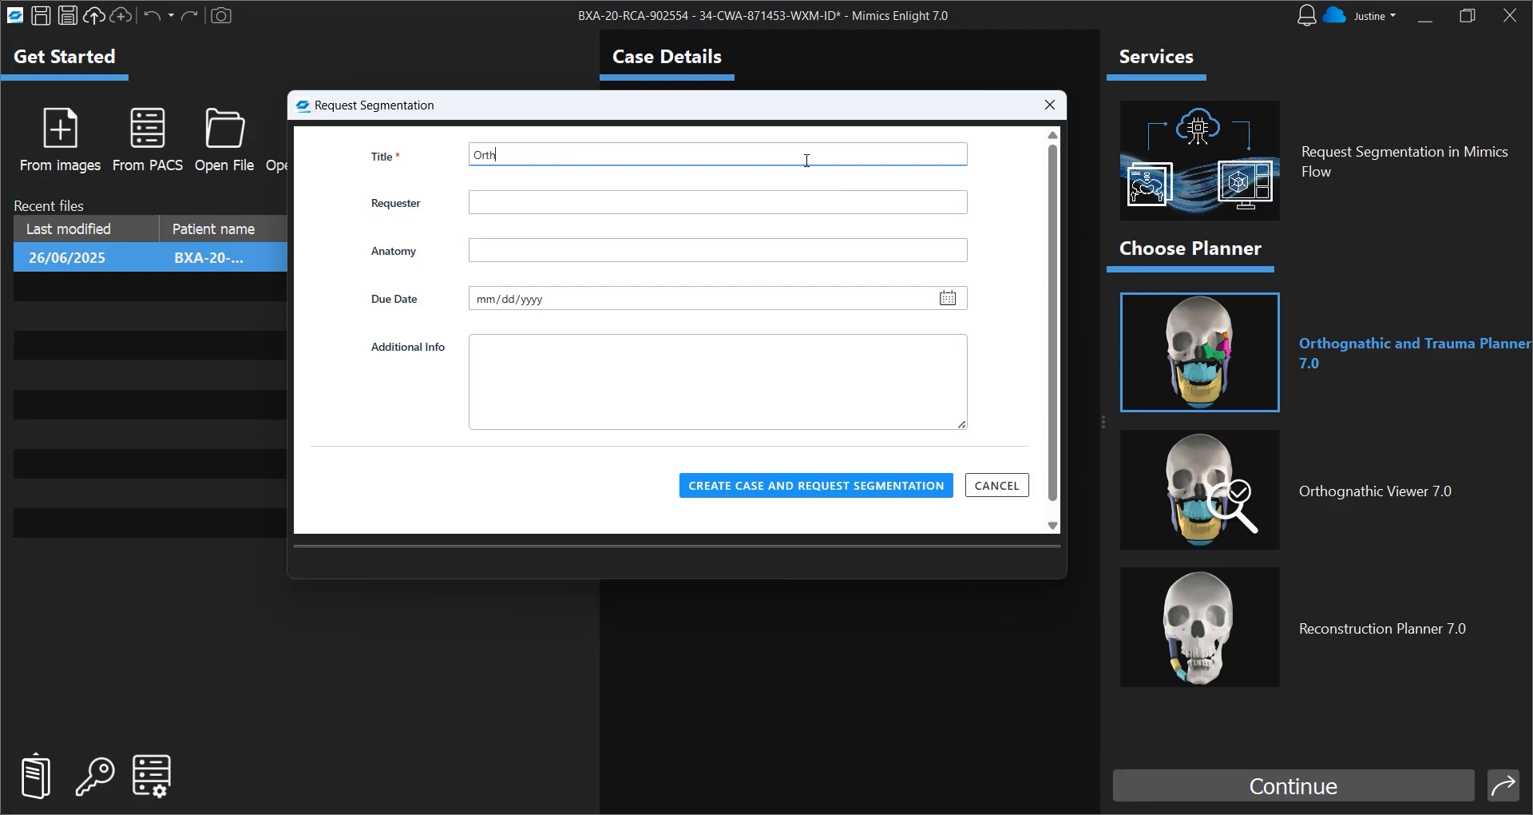
text(ognathic Planning)
click(800, 484)
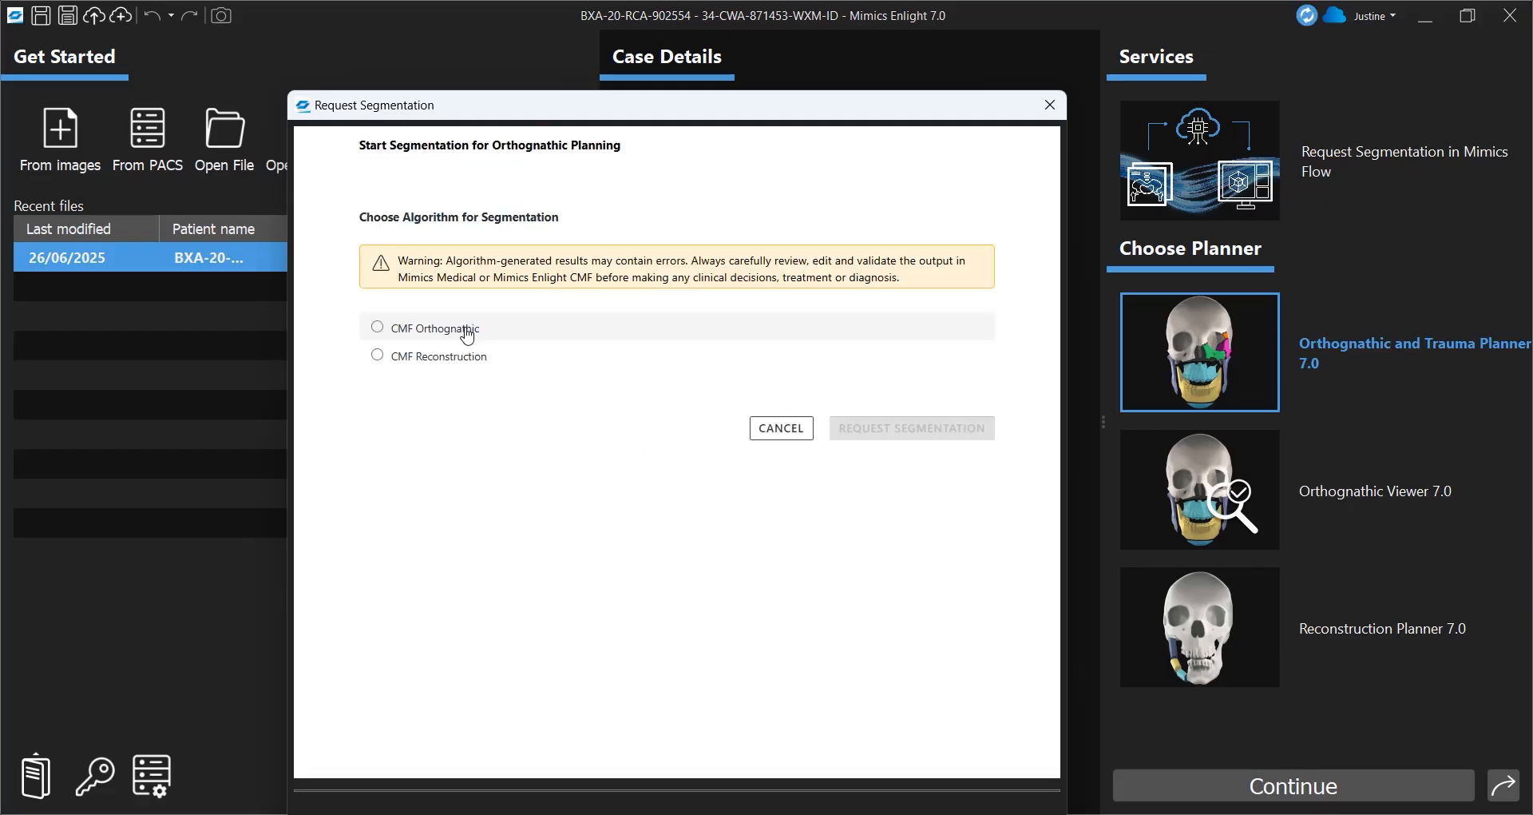
Choose the CMF Orthognathic algorithm and confirm the segmentation request
click(465, 329)
click(882, 445)
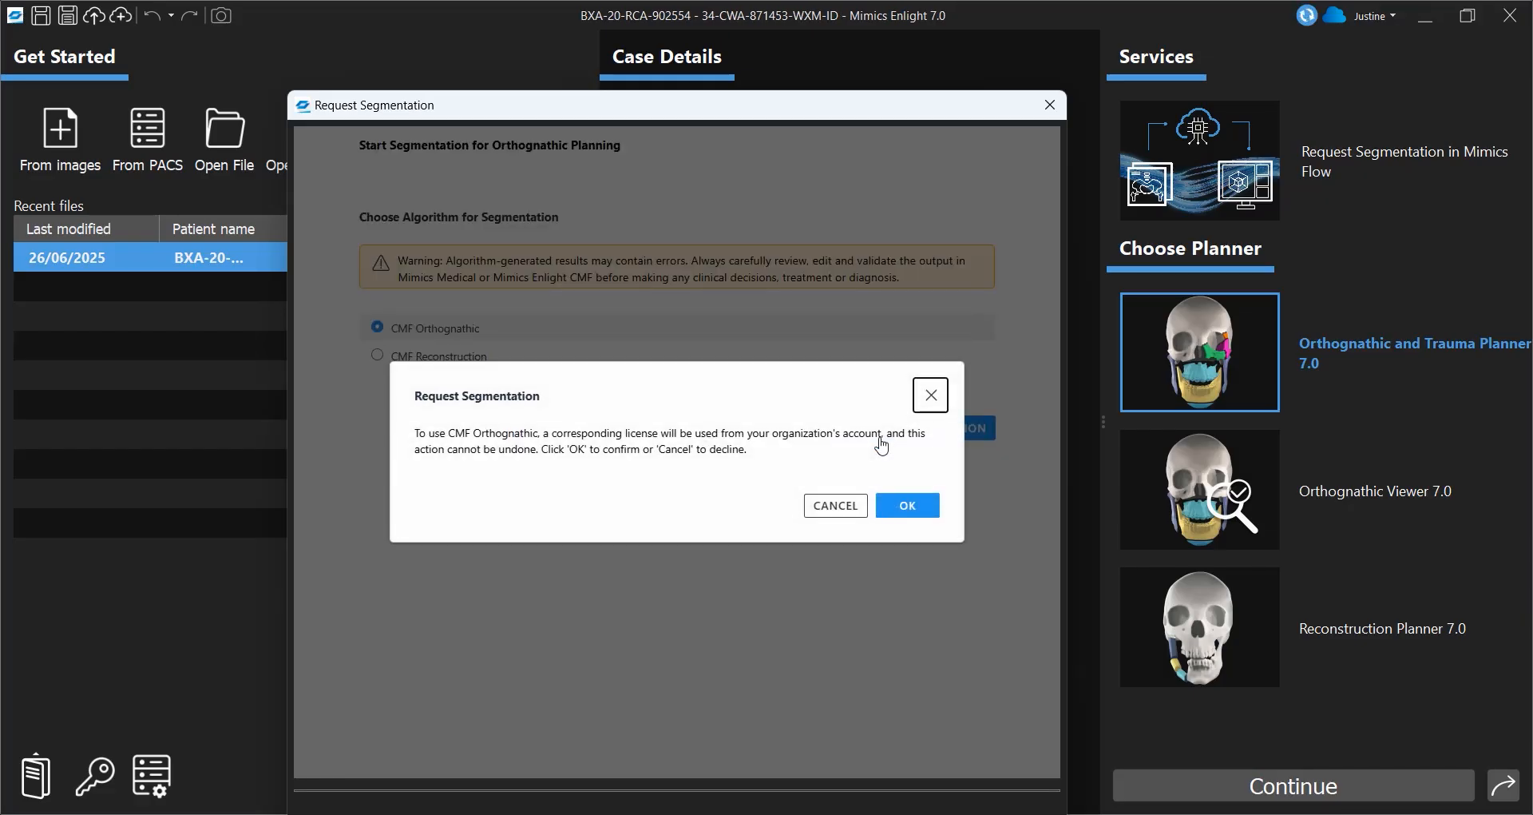
click(915, 505)
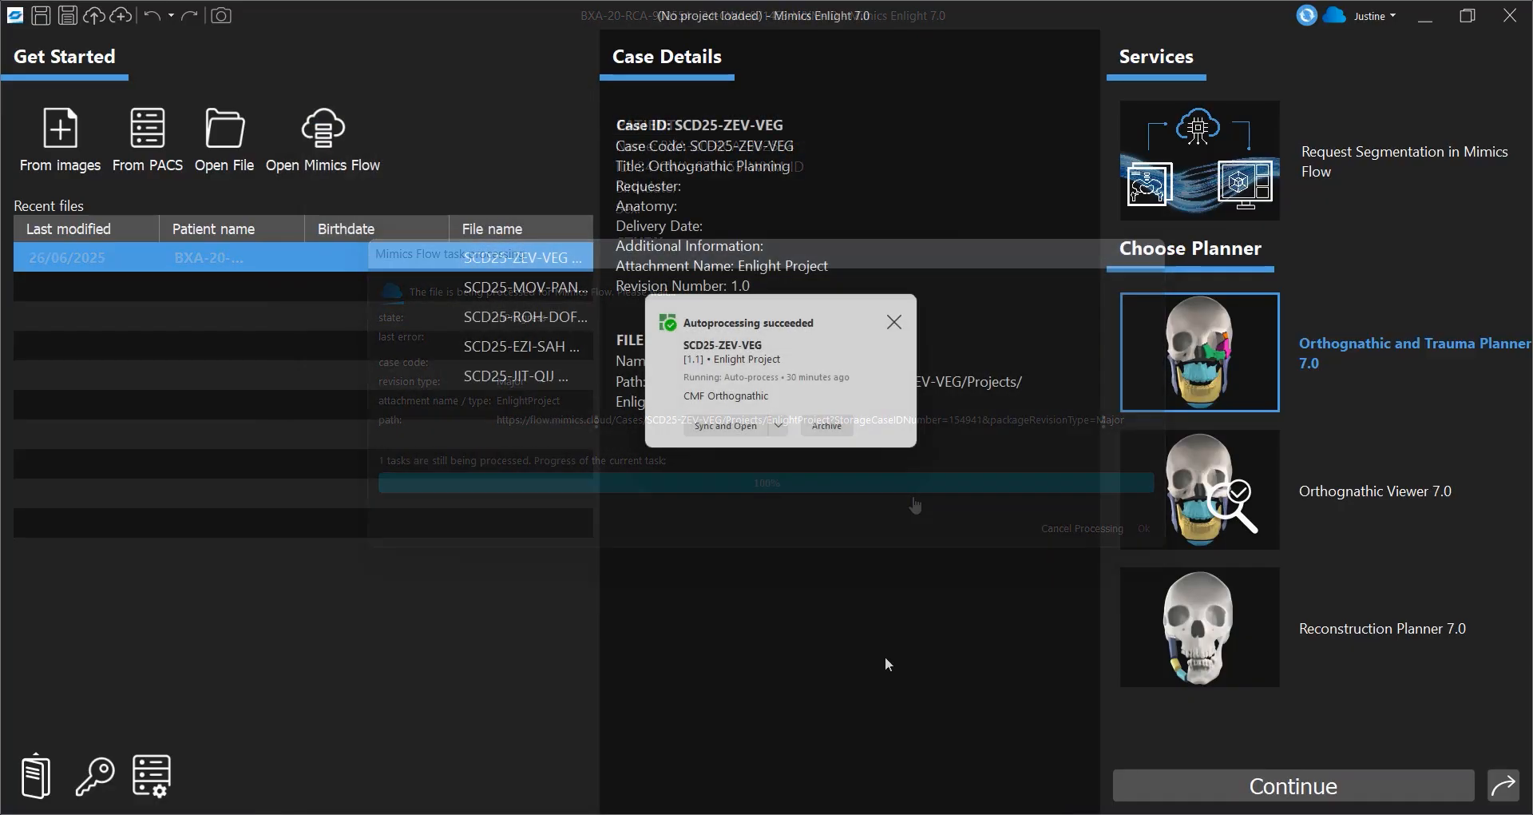
Sync and open the autoprocessed project, then toggle the skull's visibility in the objects list to inspect the teeth
click(747, 436)
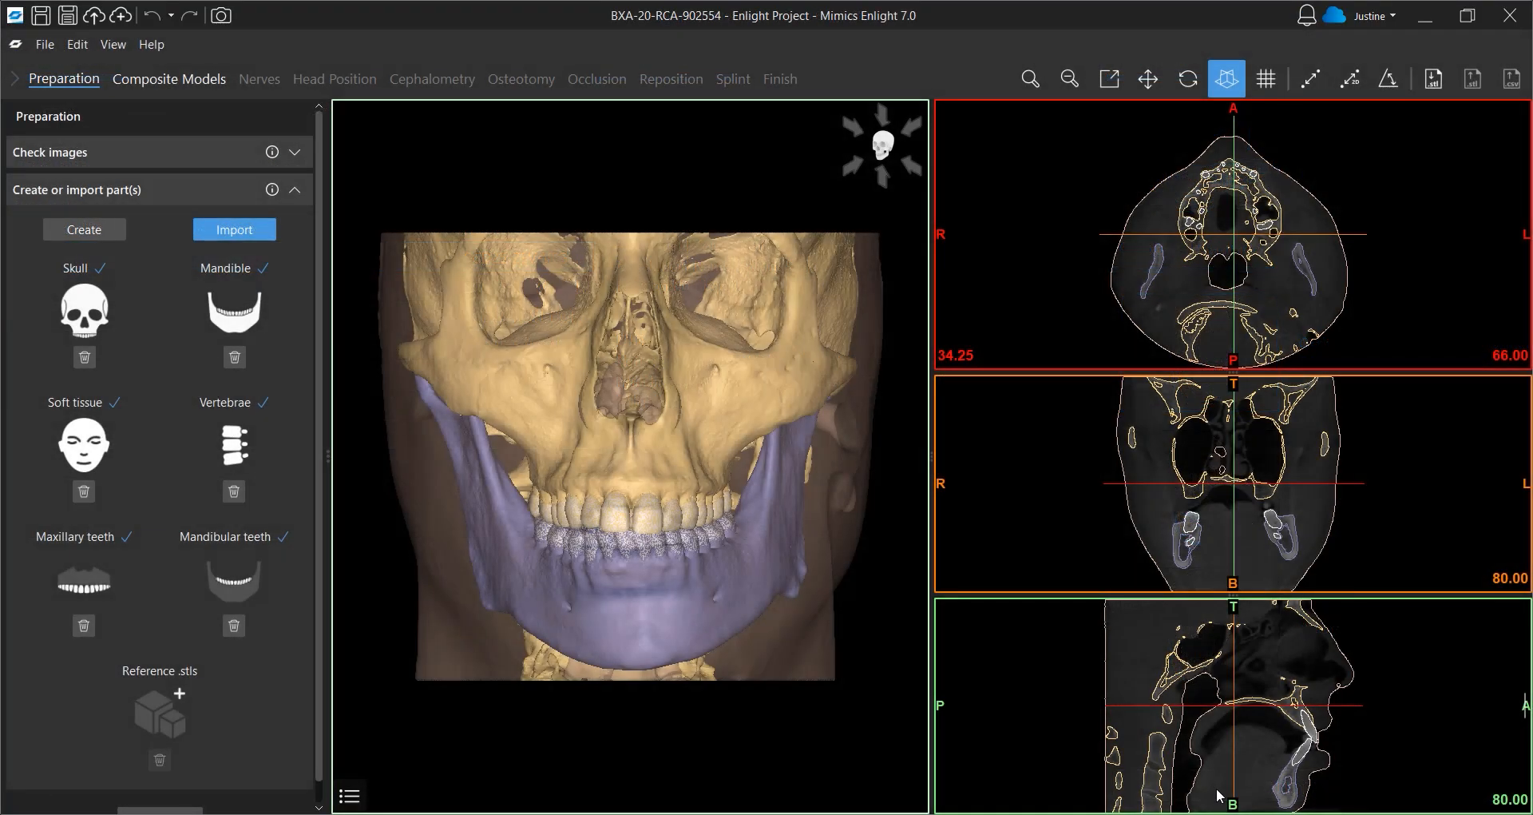
click(349, 796)
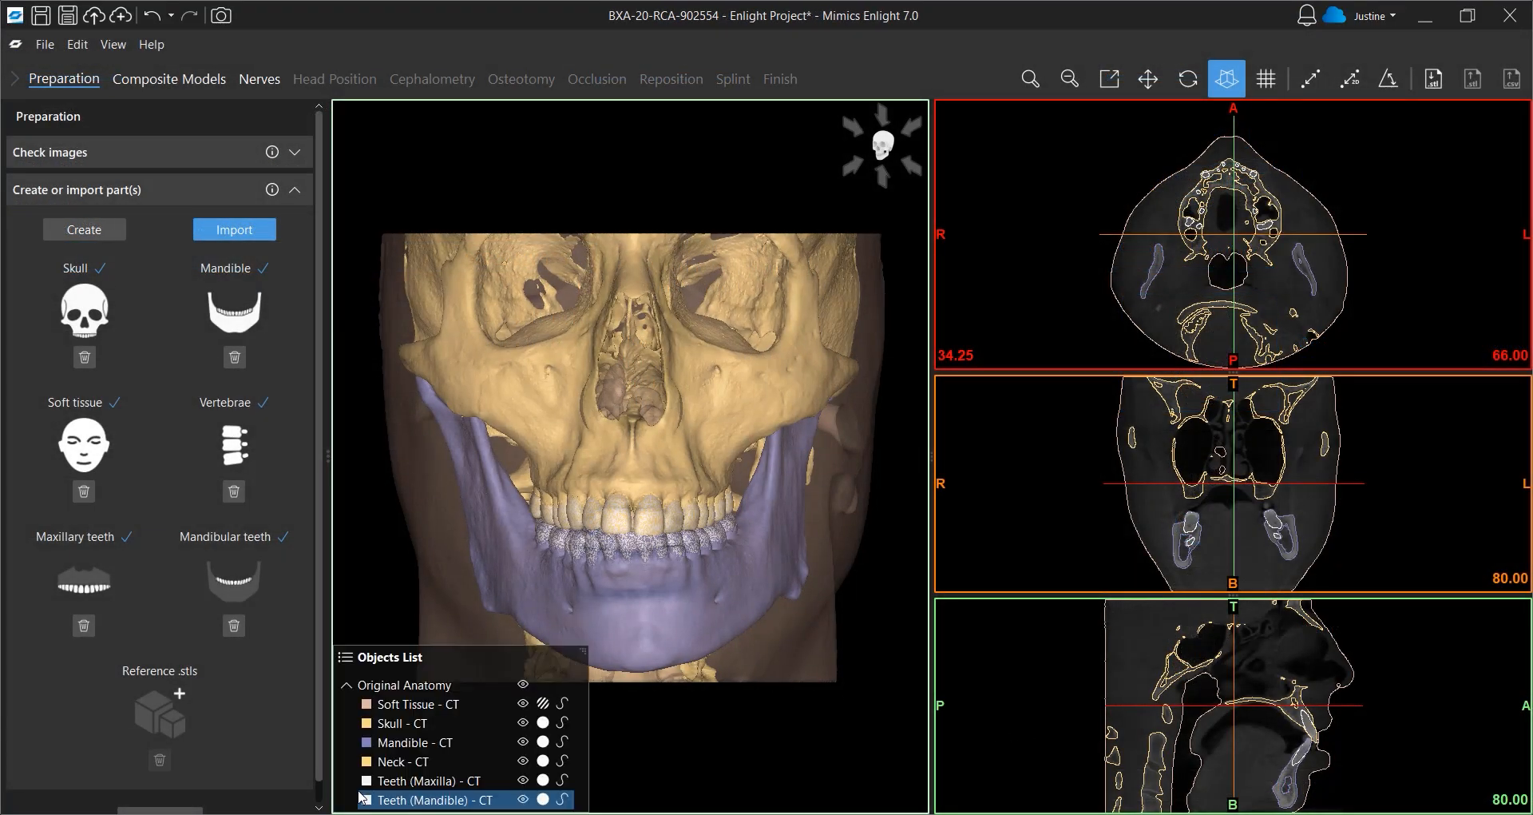
click(523, 722)
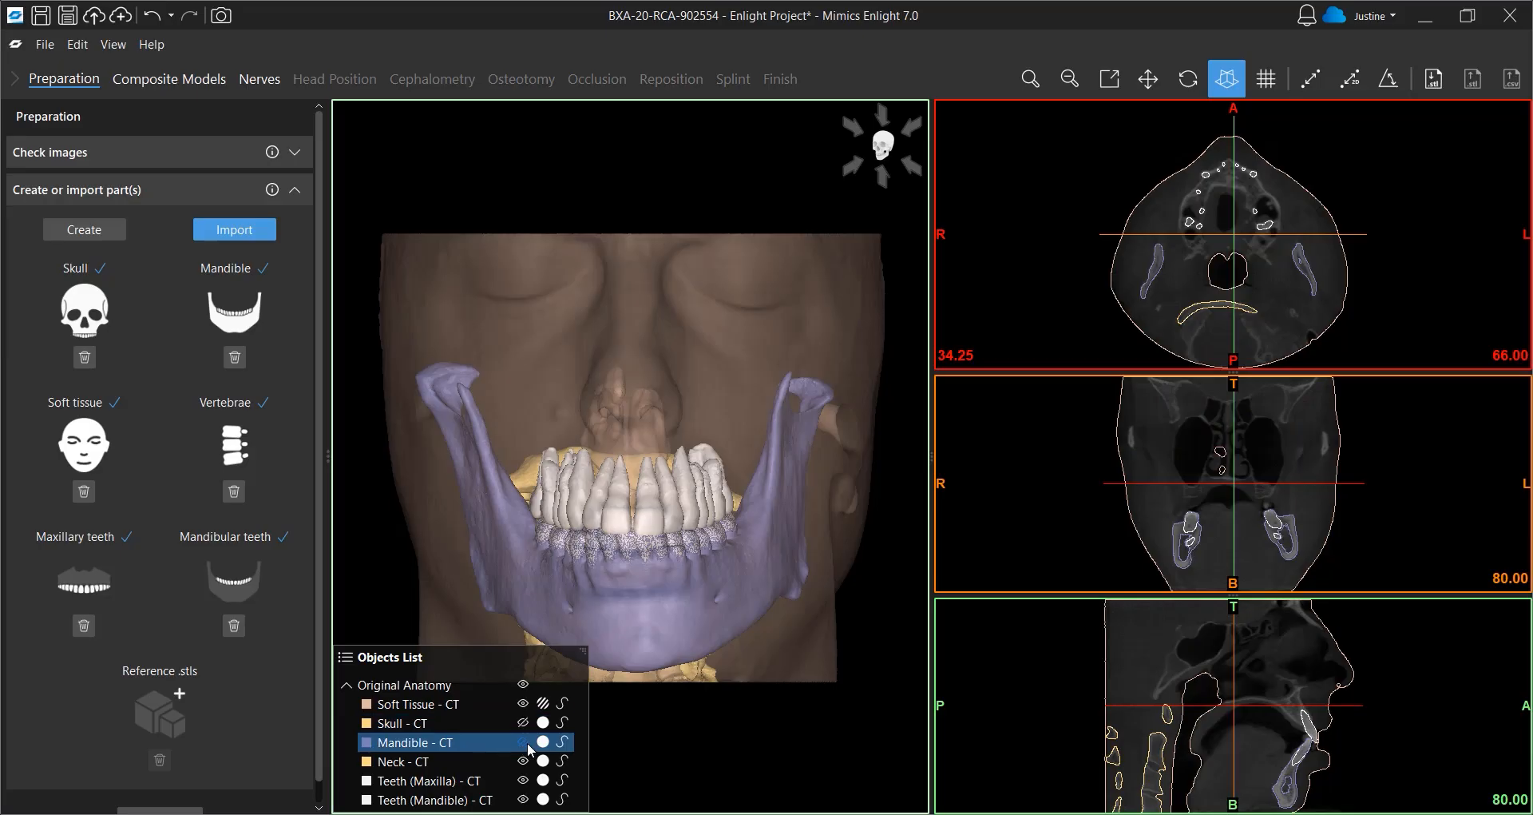
click(527, 744)
click(524, 742)
click(523, 722)
Move on to dental model registration and import Maxilla_cast.stl as the maxillary dental model
scroll(260, 707, down, 1)
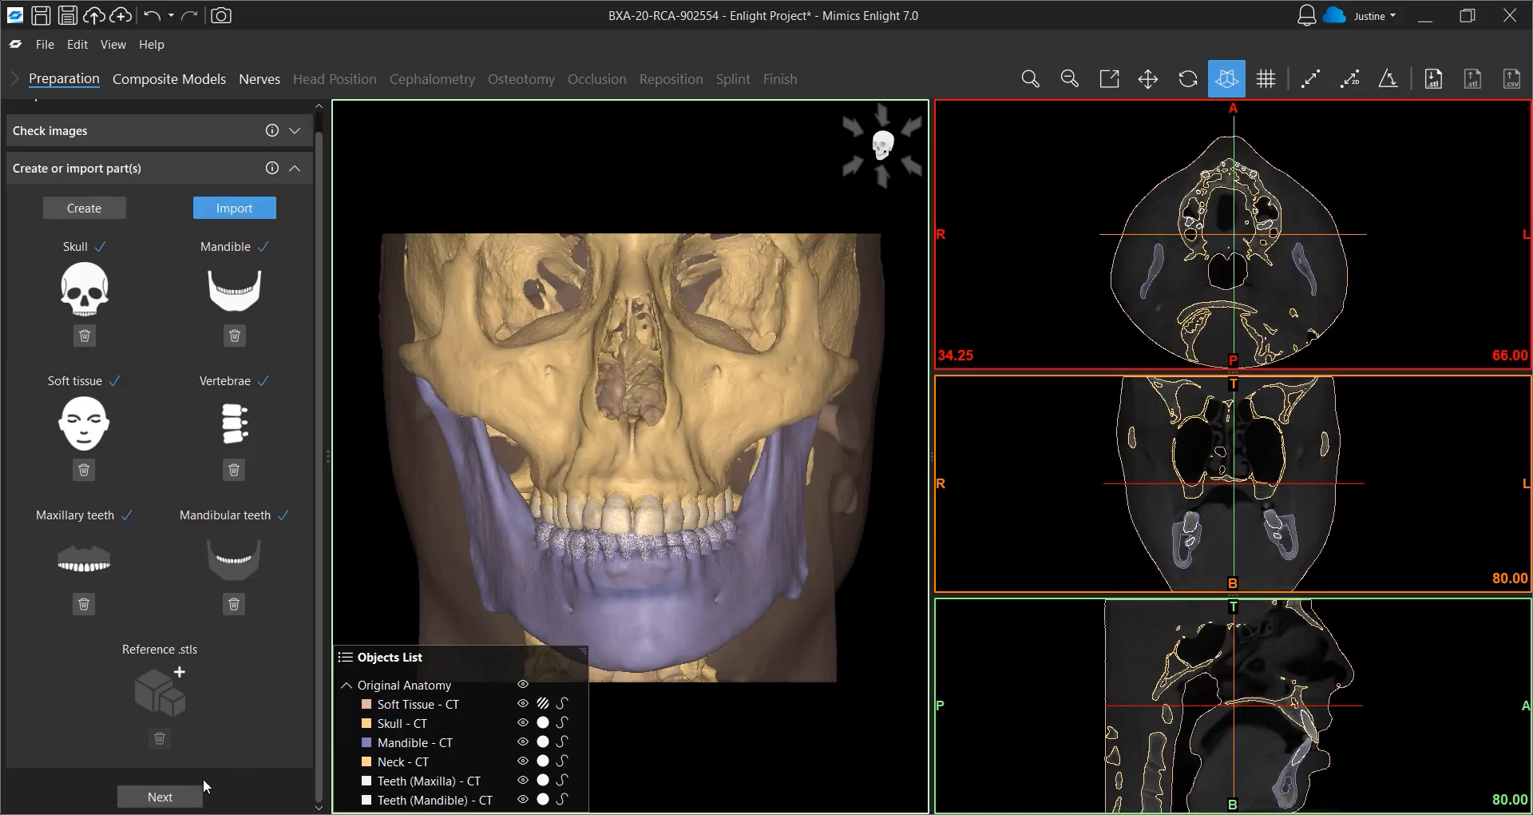
click(182, 797)
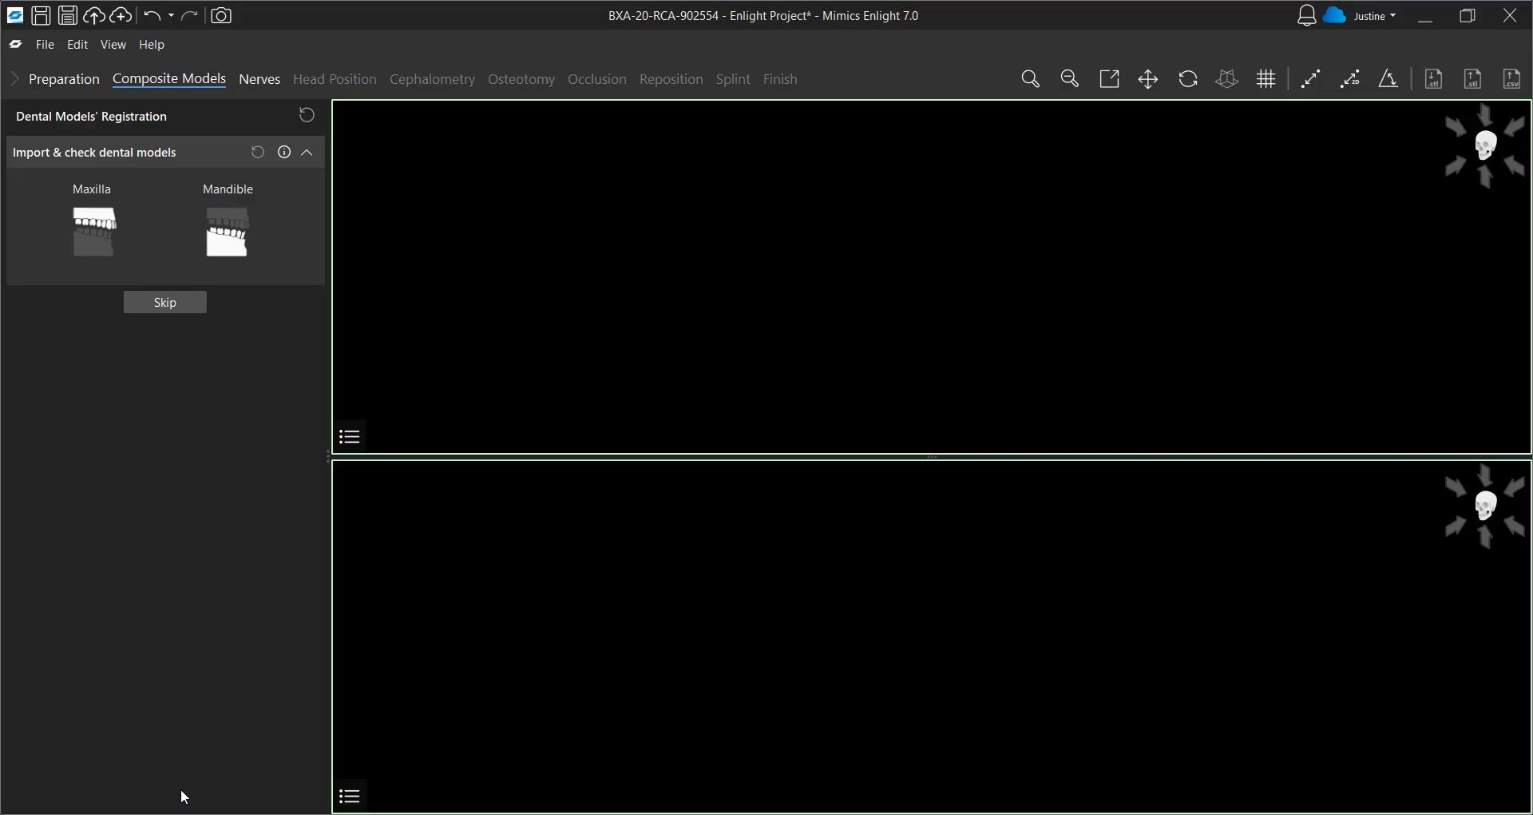
click(90, 242)
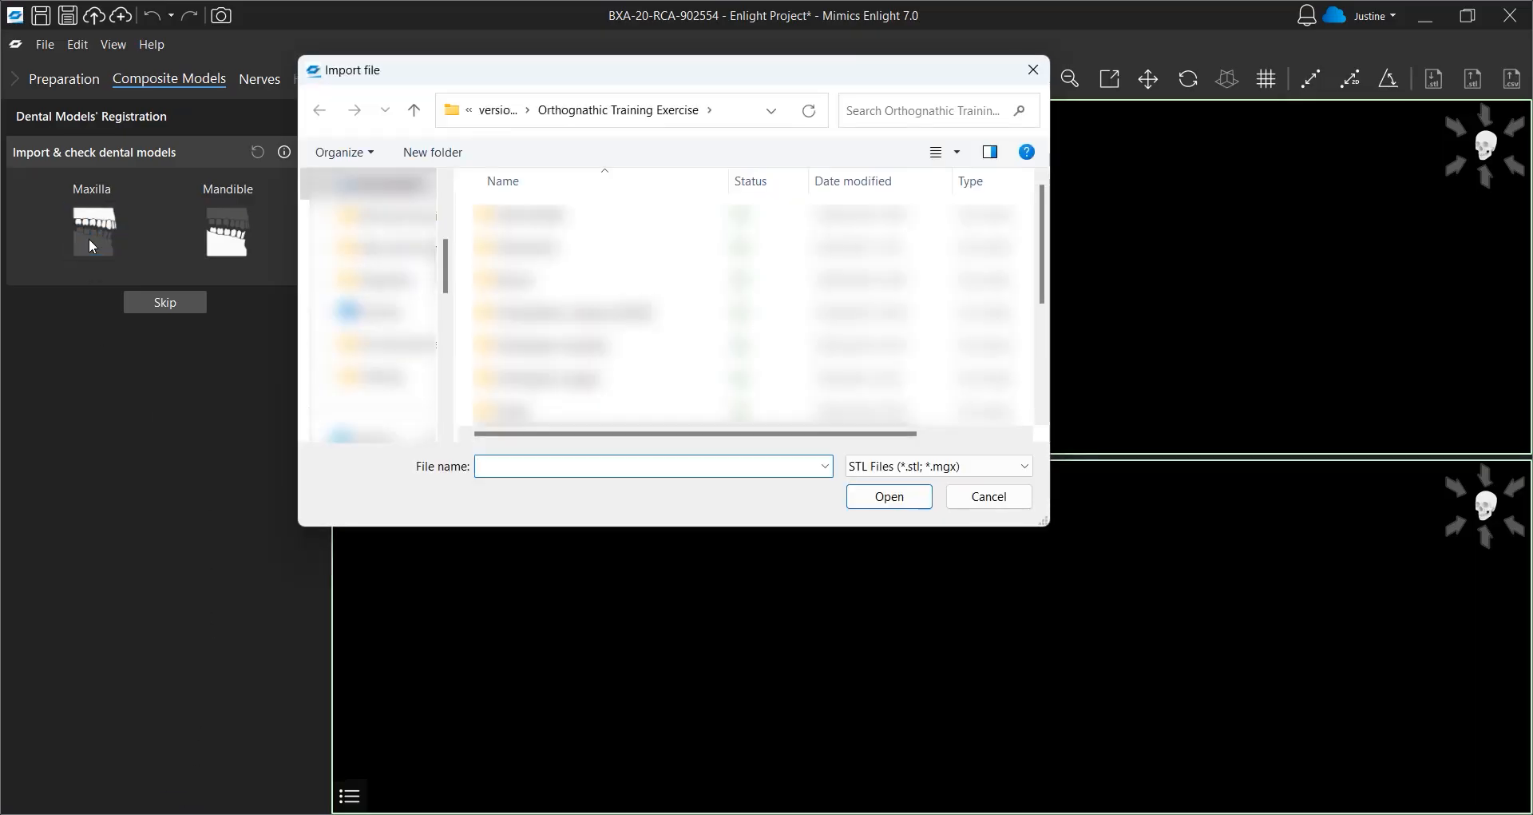
scroll(578, 253, down, 3)
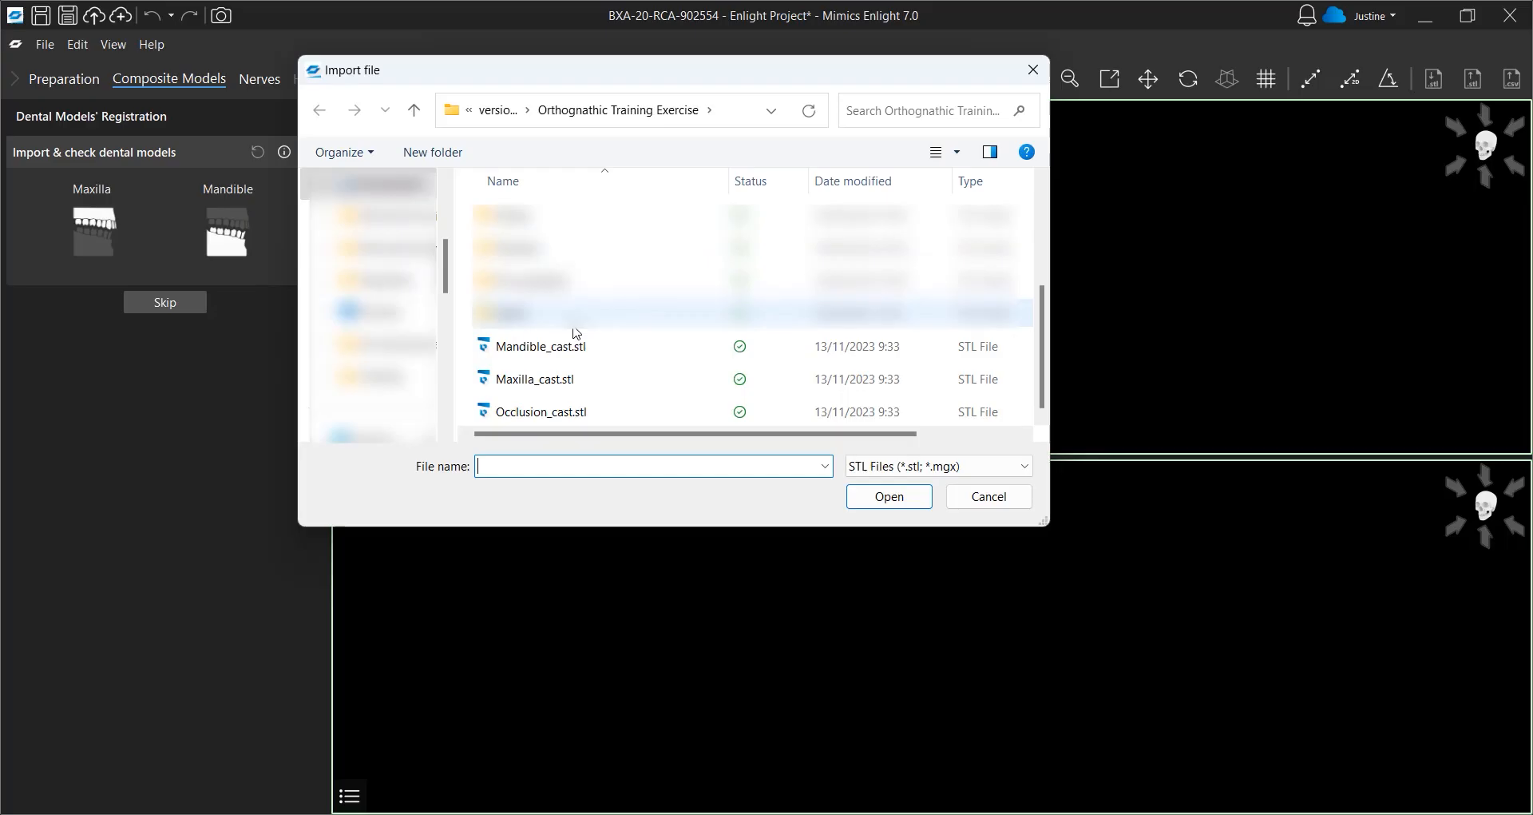
click(576, 390)
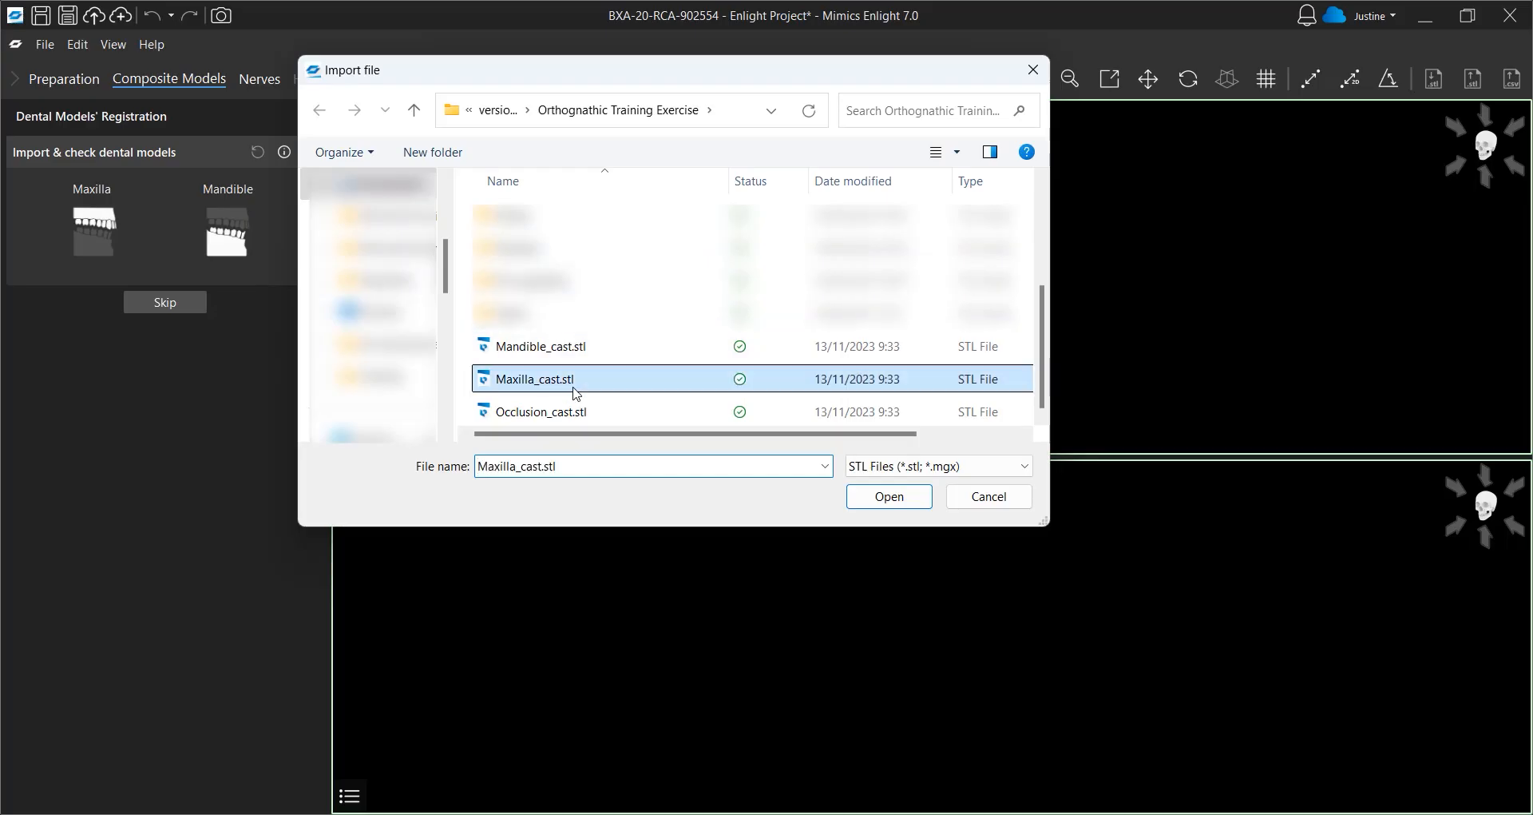
click(863, 503)
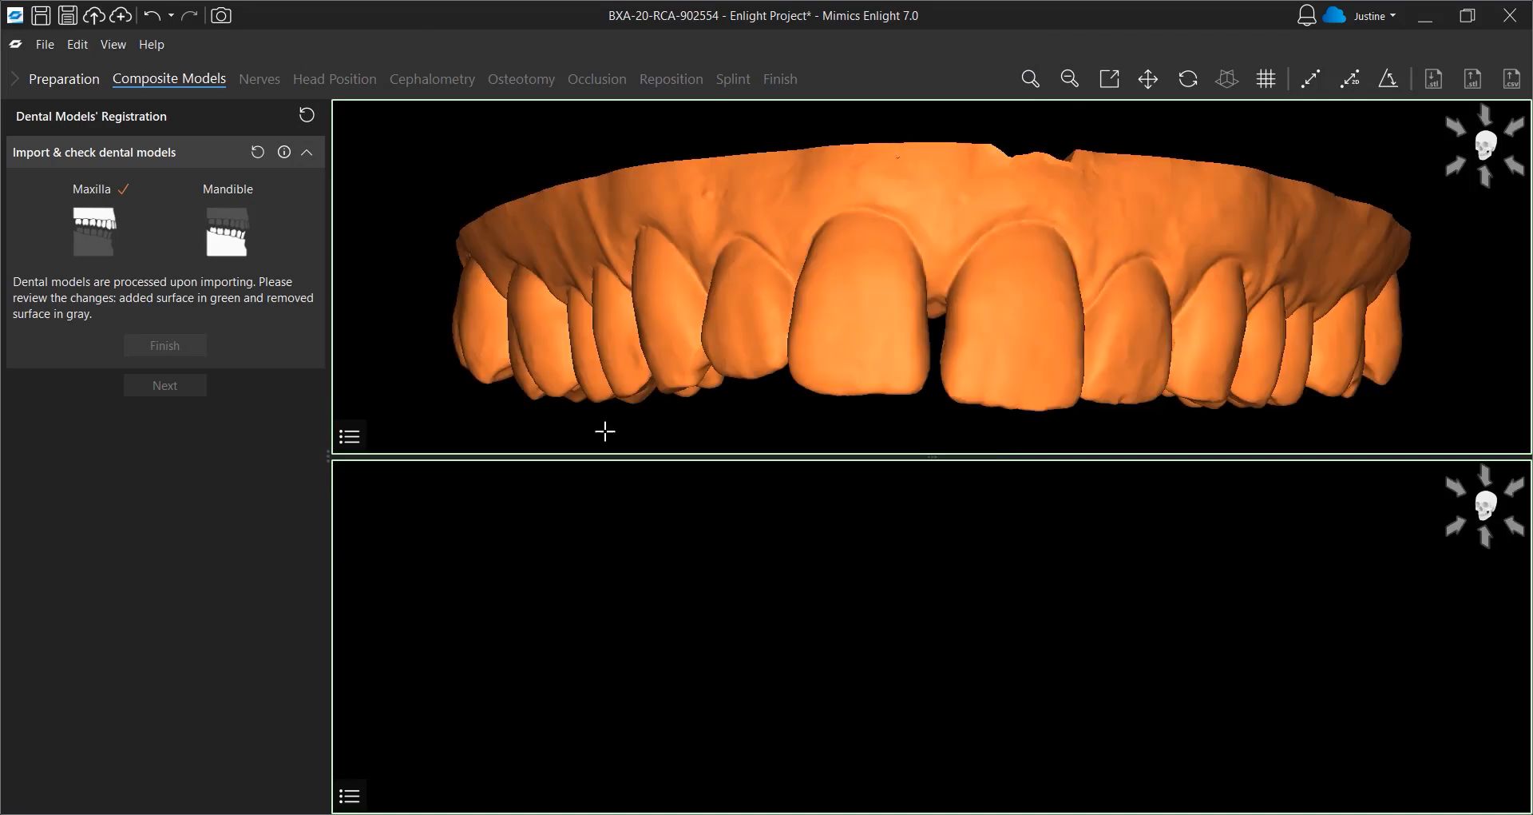
Import Mandible_cast.stl as the mandibular dental model and finish the dental model import
click(230, 240)
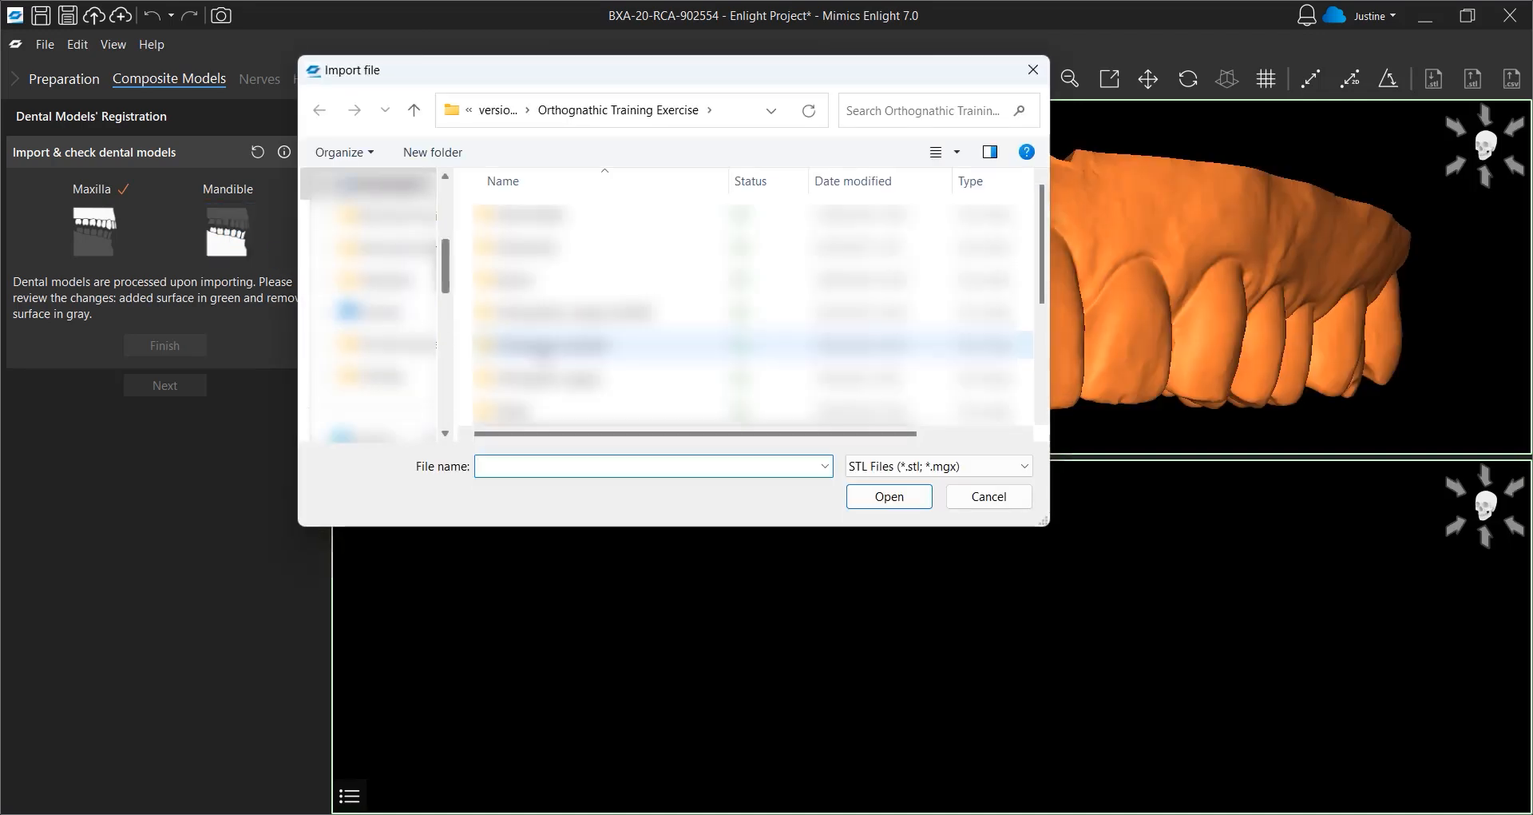
click(559, 345)
click(888, 496)
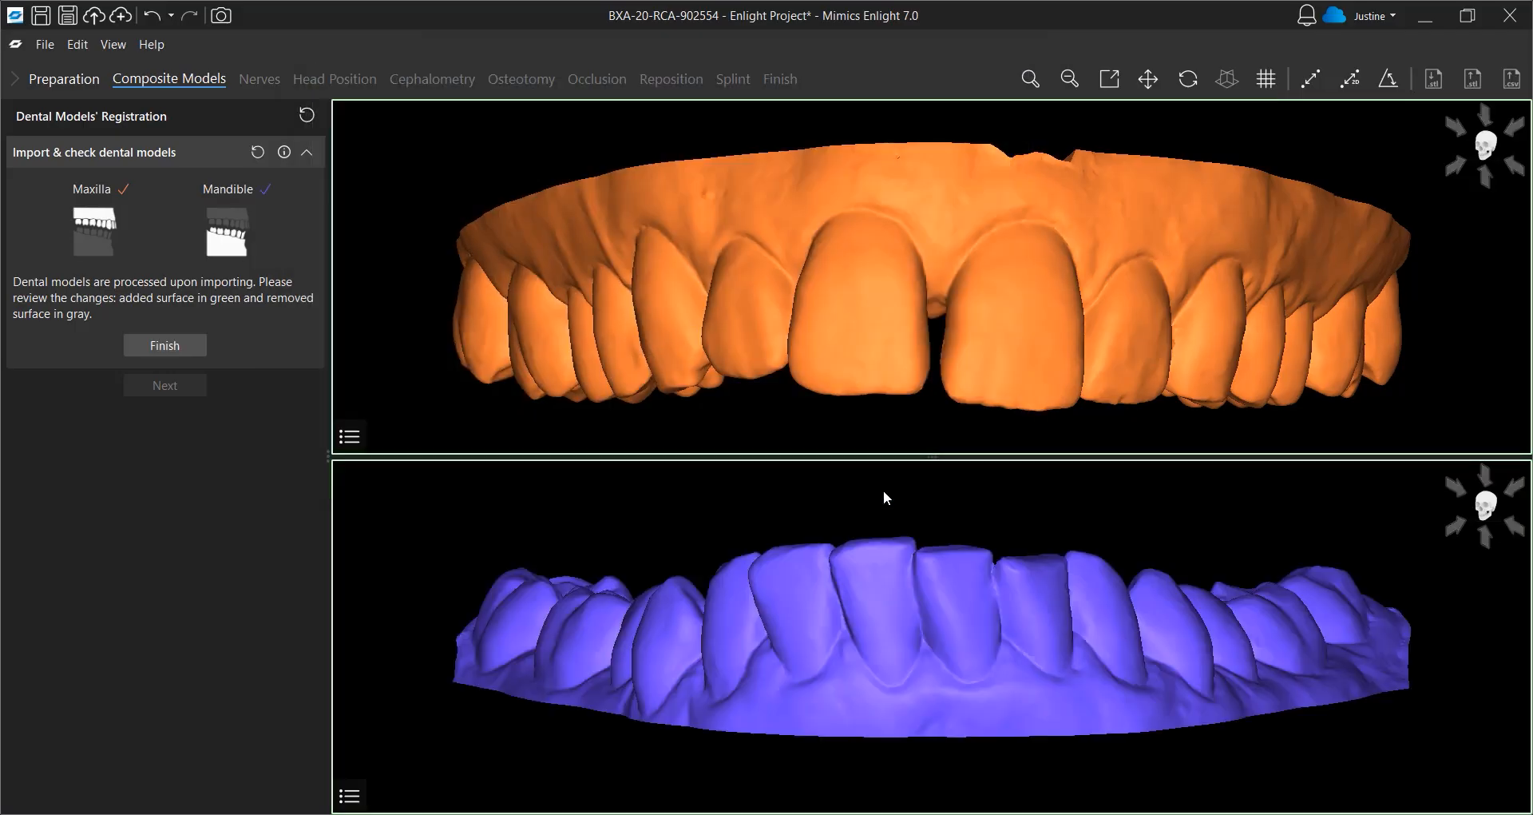
click(179, 352)
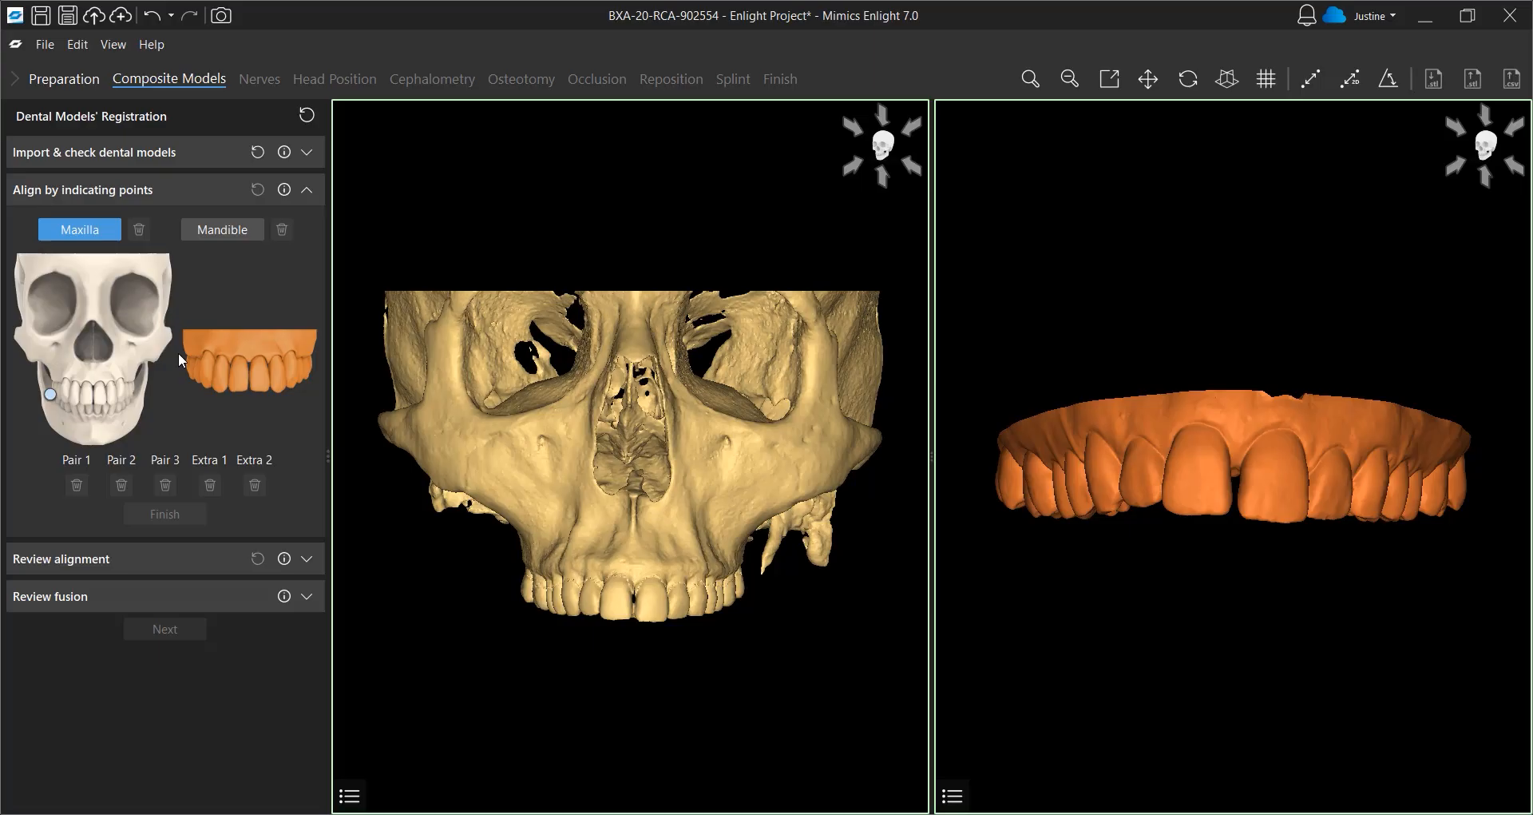
Align the maxillary cast by indicating three matching point pairs on the skull's teeth and the maxilla cast
click(527, 592)
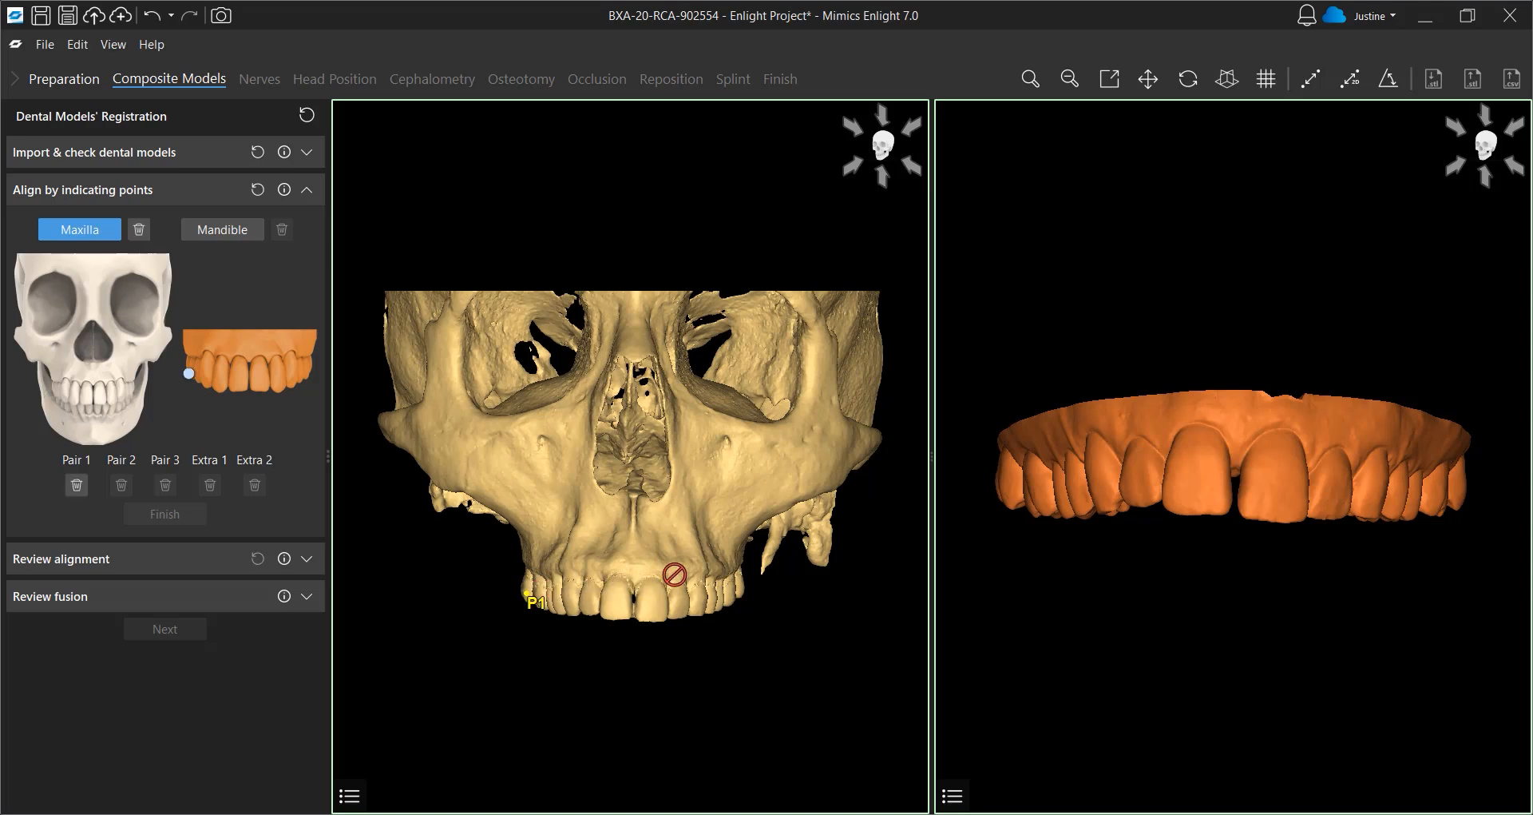
click(1010, 480)
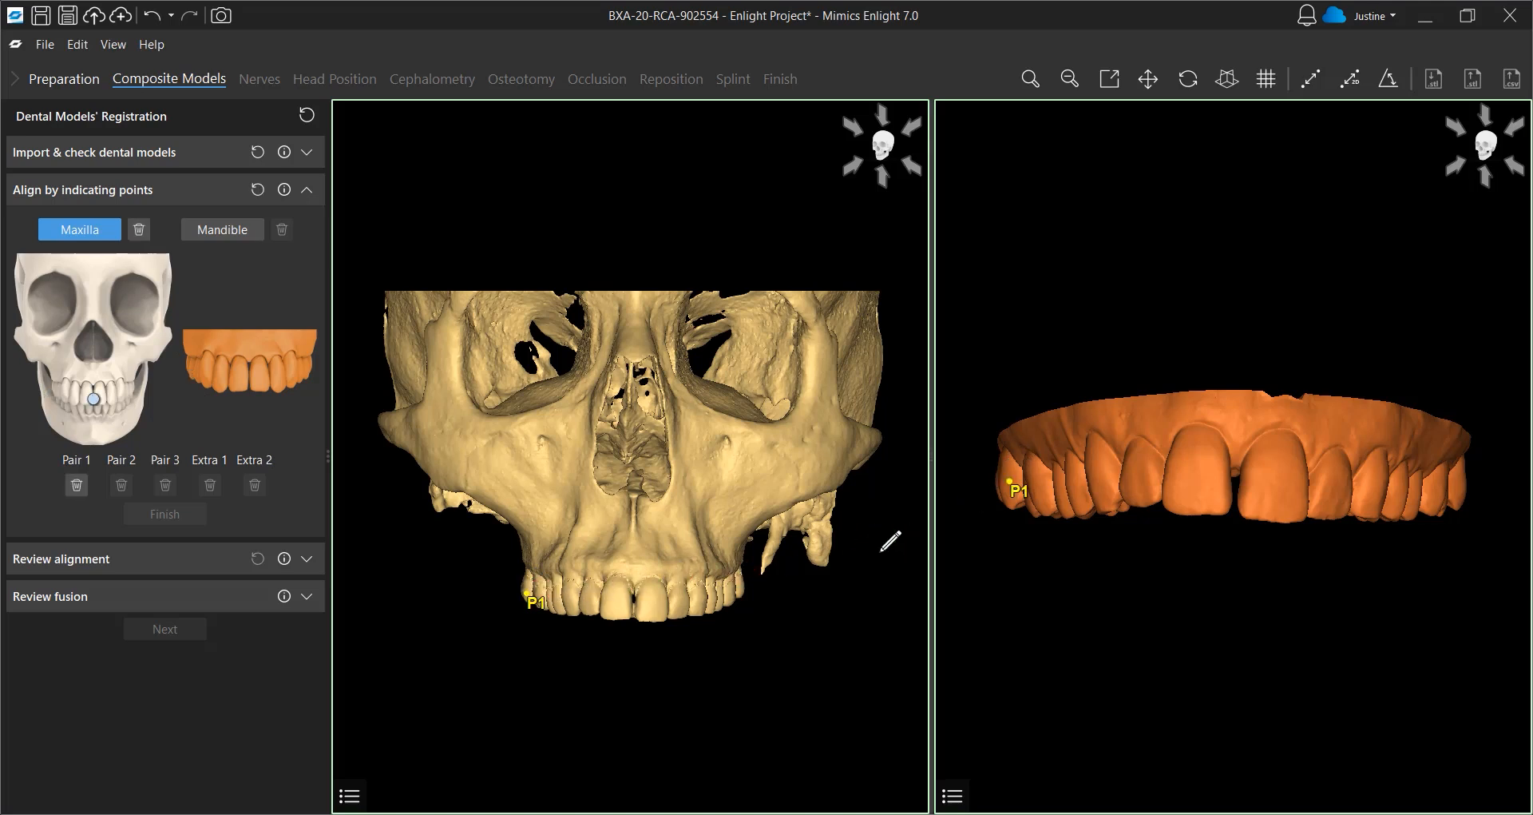
click(614, 610)
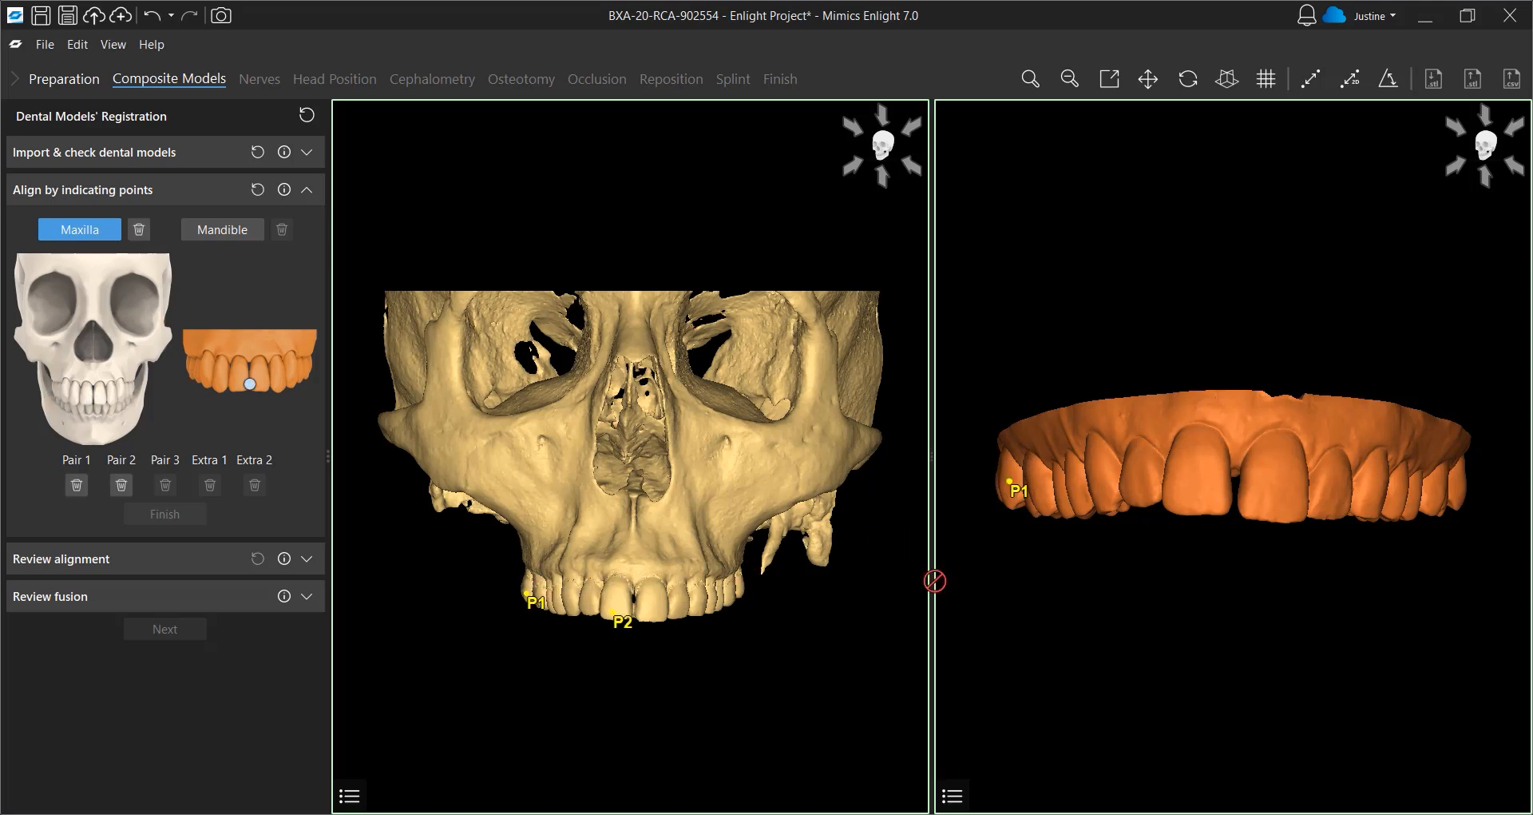
click(1193, 497)
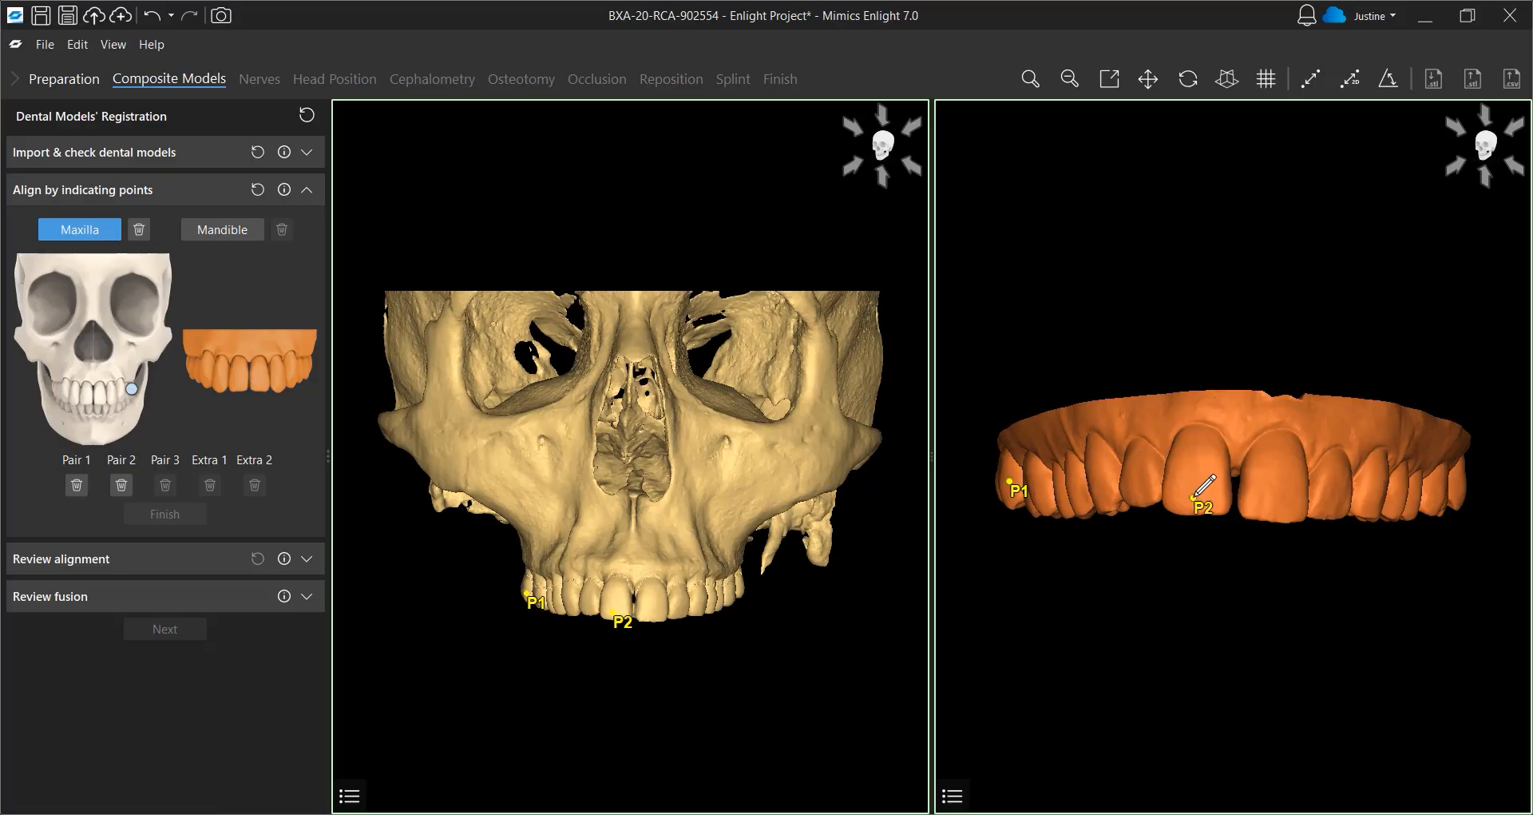
click(741, 588)
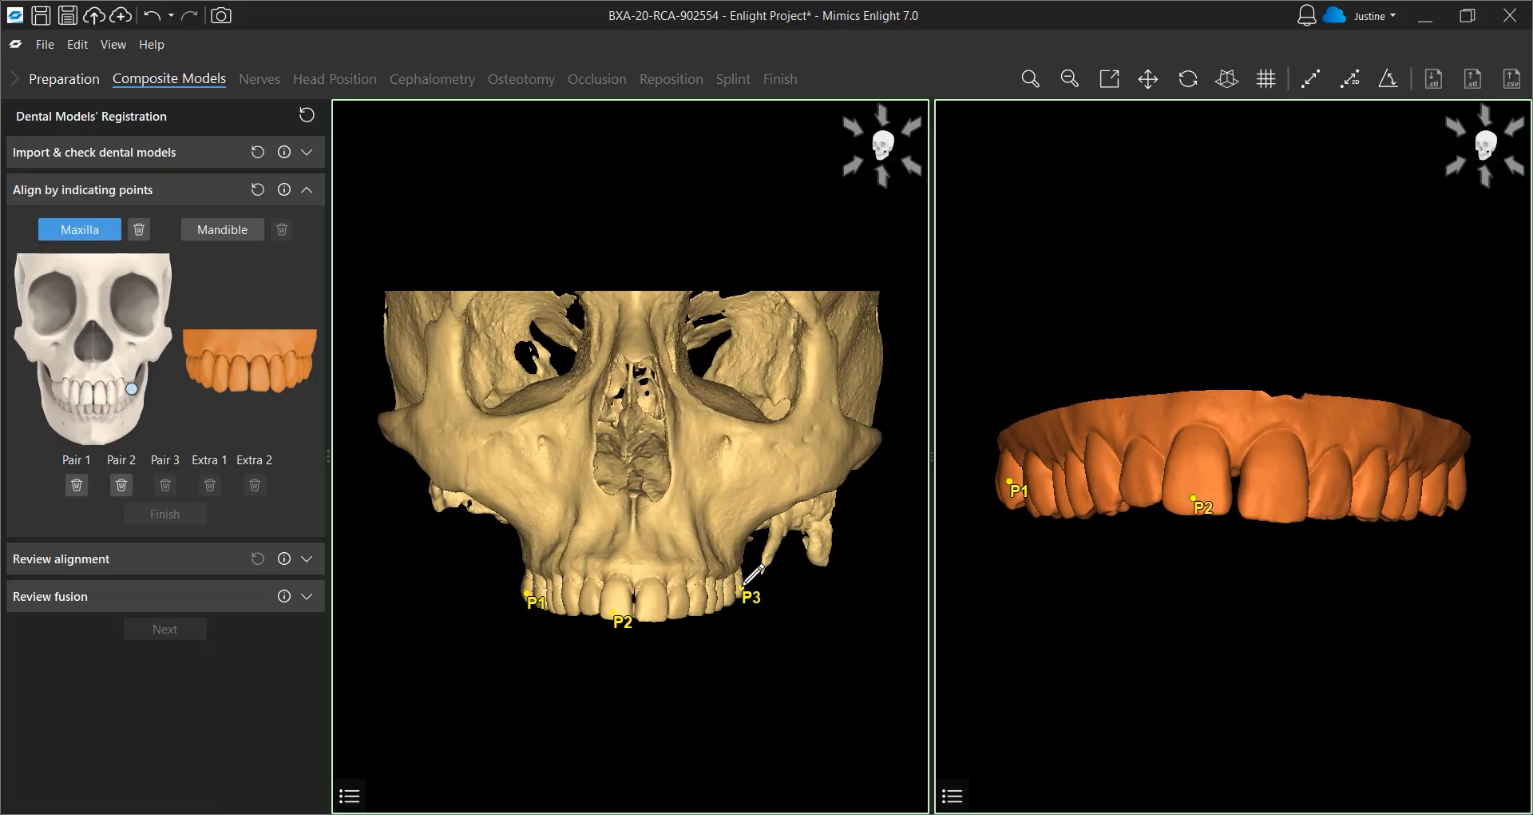
click(1463, 493)
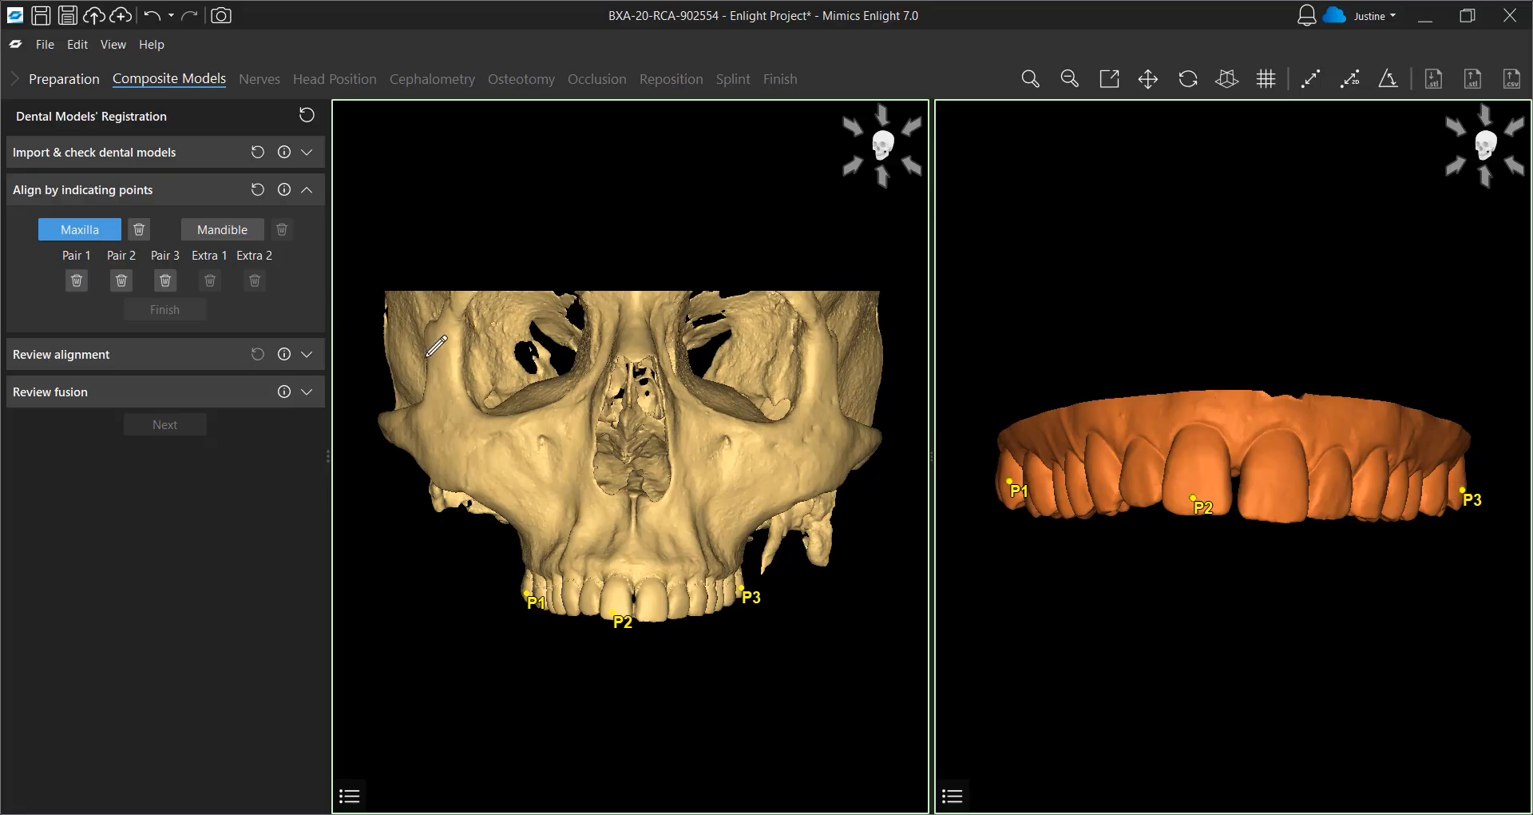
Align the mandibular cast with three matching point pairs on the mandible's teeth and the cast, then finish point alignment
click(224, 232)
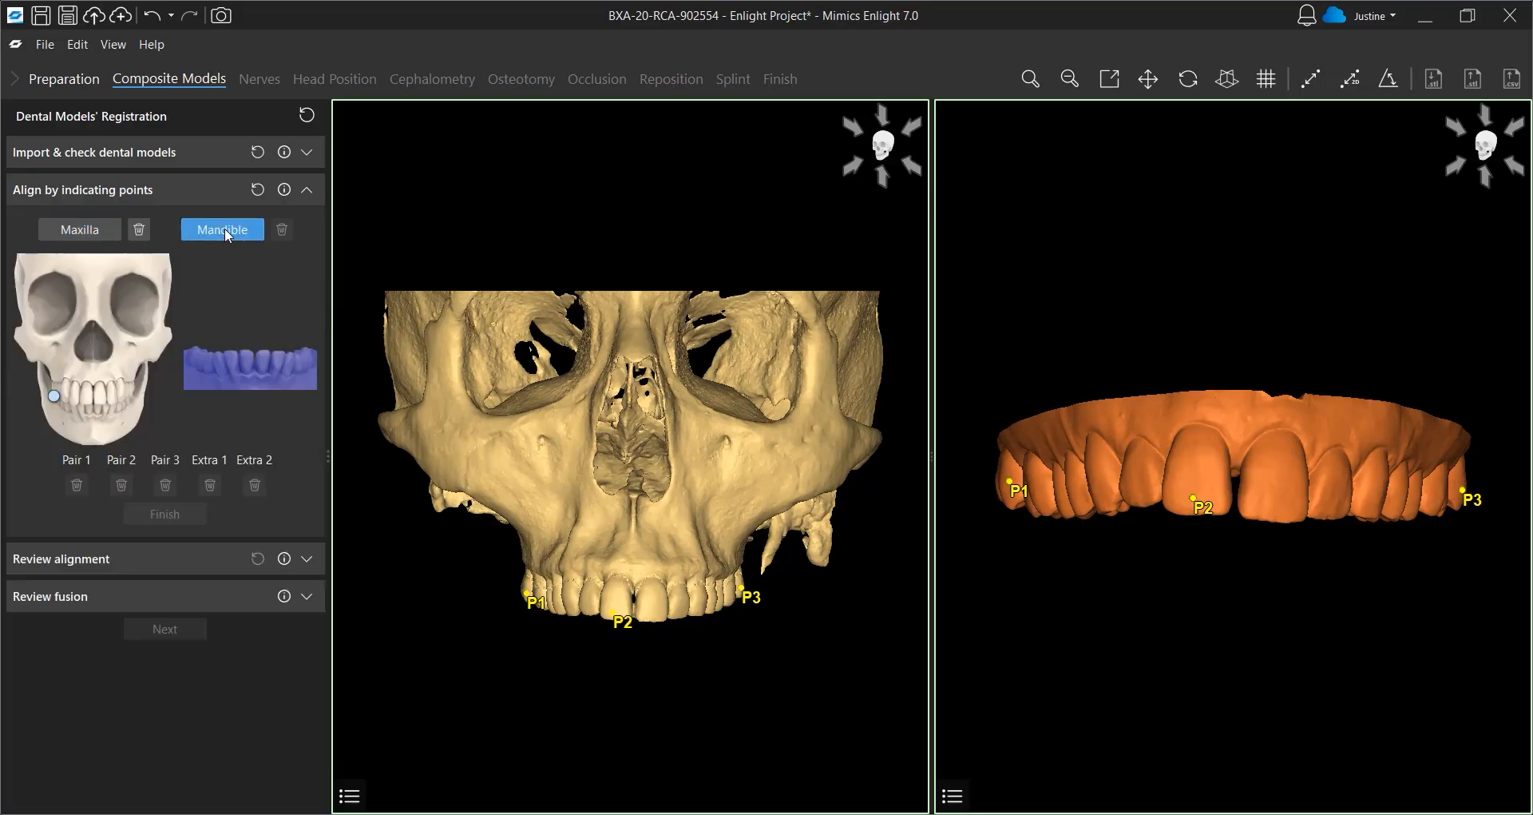
click(534, 476)
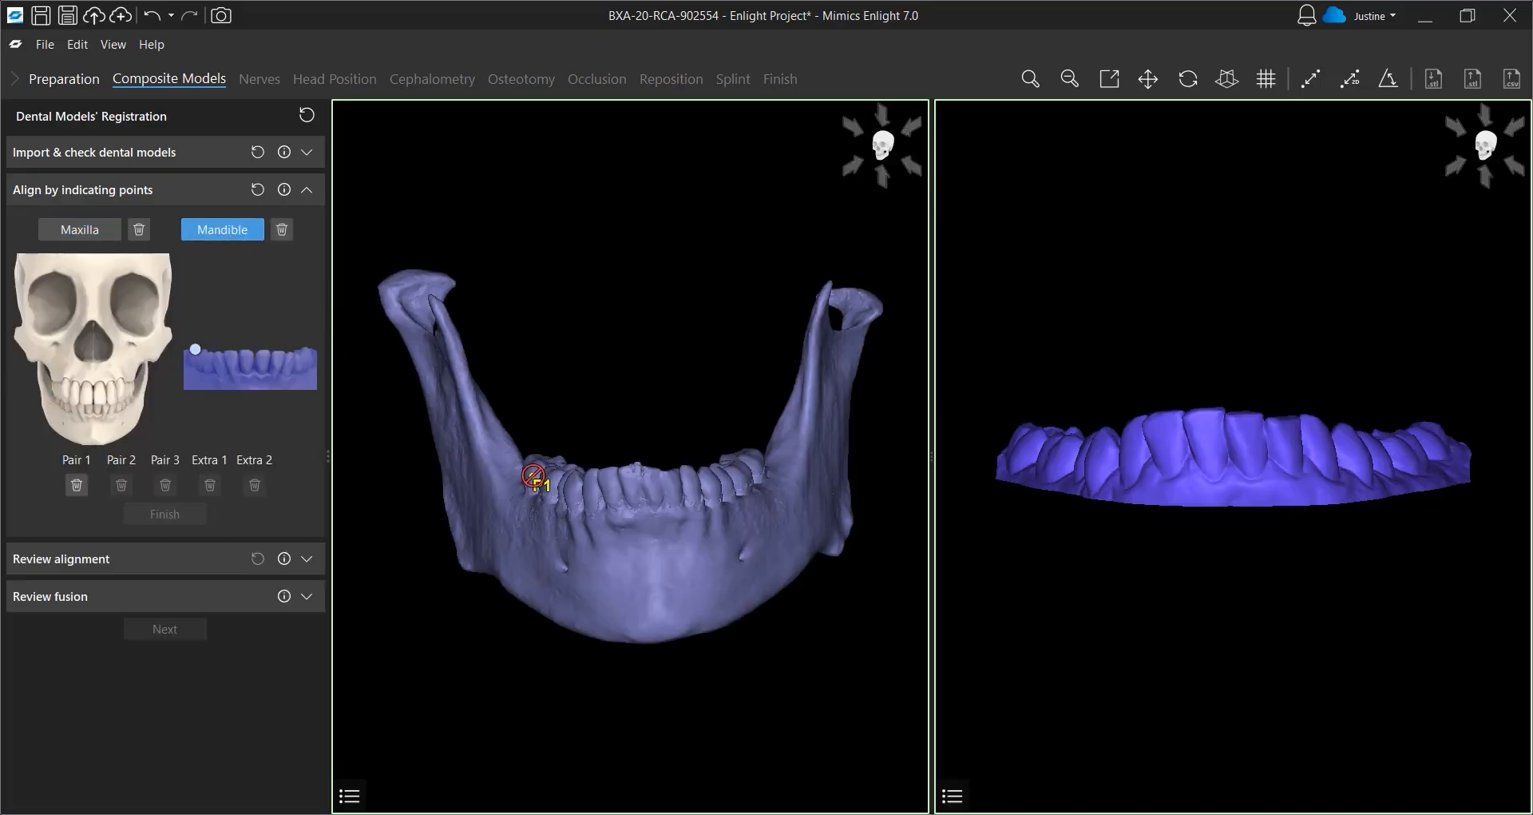
click(1029, 455)
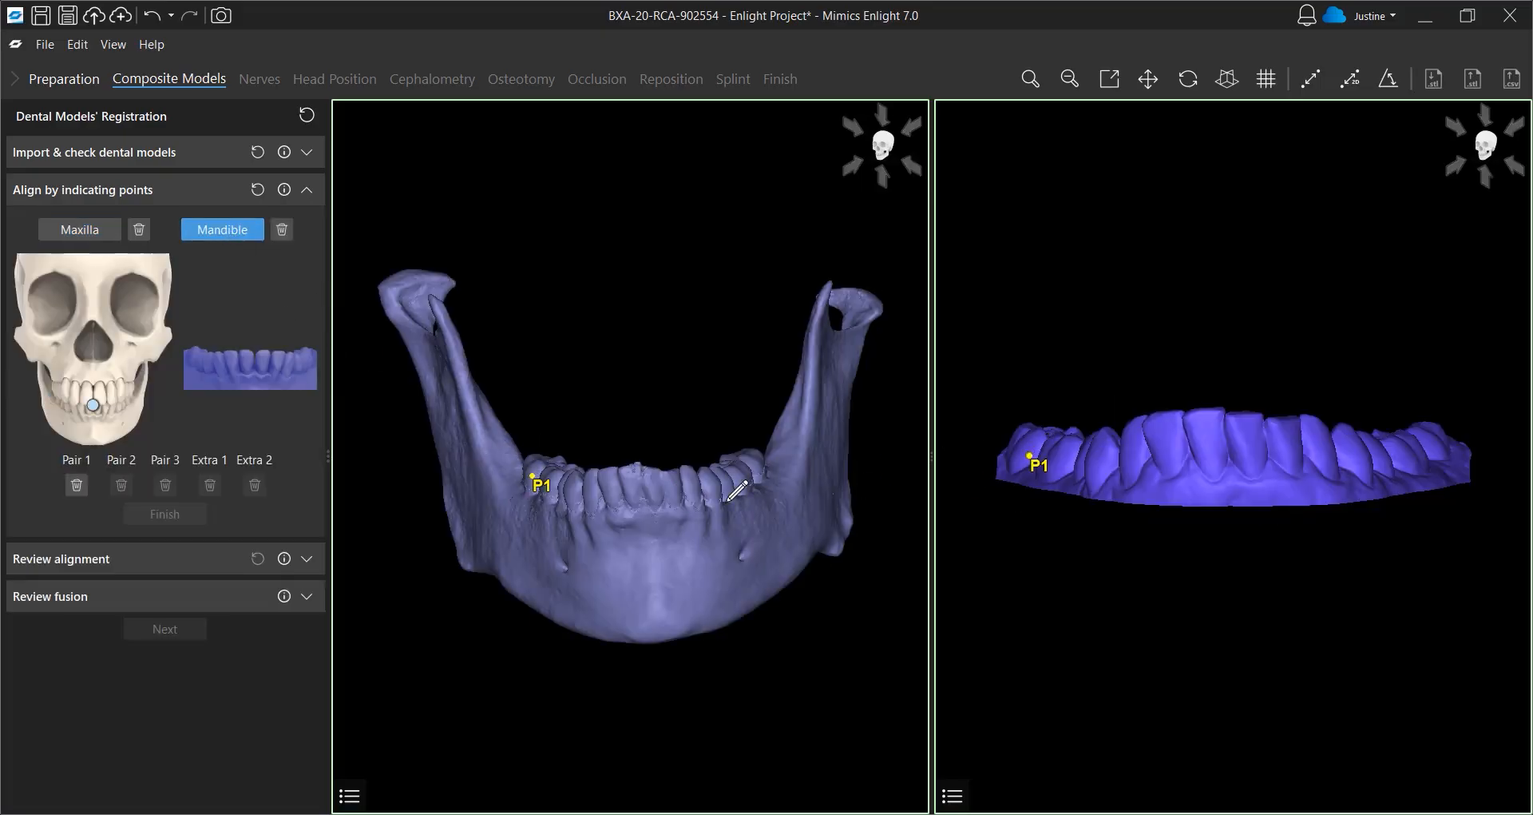
click(631, 486)
click(1205, 446)
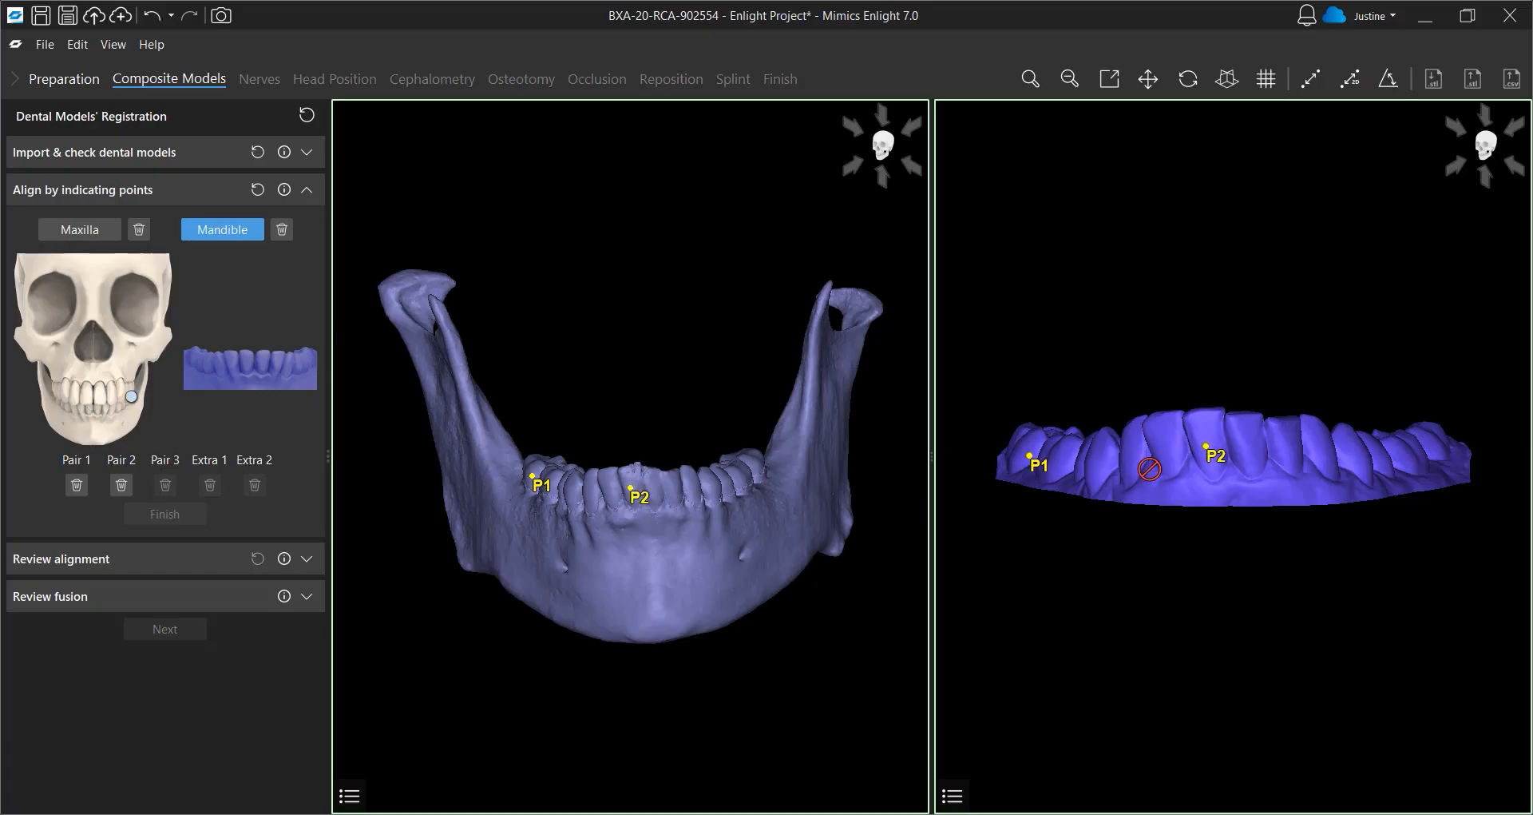
click(757, 454)
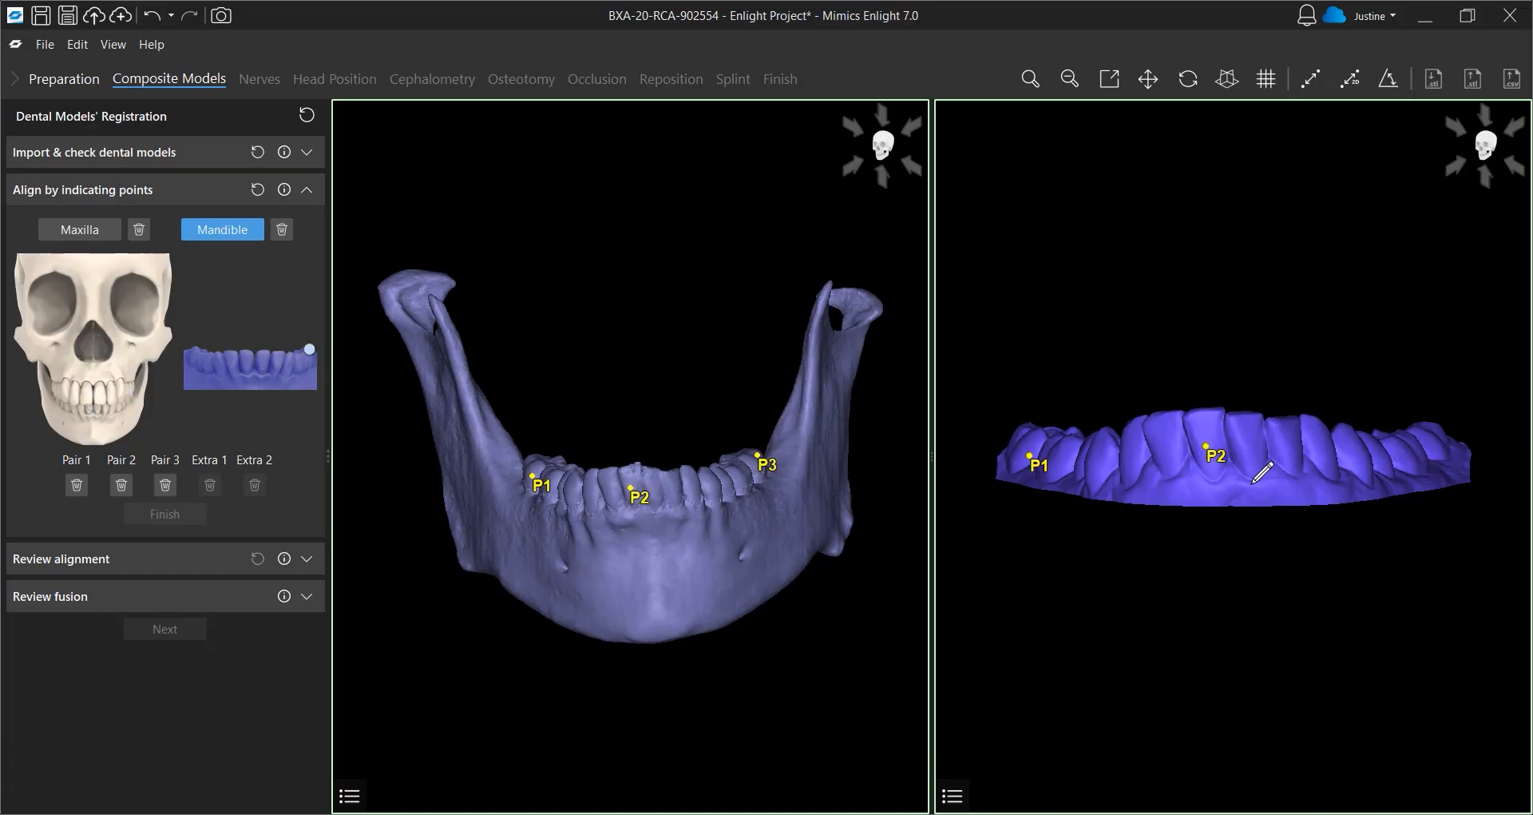
click(1433, 426)
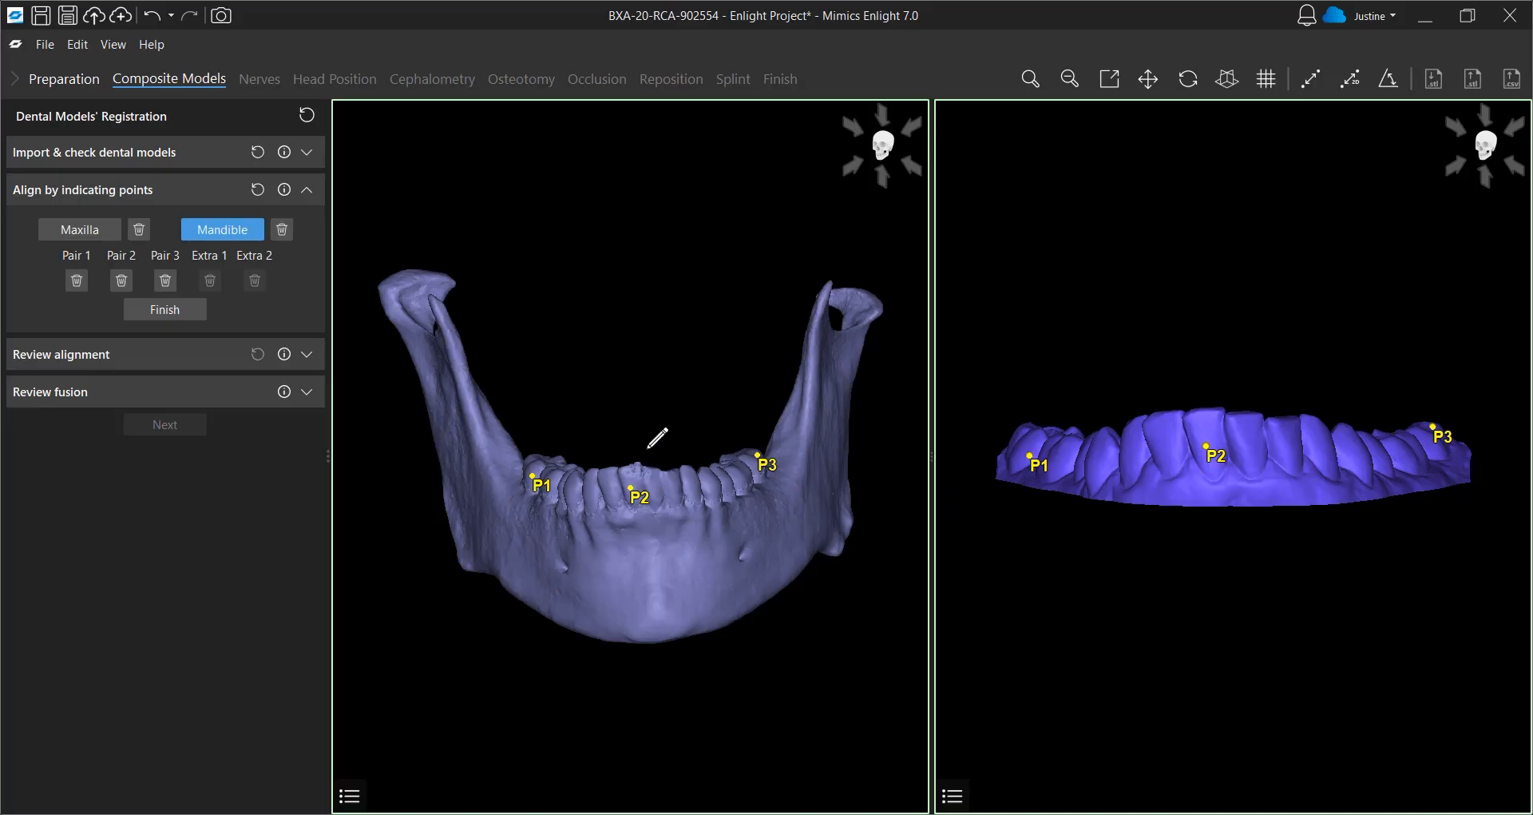
click(159, 316)
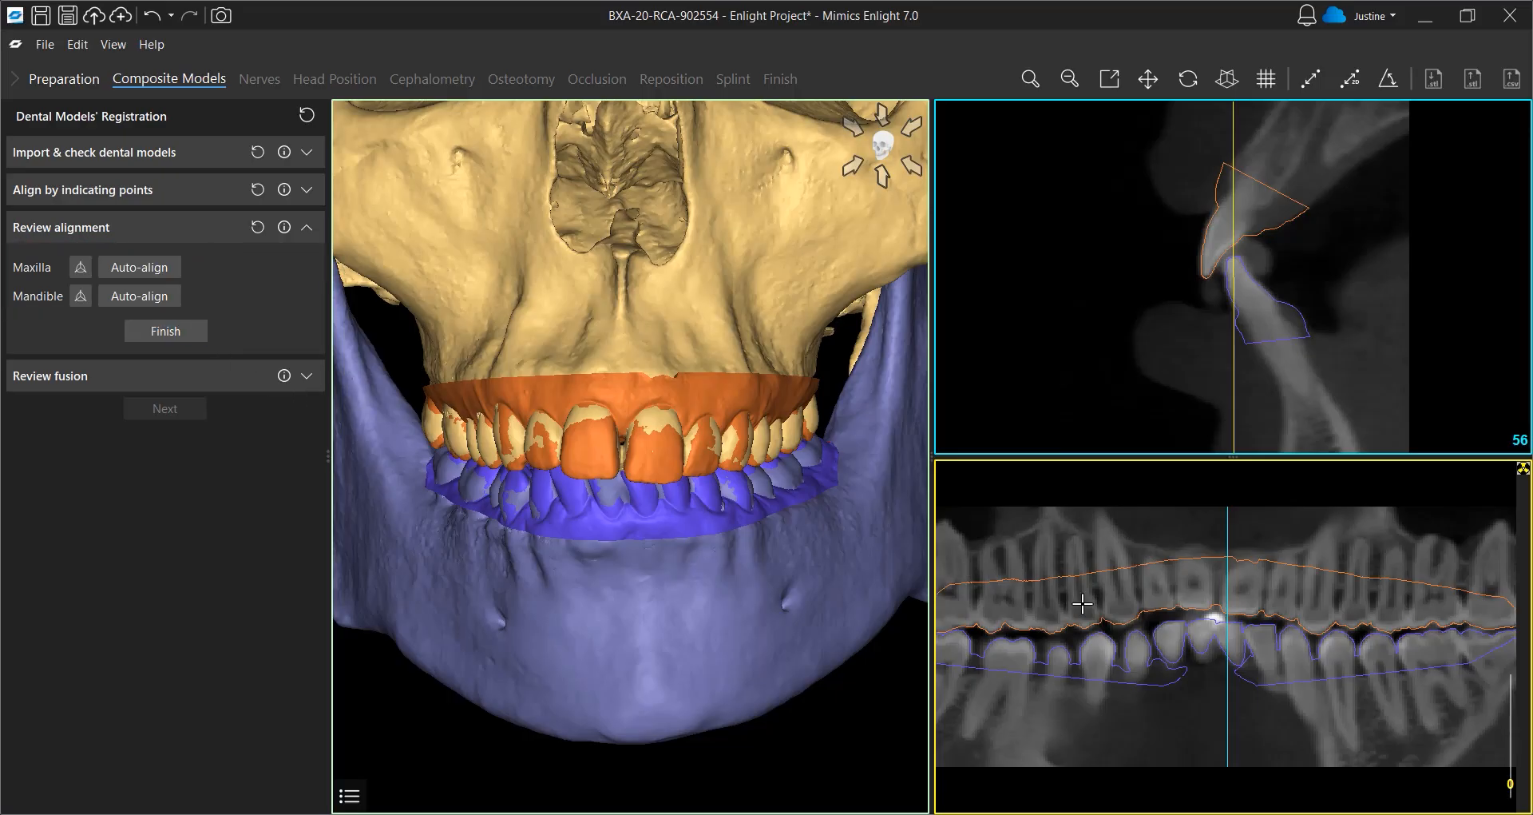
Review the cast alignment by scrolling through the cross-sectional slices and finish the alignment review
scroll(1082, 603, down, 2)
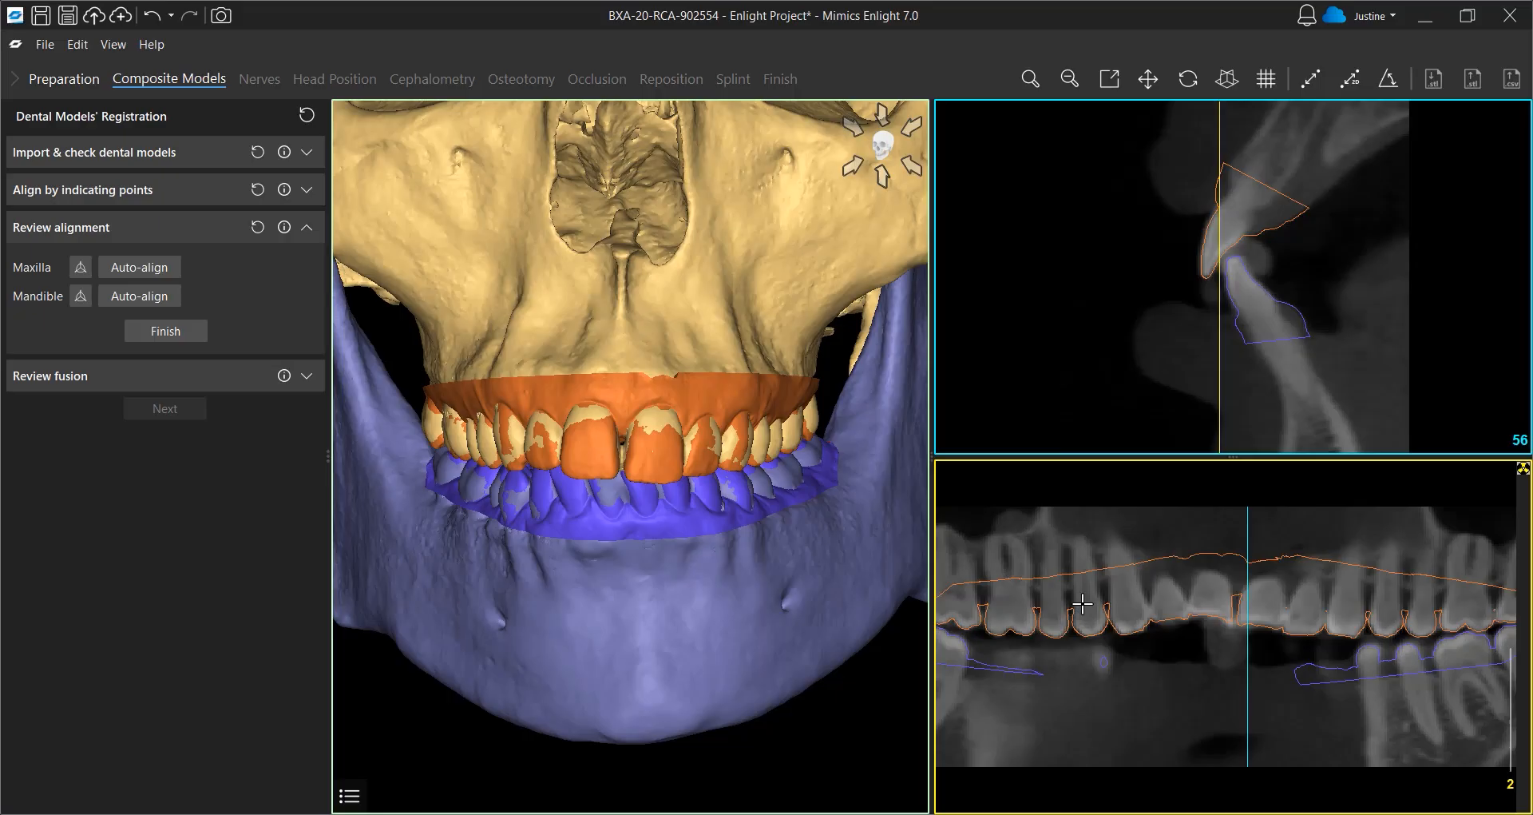
scroll(1082, 603, down, 4)
scroll(1082, 603, up, 4)
scroll(1148, 348, down, 4)
scroll(1147, 347, down, 5)
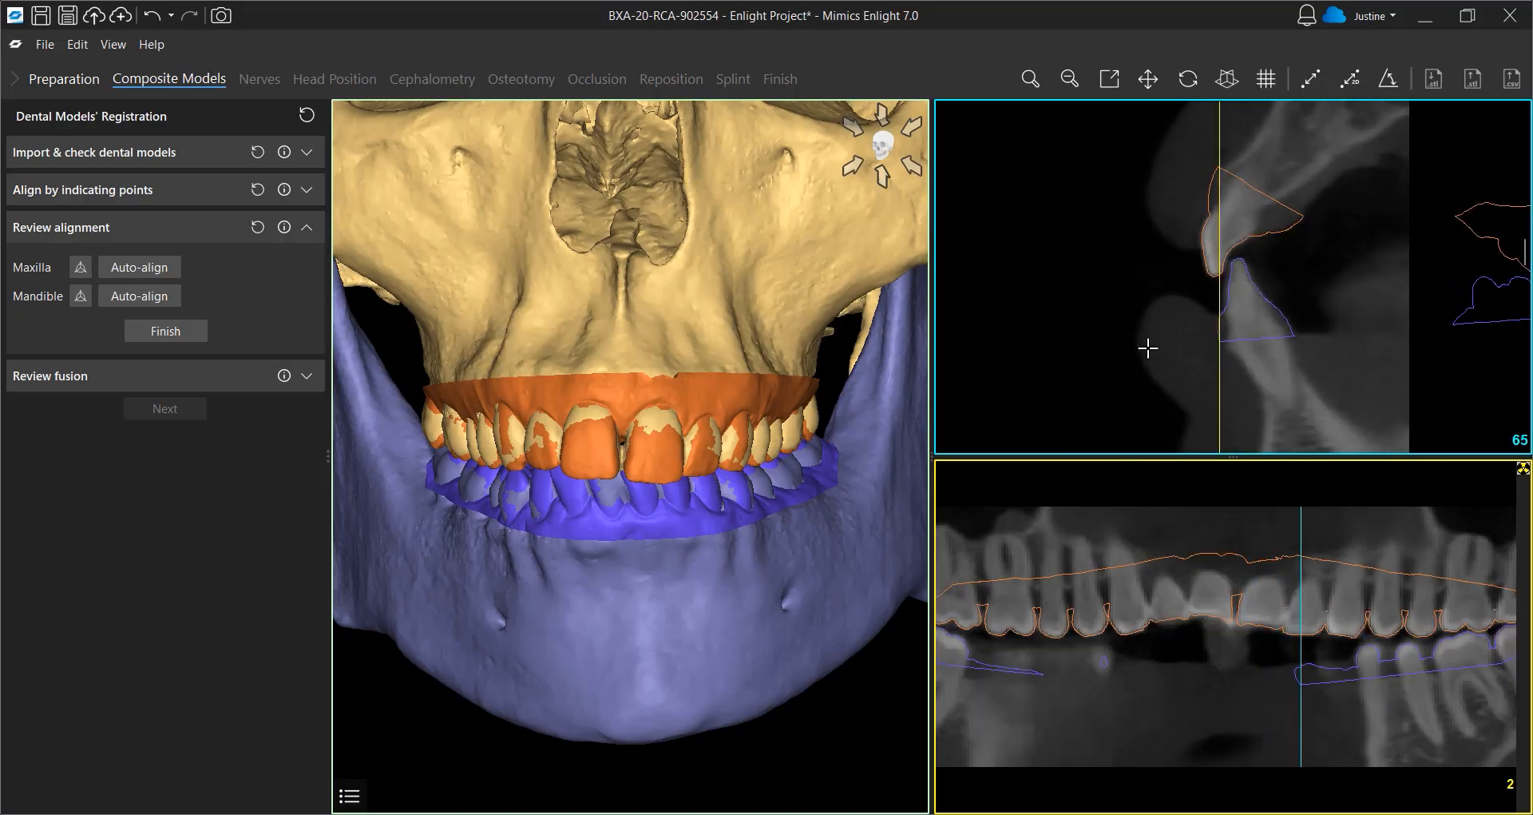
click(177, 332)
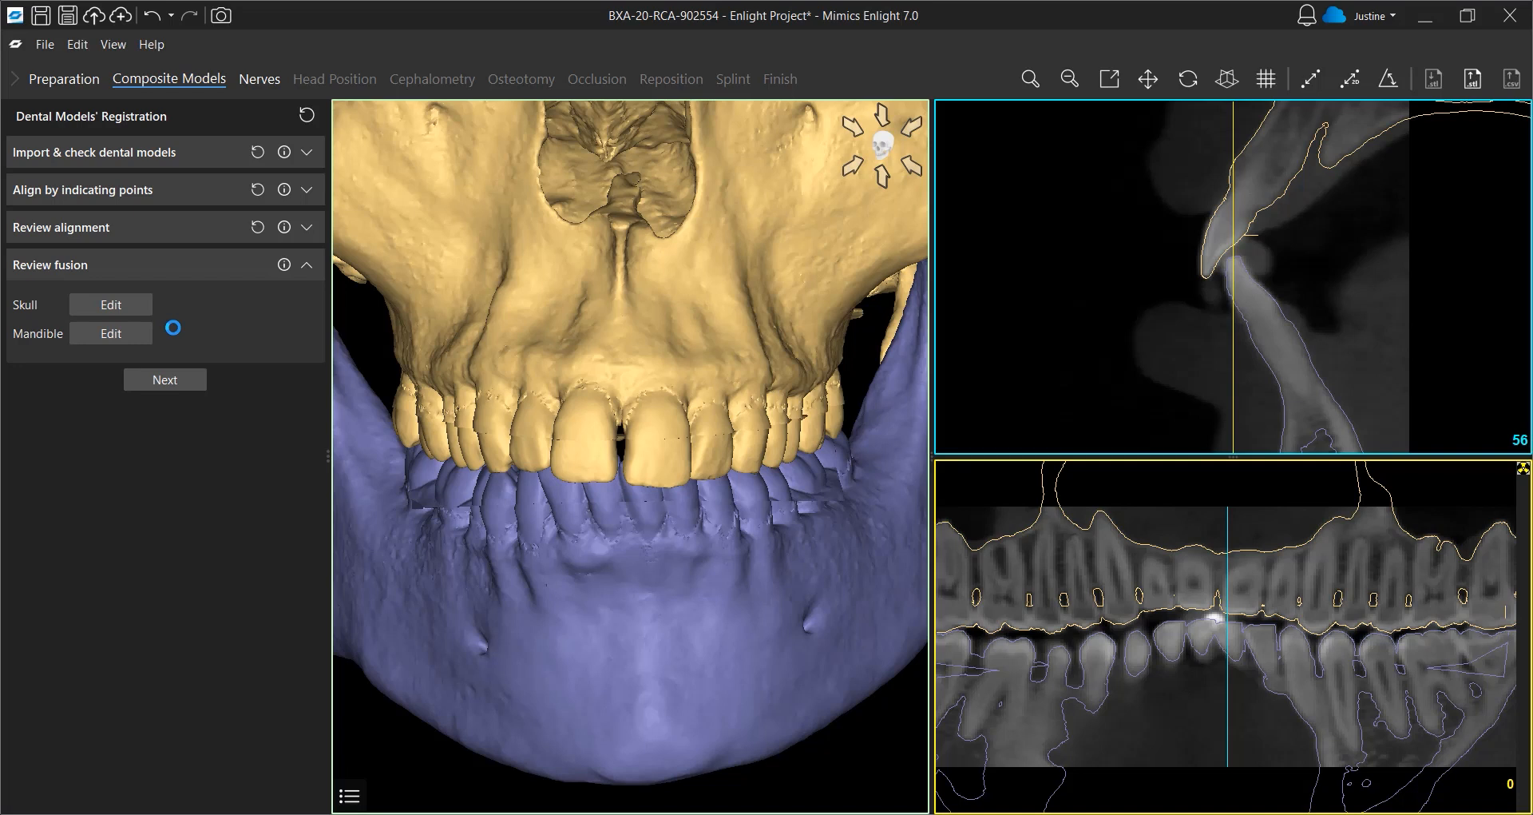
Edit the skull fusion by adjusting the control points of the fusion curve along the upper teeth and apply it
click(124, 311)
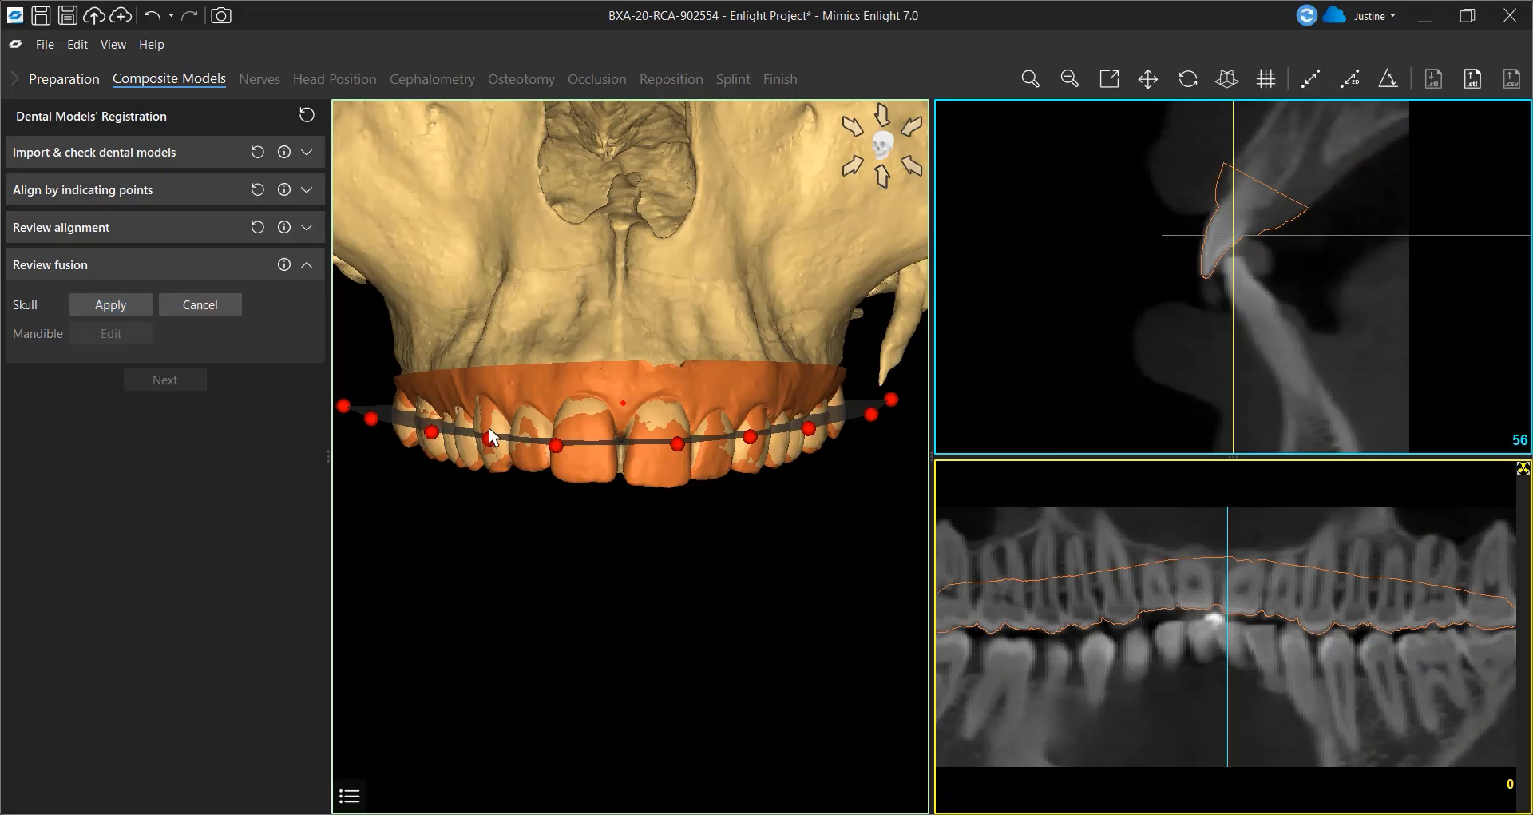
drag(555, 445, 566, 436)
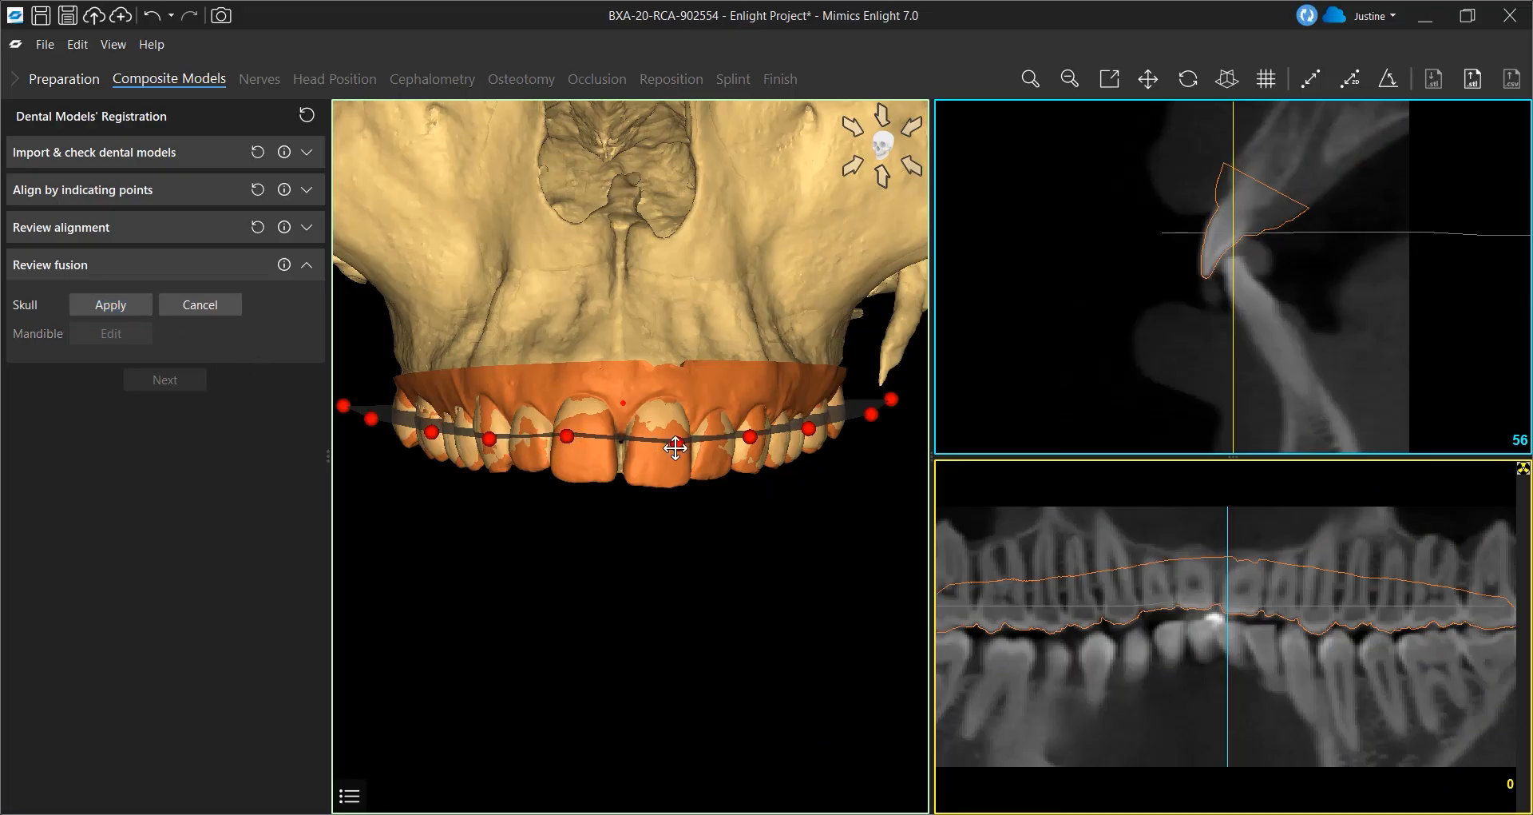
drag(676, 448, 682, 439)
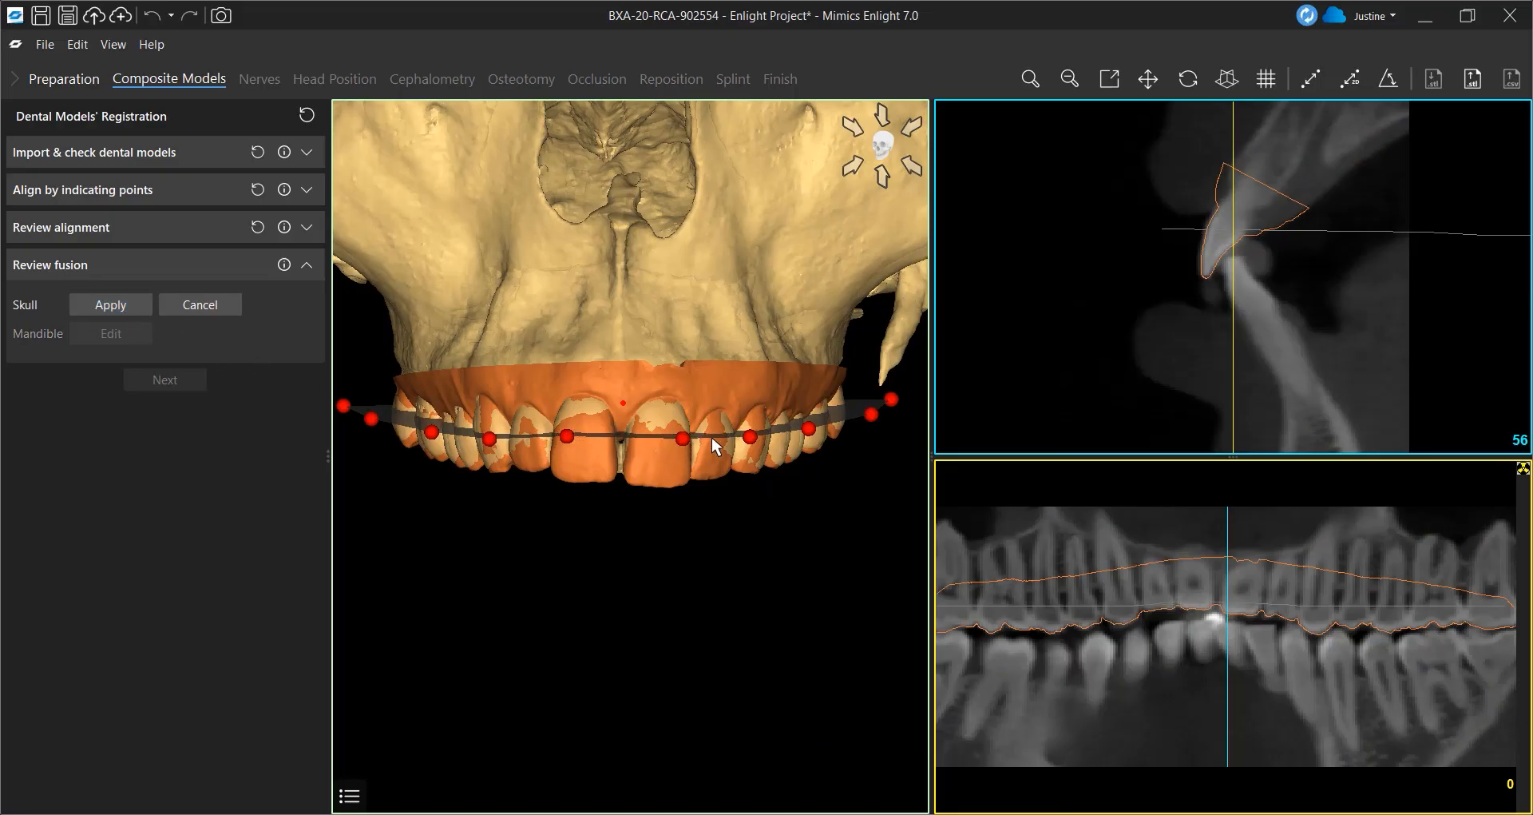
click(104, 306)
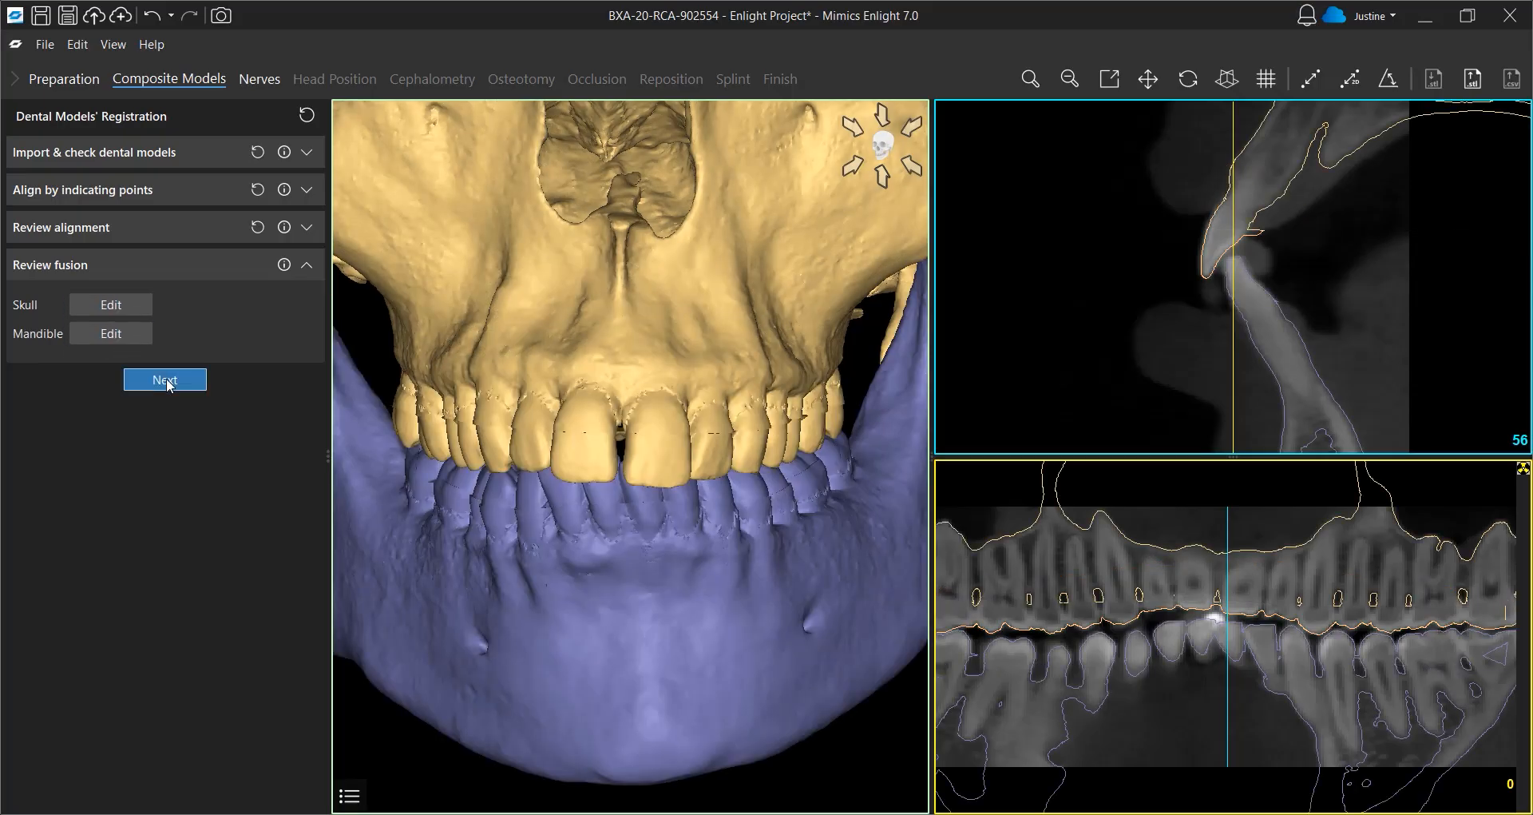
Proceed to Nerves and indicate the start and end points of the right inferior alveolar nerve on the mandible
click(165, 381)
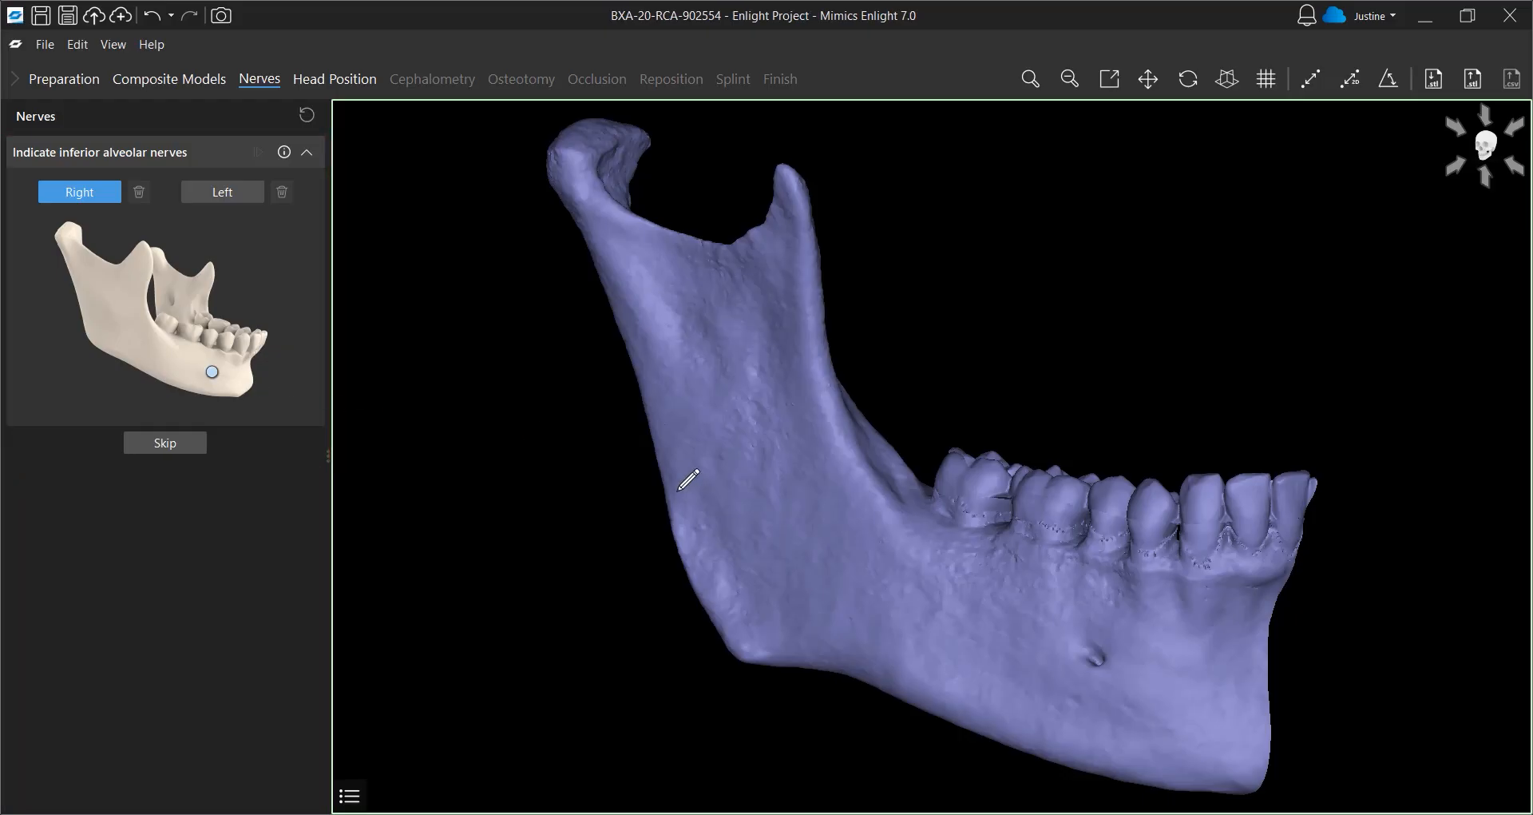
click(1091, 659)
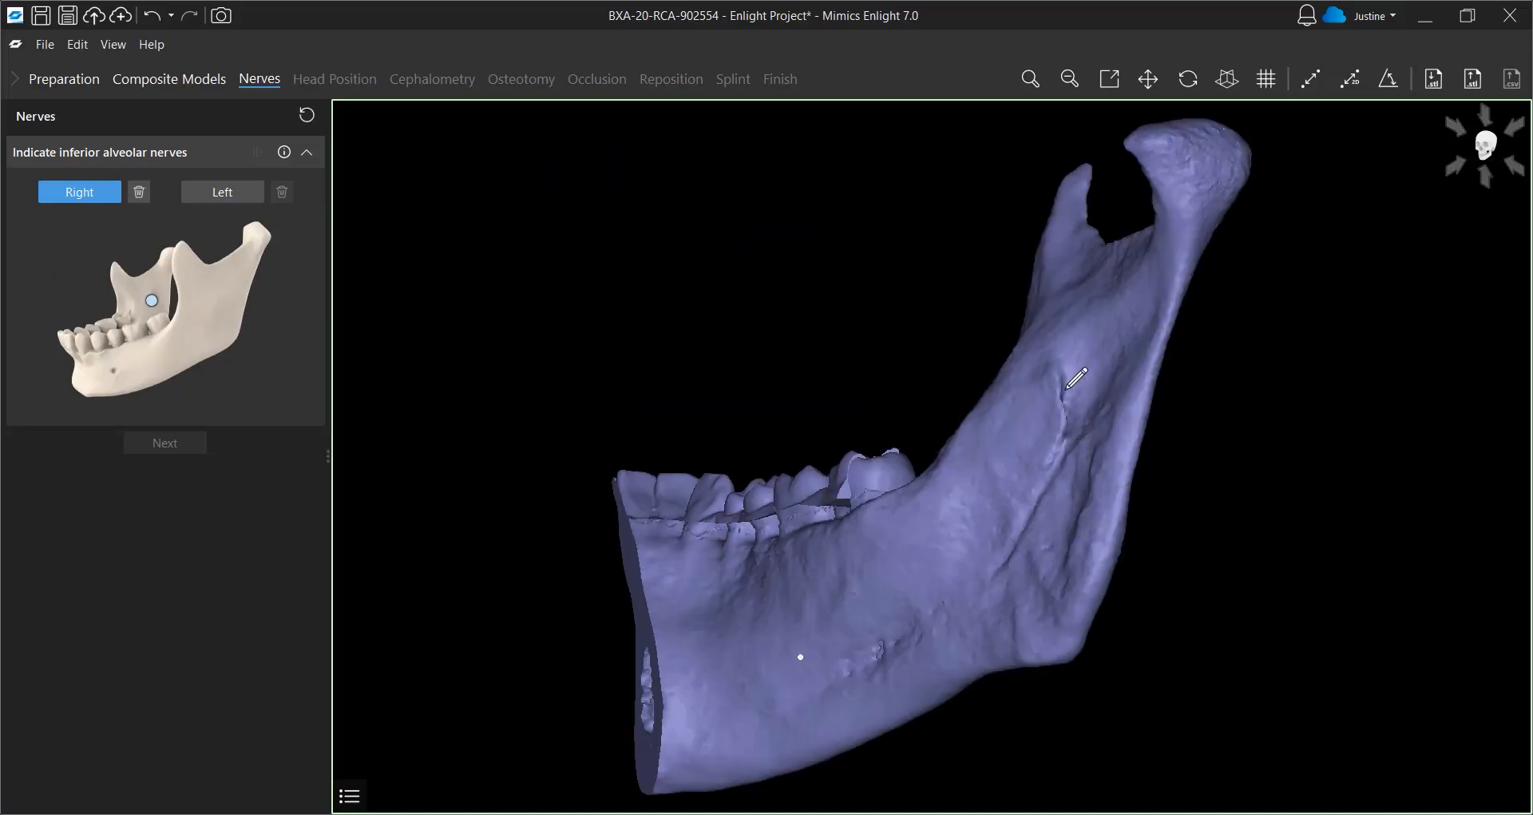
click(1063, 390)
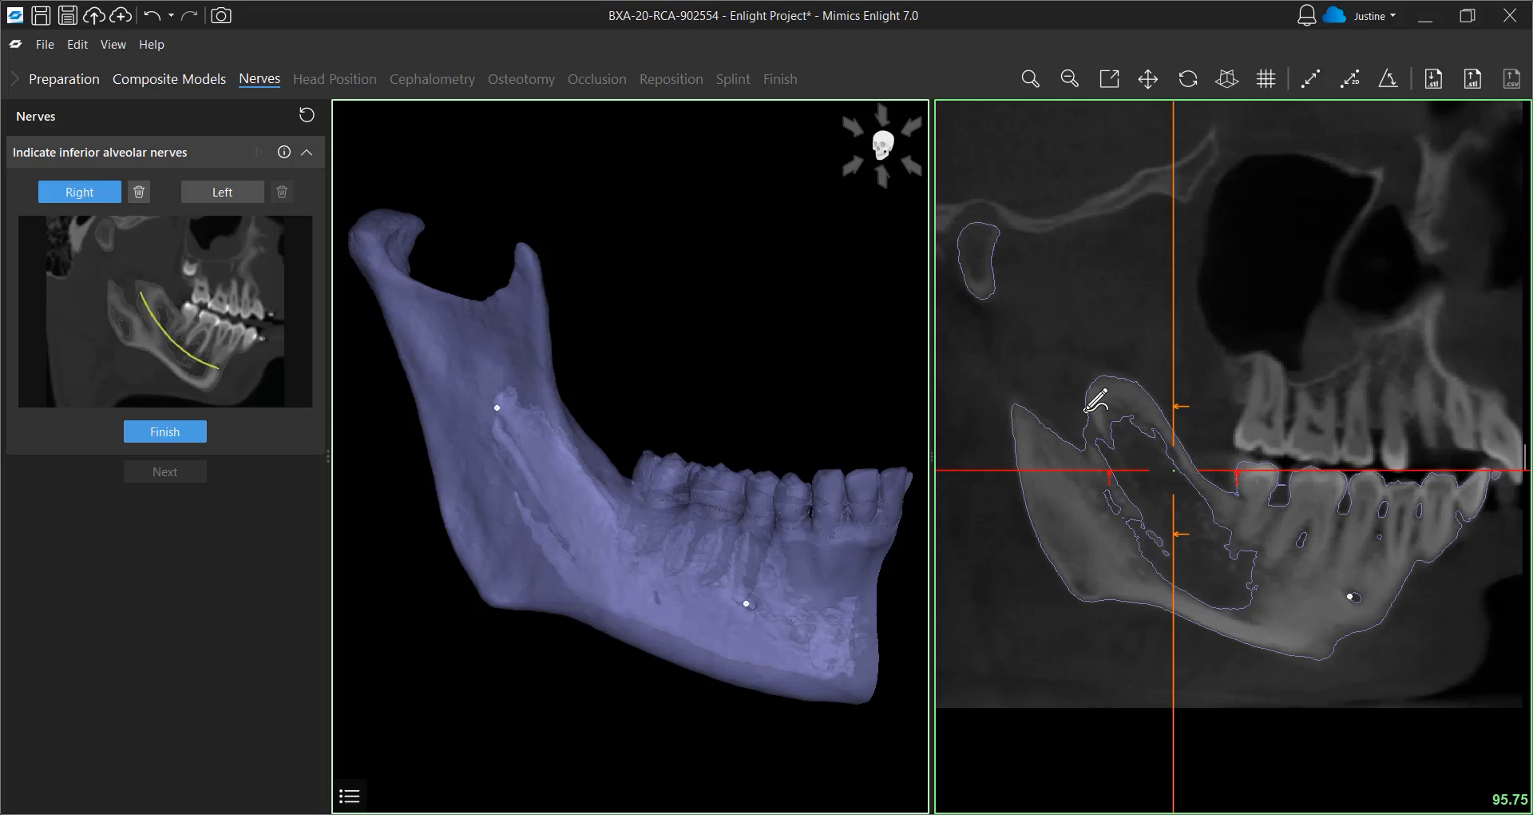
Trace the right inferior alveolar nerve along its canal in the cross-sectional slice view, stepping through slices
drag(1086, 410, 1174, 543)
scroll(1174, 543, up, 1)
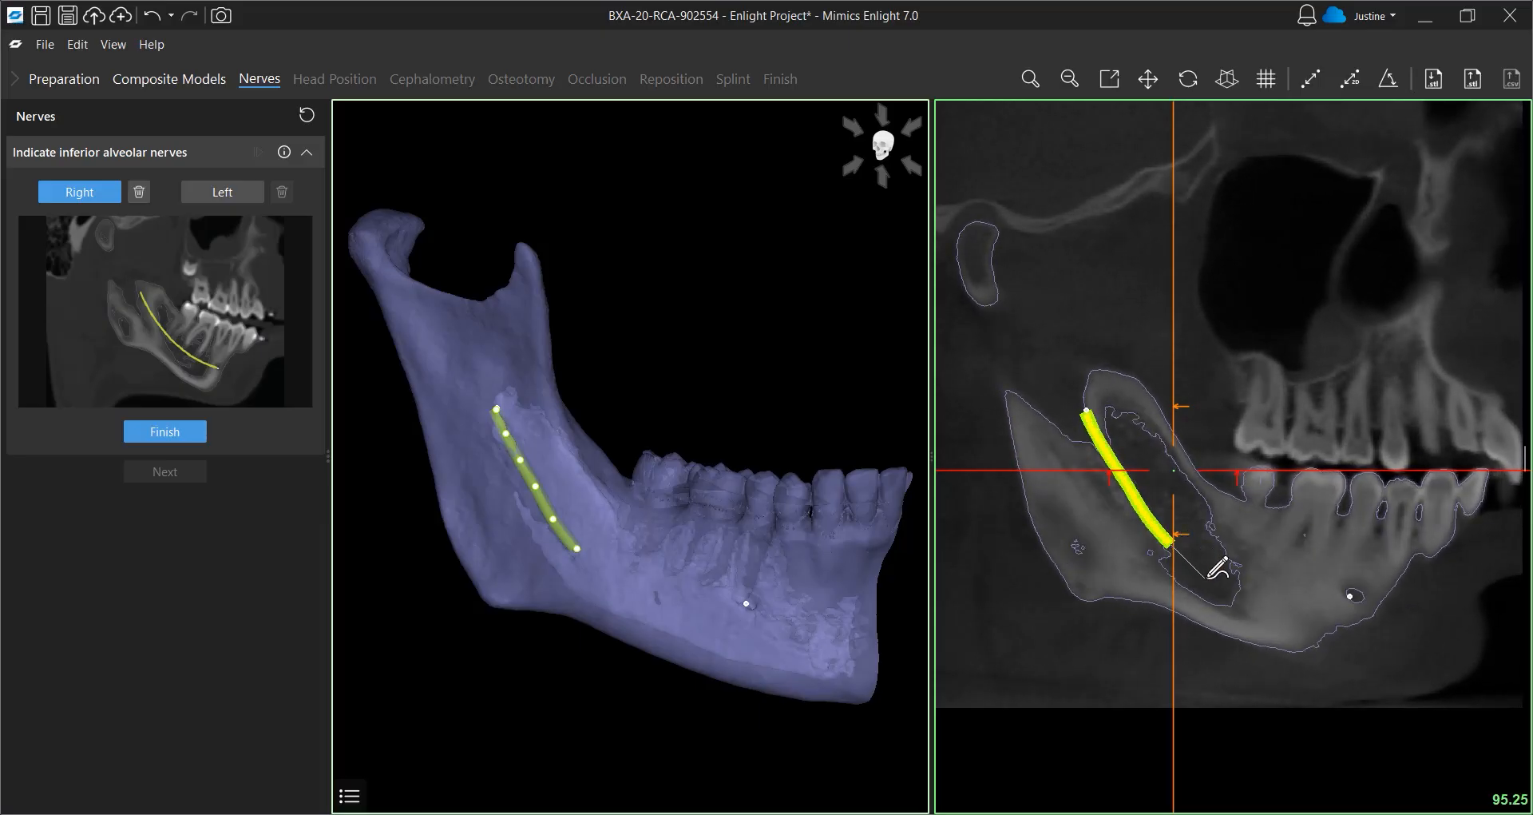
click(1207, 577)
click(1236, 595)
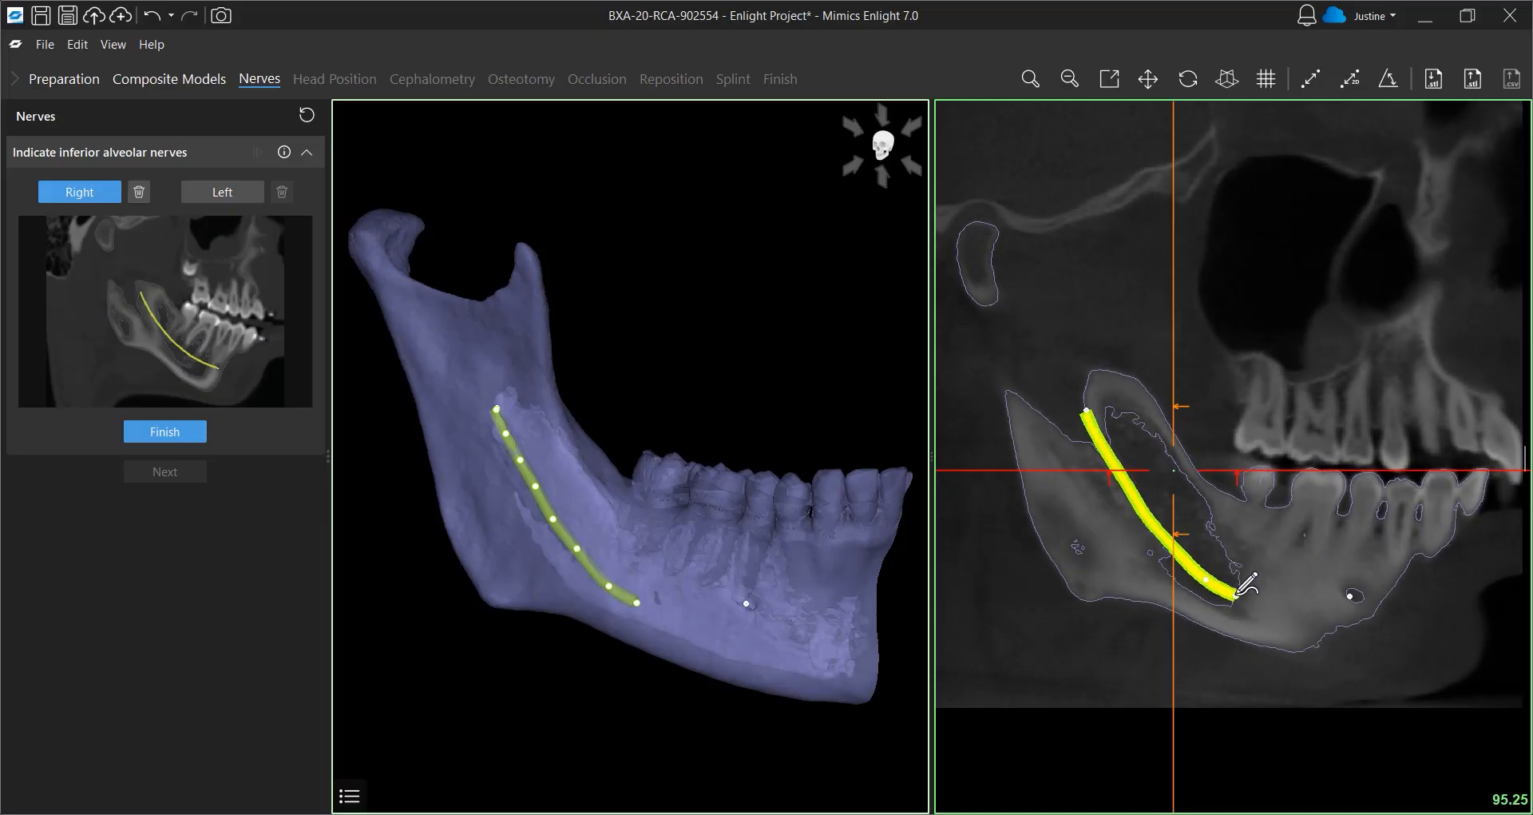
scroll(1237, 595, up, 3)
click(1265, 608)
scroll(1269, 613, up, 9)
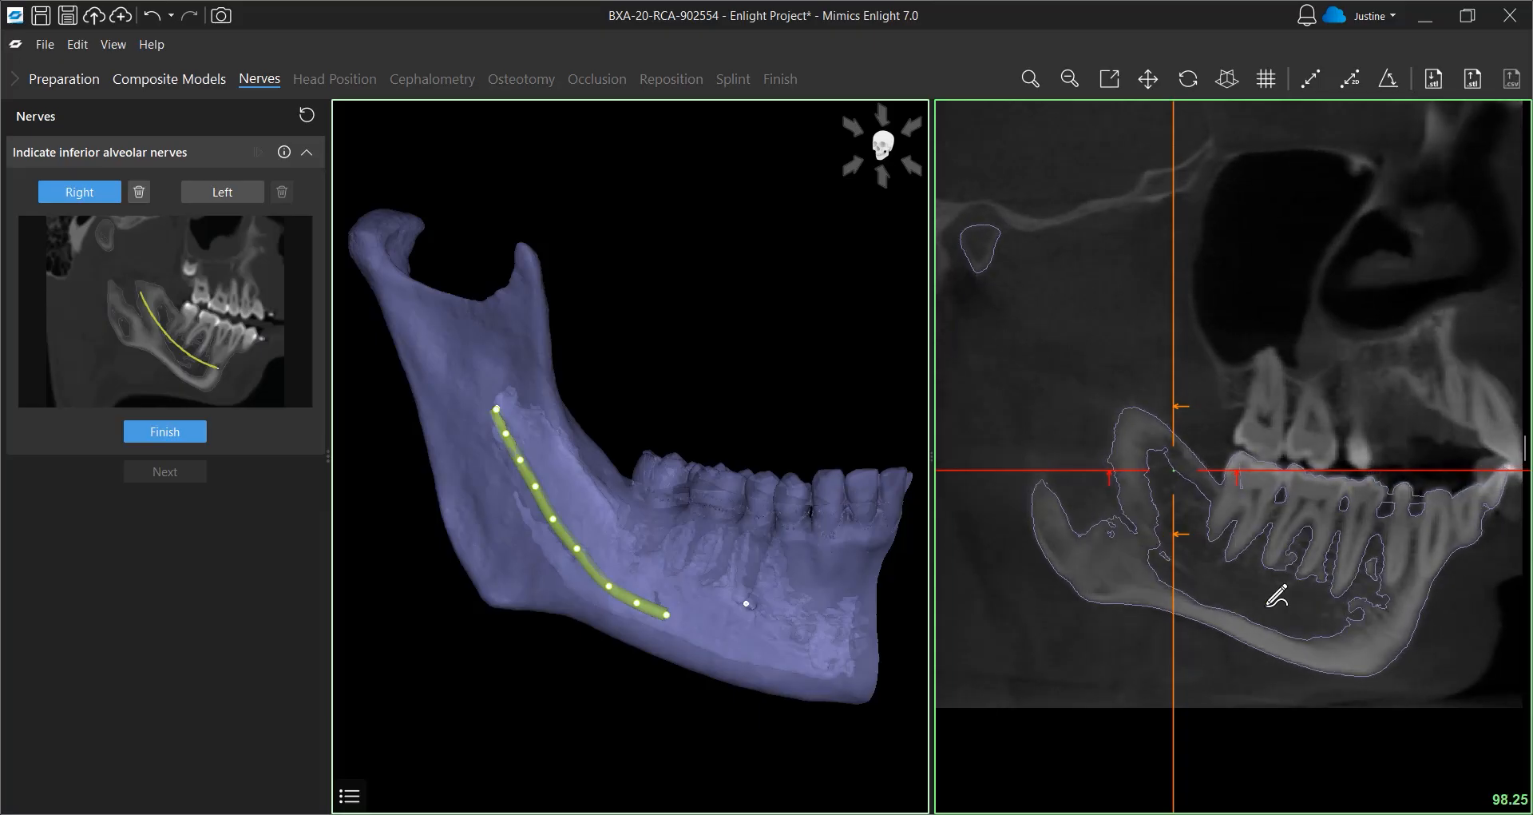
Extend the right nerve path forward to the mental foramen and finish the right nerve
click(1332, 612)
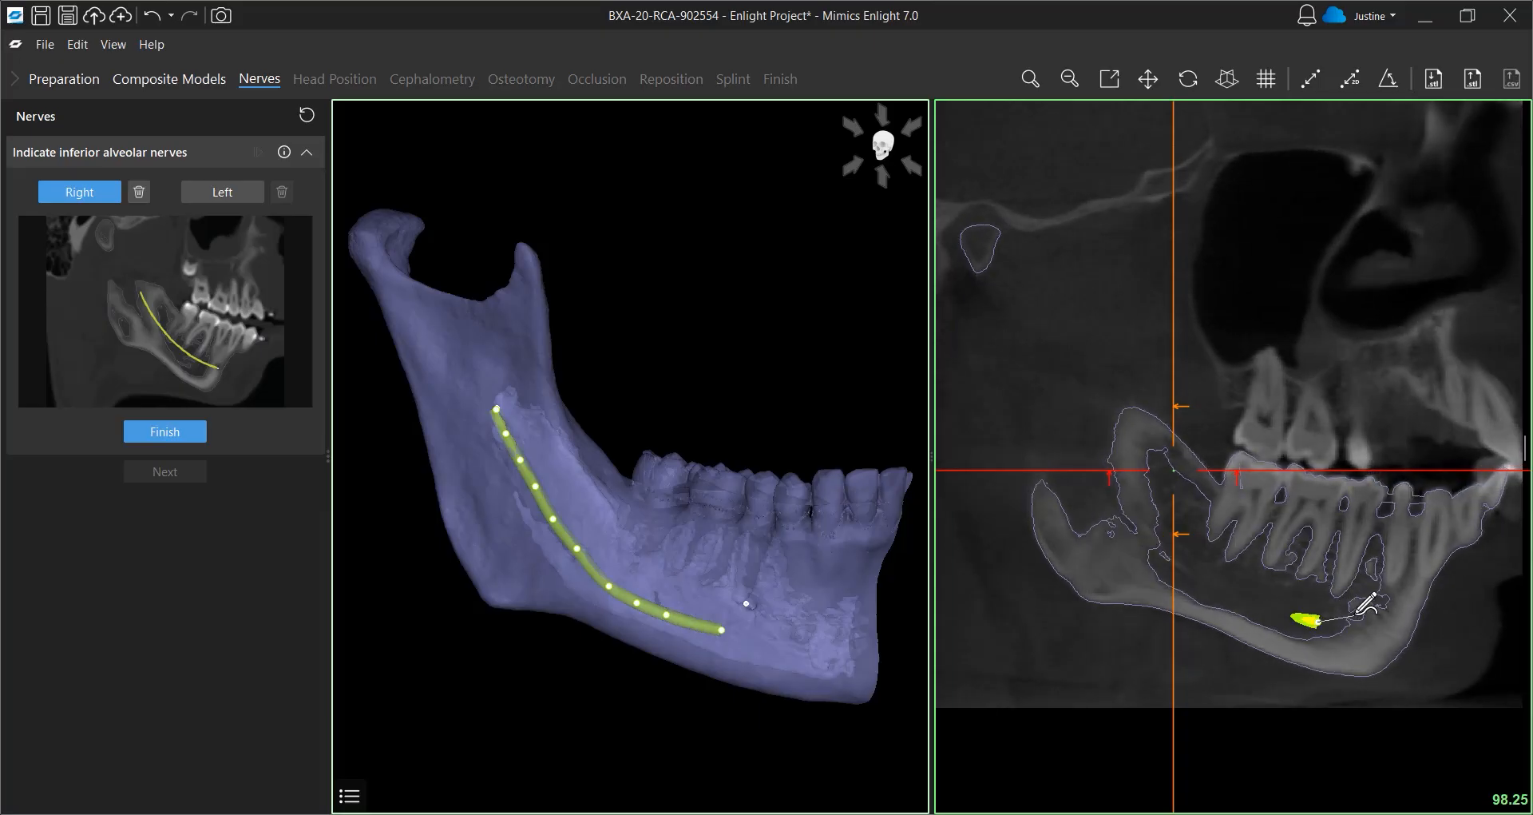
click(1363, 608)
scroll(1367, 607, down, 3)
scroll(1364, 603, down, 6)
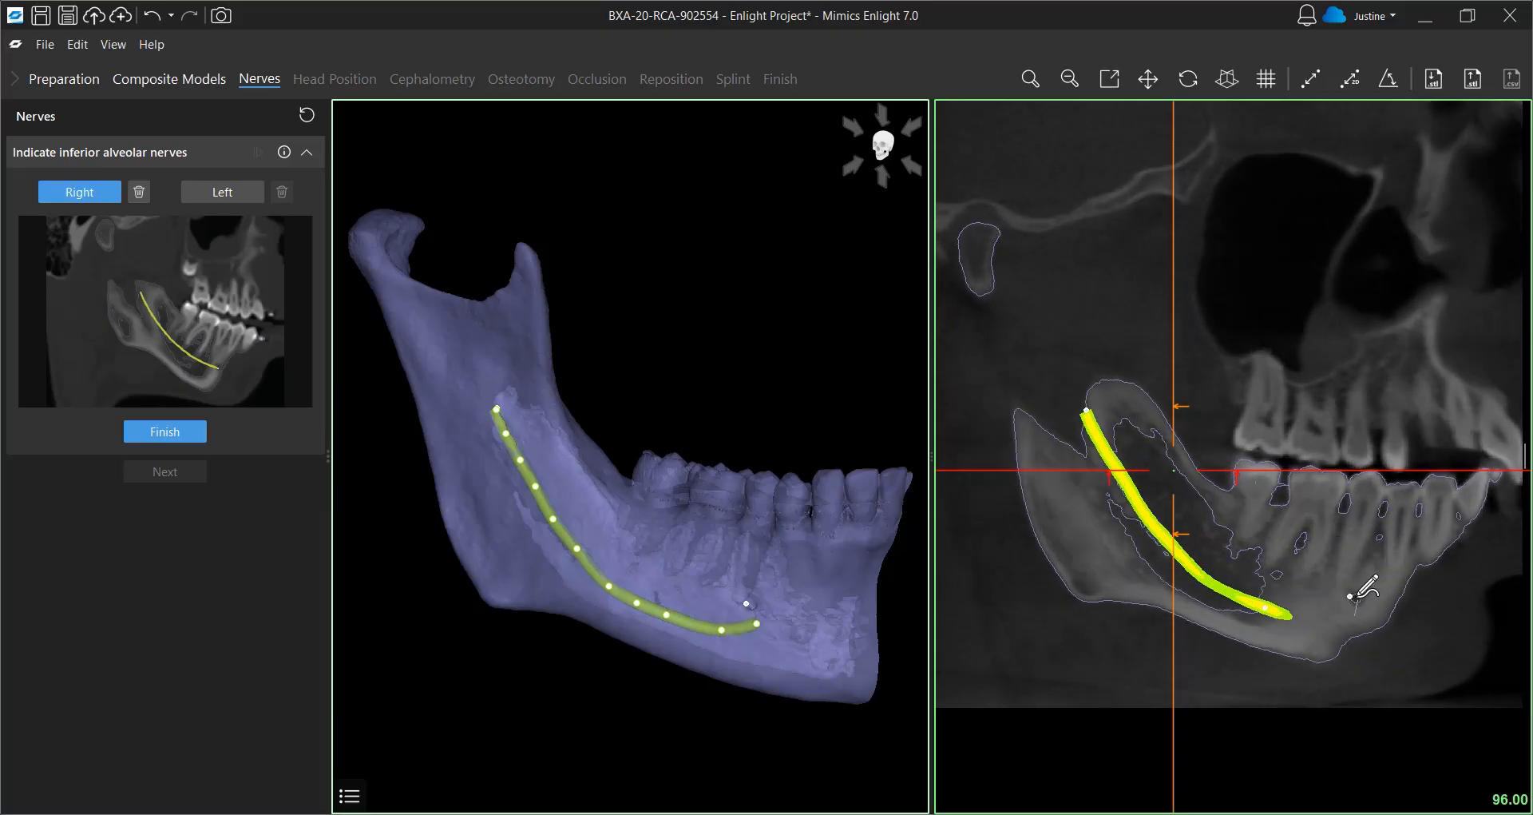
click(1356, 599)
double_click(1356, 597)
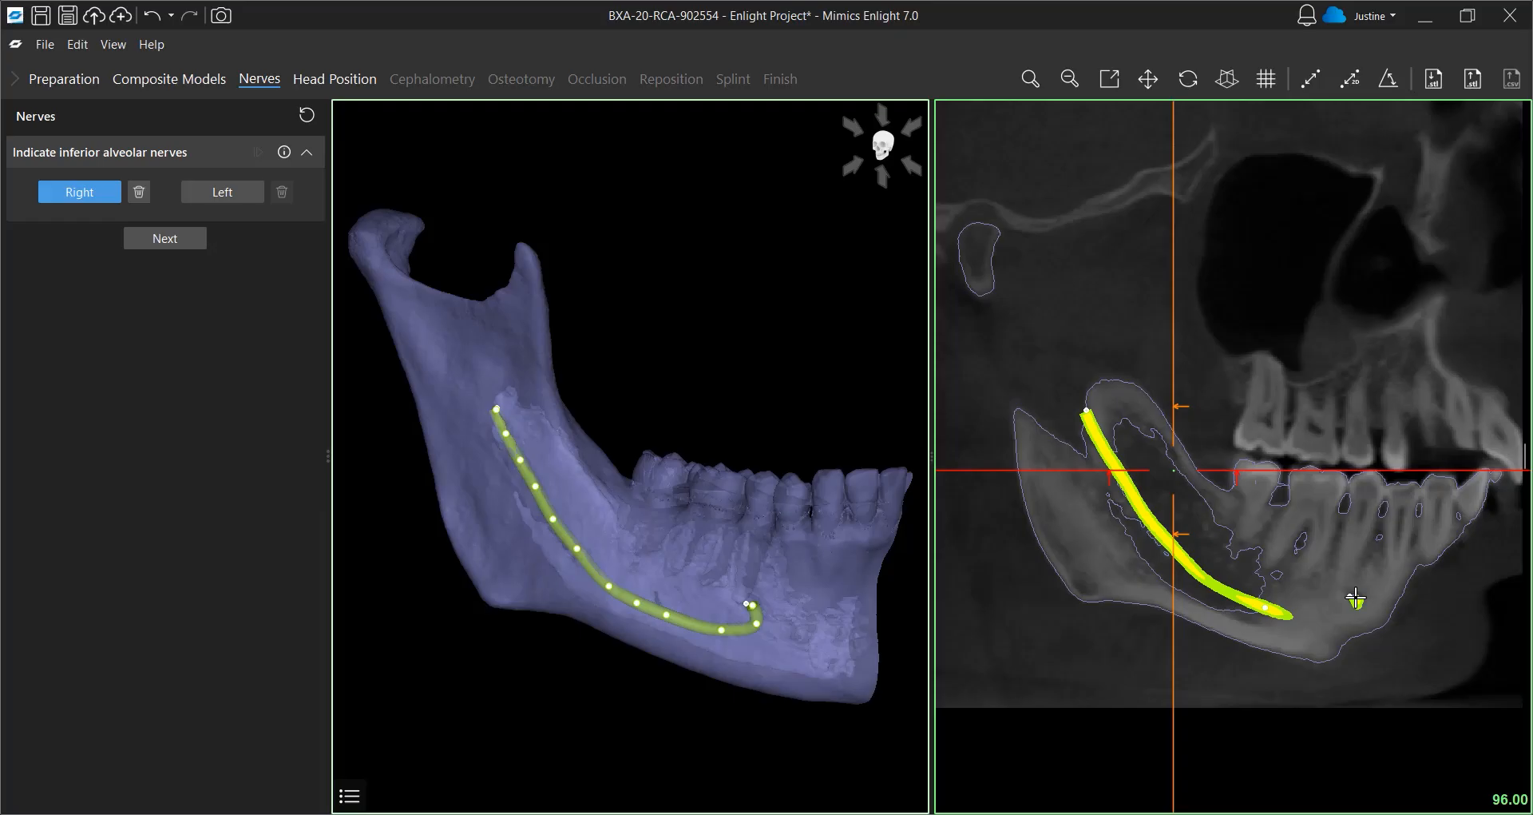
Switch to the left nerve, mark its start and end foramina on the mandible and trace its path
click(228, 194)
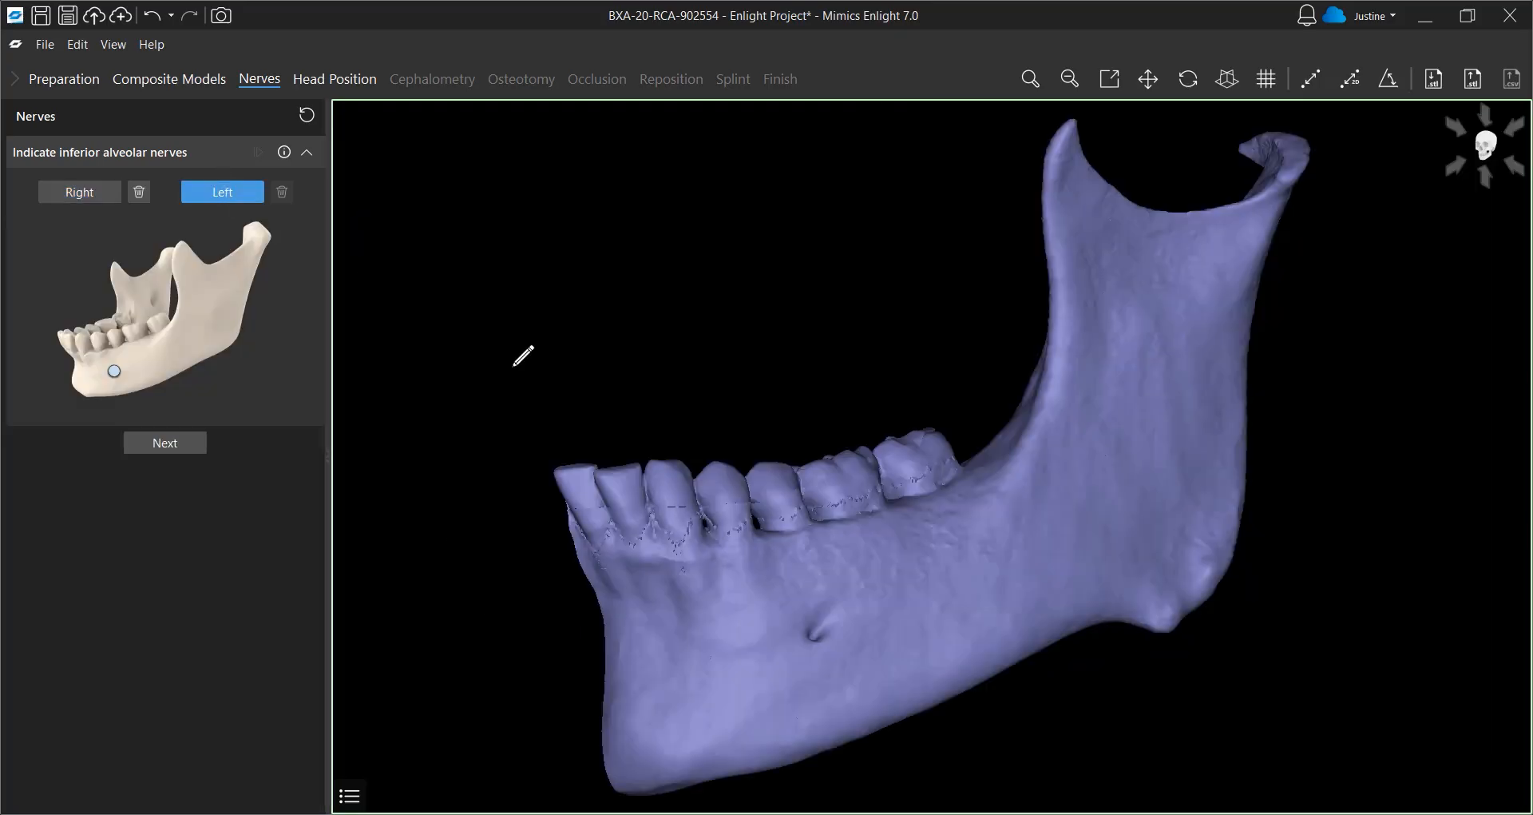
click(813, 637)
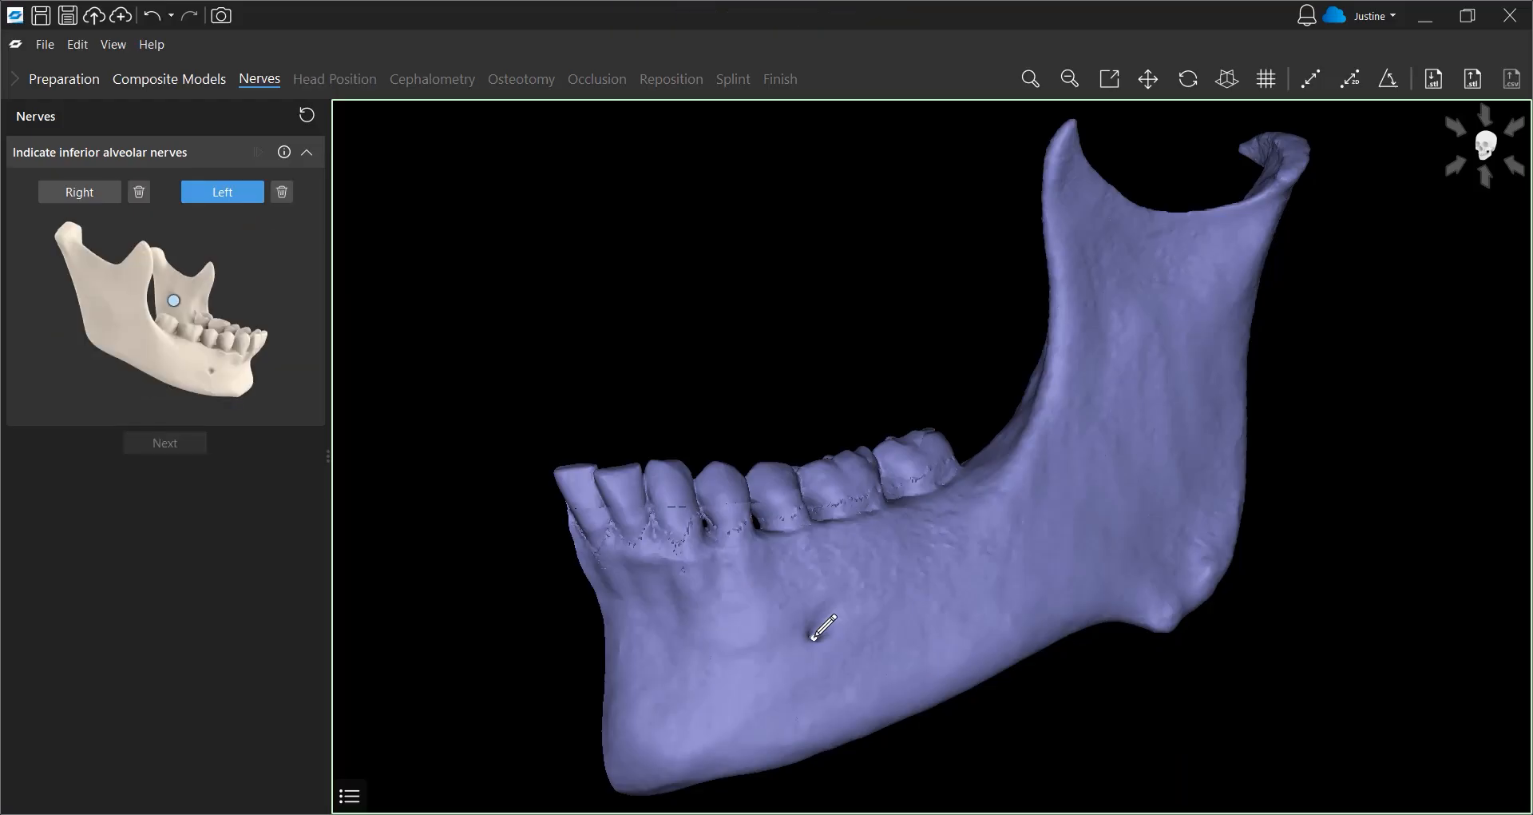
click(769, 377)
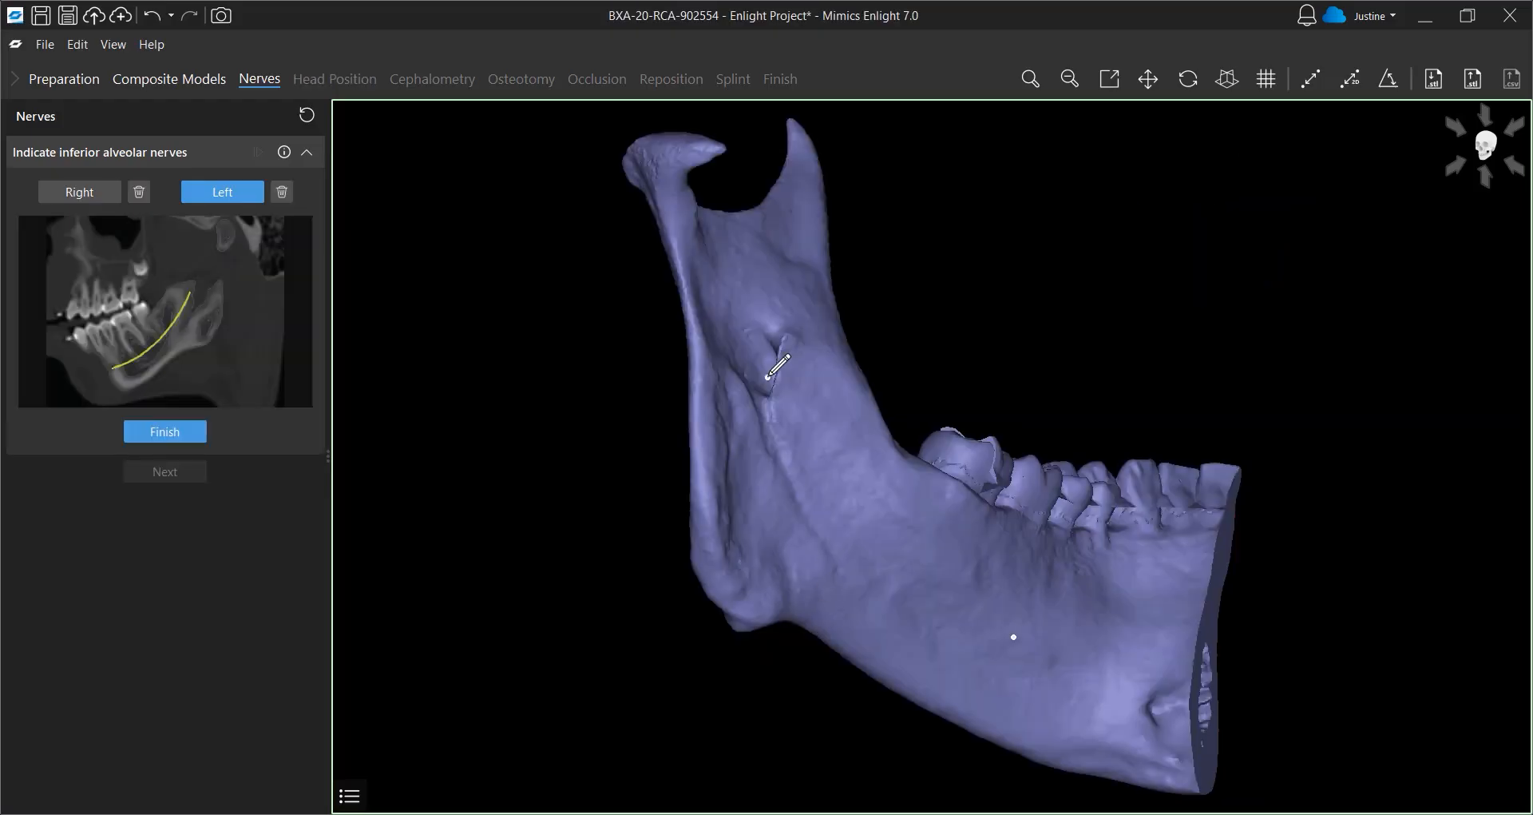
mouse_move(1381, 400)
mouse_down()
mouse_move(1302, 527)
mouse_move(1195, 583)
mouse_move(1147, 595)
mouse_move(1126, 581)
mouse_up()
double_click(1127, 581)
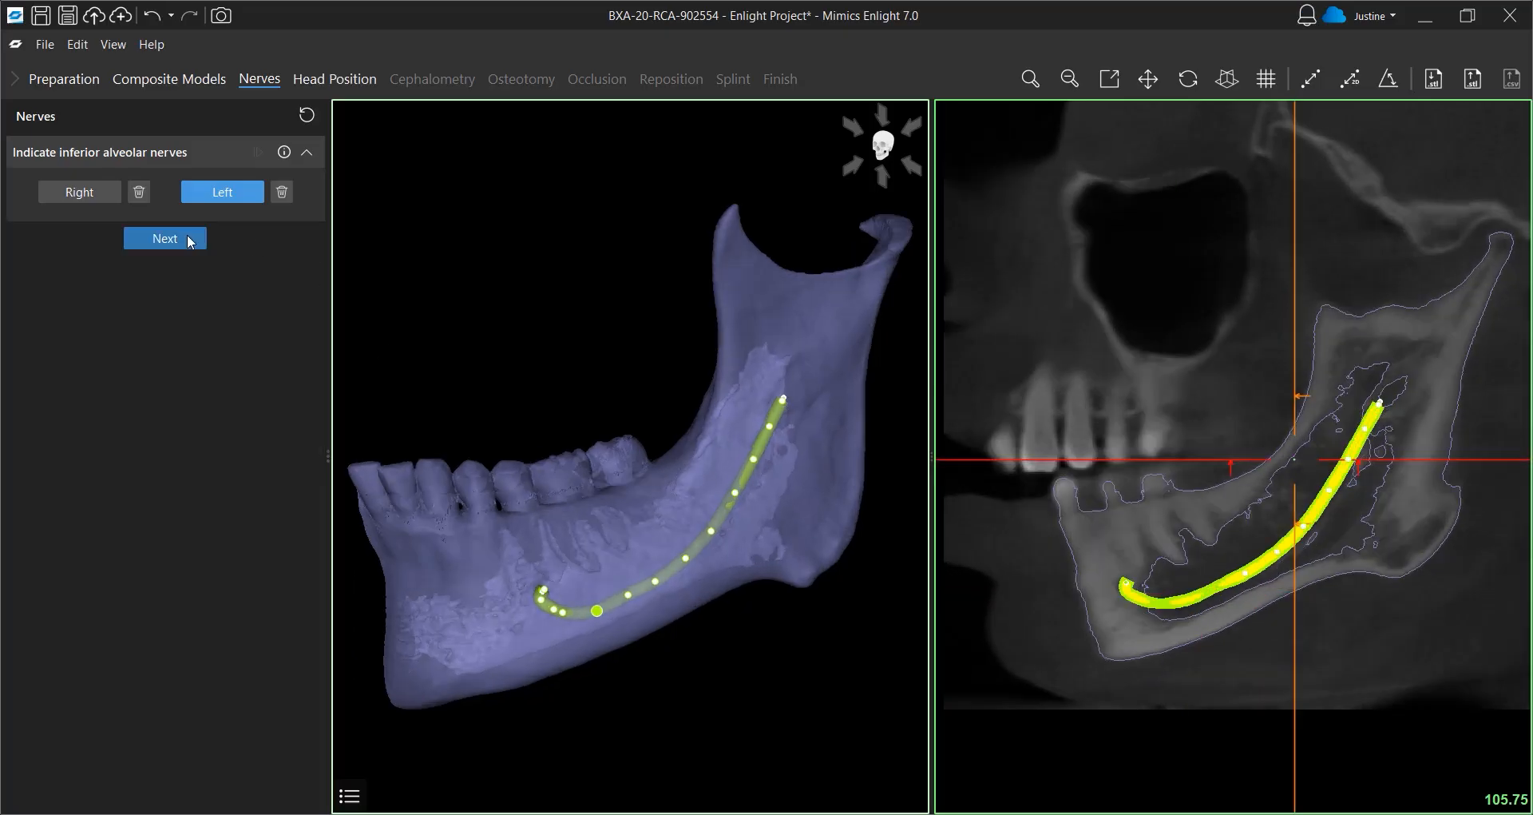
Proceed to Head Position and mark right porion, right orbitale, left orbitale and left porion for the Frankfurt horizontal plane
click(193, 239)
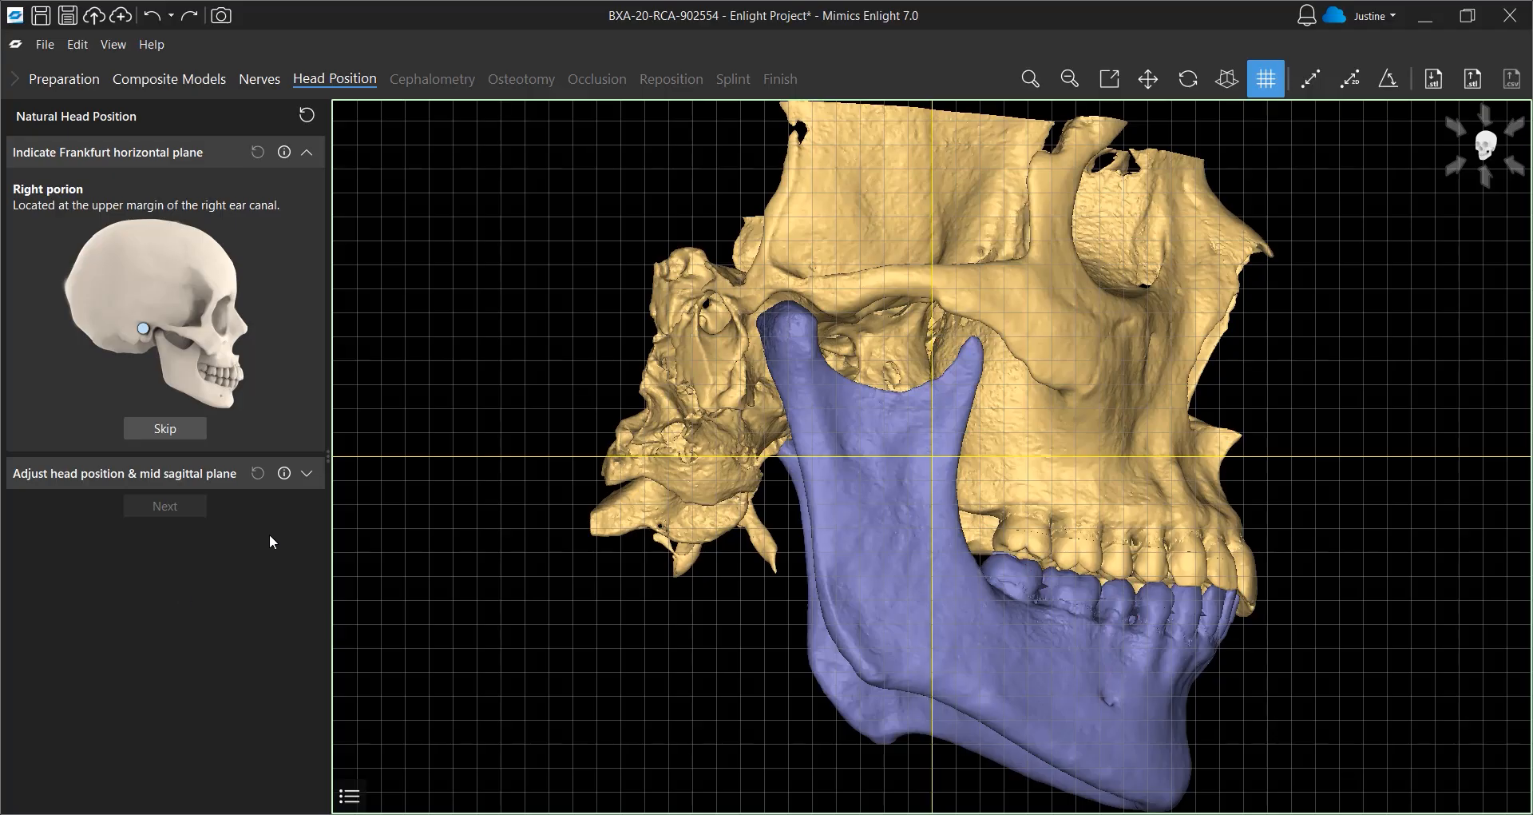
click(703, 304)
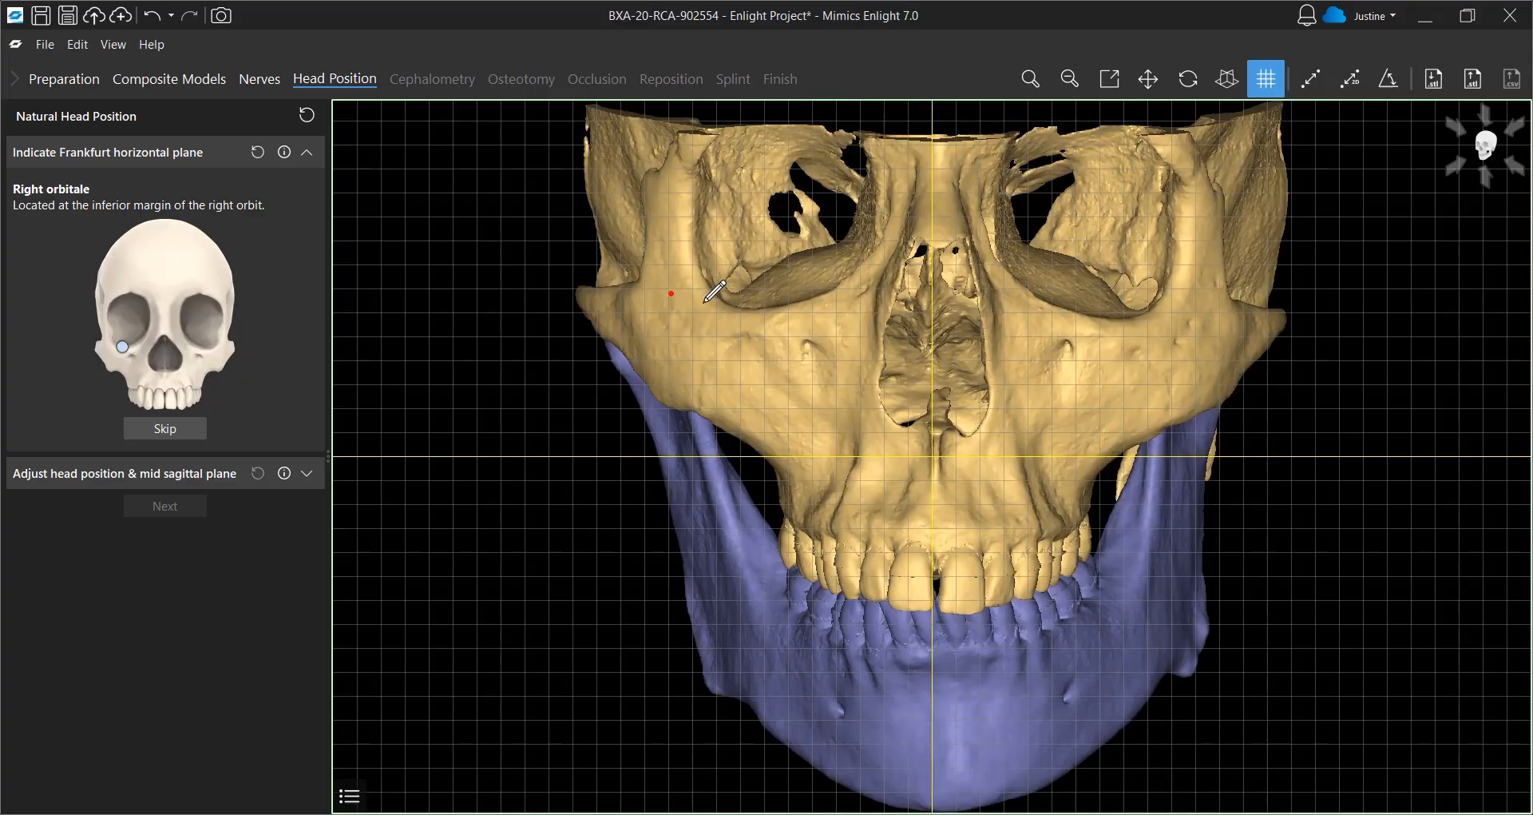
click(754, 313)
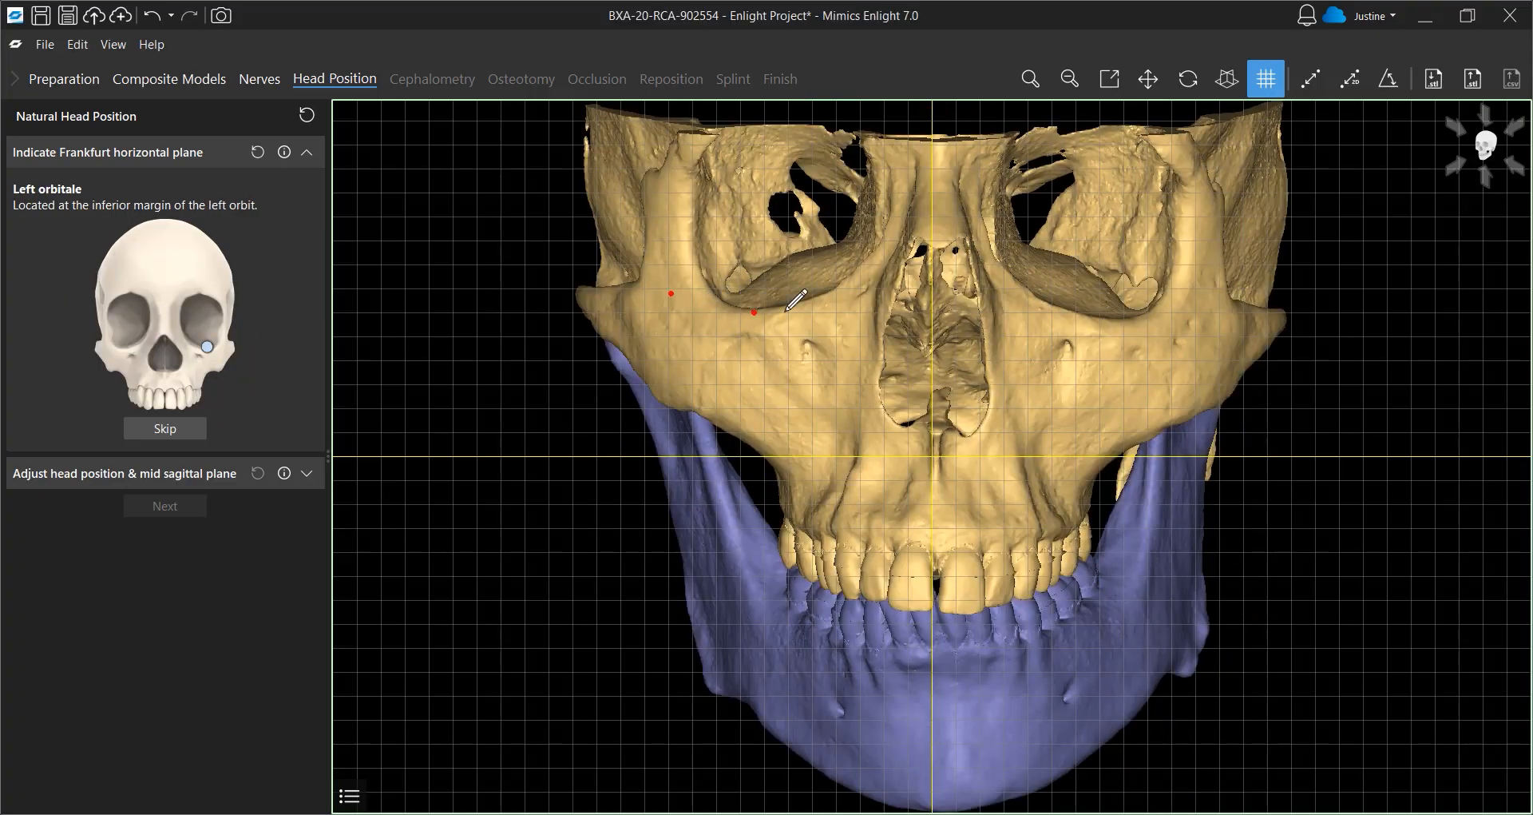
click(1115, 321)
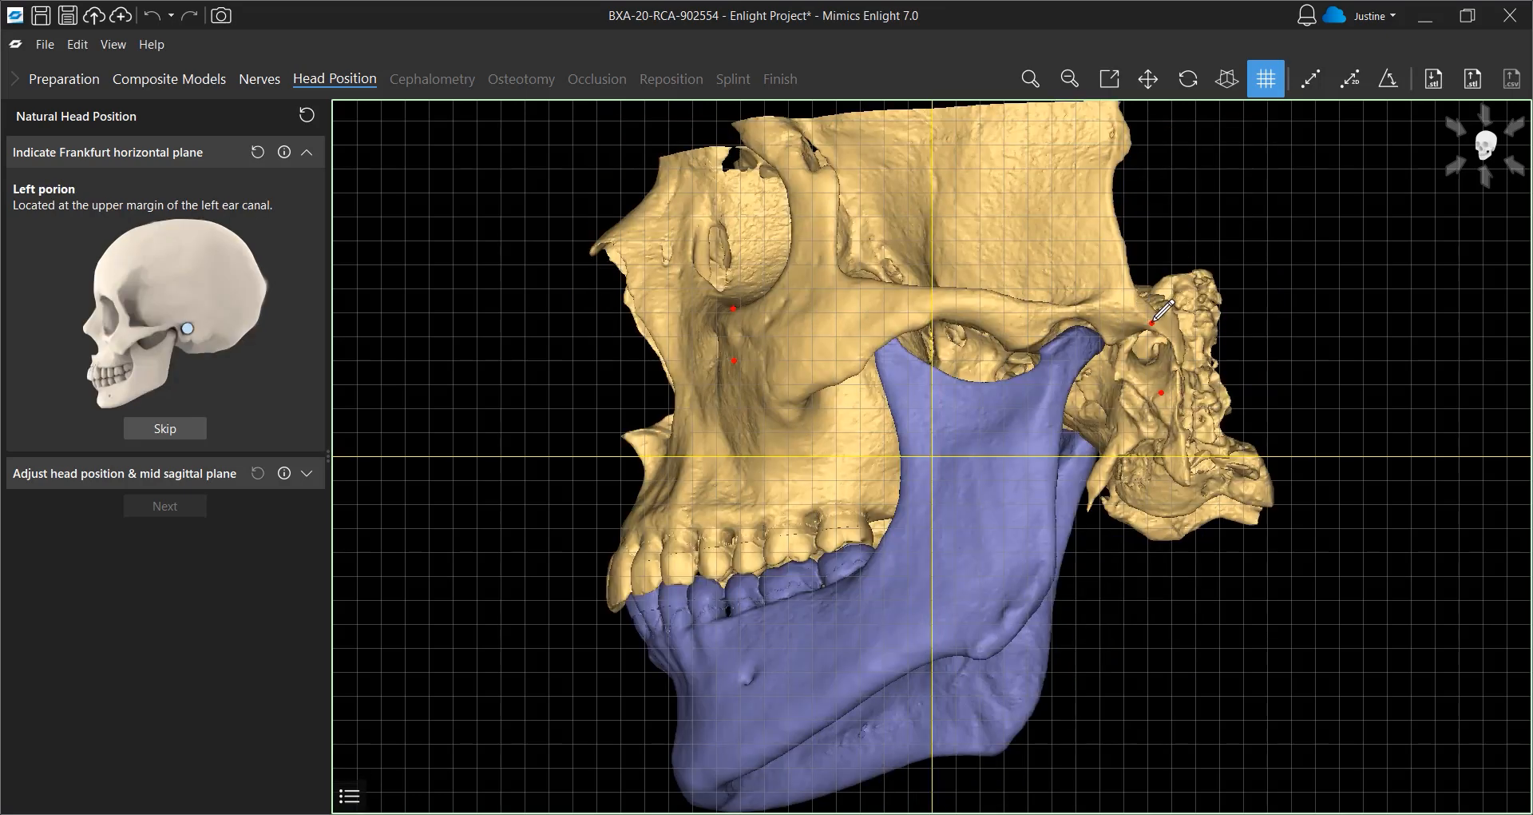
click(1153, 321)
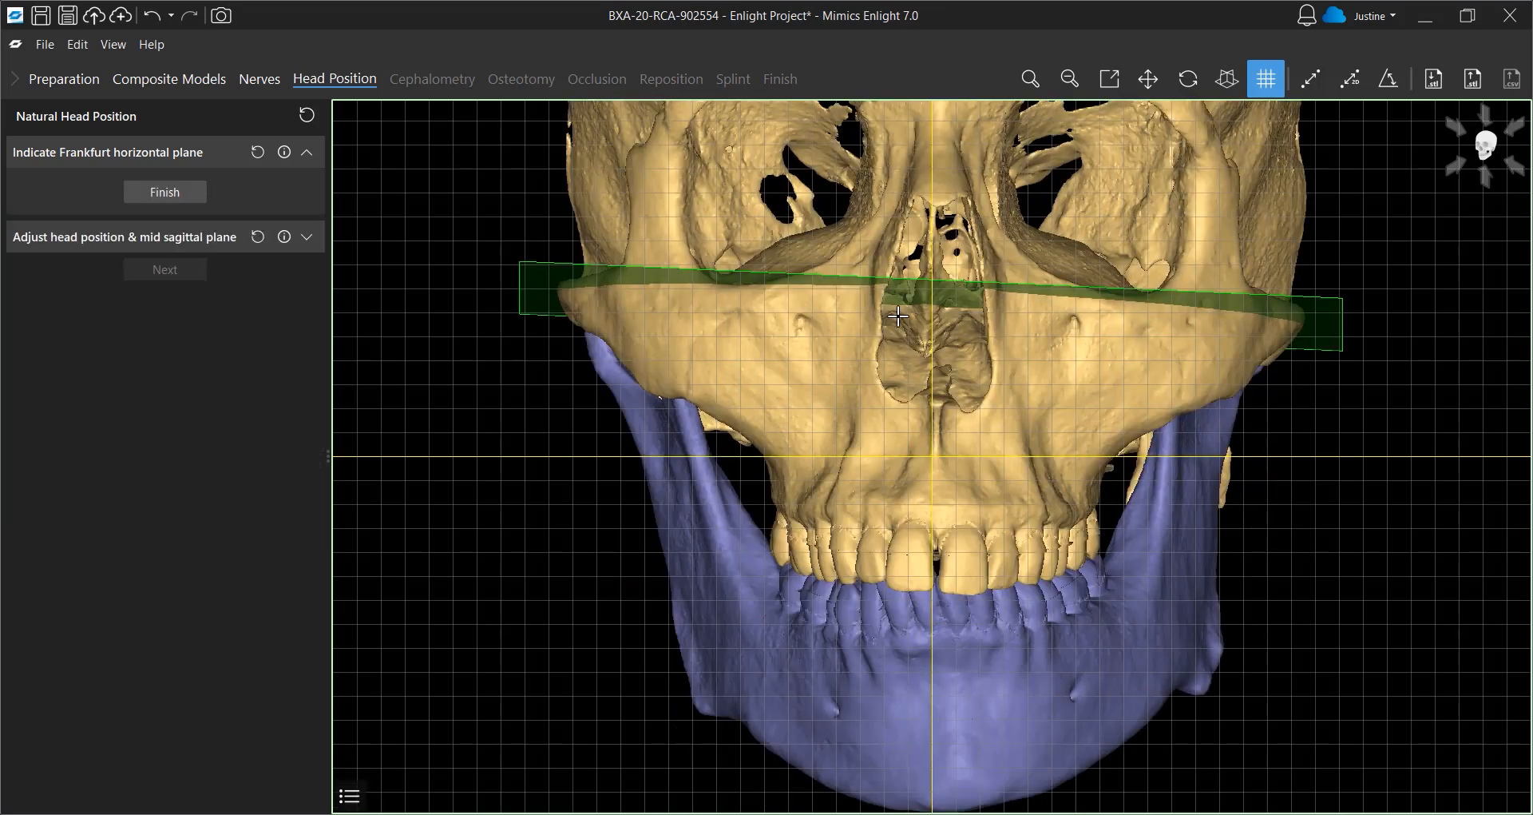
click(193, 199)
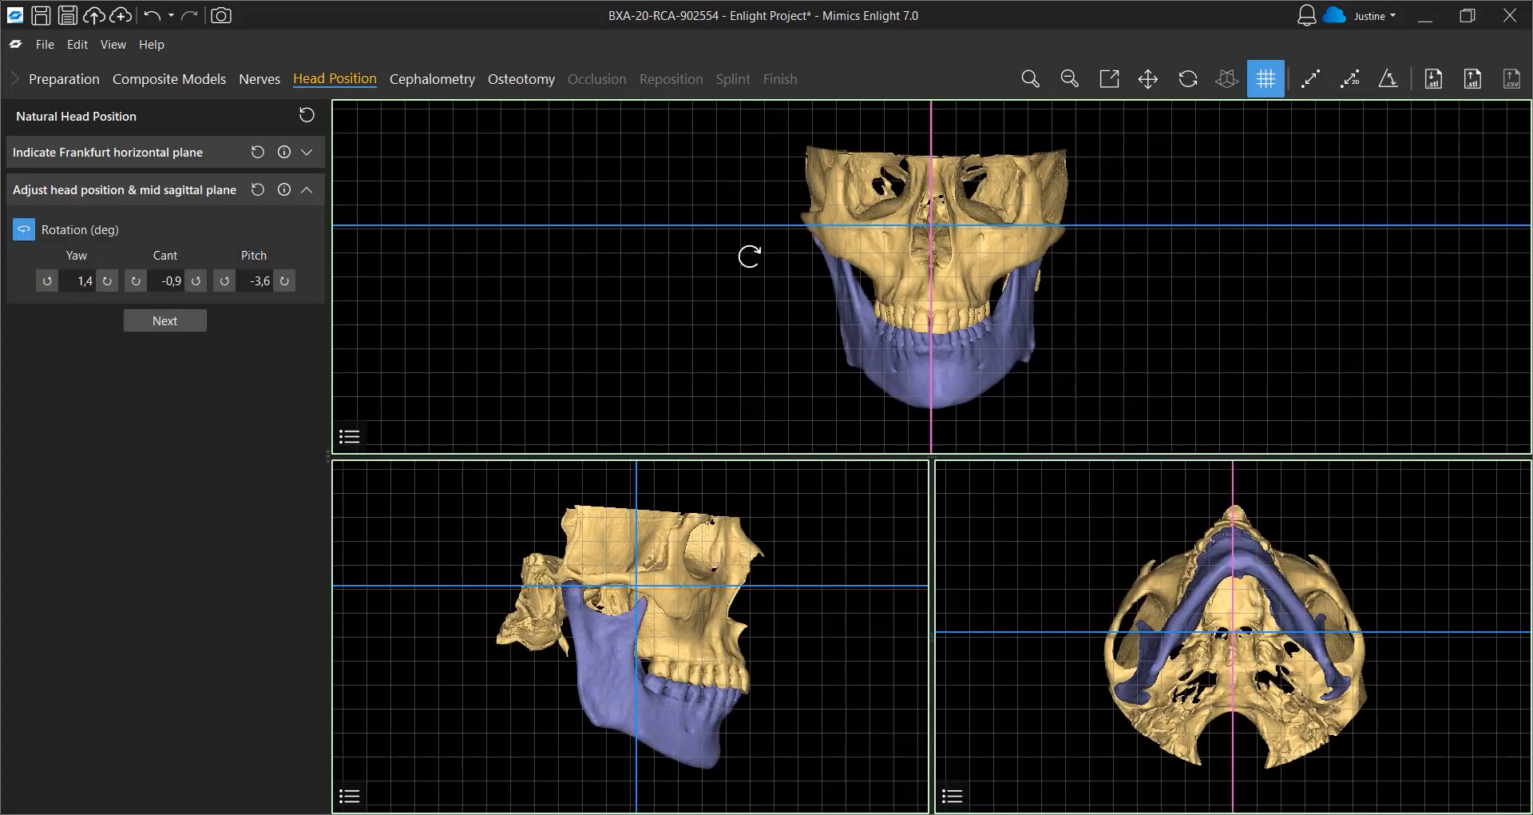
Adjust the head rotation to yaw 0.8° and cant 0.6° in the views, then continue to Cephalometry
drag(749, 256, 750, 261)
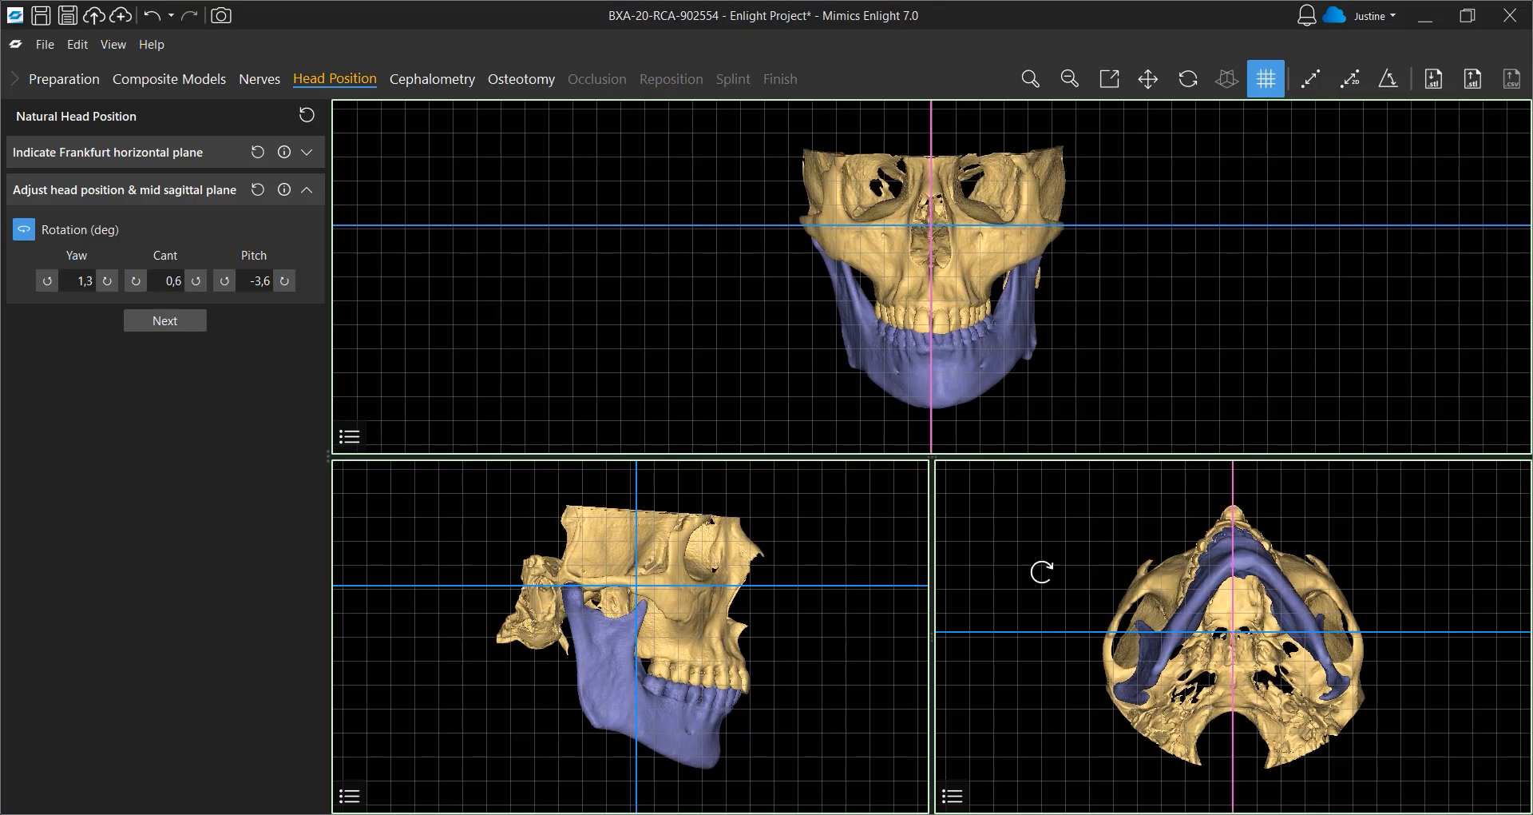
drag(1024, 680, 1025, 678)
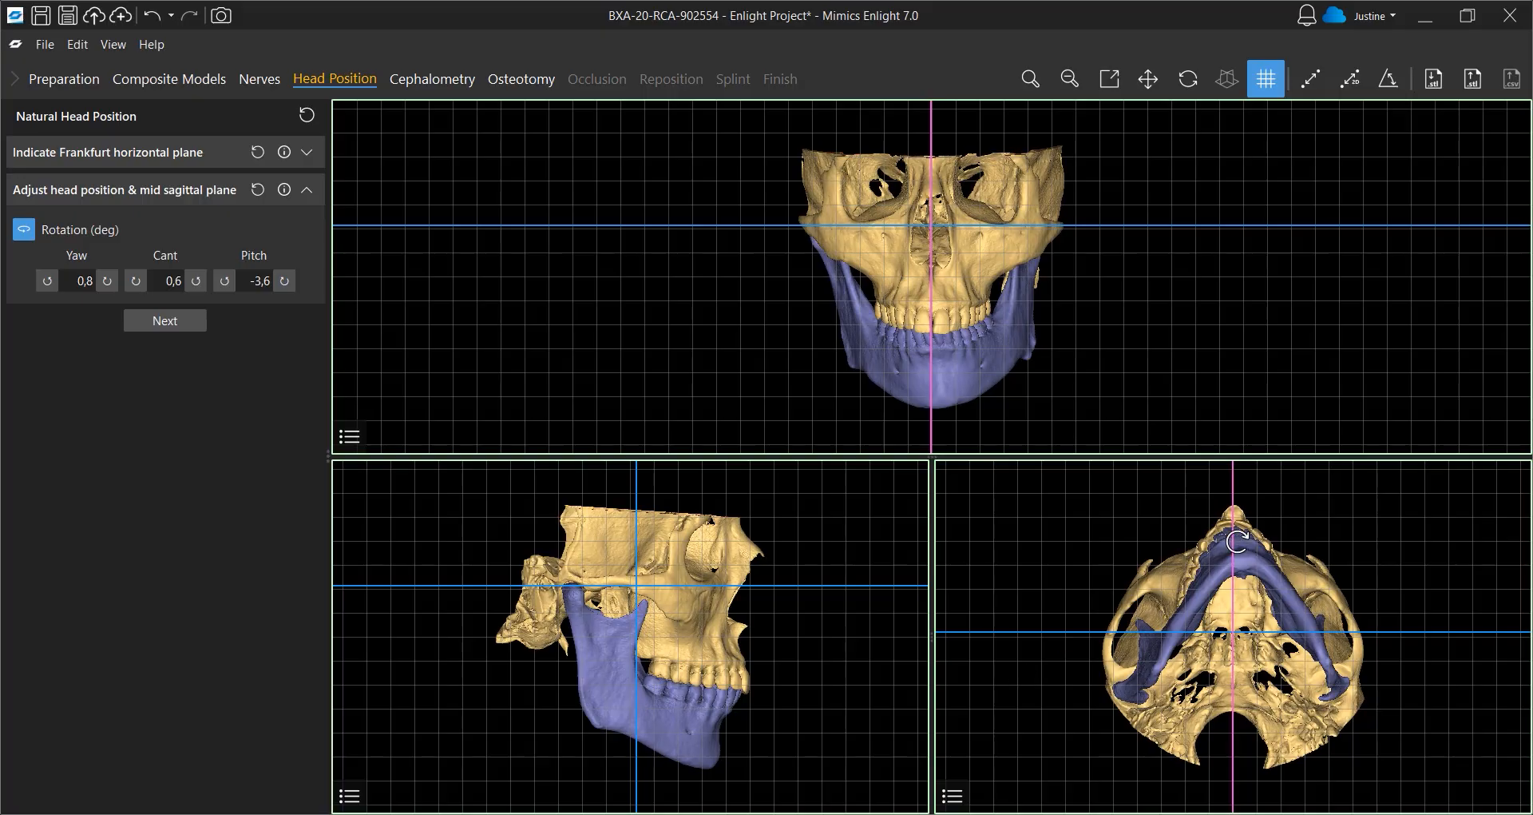
drag(1235, 551, 1237, 554)
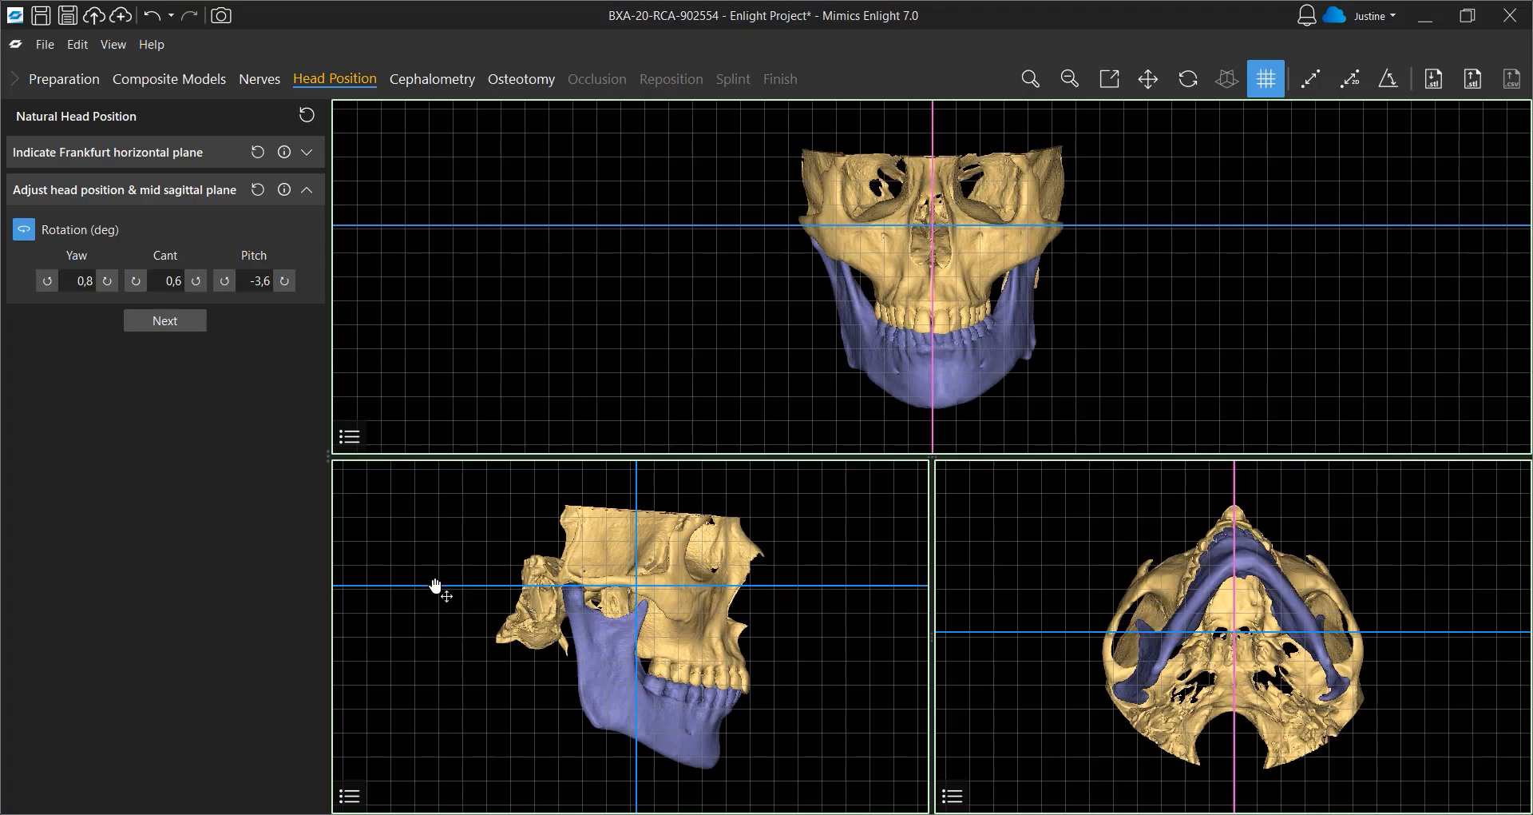
drag(435, 587, 440, 583)
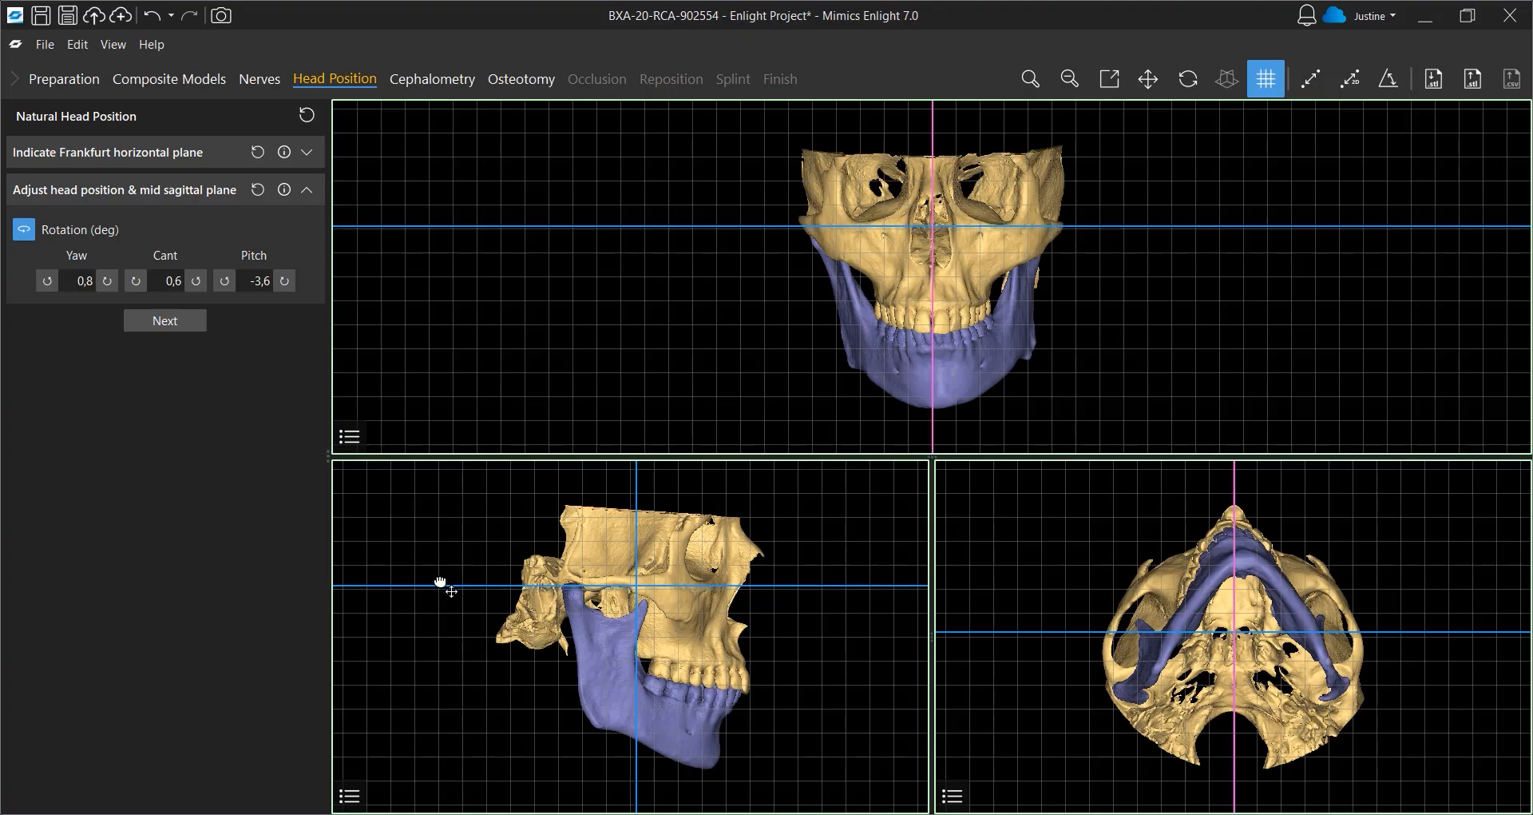
drag(689, 229, 686, 221)
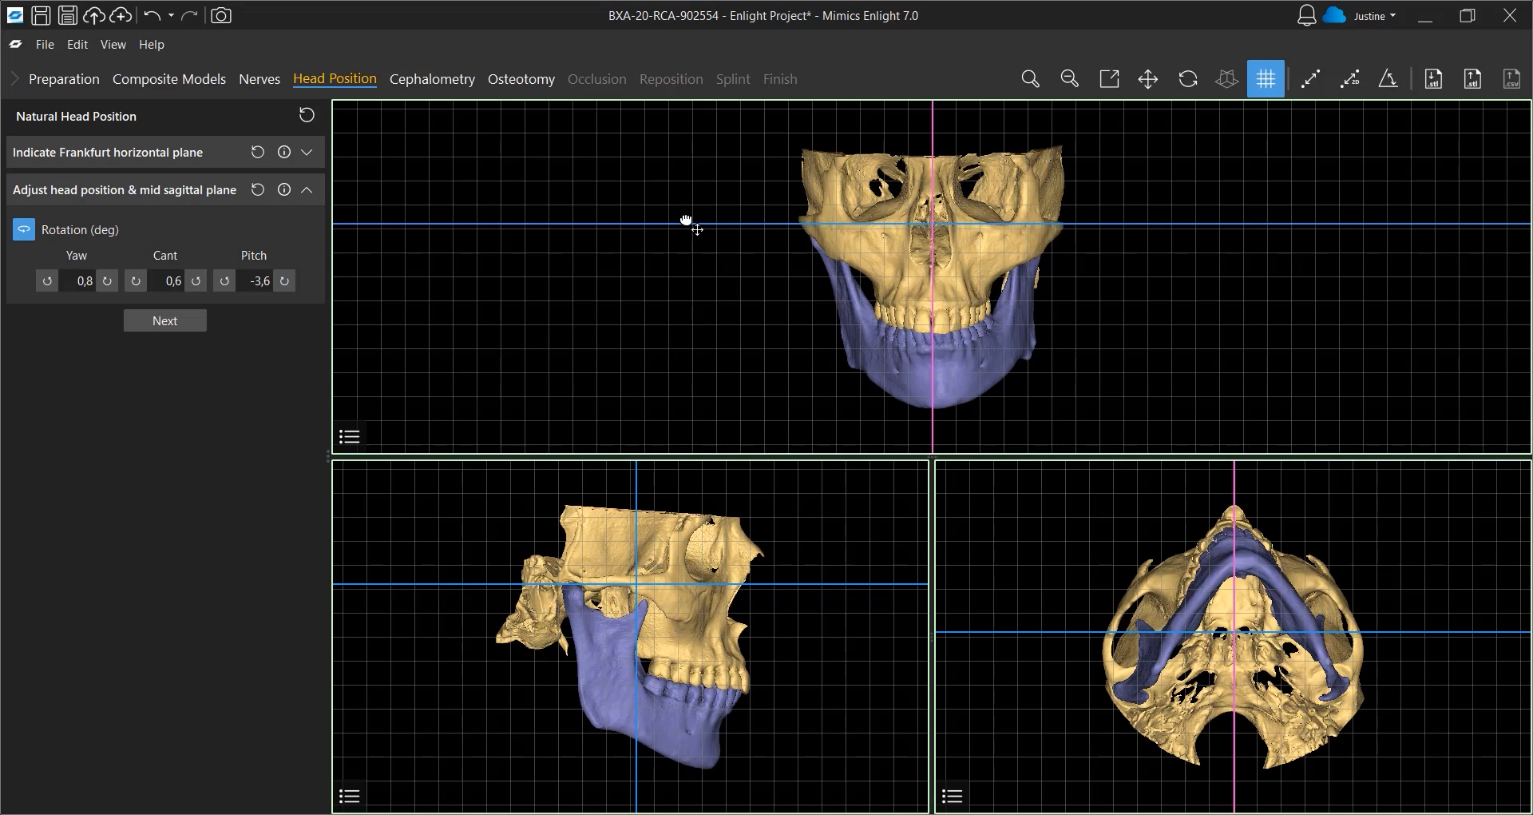
click(179, 321)
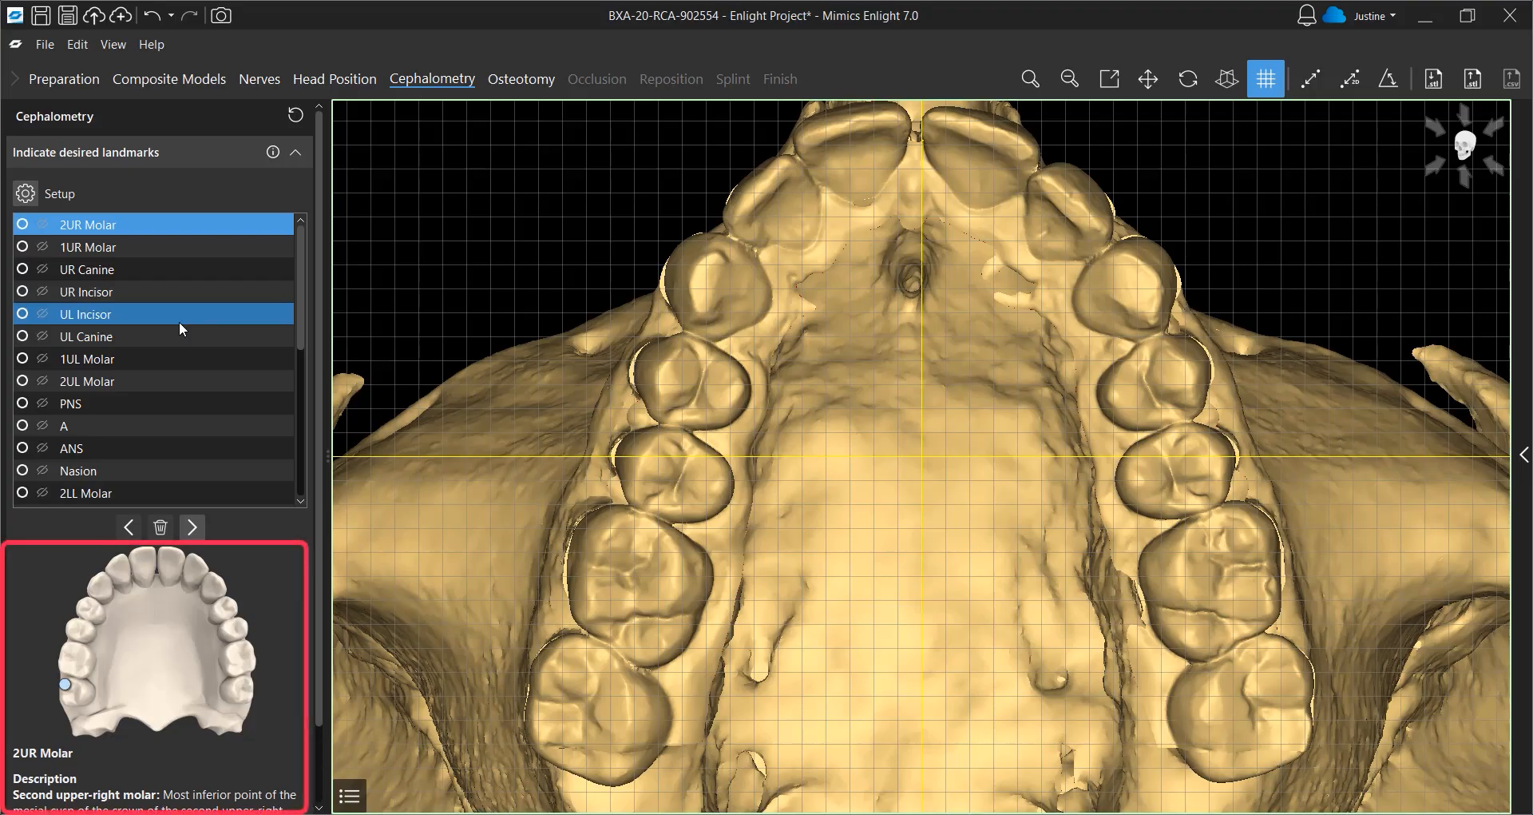
Place the 2UR Molar, 1UR Molar, UR Canine and UR Incisor landmarks on the upper teeth
click(566, 655)
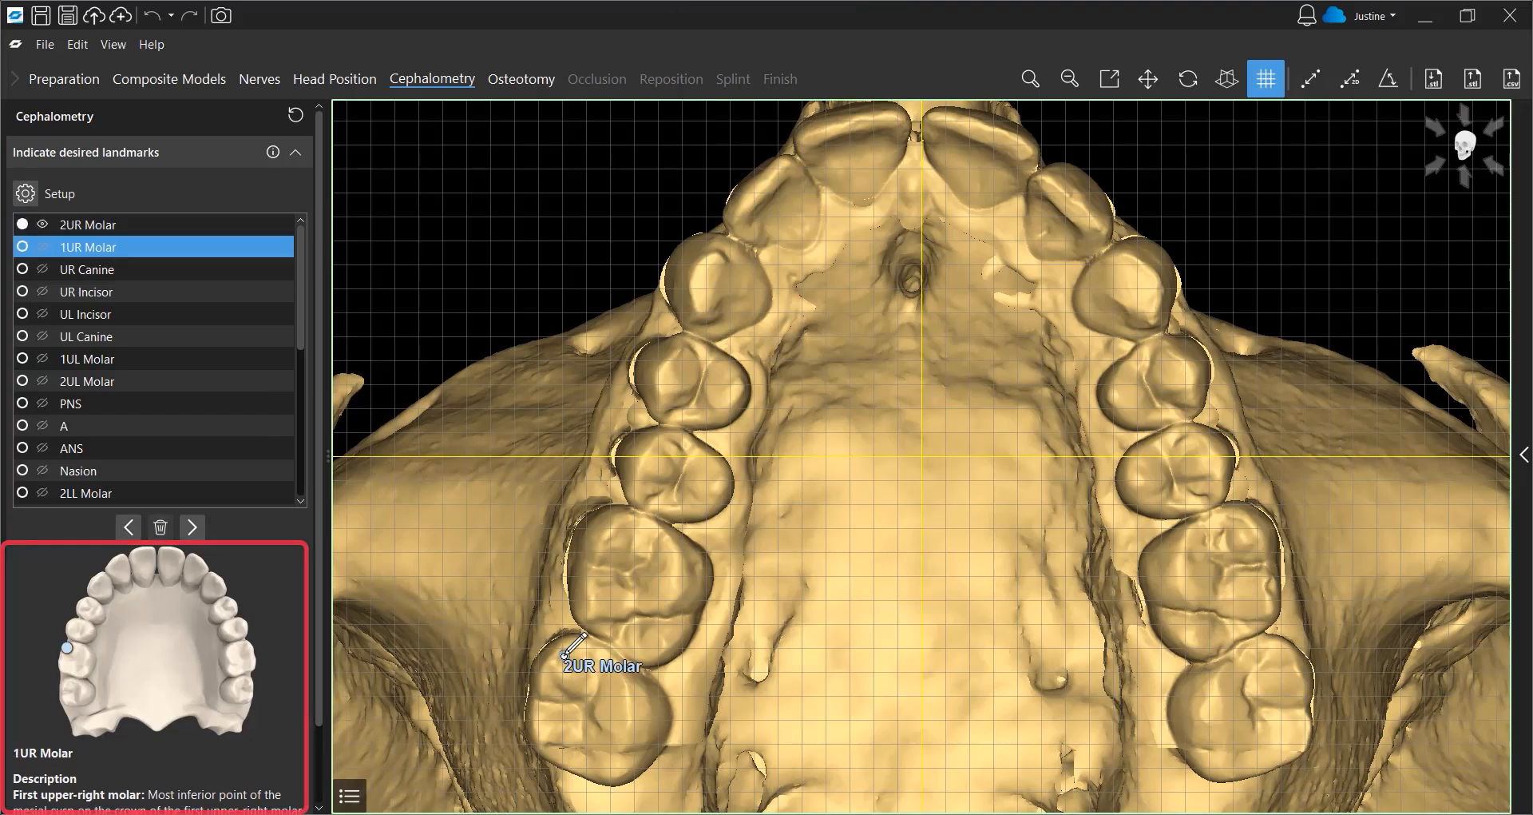
click(617, 524)
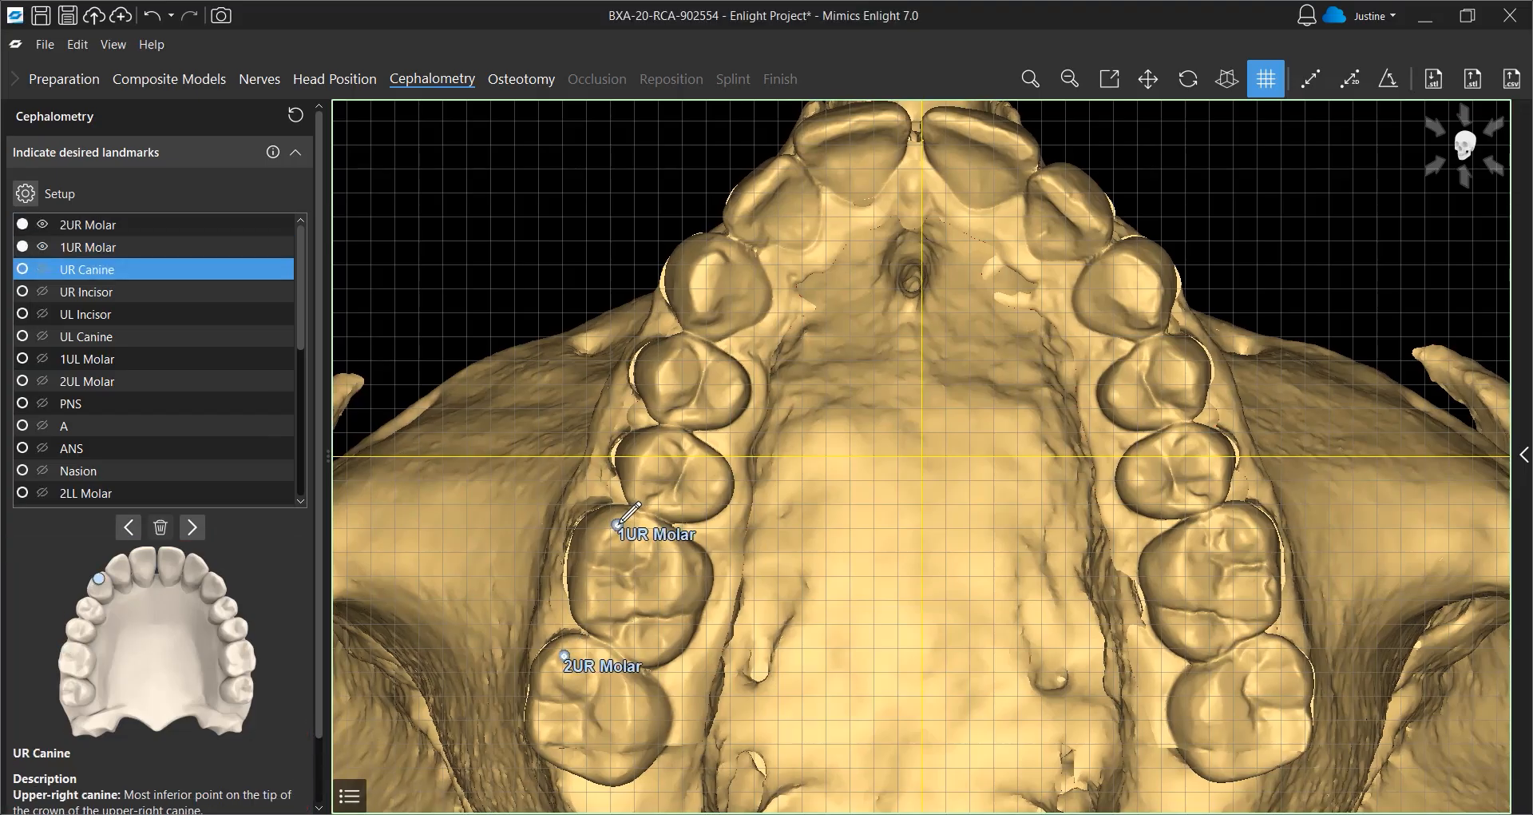
click(714, 254)
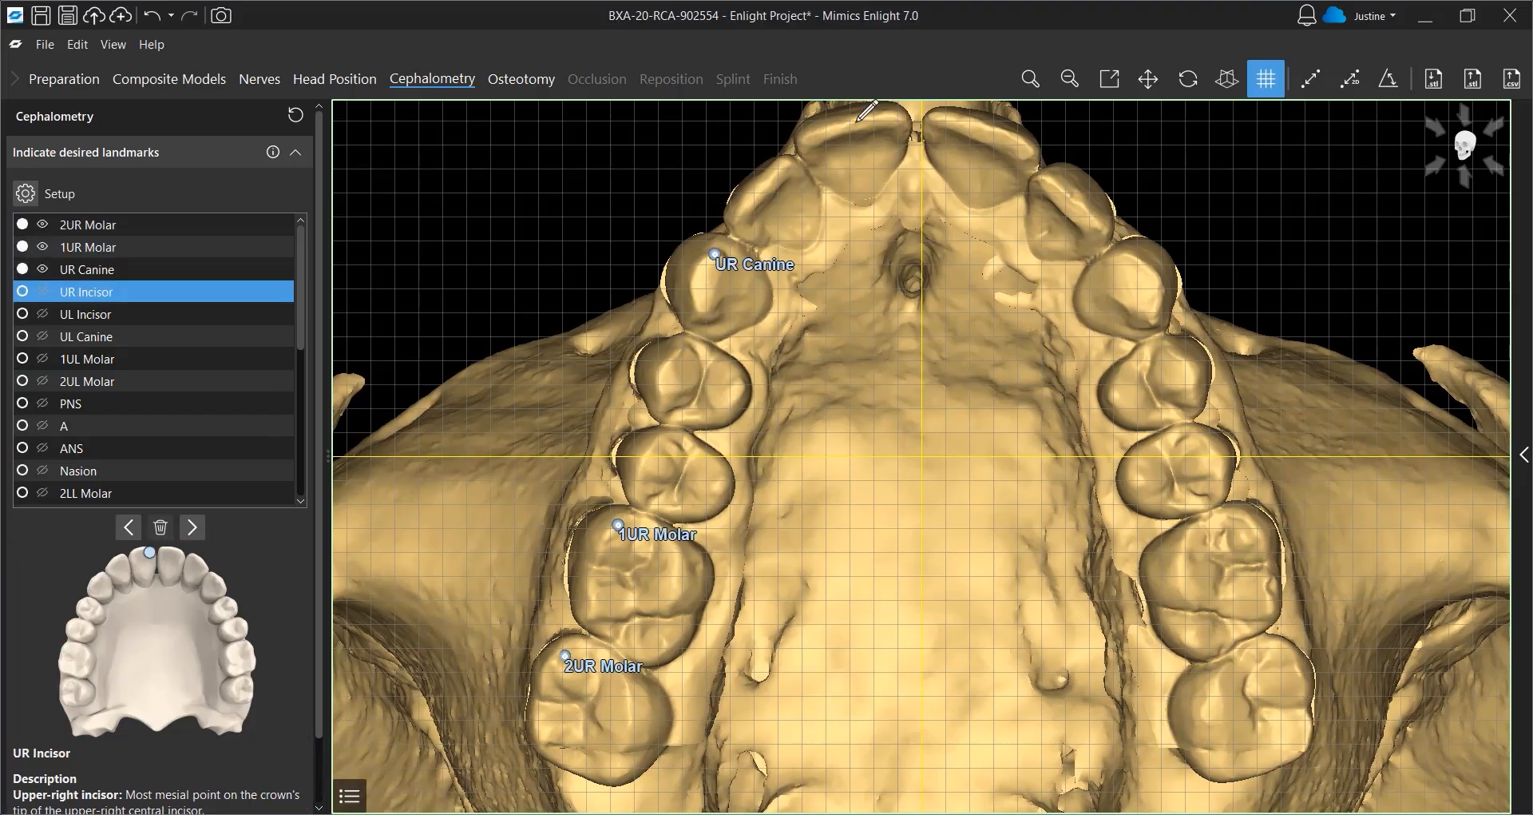
click(891, 119)
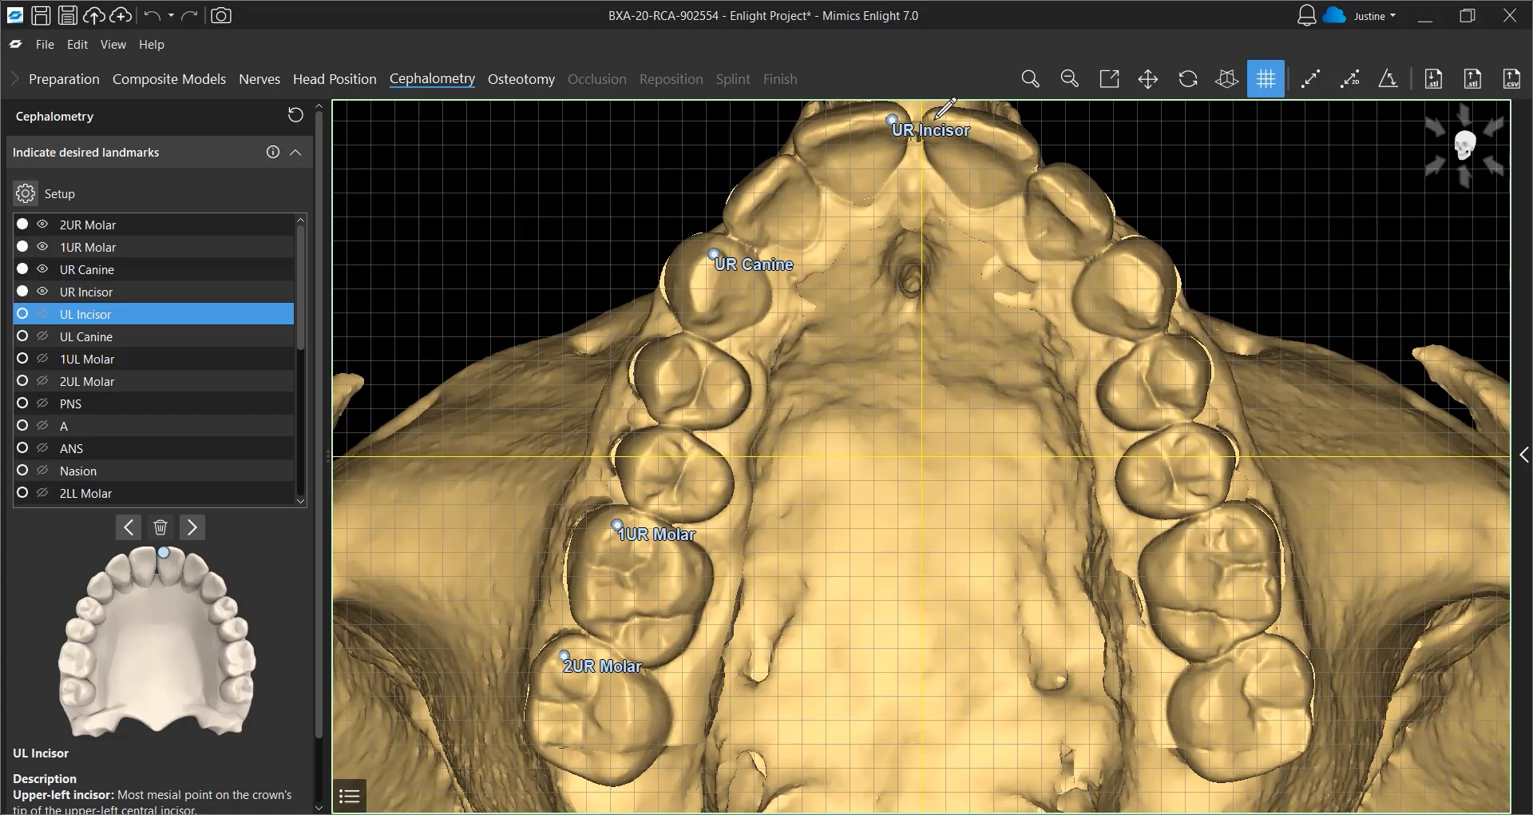
Place the UL Incisor, UL Canine, 1UL Molar, 2UL Molar and PNS landmarks
click(934, 119)
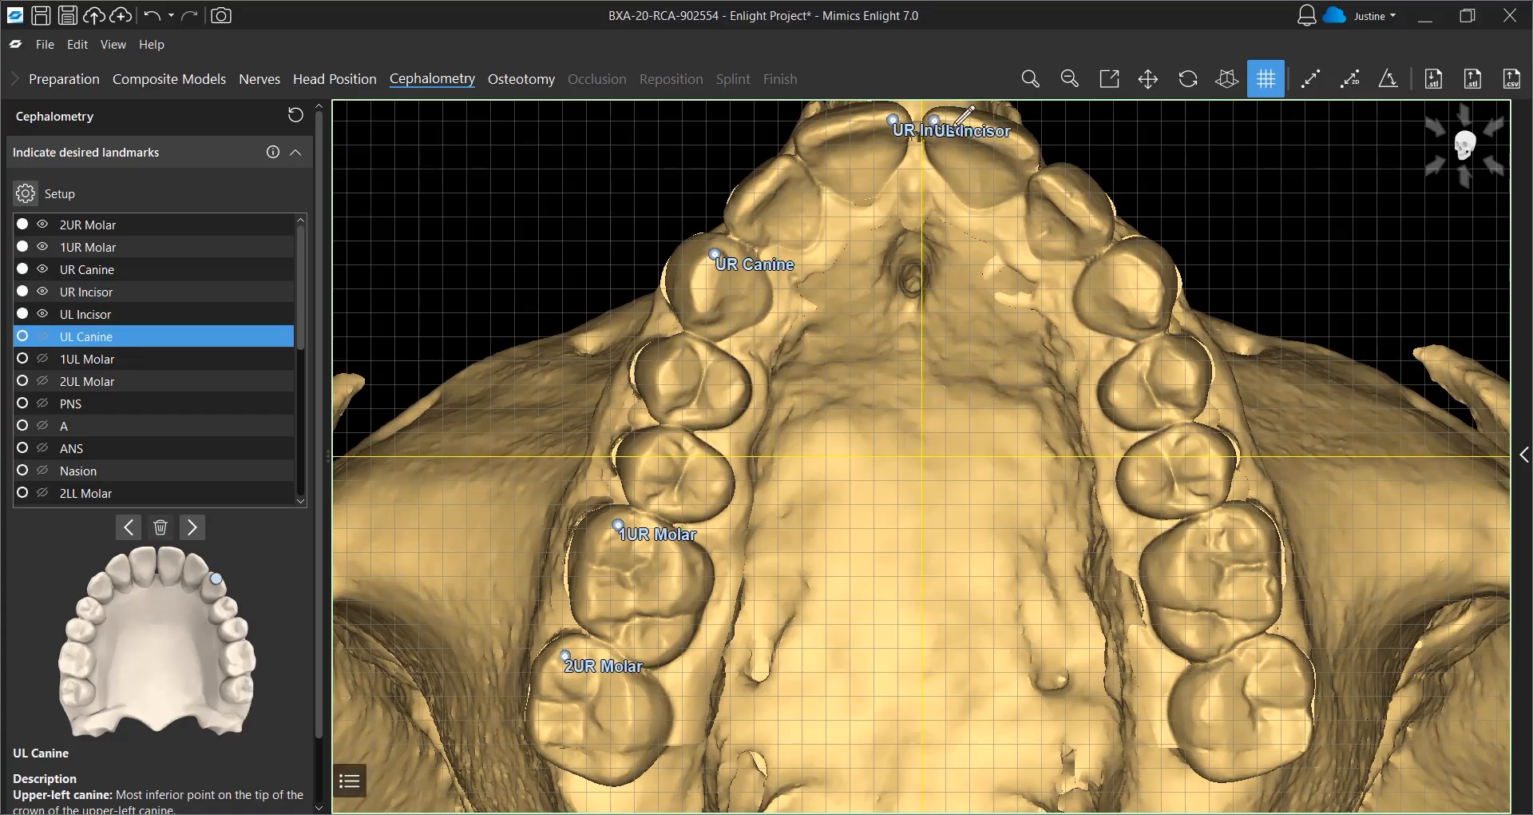
click(1130, 262)
click(1240, 528)
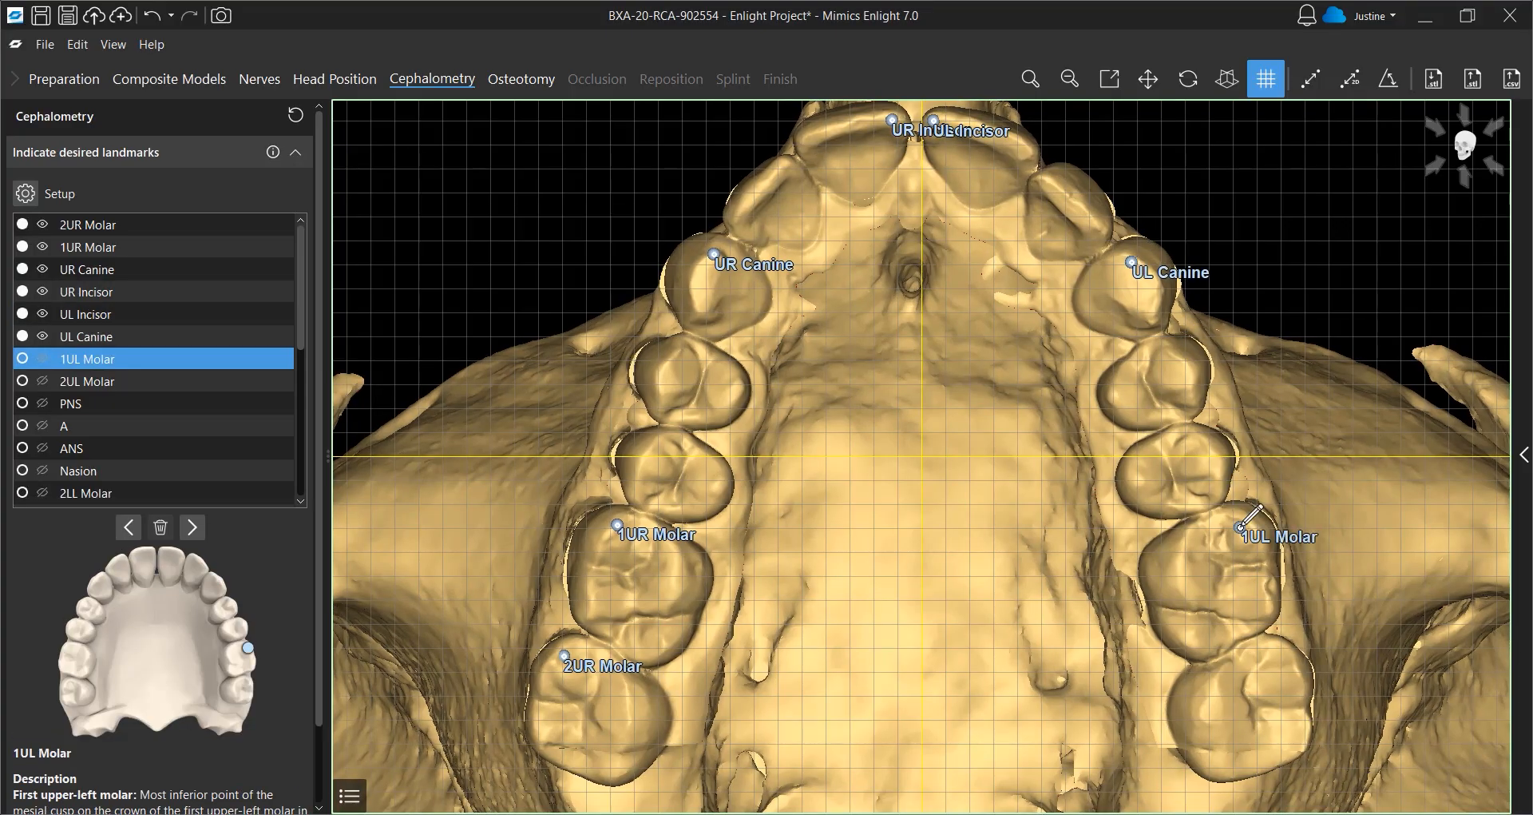
click(1288, 655)
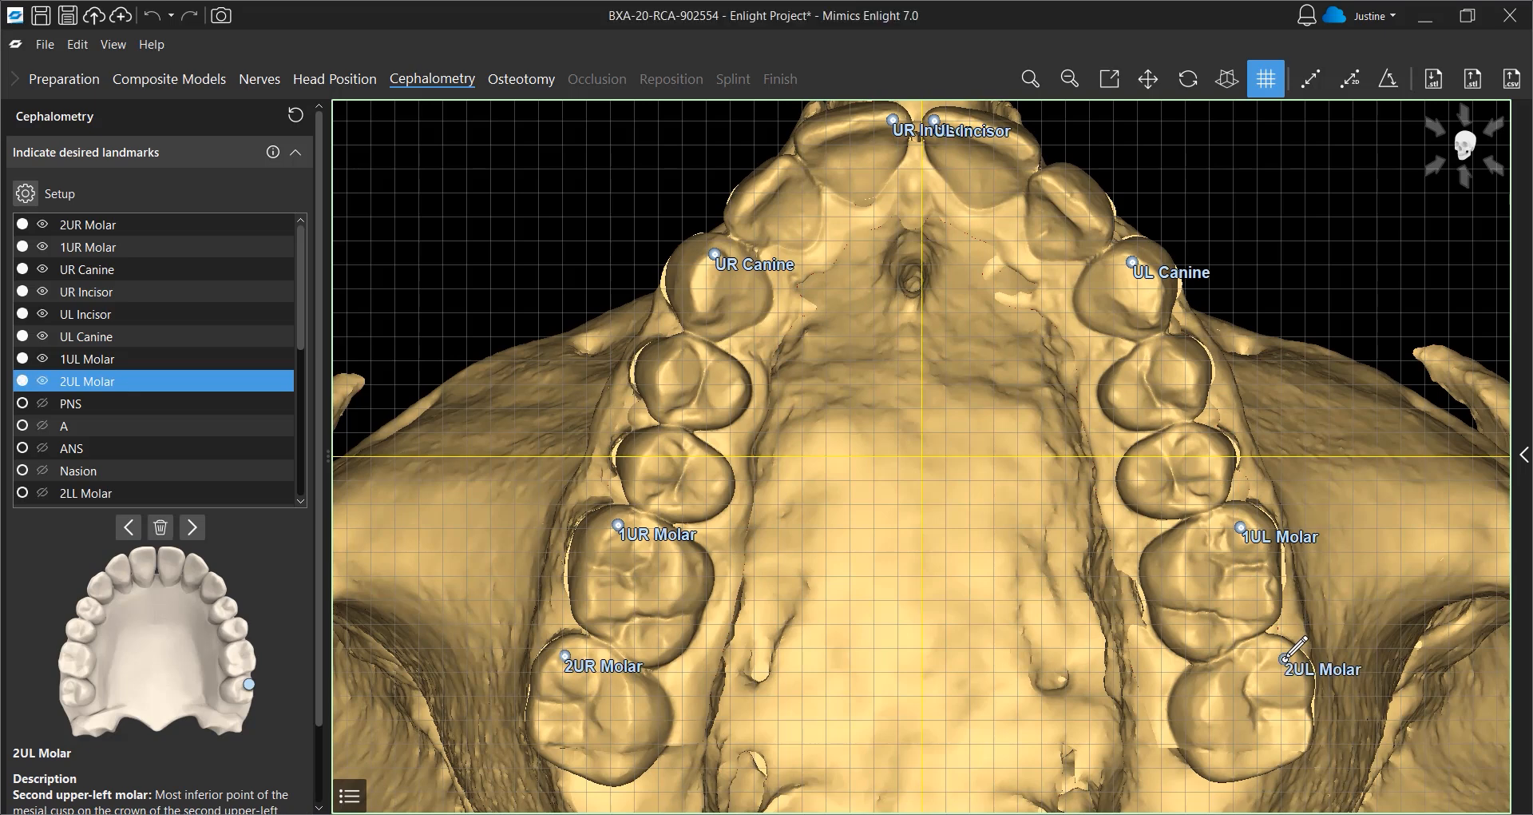
click(908, 768)
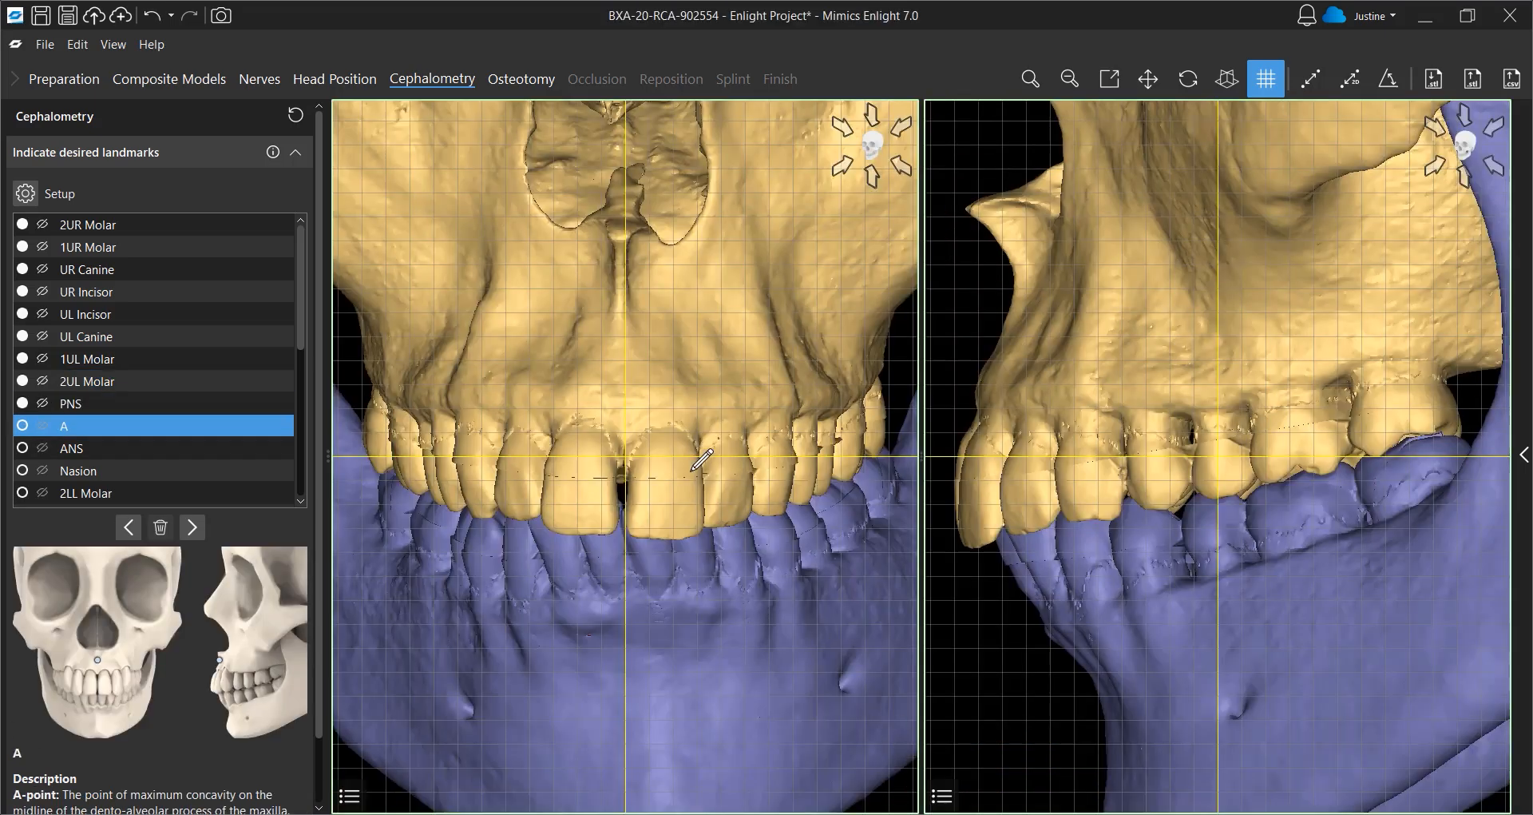
Place the A point landmark on the maxilla and proceed to the osteotomy planner
click(627, 398)
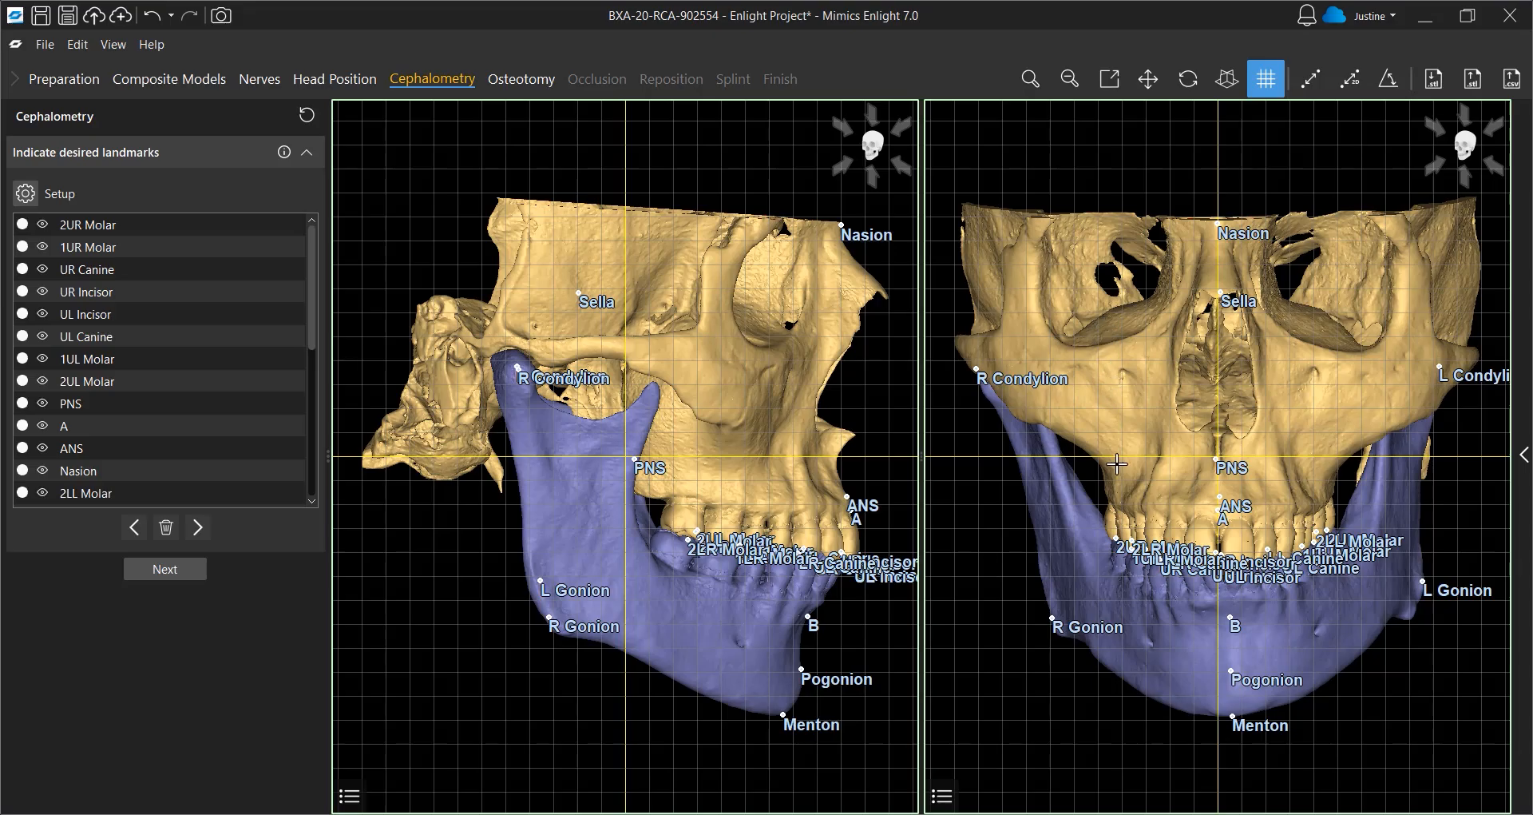
mouse_move(1164, 488)
right_down()
mouse_move(1150, 457)
mouse_move(1155, 476)
right_up()
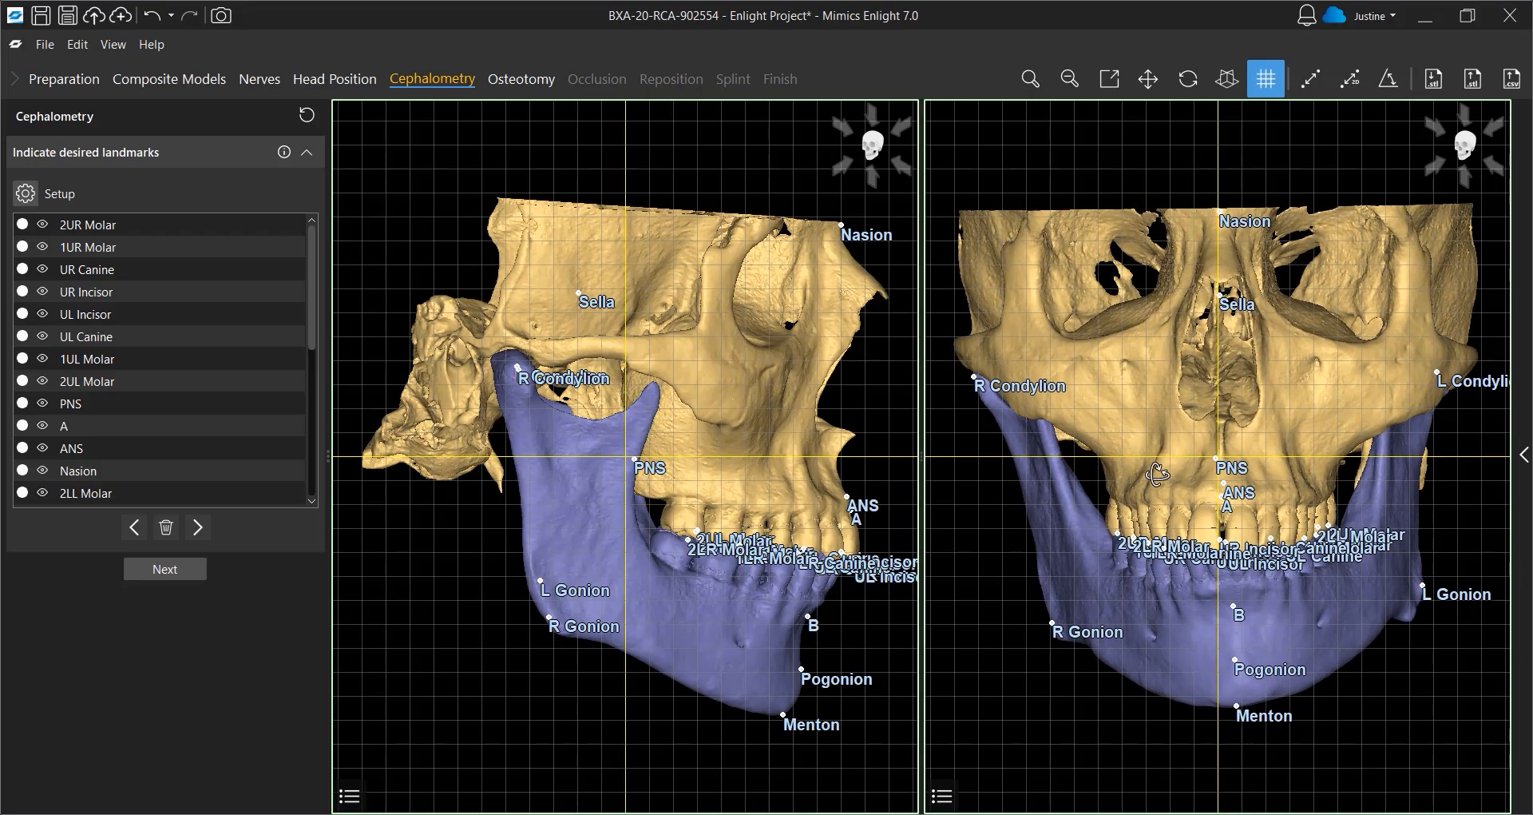
click(198, 573)
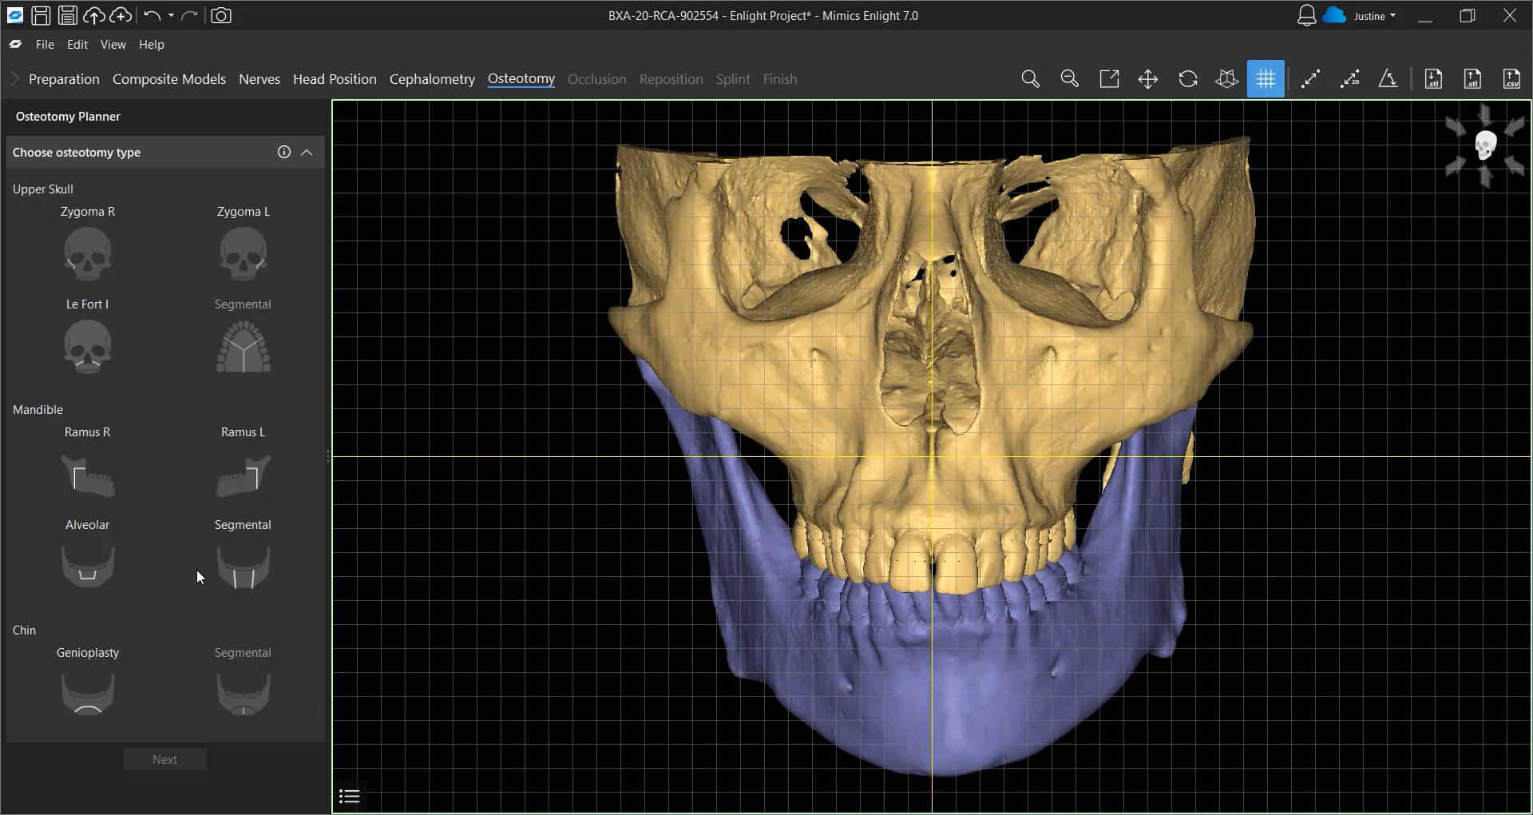
Choose the Le Fort I osteotomy and draw its cut line with four points across the maxilla above the tooth roots
click(88, 342)
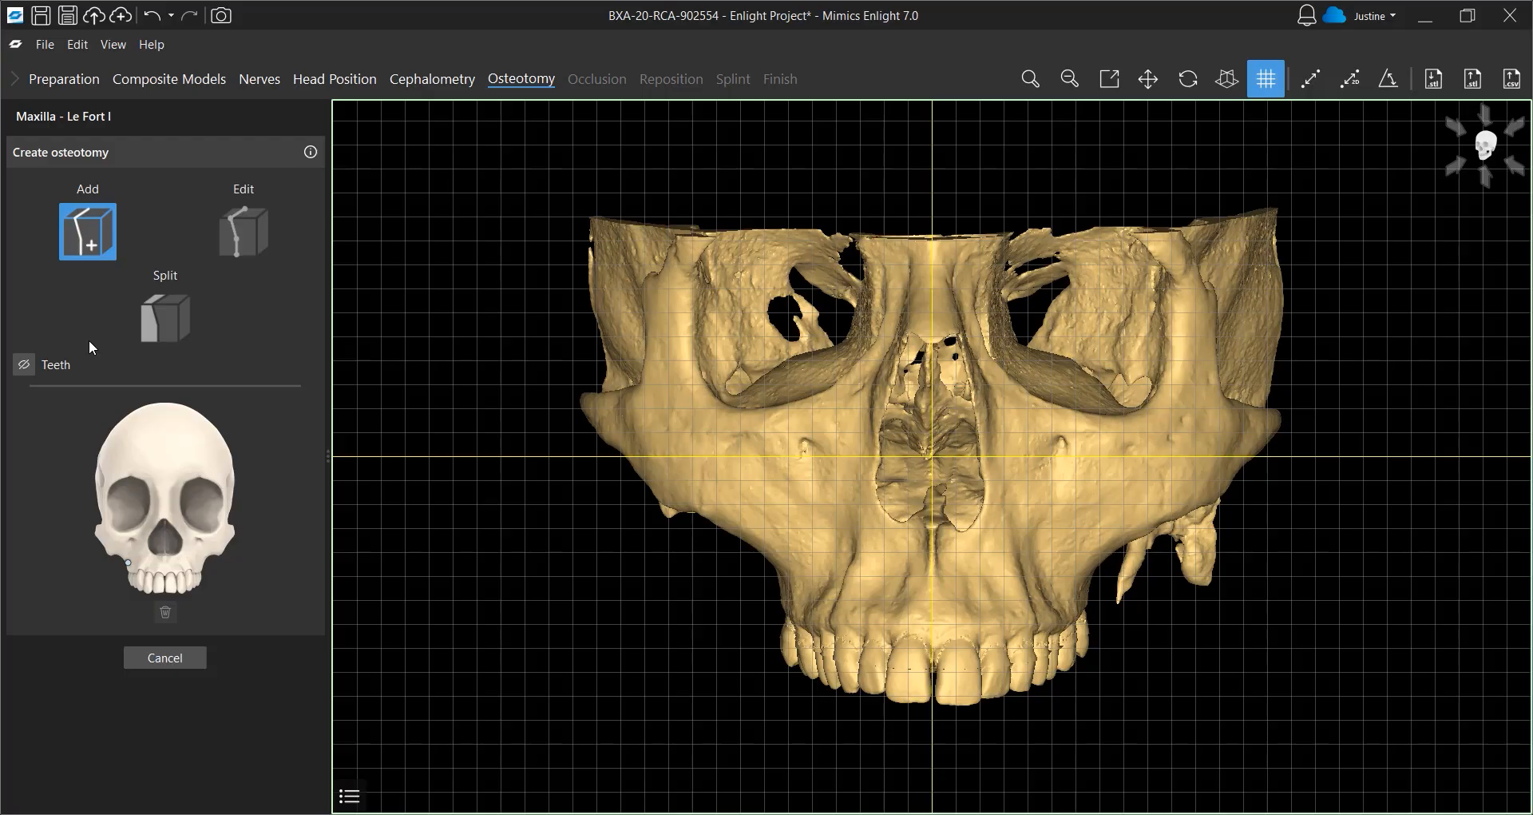
click(783, 559)
click(870, 474)
click(990, 478)
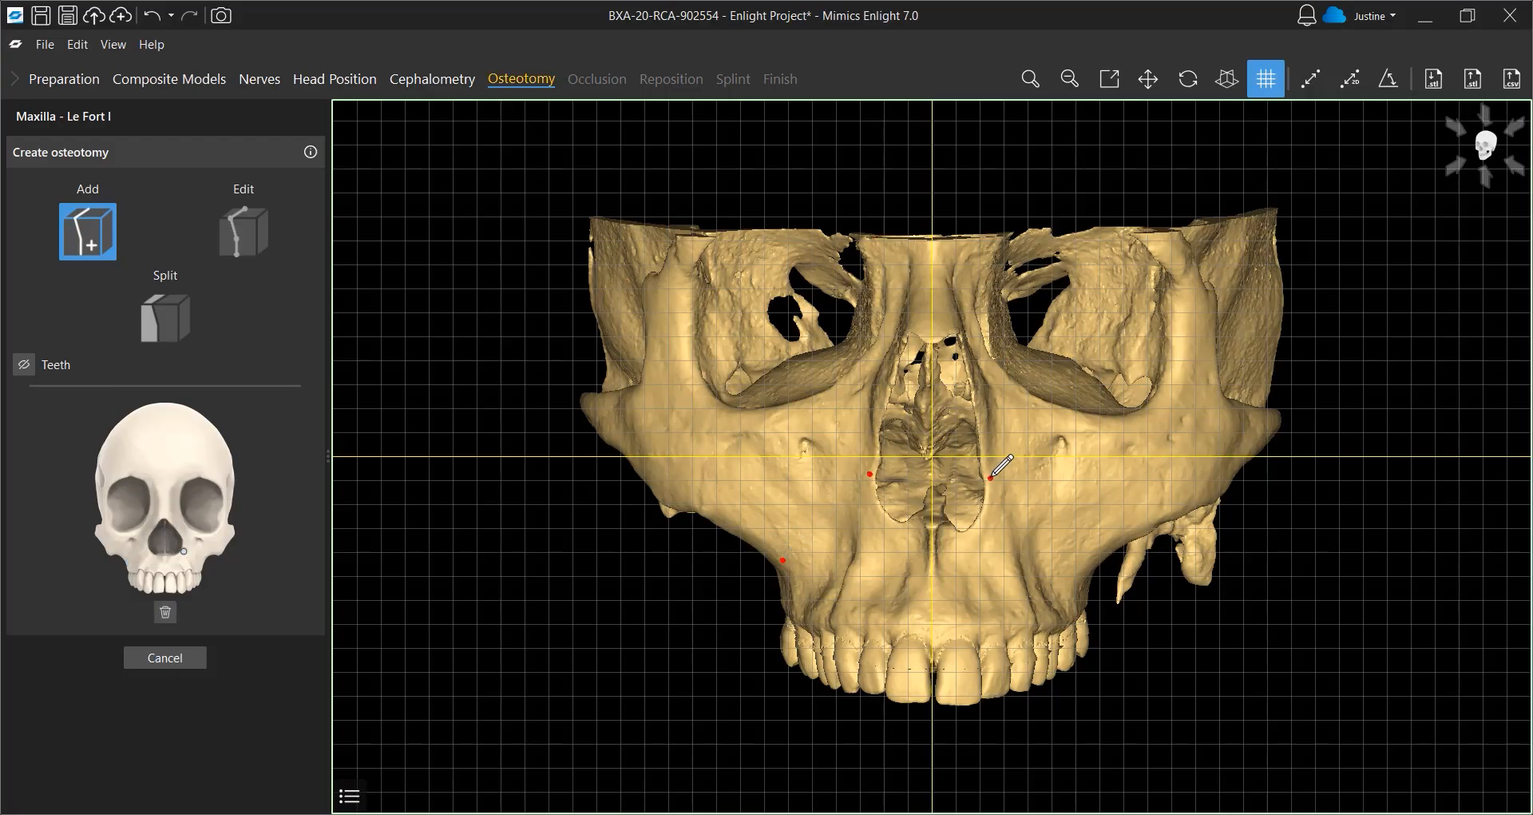
double_click(1096, 556)
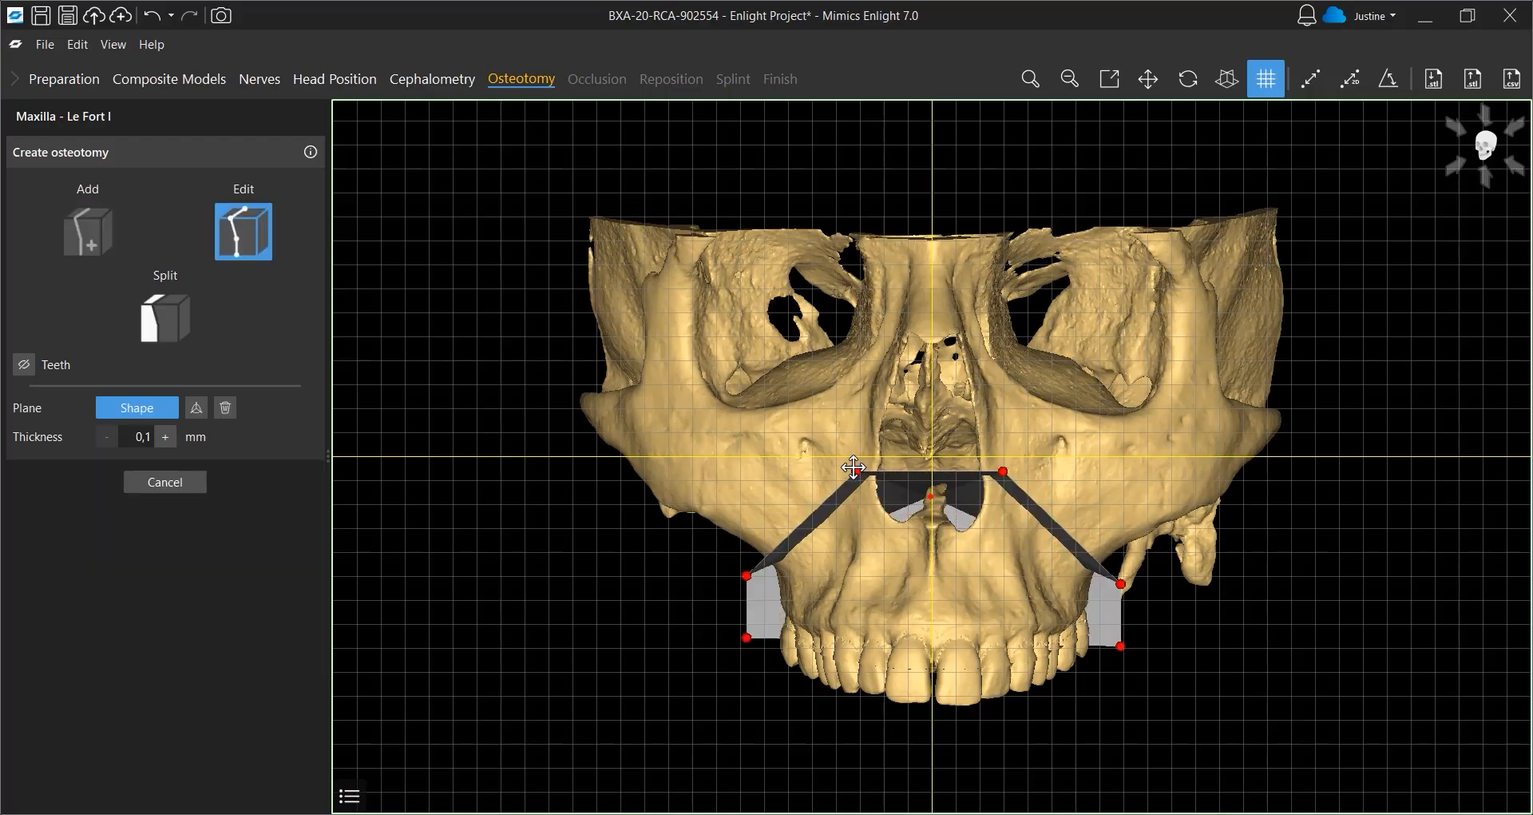
Tilt the Le Fort I cutting plane by about 1.0 degree with the rotation handle
drag(854, 471, 854, 473)
click(196, 408)
right_drag(876, 571, 879, 590)
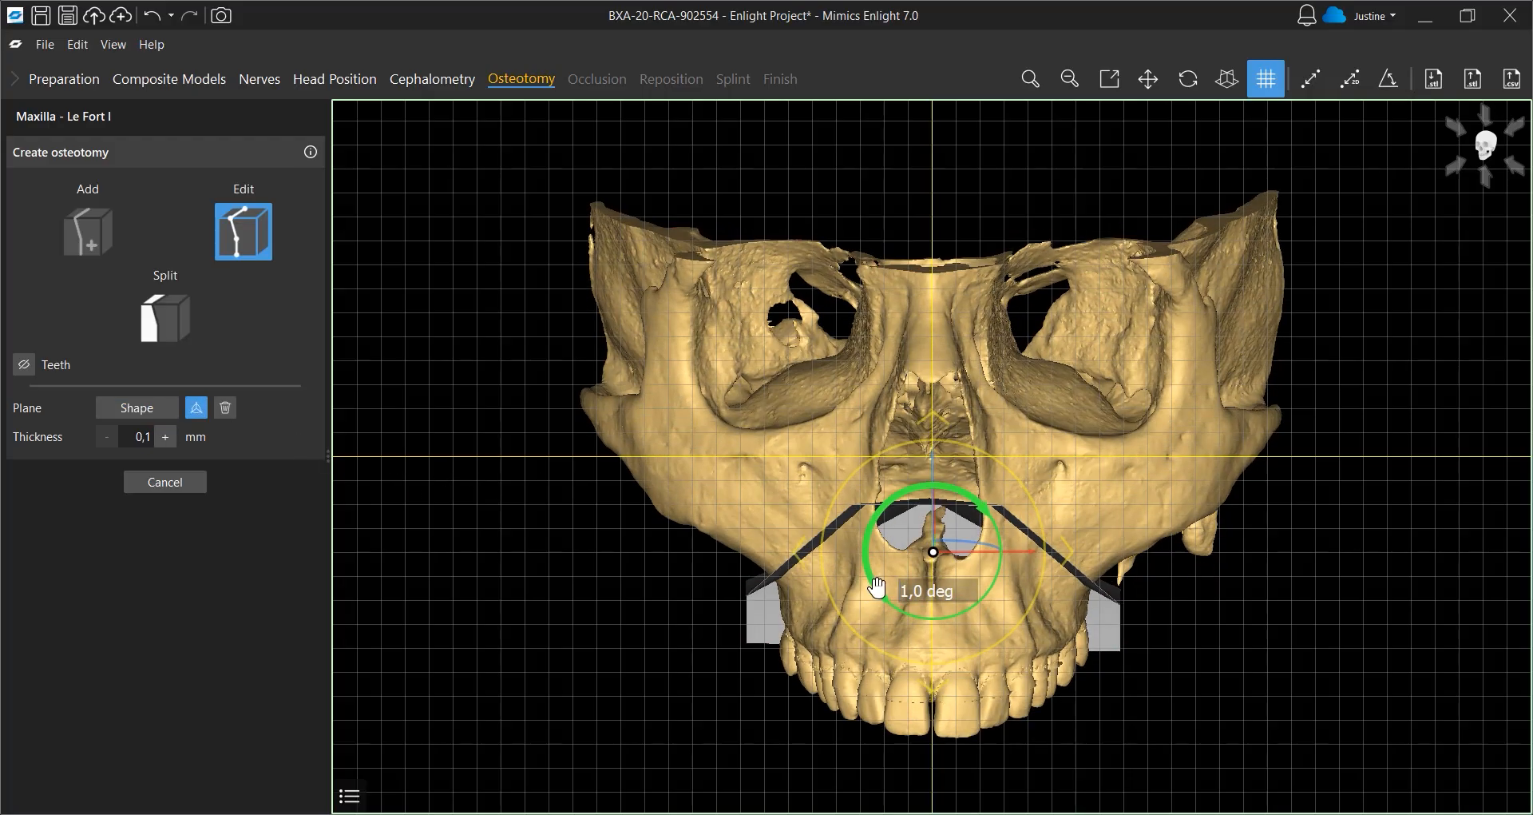
drag(979, 565, 978, 564)
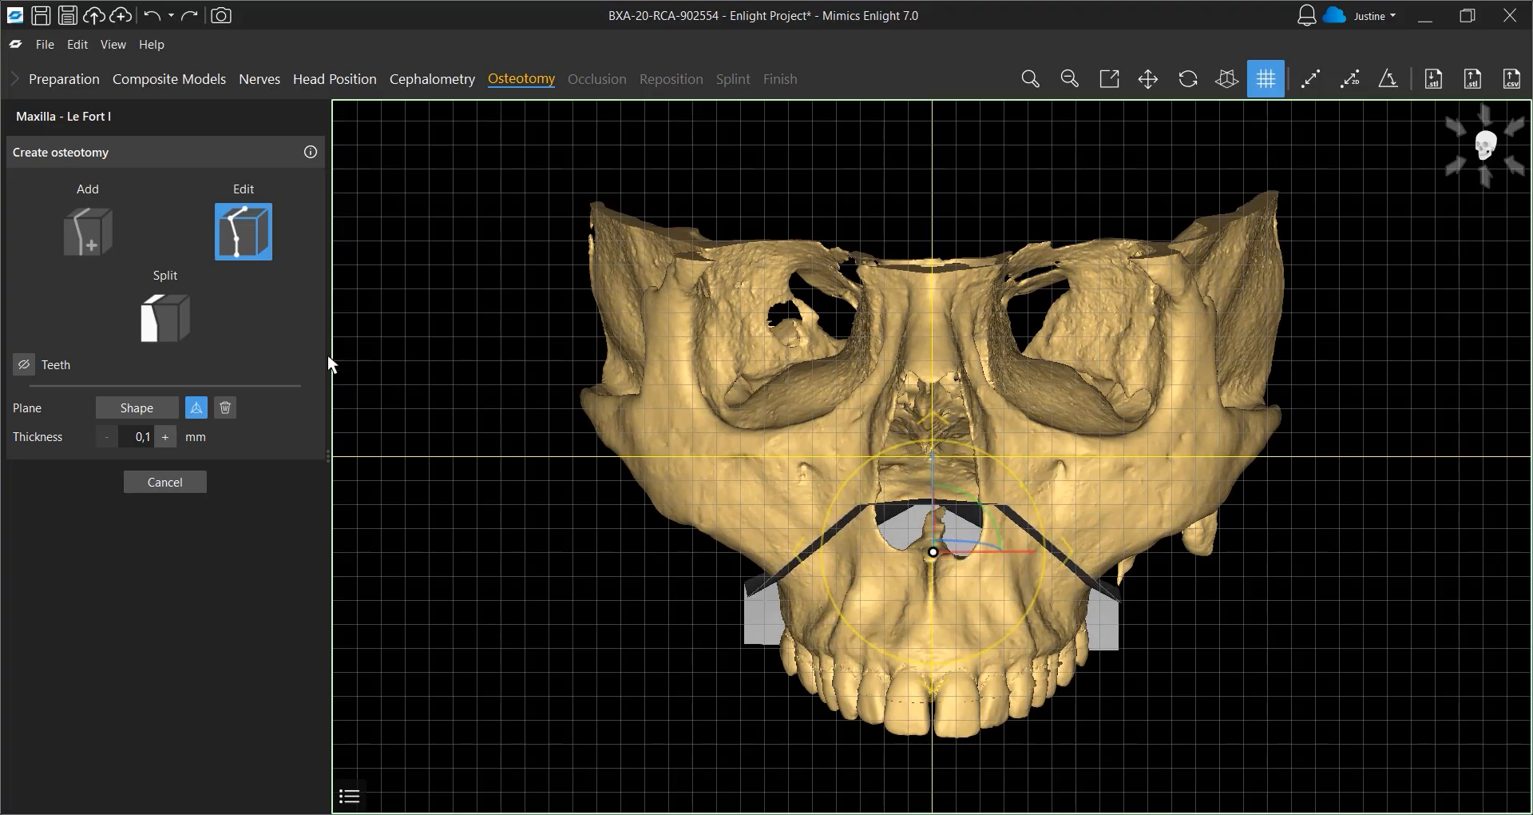
Show the teeth to check the cut against the roots, then split the maxilla along the Le Fort I plane
click(24, 365)
mouse_move(546, 519)
right_down()
mouse_move(693, 500)
mouse_move(395, 477)
mouse_move(545, 493)
right_up()
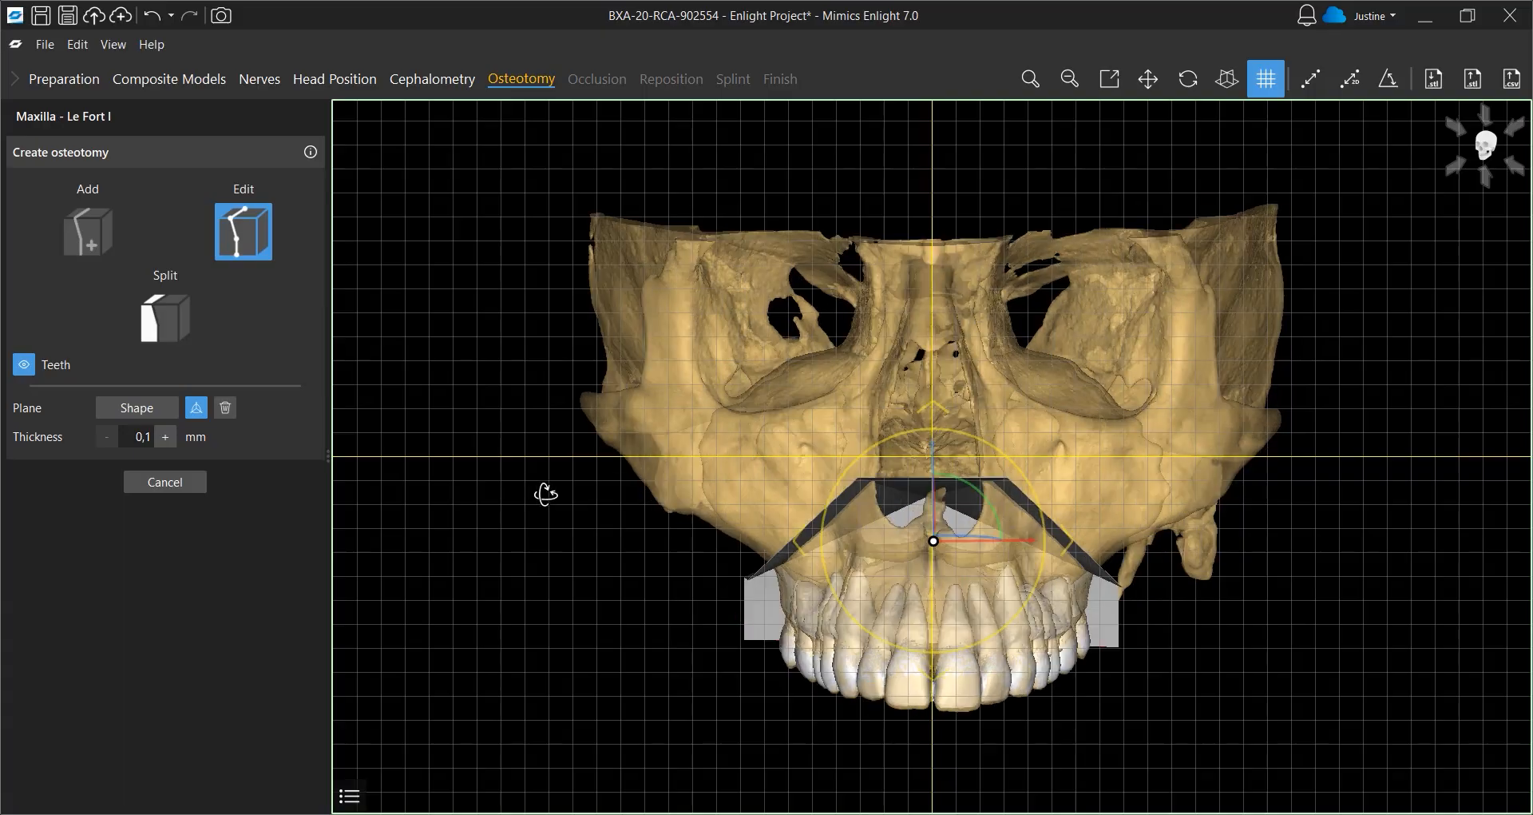
click(175, 339)
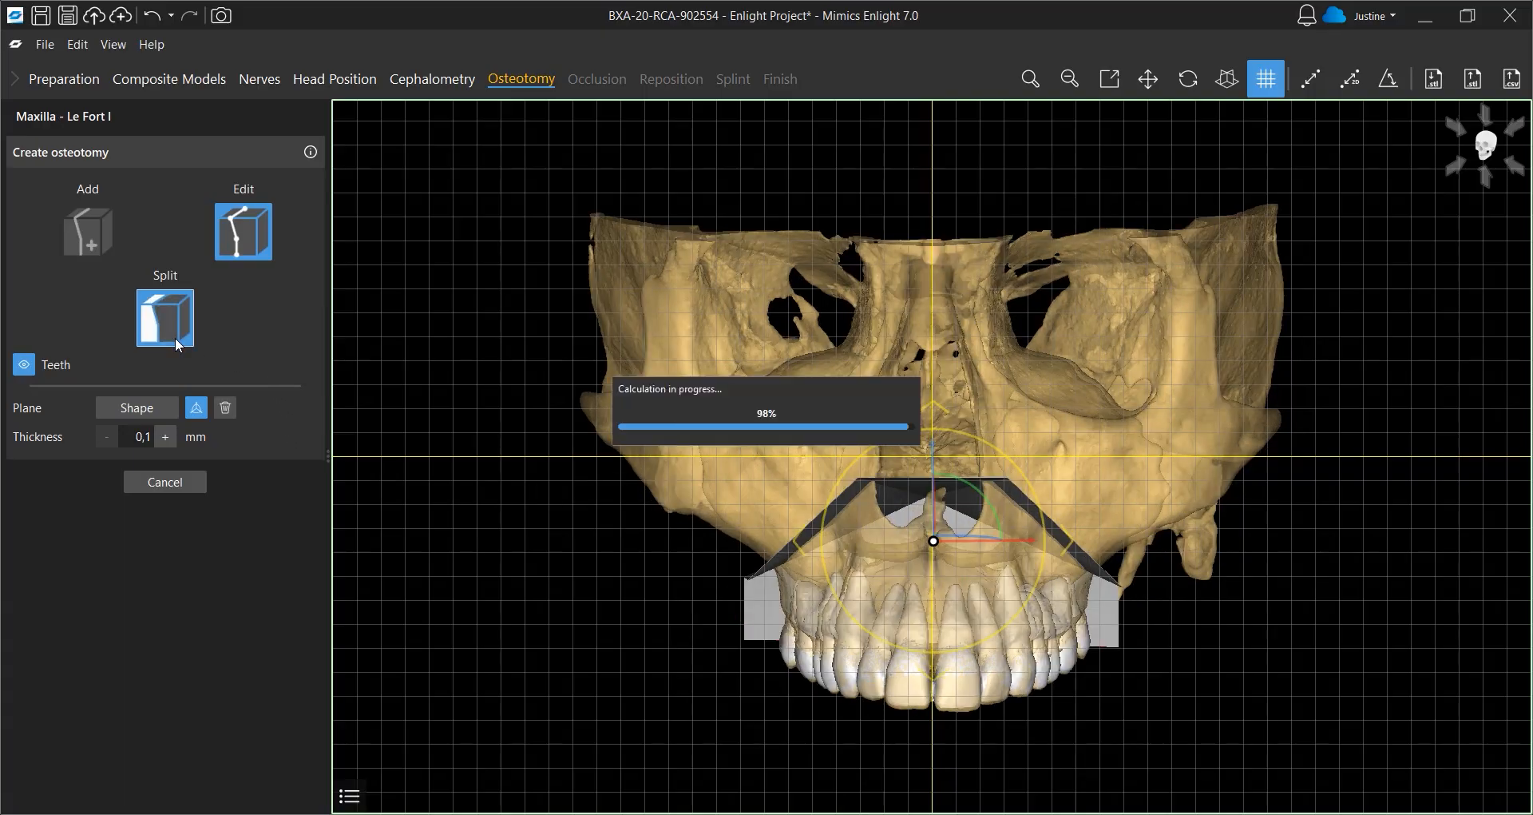
click(186, 409)
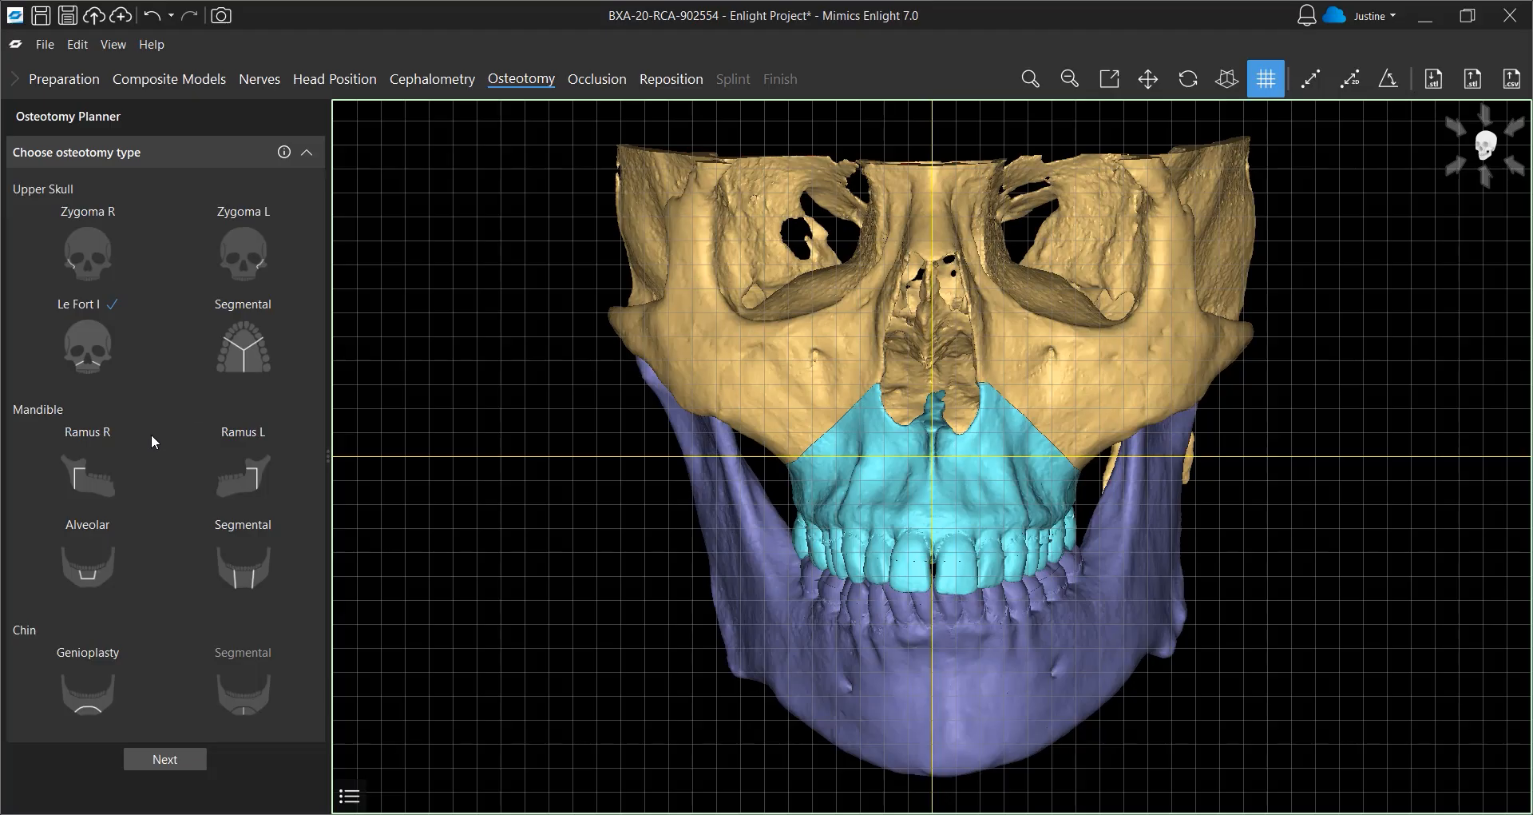
Start the right ramus BSSO osteotomy and indicate its three guide points on the right mandible
click(90, 478)
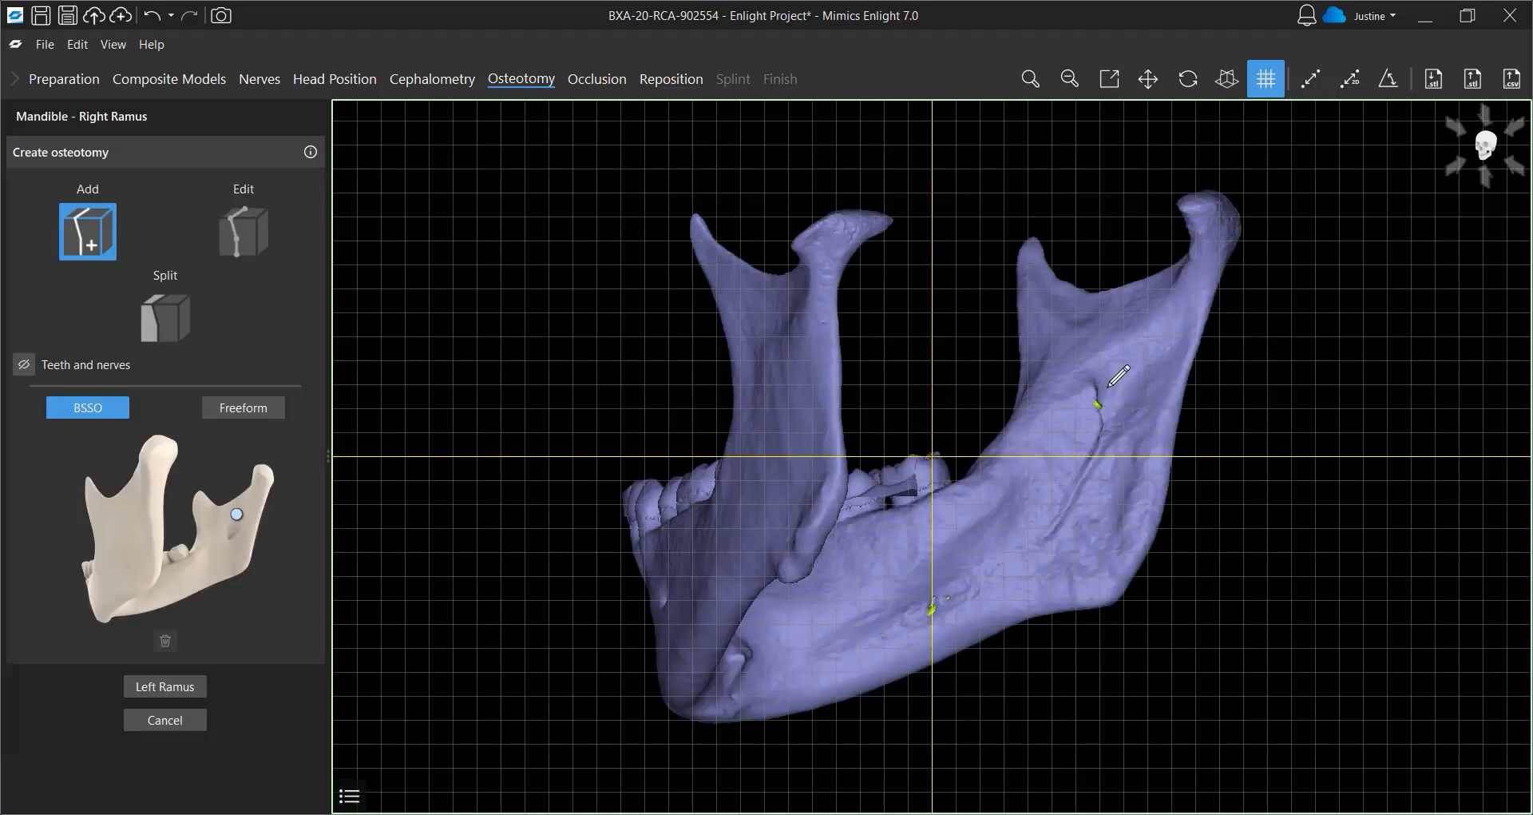
click(1110, 381)
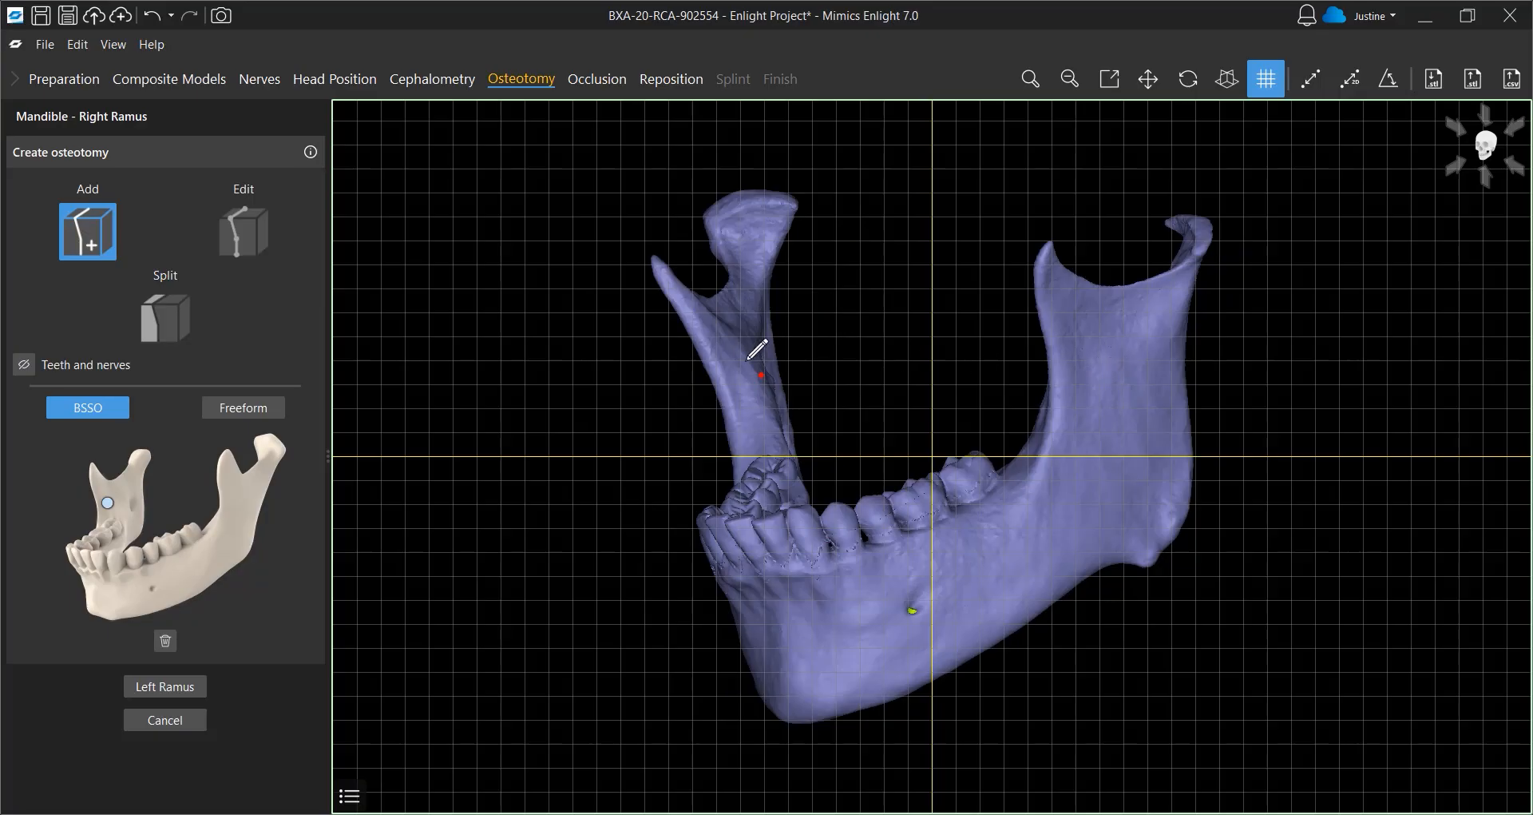
click(734, 386)
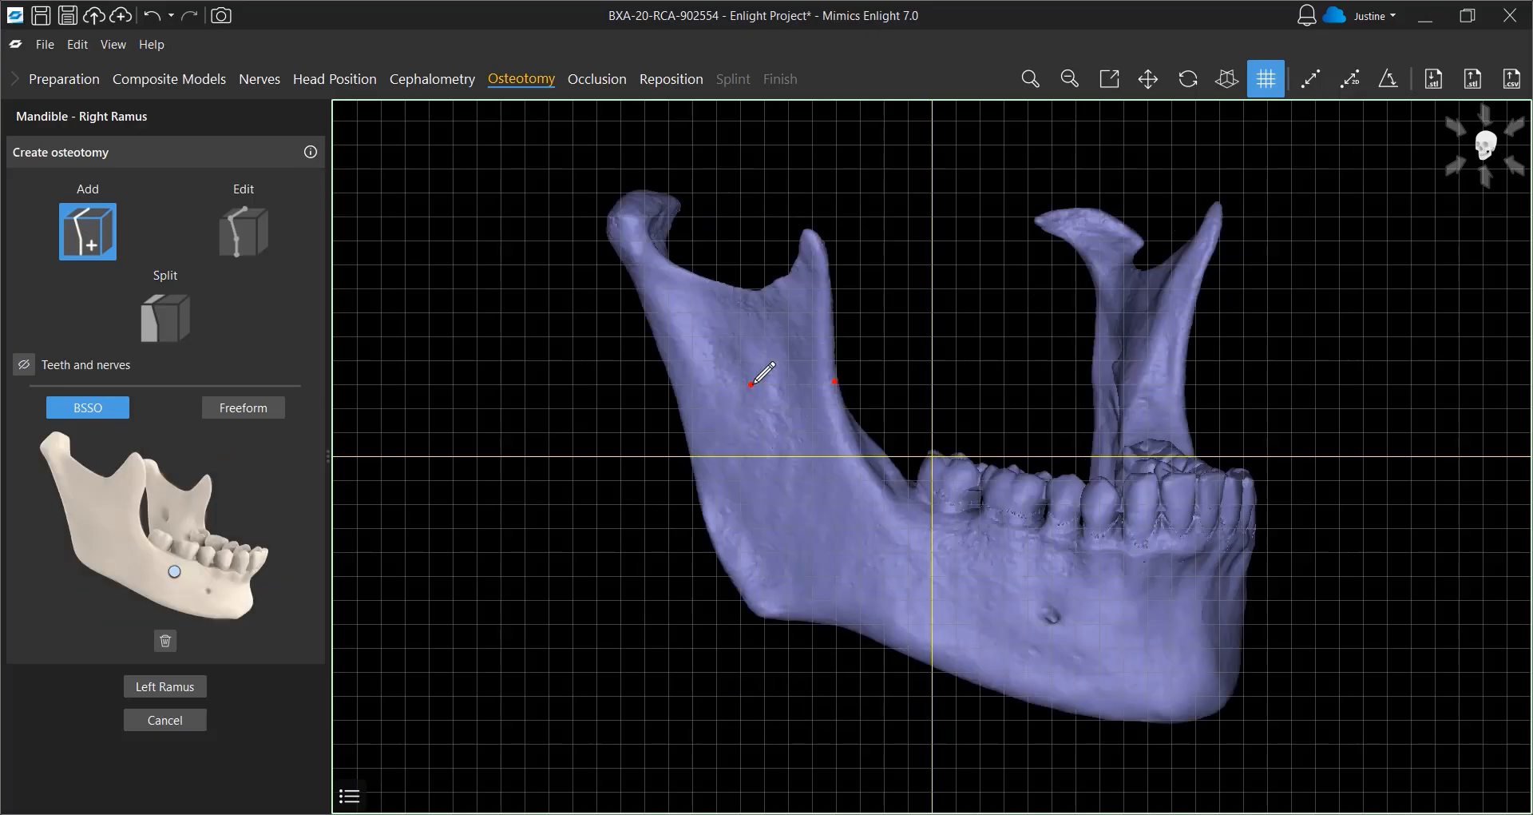
click(1002, 557)
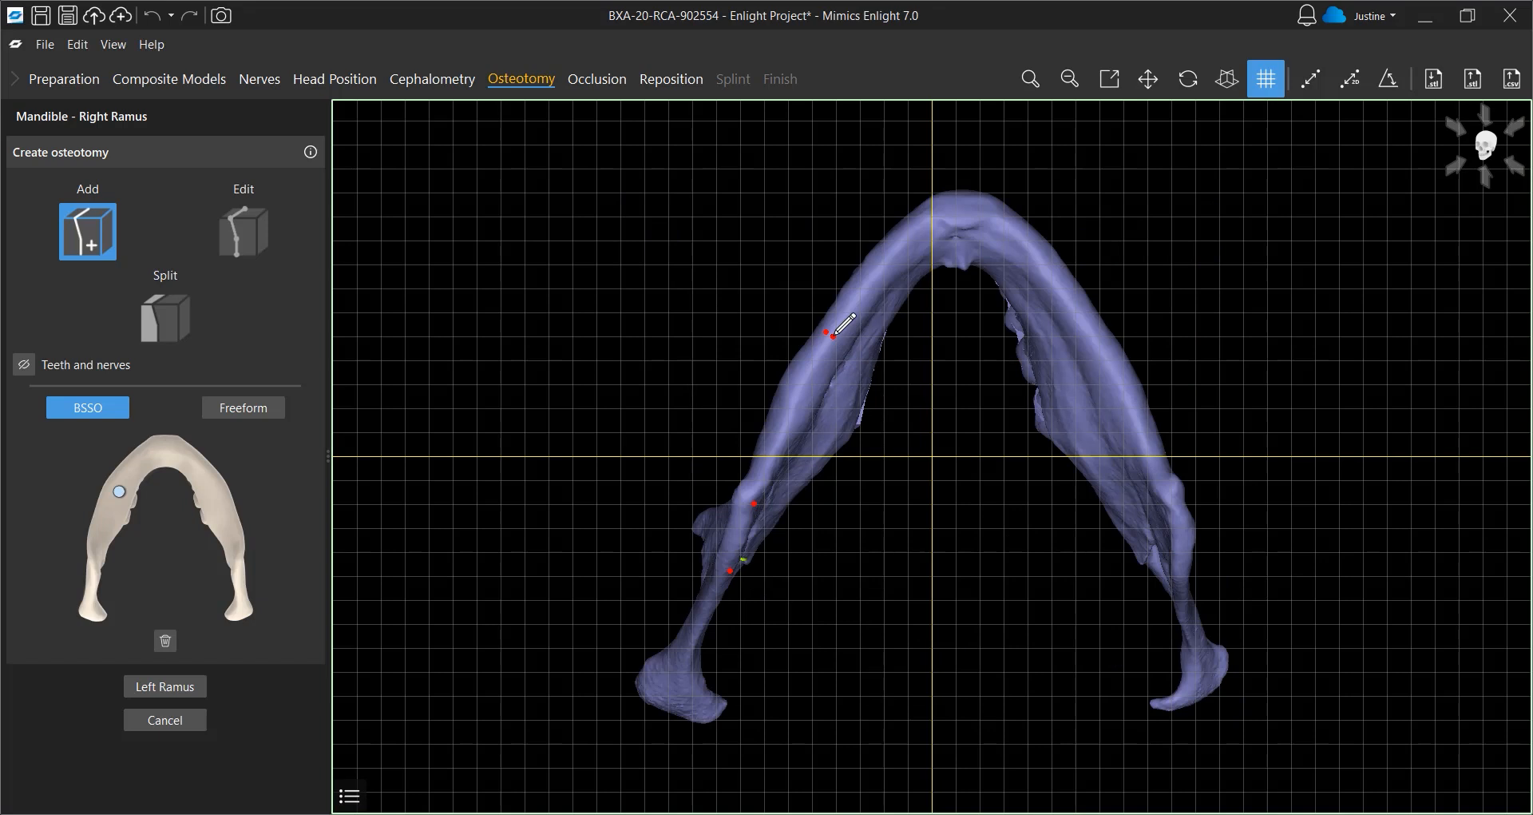
right_drag(859, 277, 780, 681)
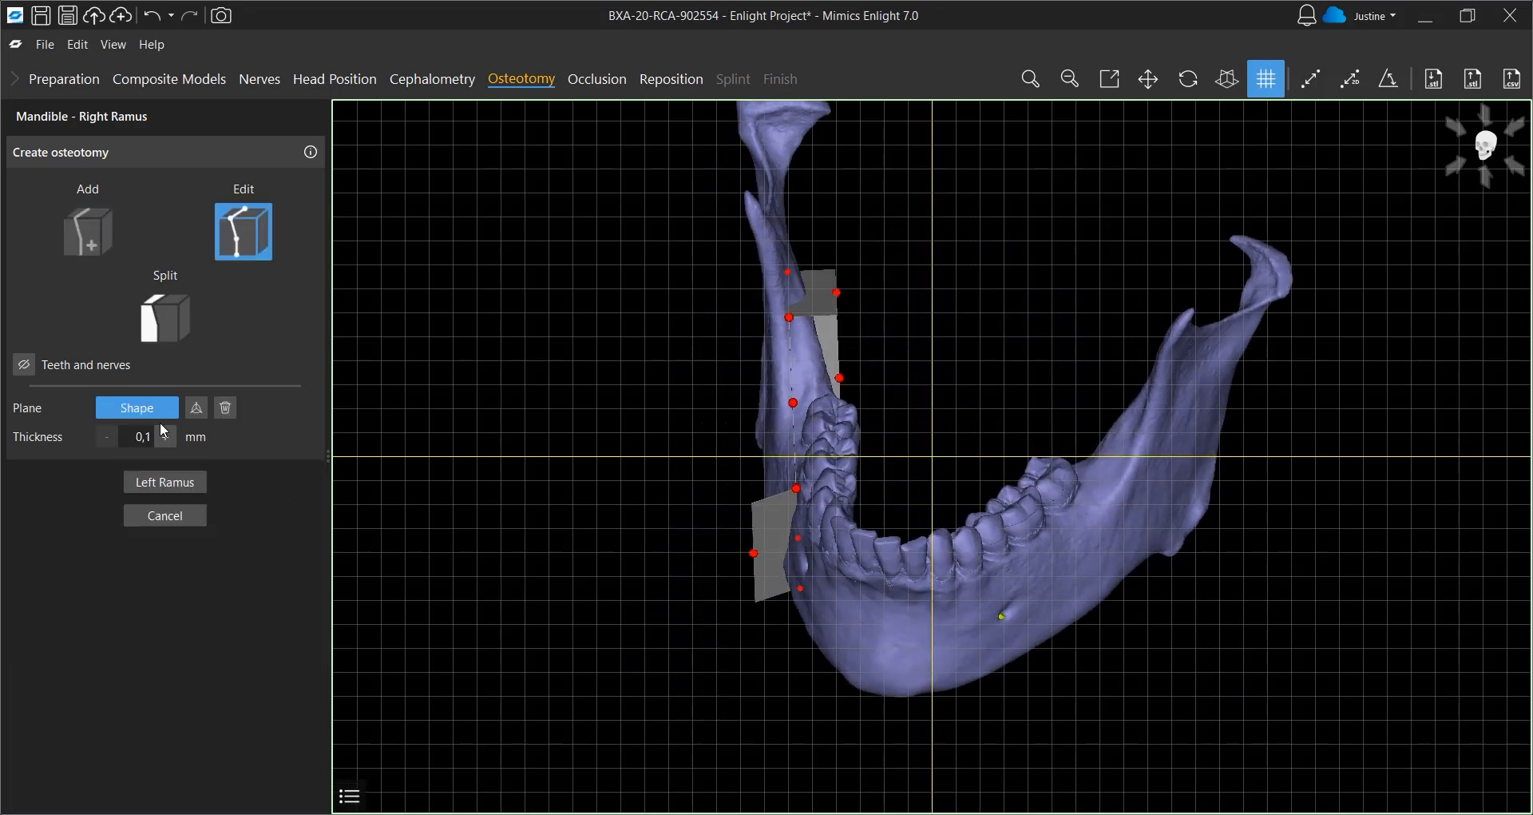
Show teeth and nerves, move the upper right BSSO cut handle clear of the nerve, and split the right ramus
click(24, 365)
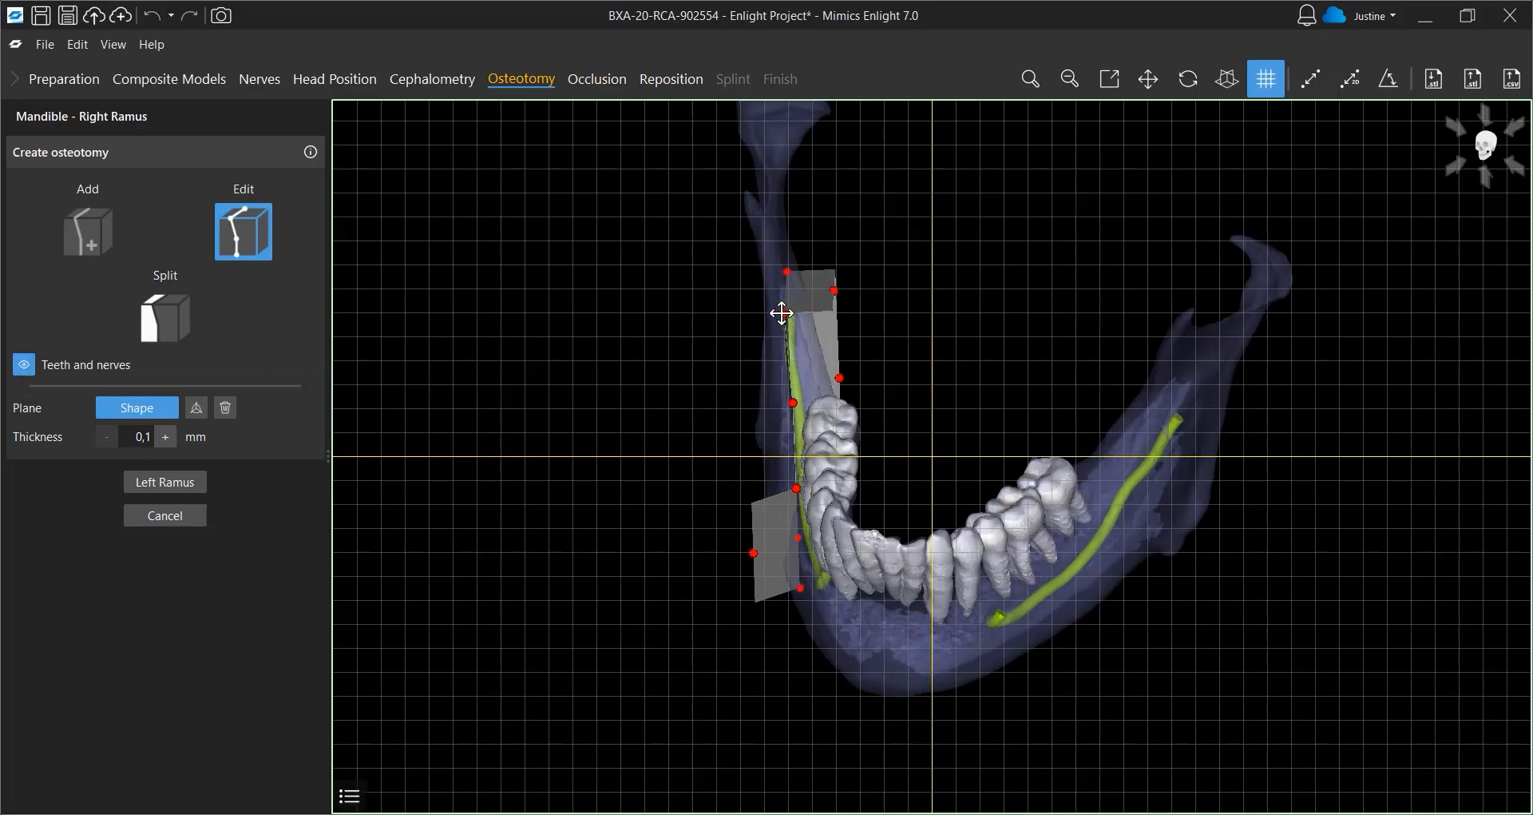
right_drag(783, 302, 803, 372)
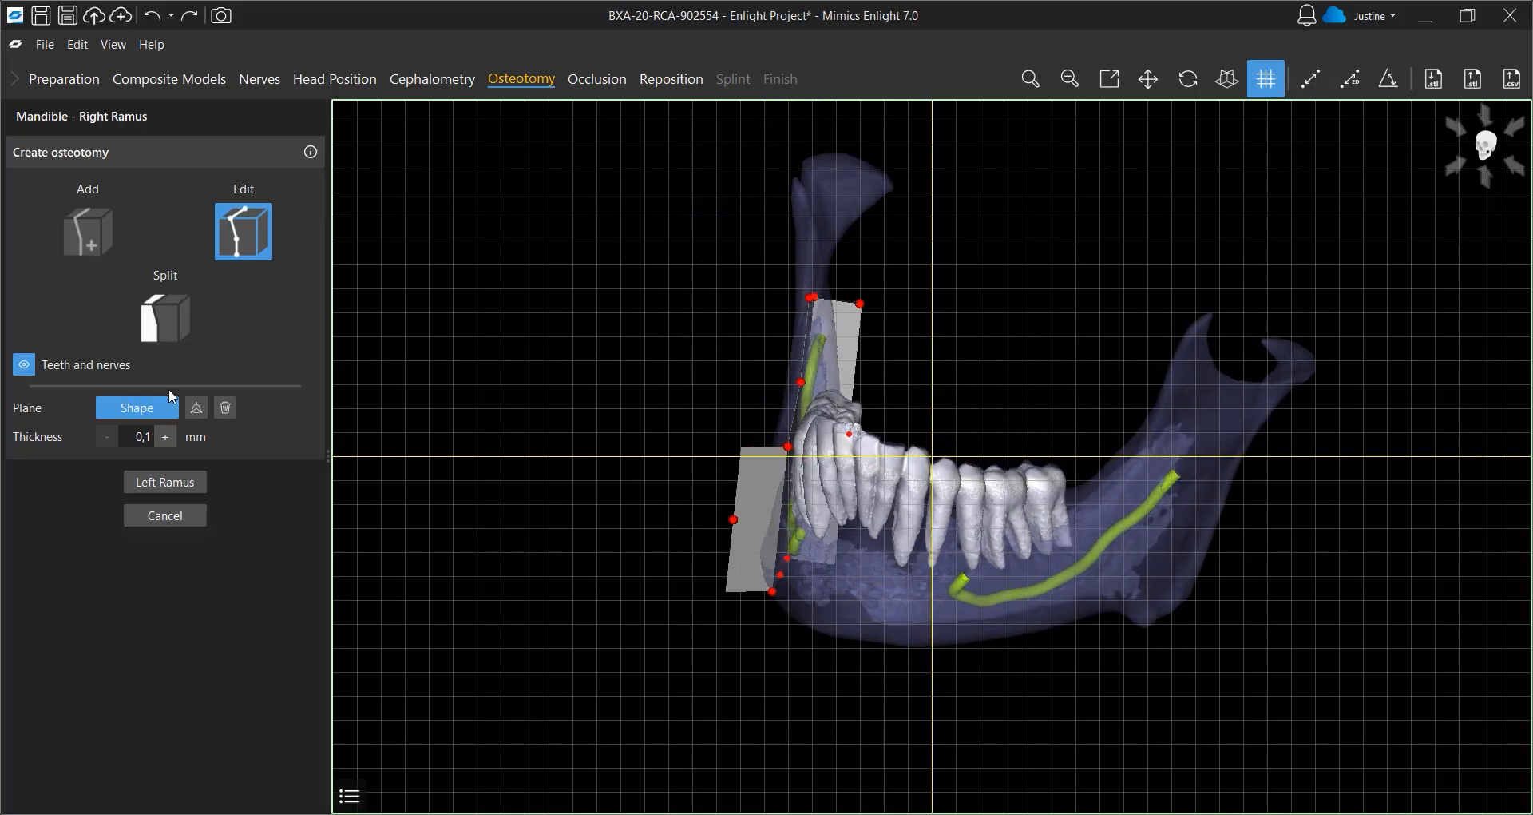
click(164, 319)
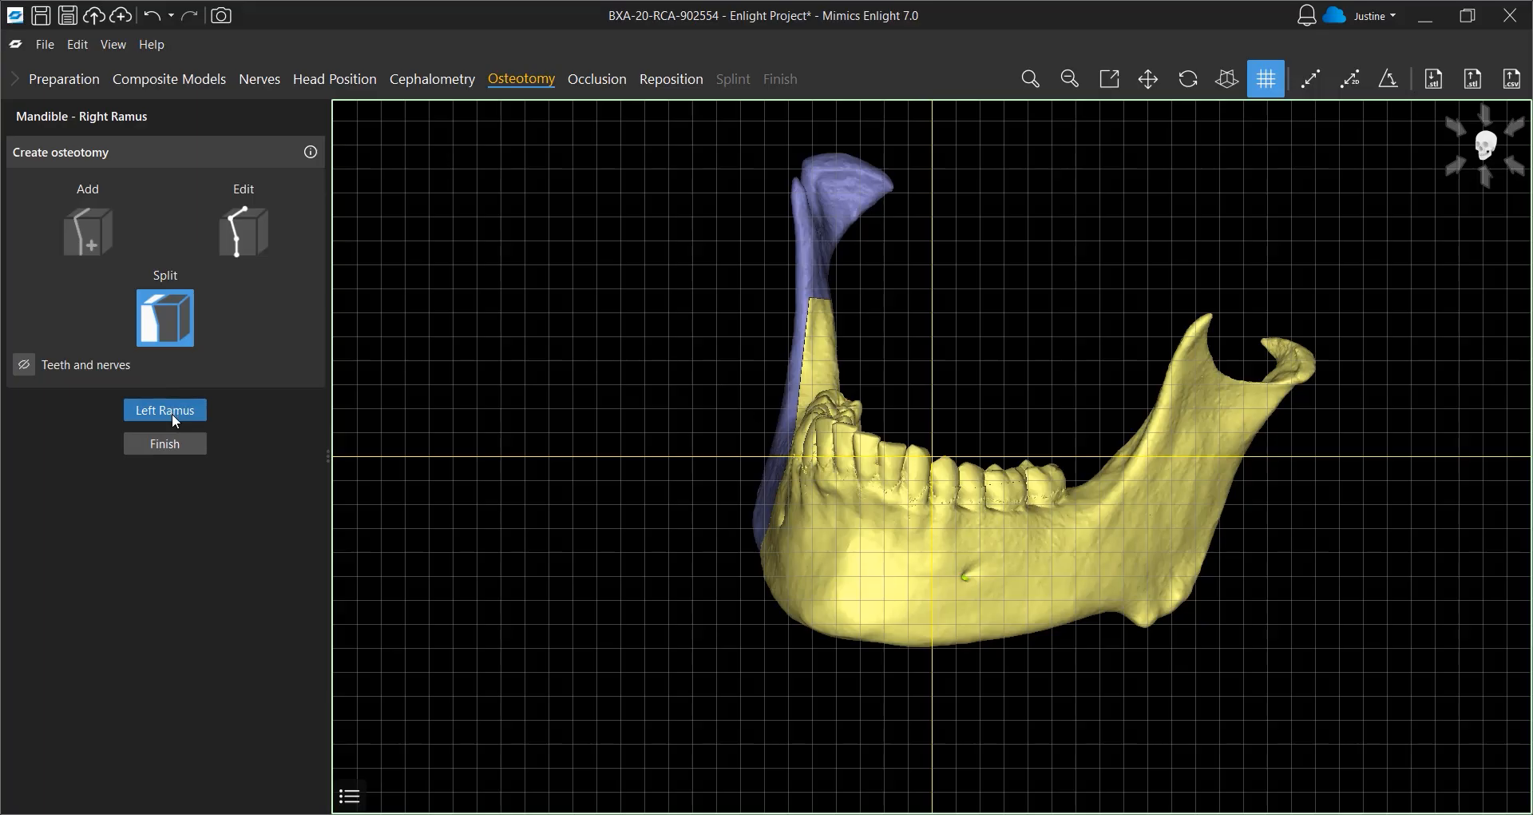
Switch to the left ramus and indicate the three BSSO guide points on the left mandible
click(171, 413)
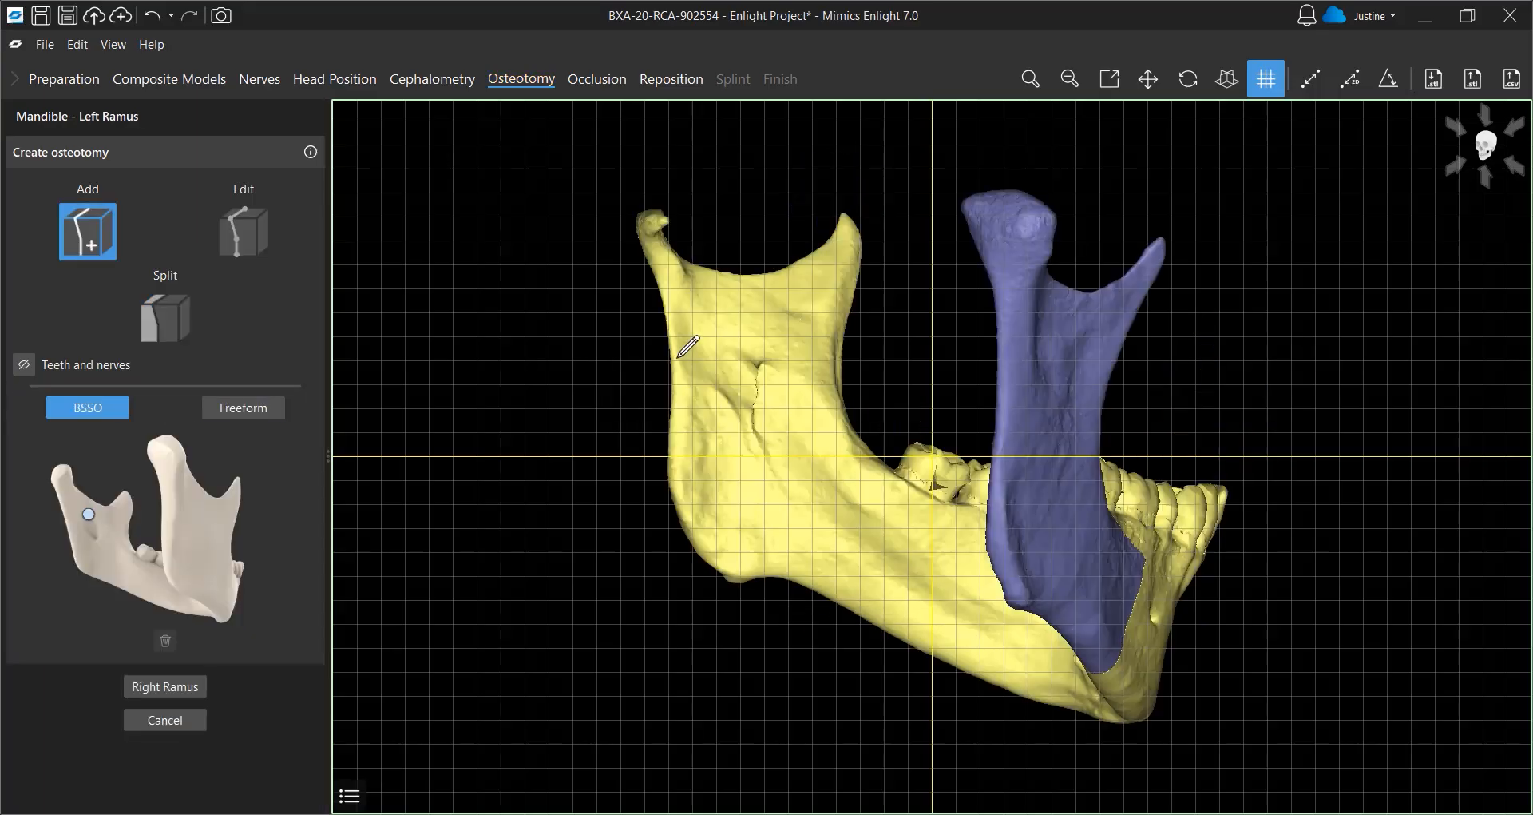
click(734, 343)
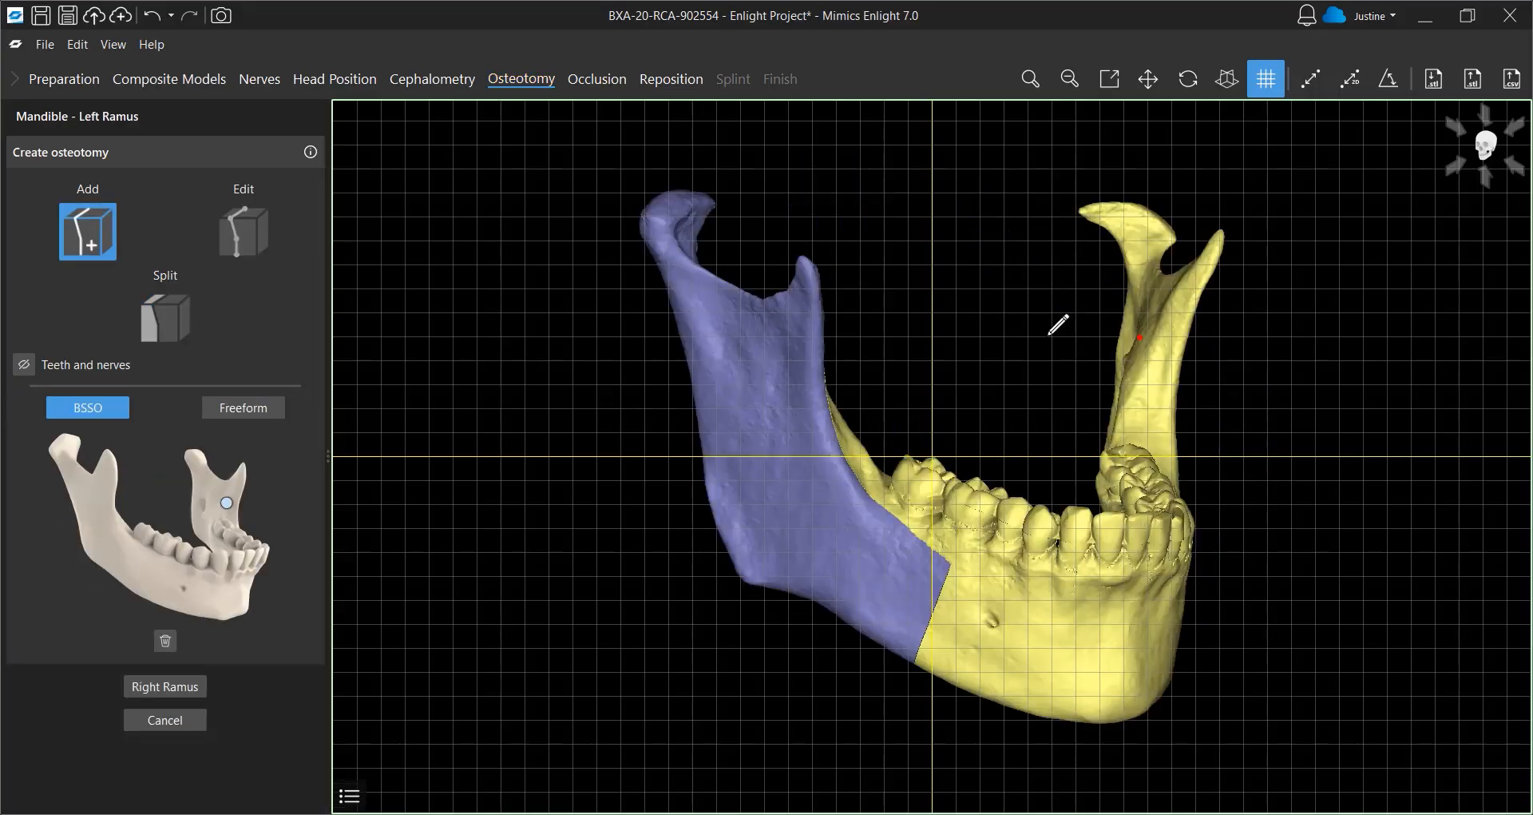
click(1166, 350)
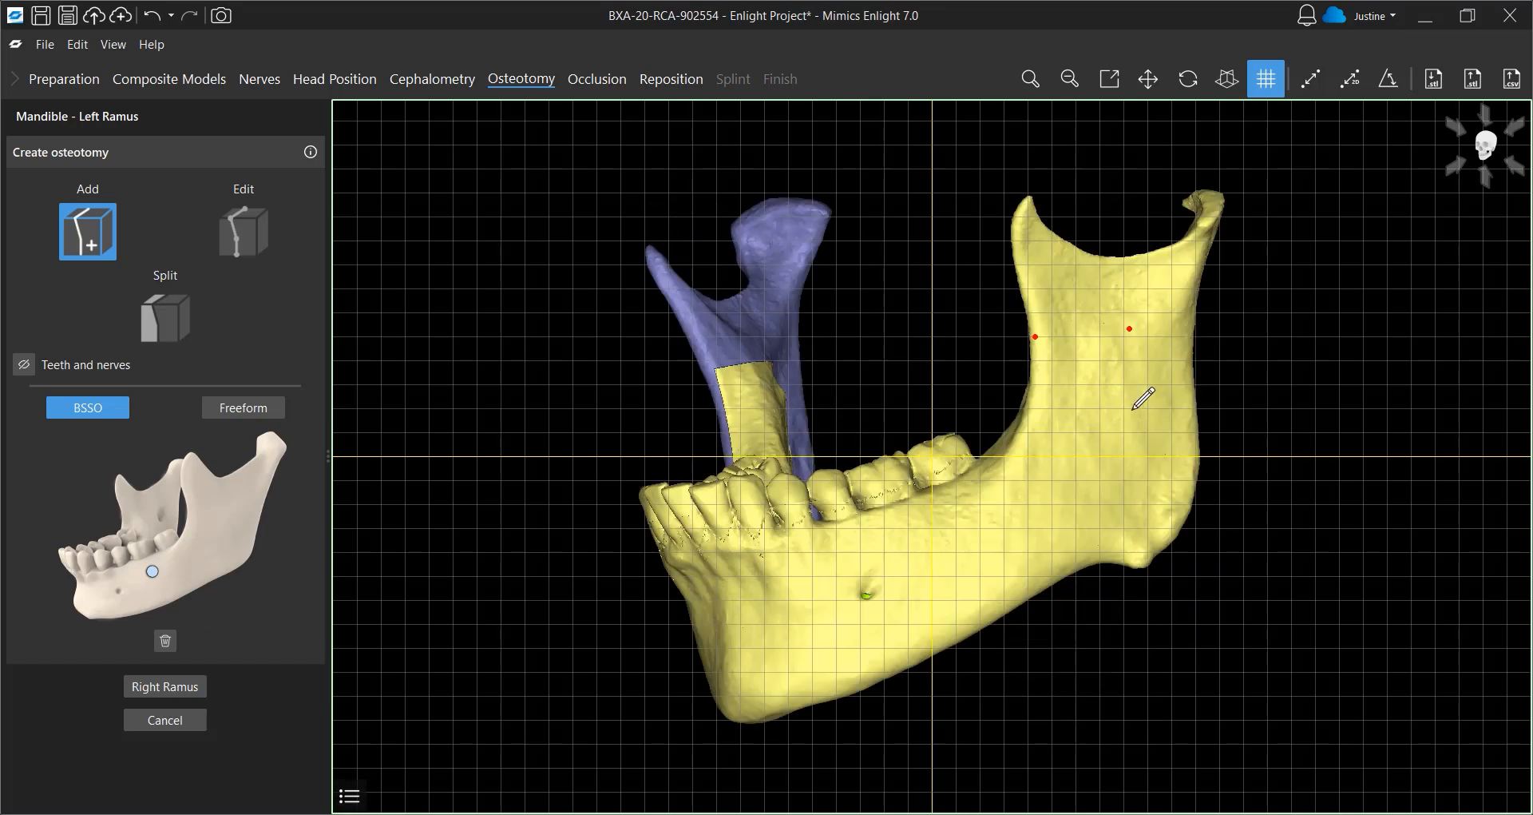
click(908, 520)
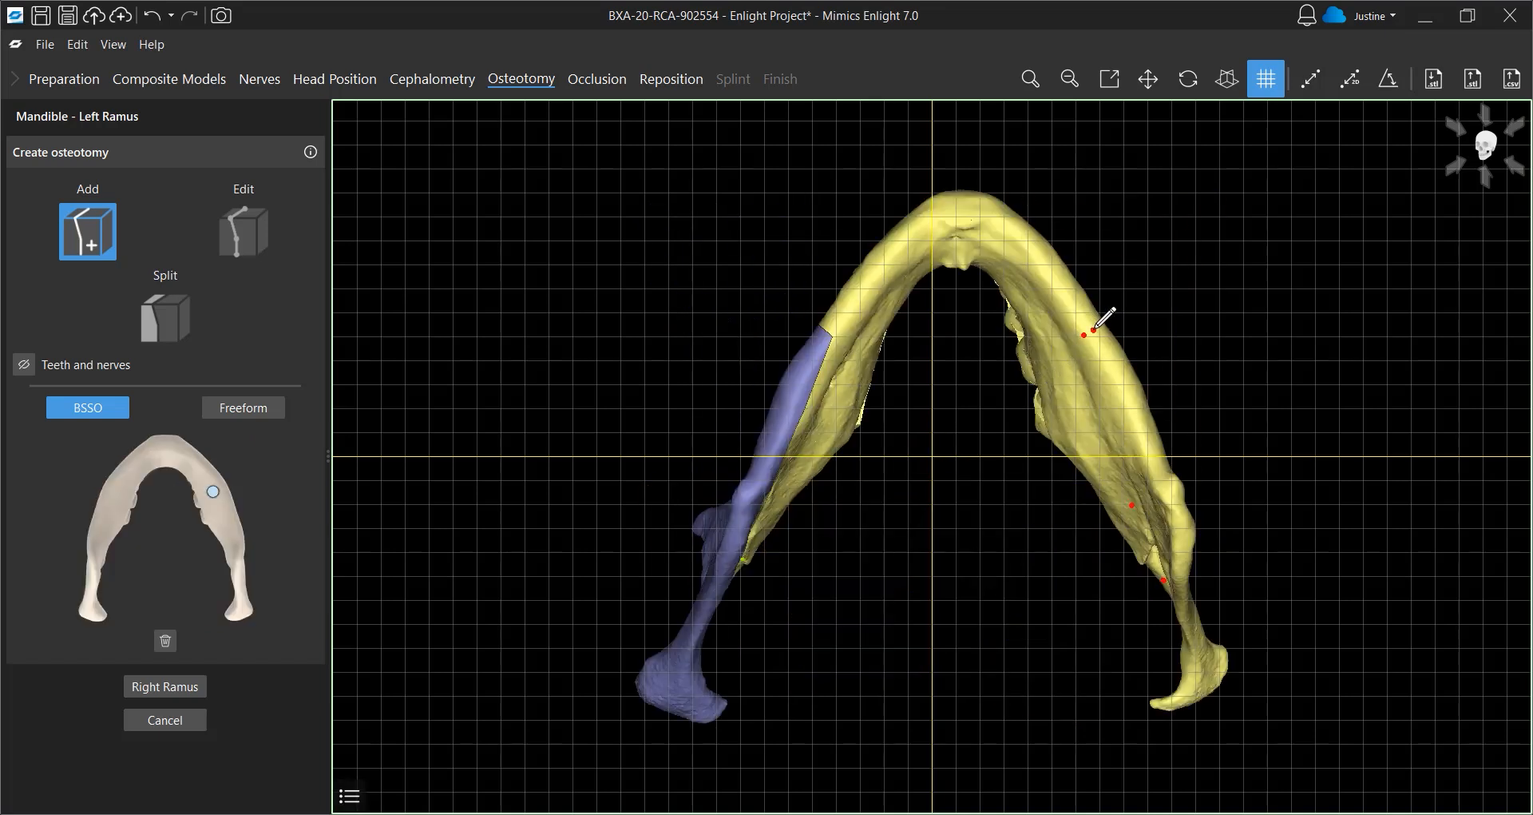
right_drag(1012, 240, 1174, 563)
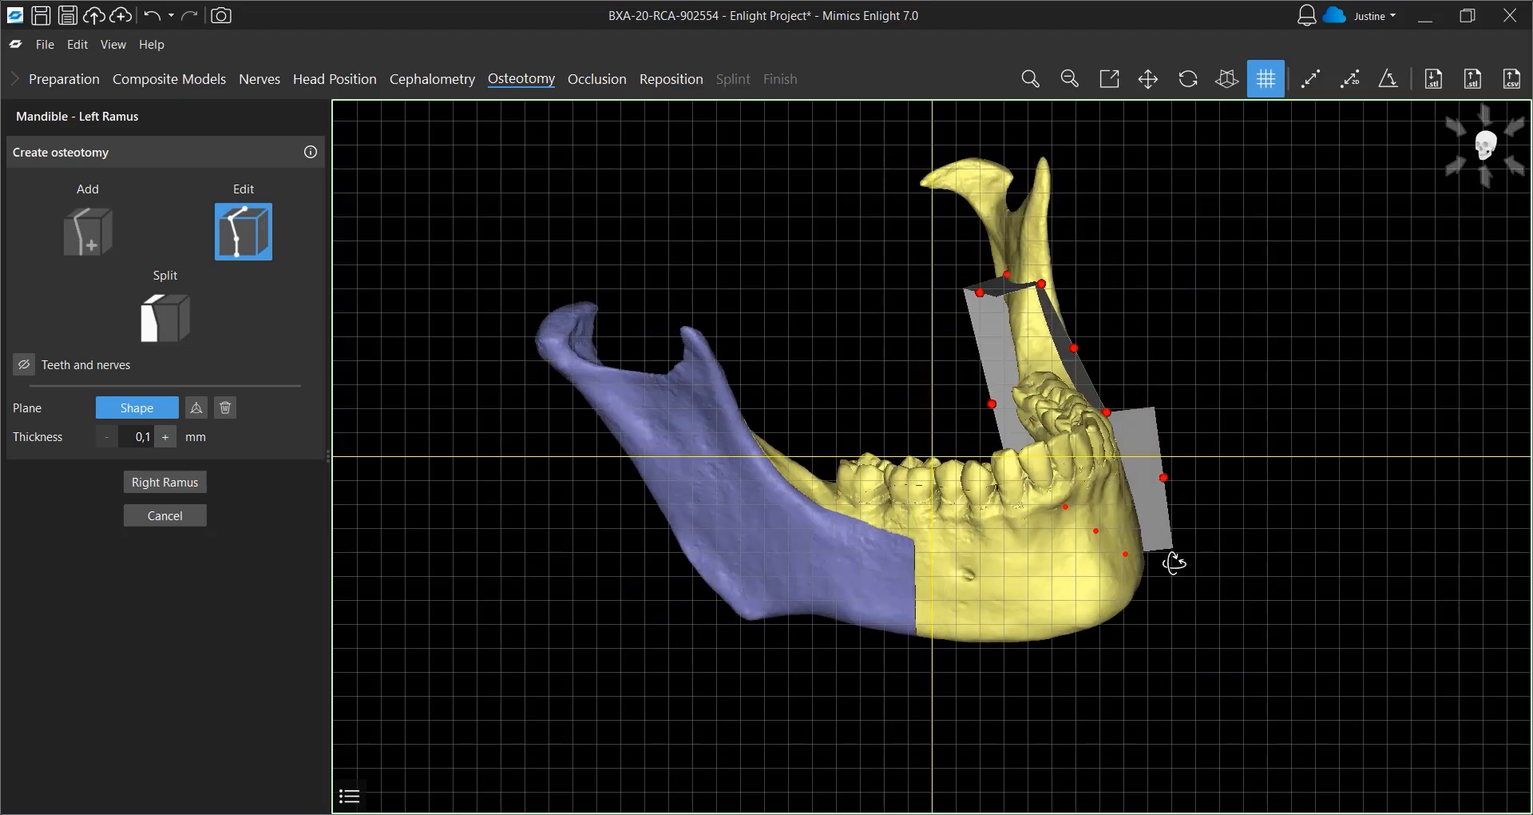
Show teeth and nerves, adjust the left BSSO cut handles around the nerve, and split the left ramus
click(24, 364)
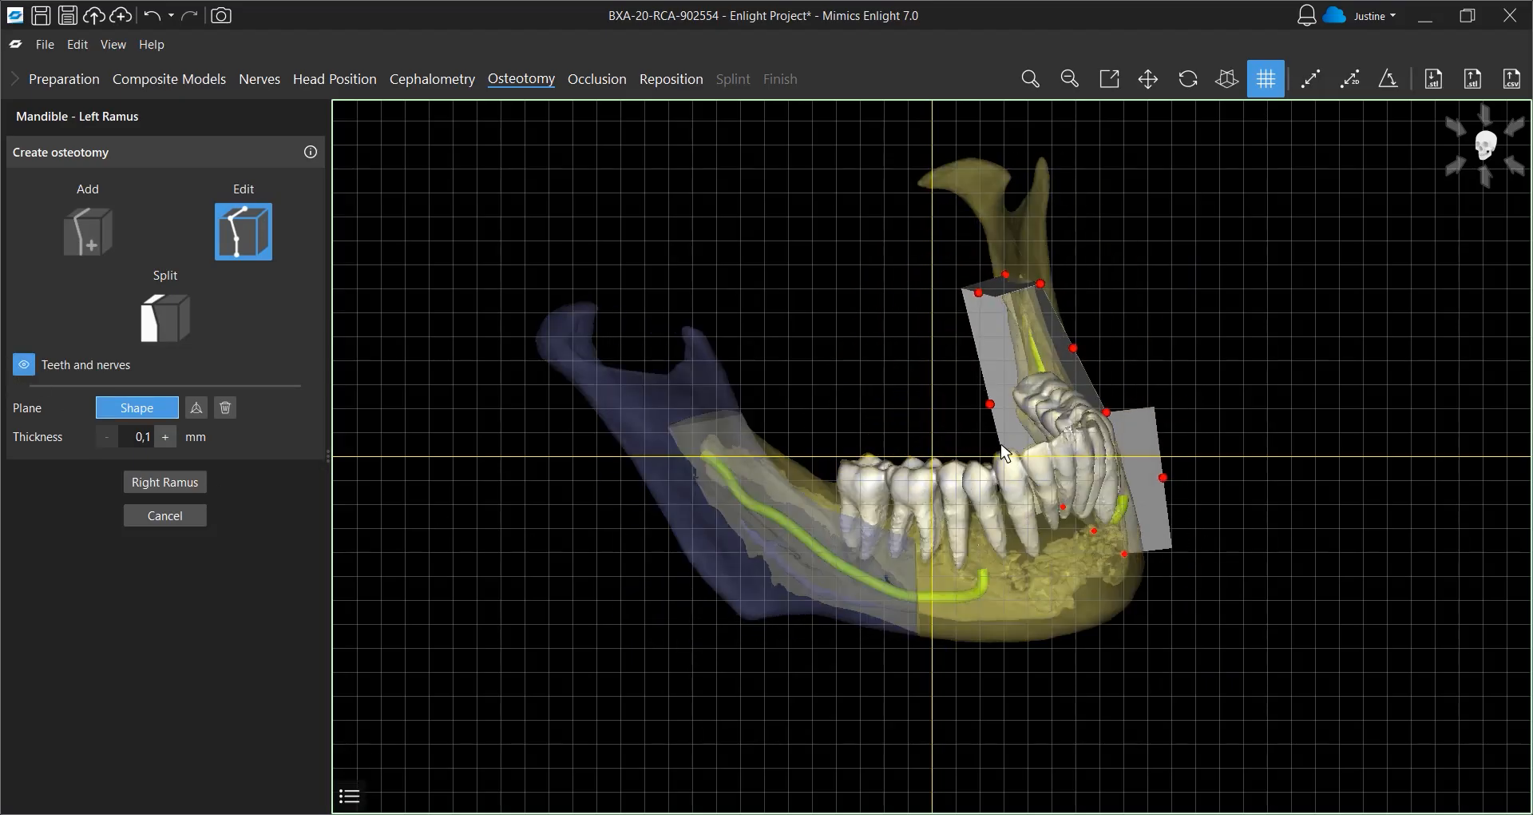
right_drag(1005, 453, 1049, 611)
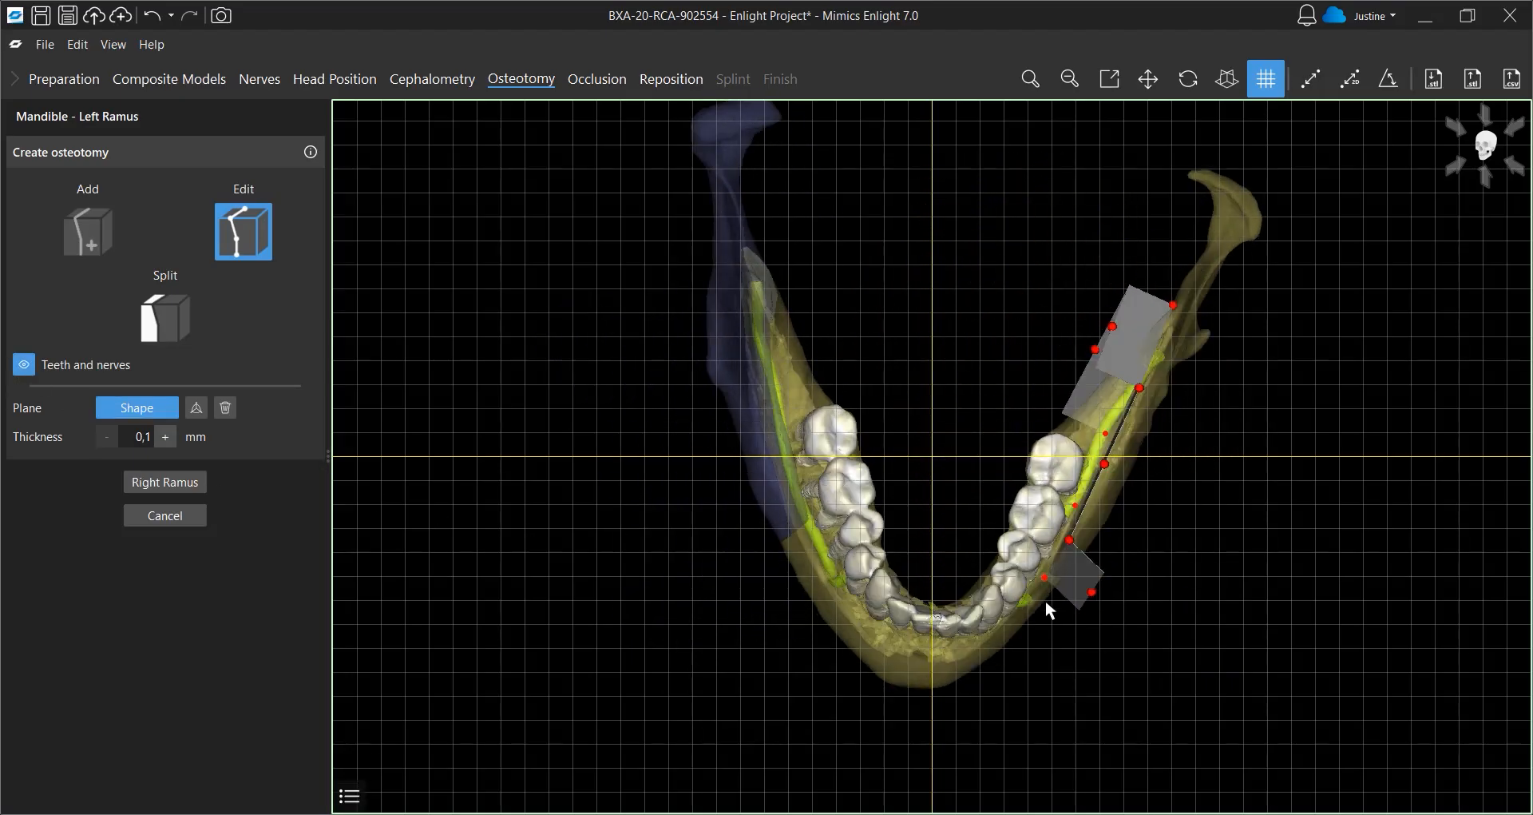
drag(1177, 304, 1200, 303)
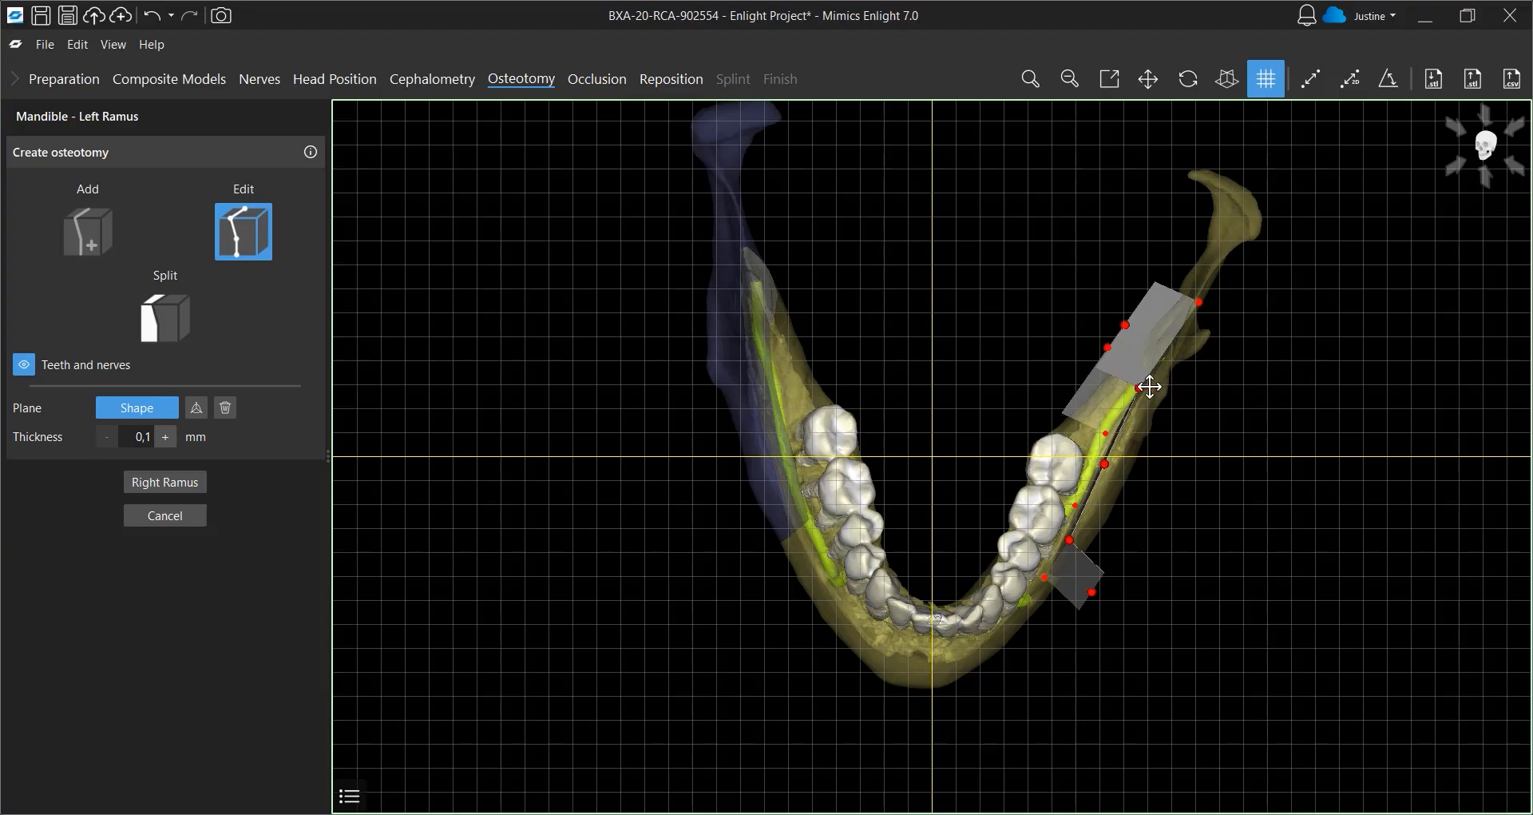
drag(1150, 387, 1157, 387)
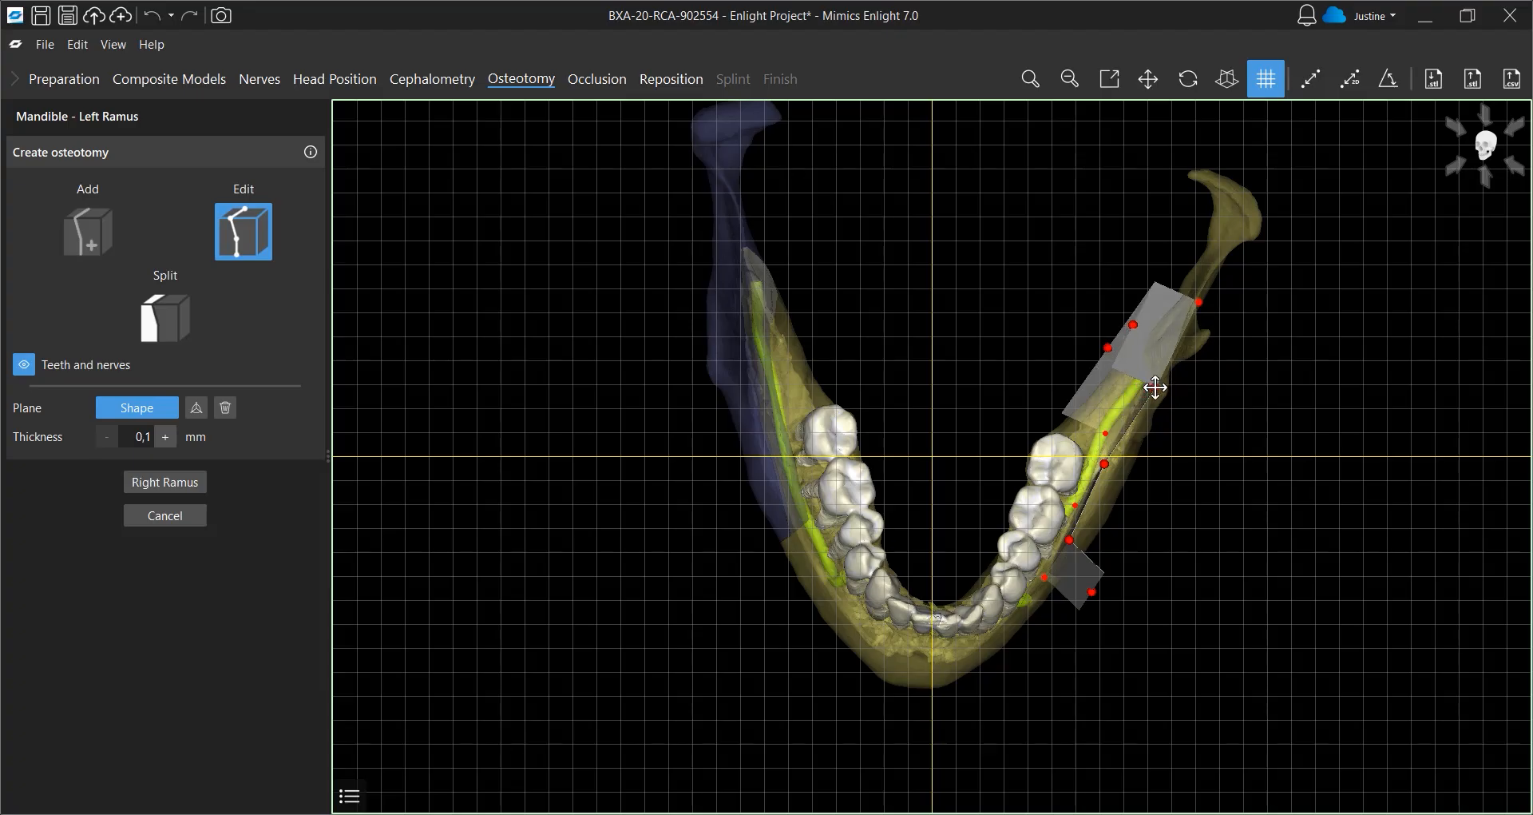
click(166, 332)
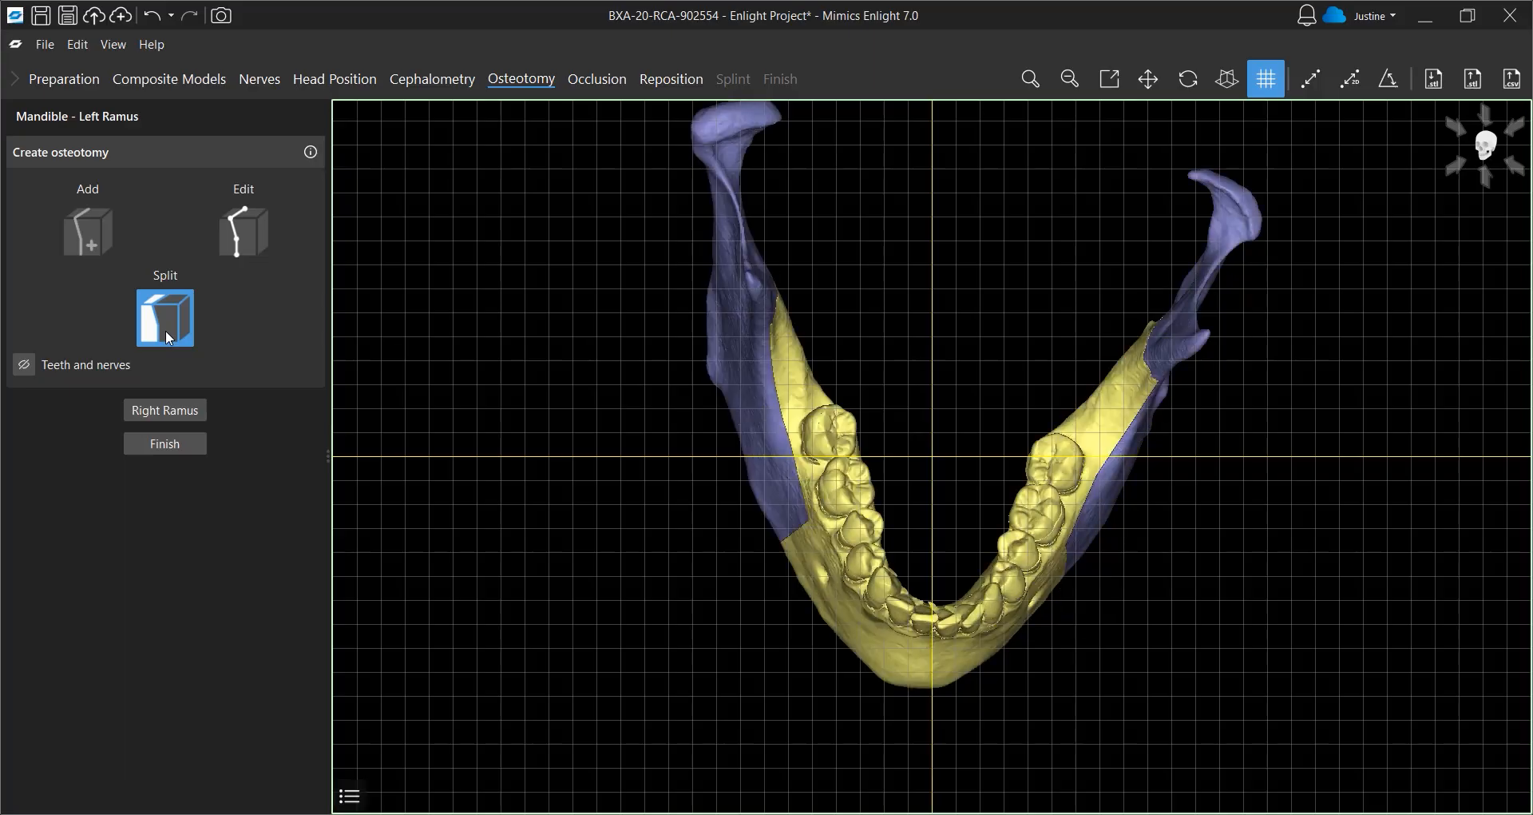
Finish the ramus osteotomies, continue to the Occlusion stage, and choose the Occlusion Cast method
click(191, 450)
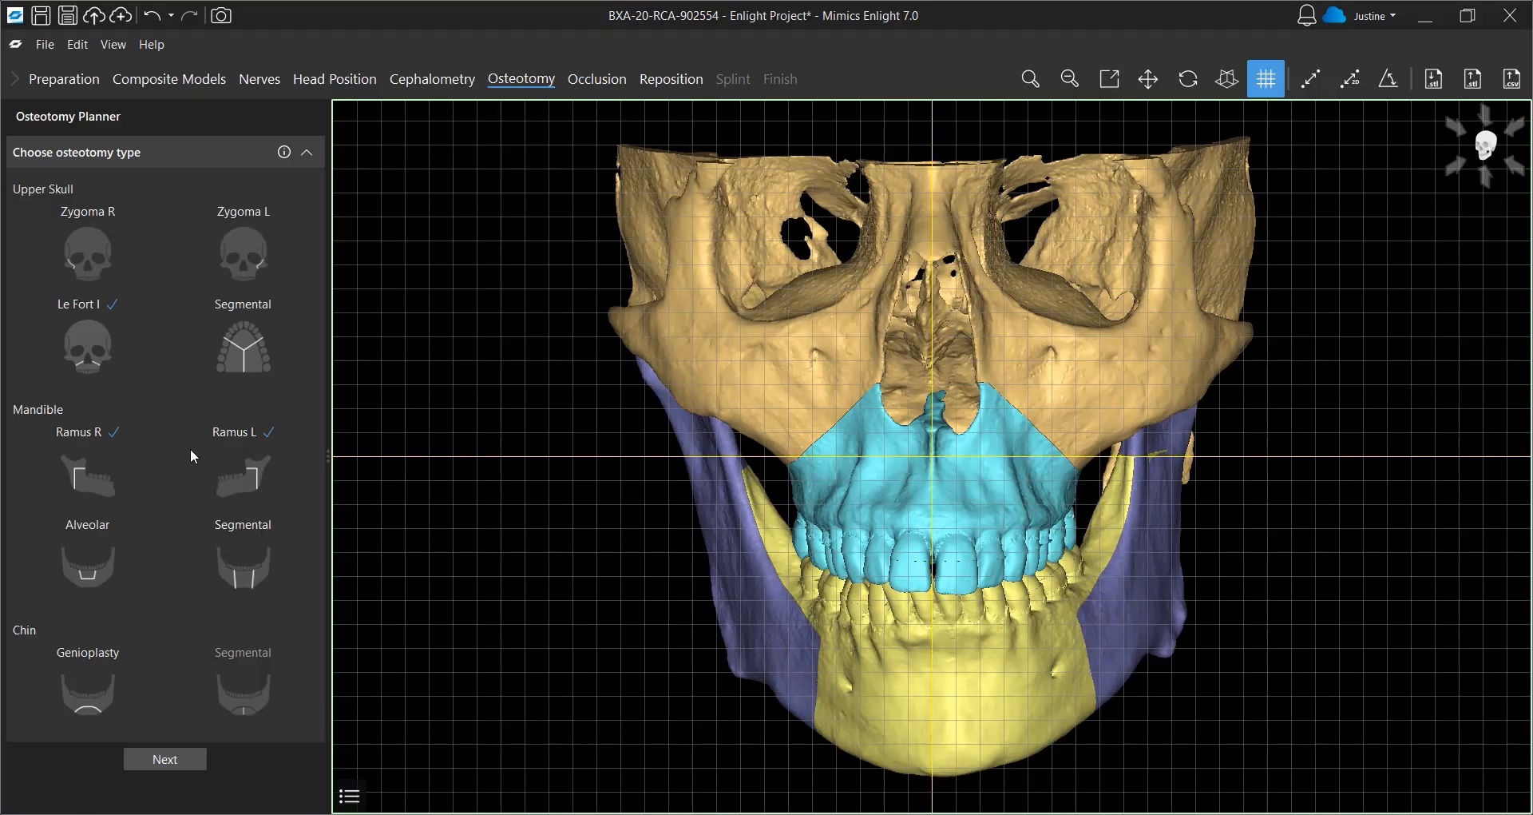
click(175, 757)
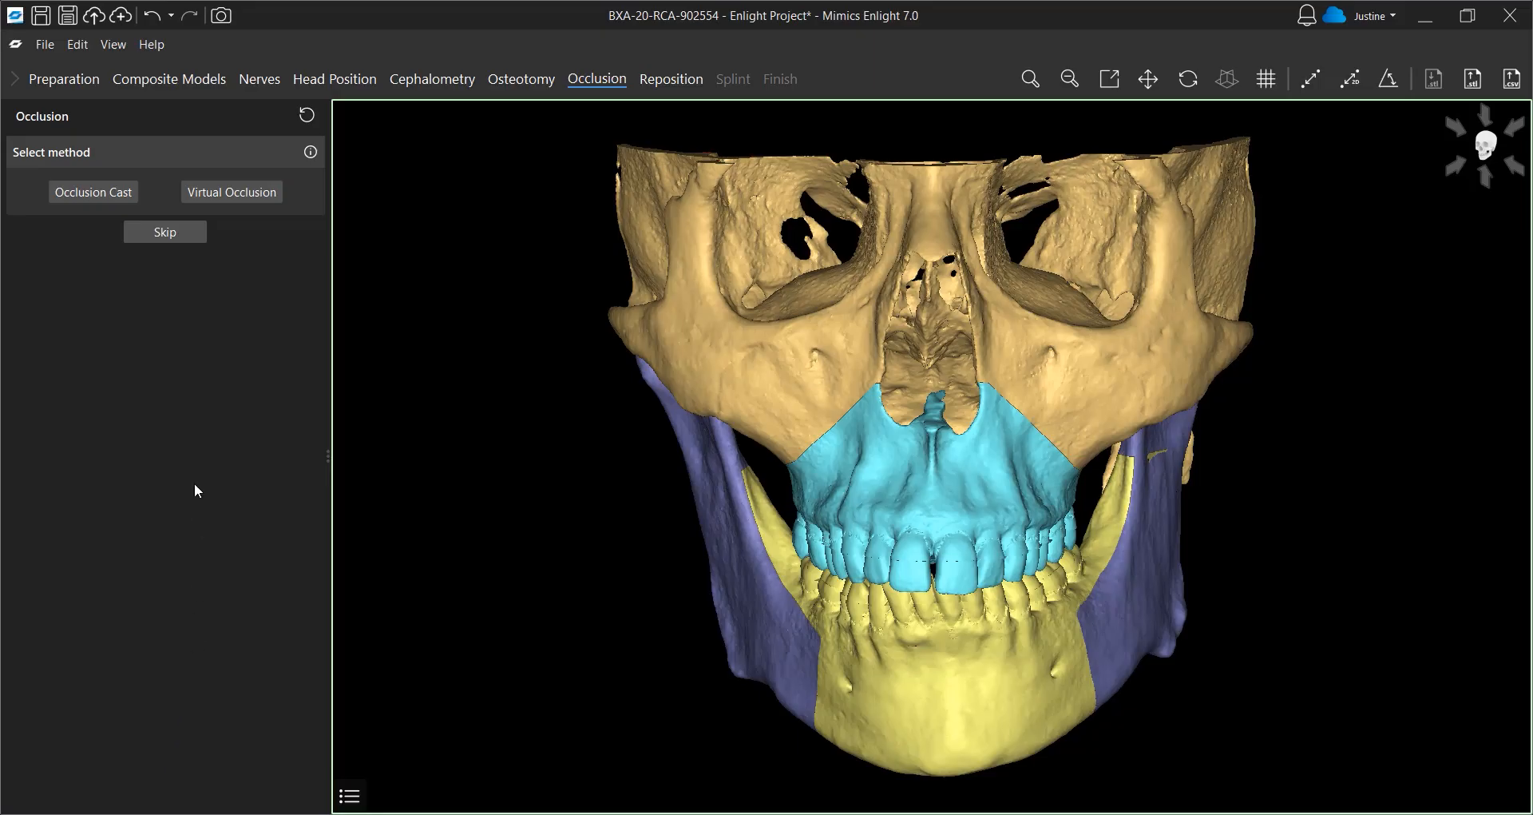
click(125, 196)
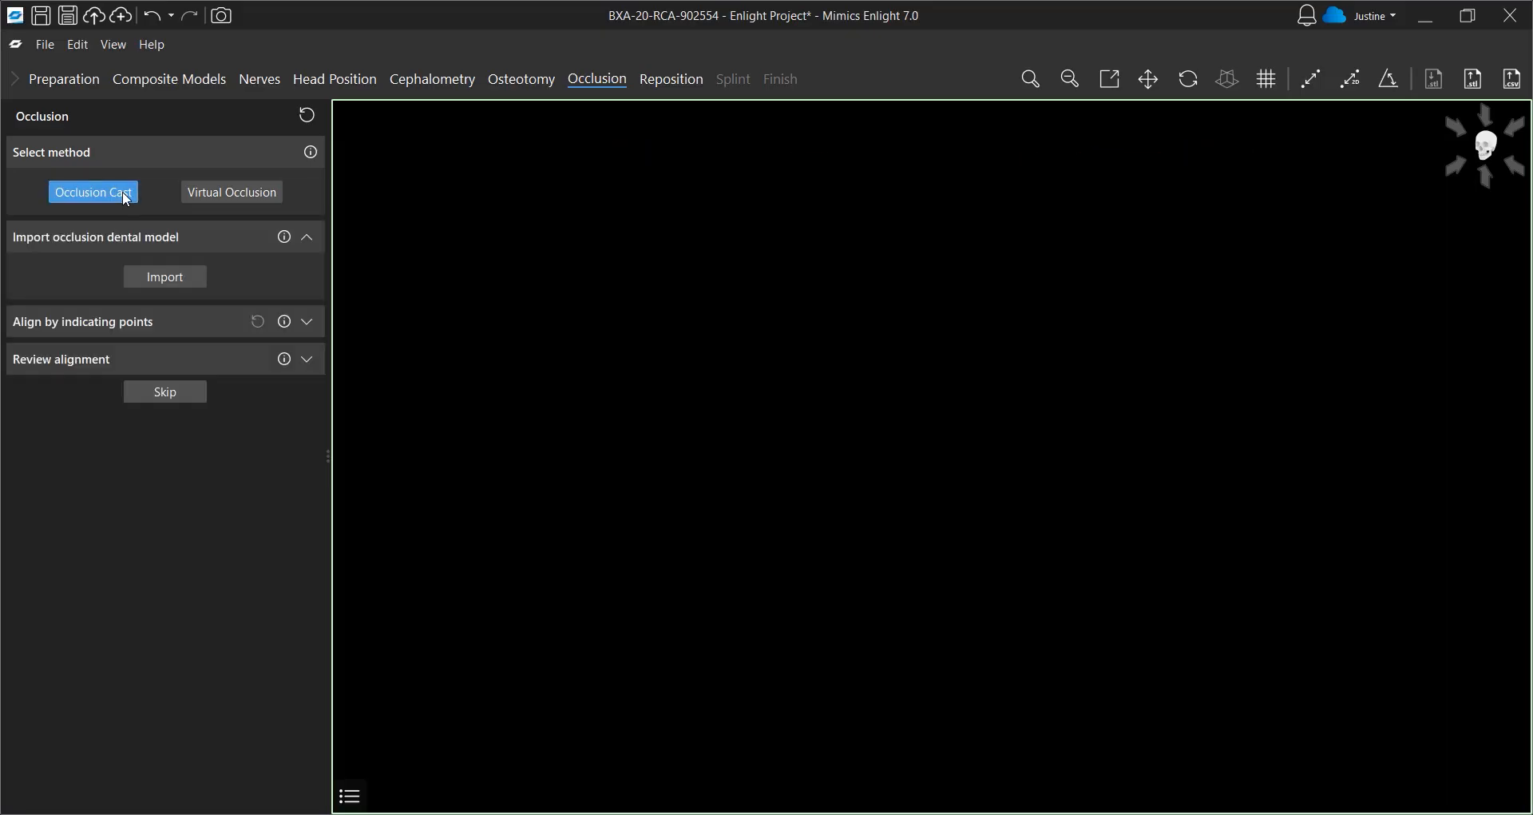
Import Occlusion_cast.stl as the occlusion dental model
click(162, 279)
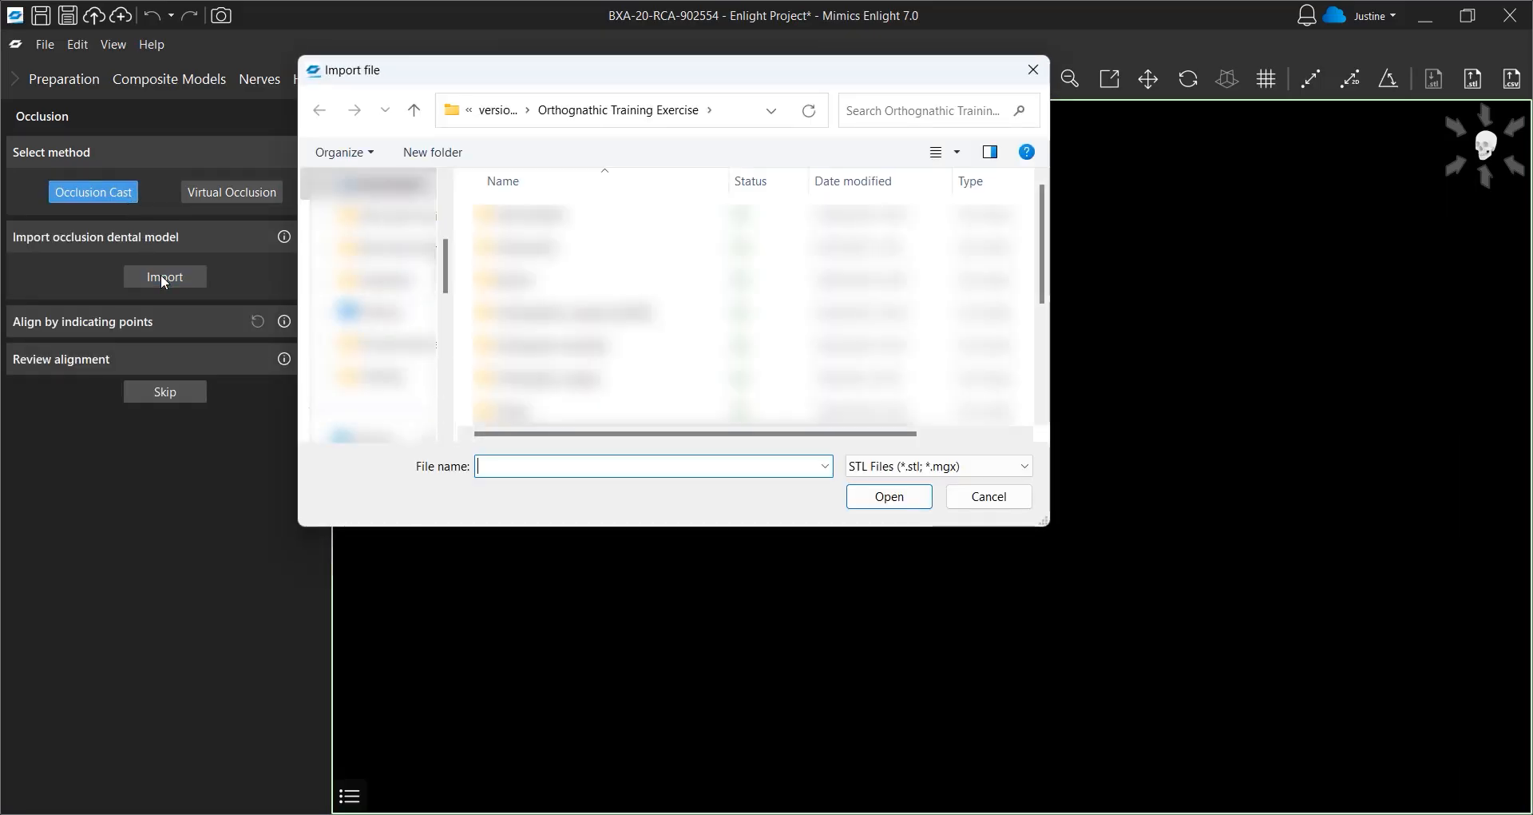
click(599, 411)
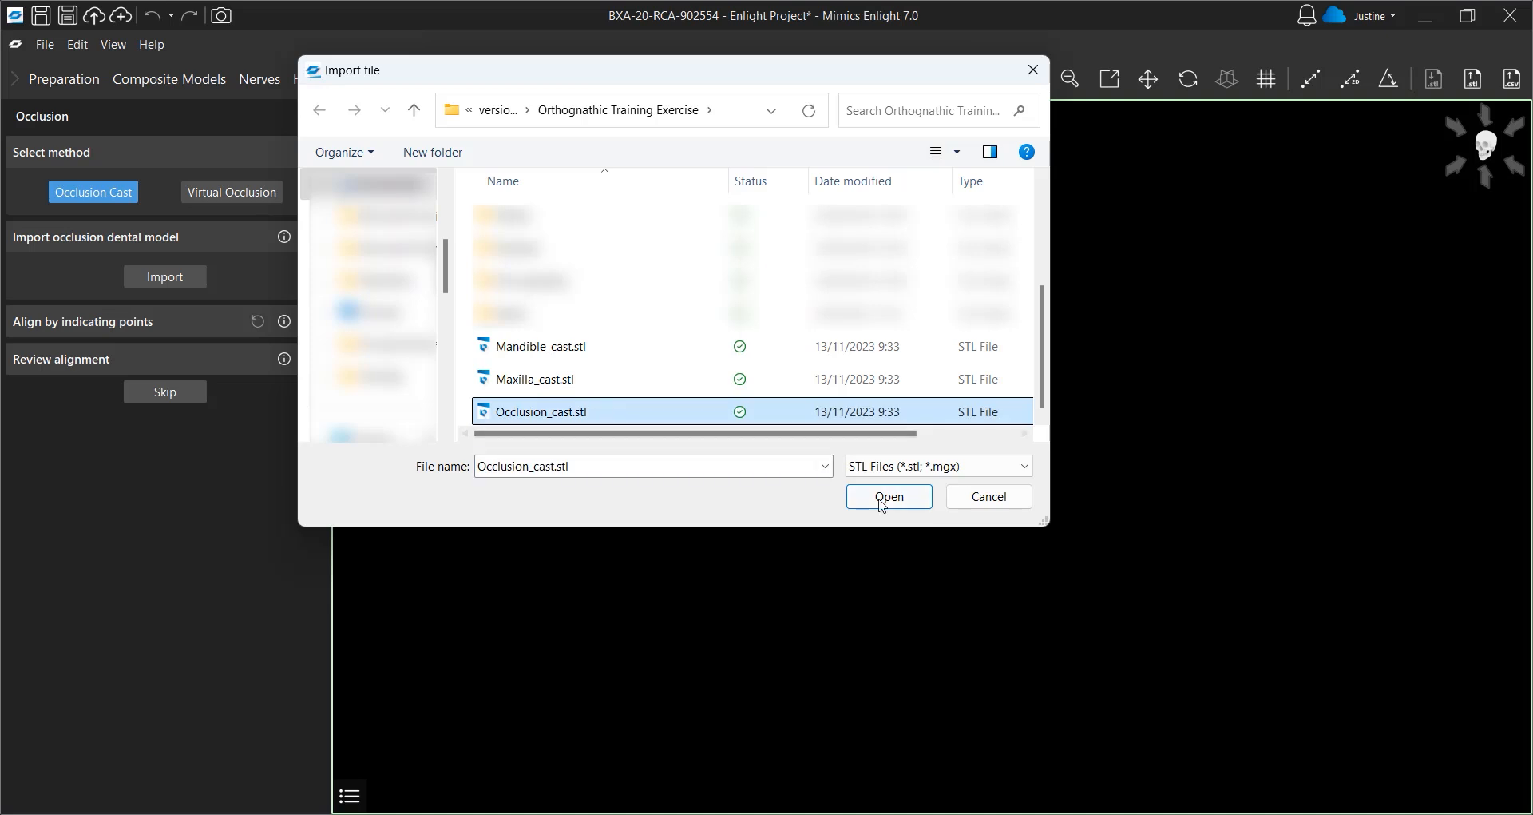
click(882, 500)
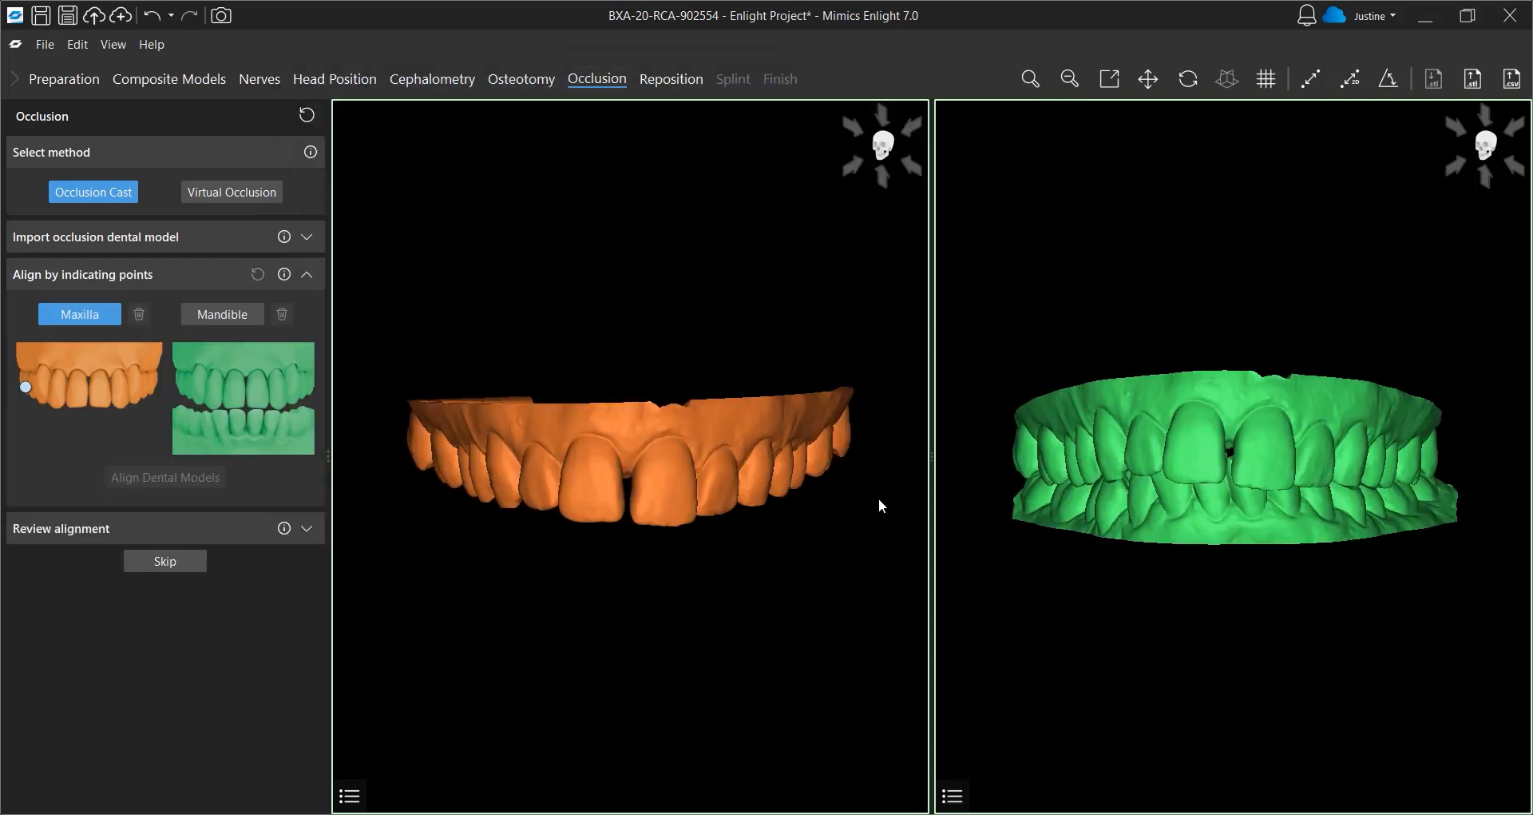
Indicate three matching point pairs between the maxilla cast and the occlusion cast
click(415, 453)
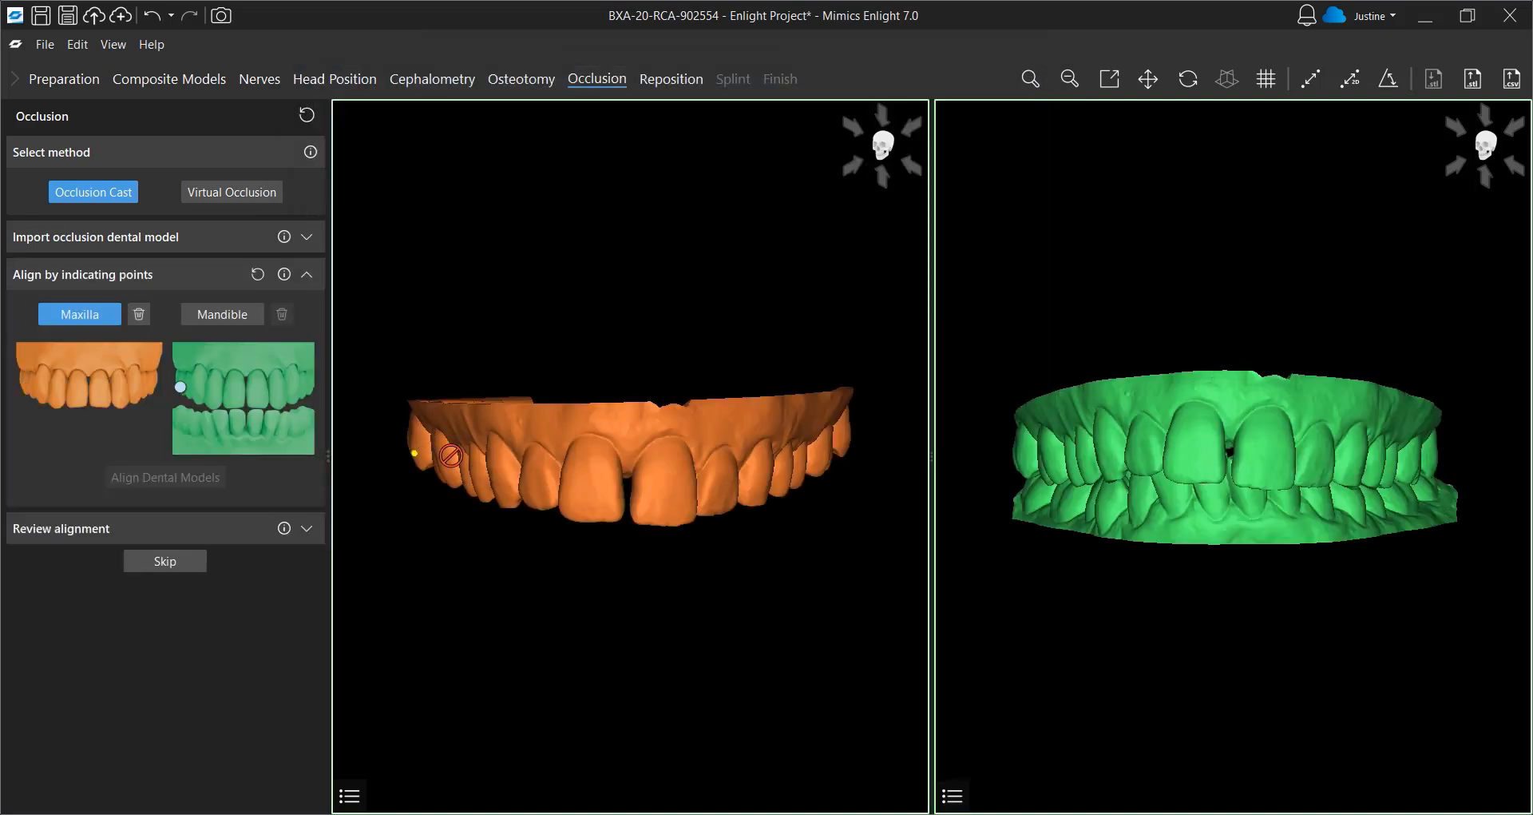
click(1022, 469)
click(640, 514)
click(1239, 477)
click(846, 447)
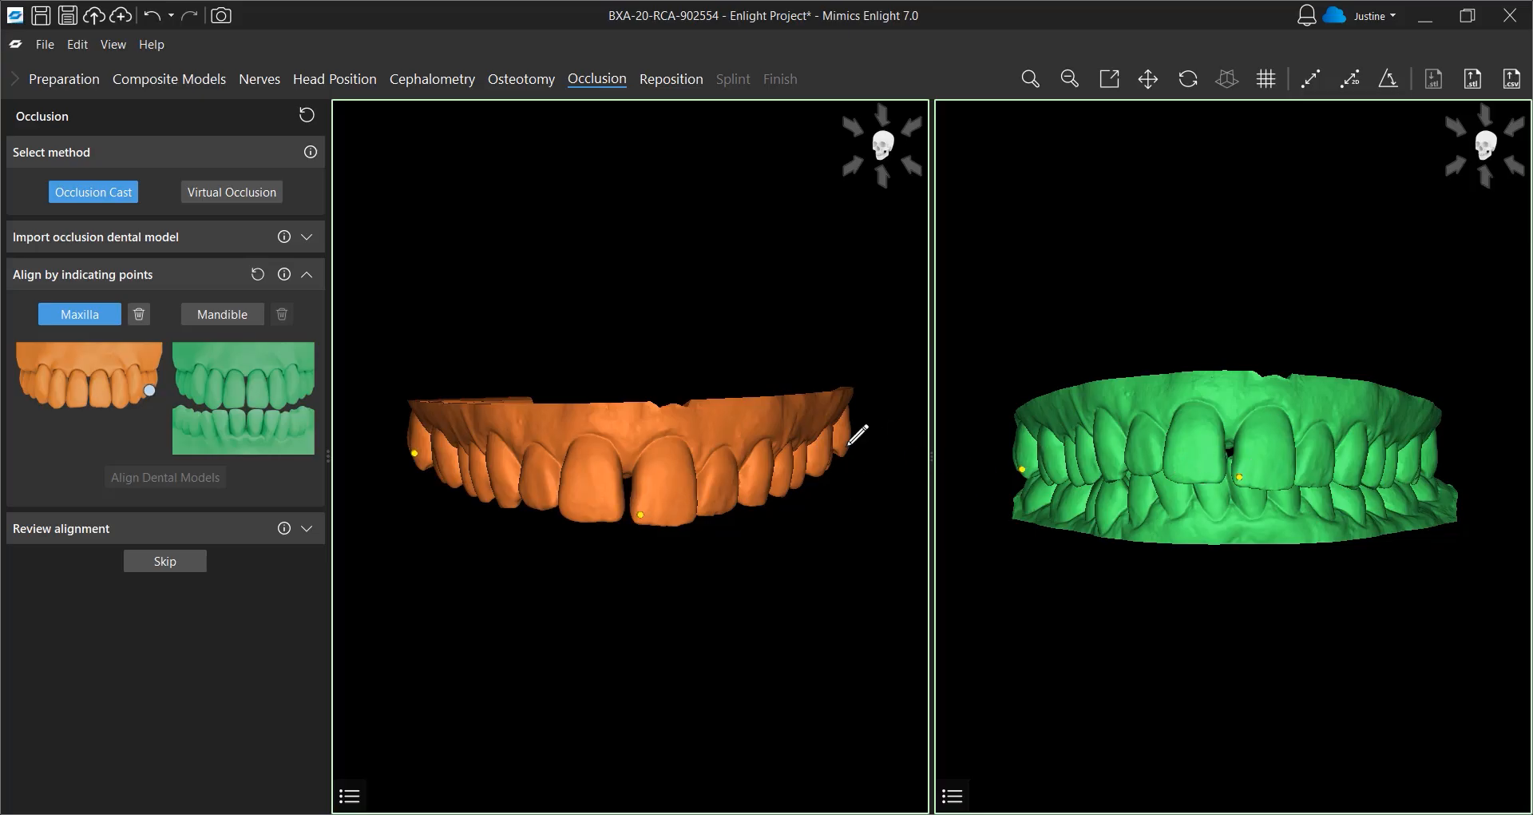
click(1436, 461)
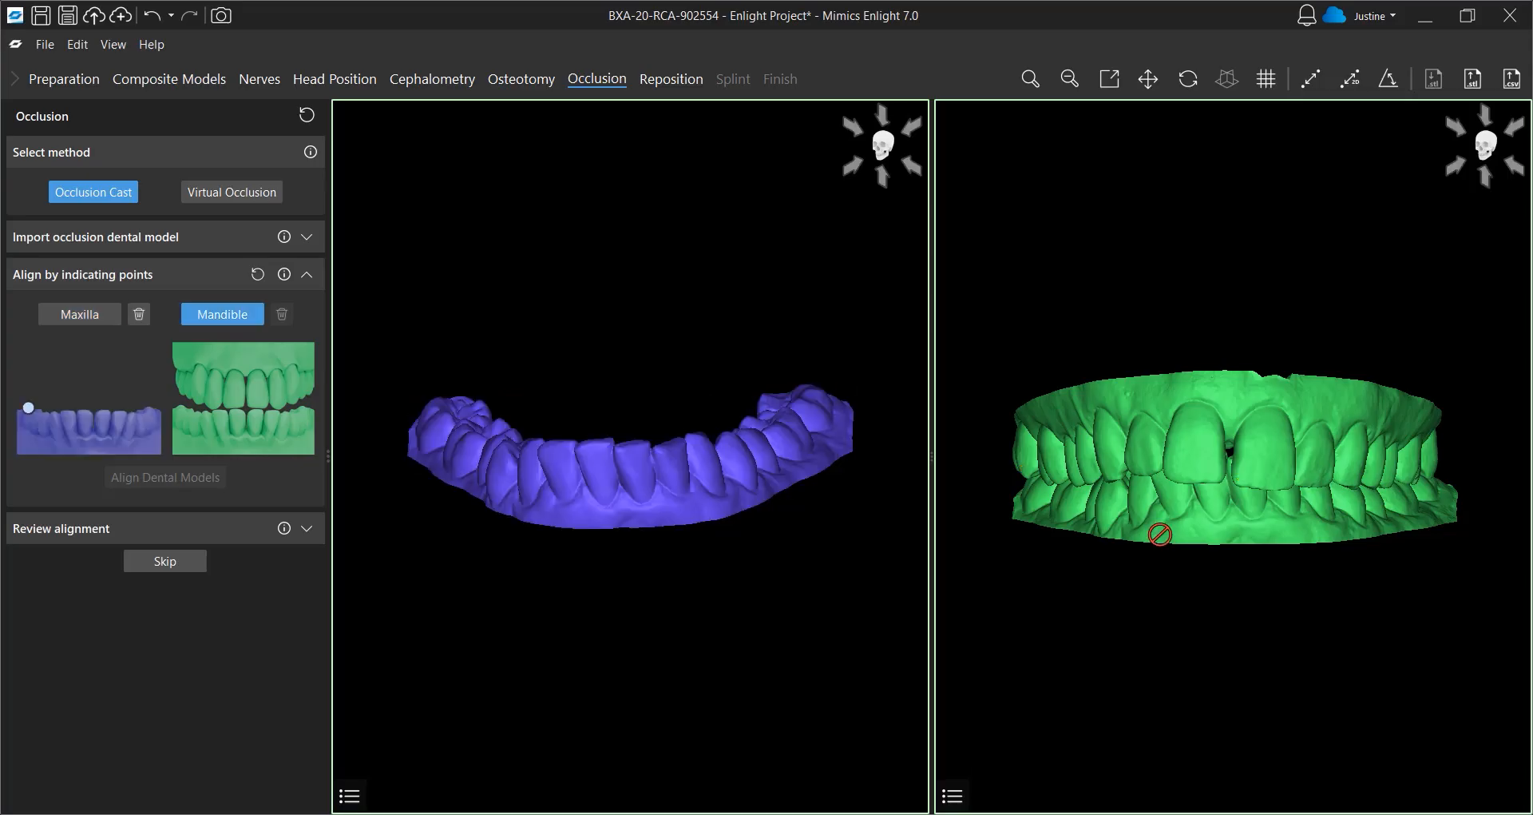
Indicate three matching point pairs between the mandible cast and the occlusion cast
click(433, 423)
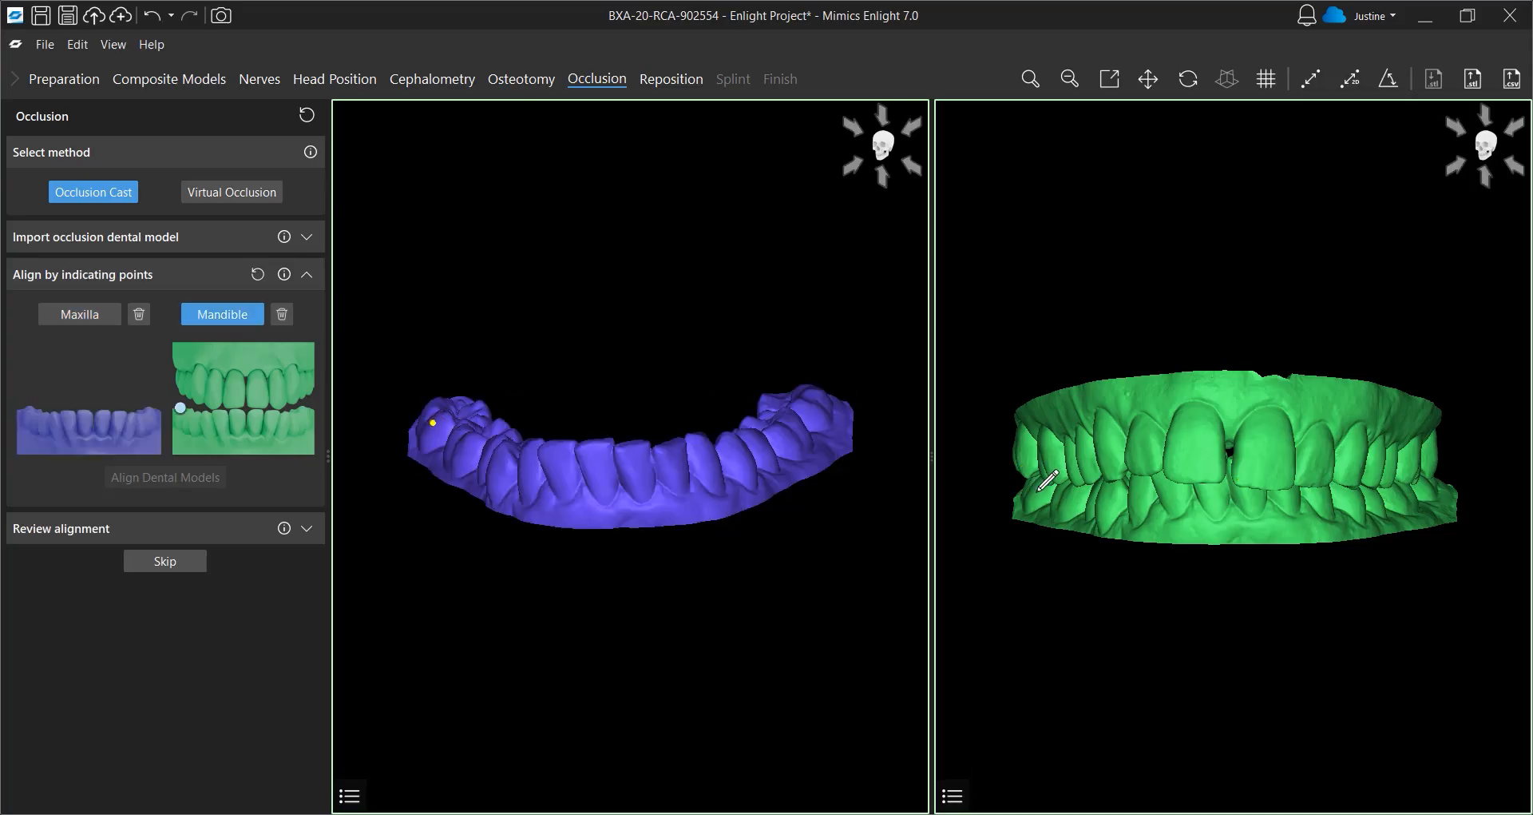
click(637, 462)
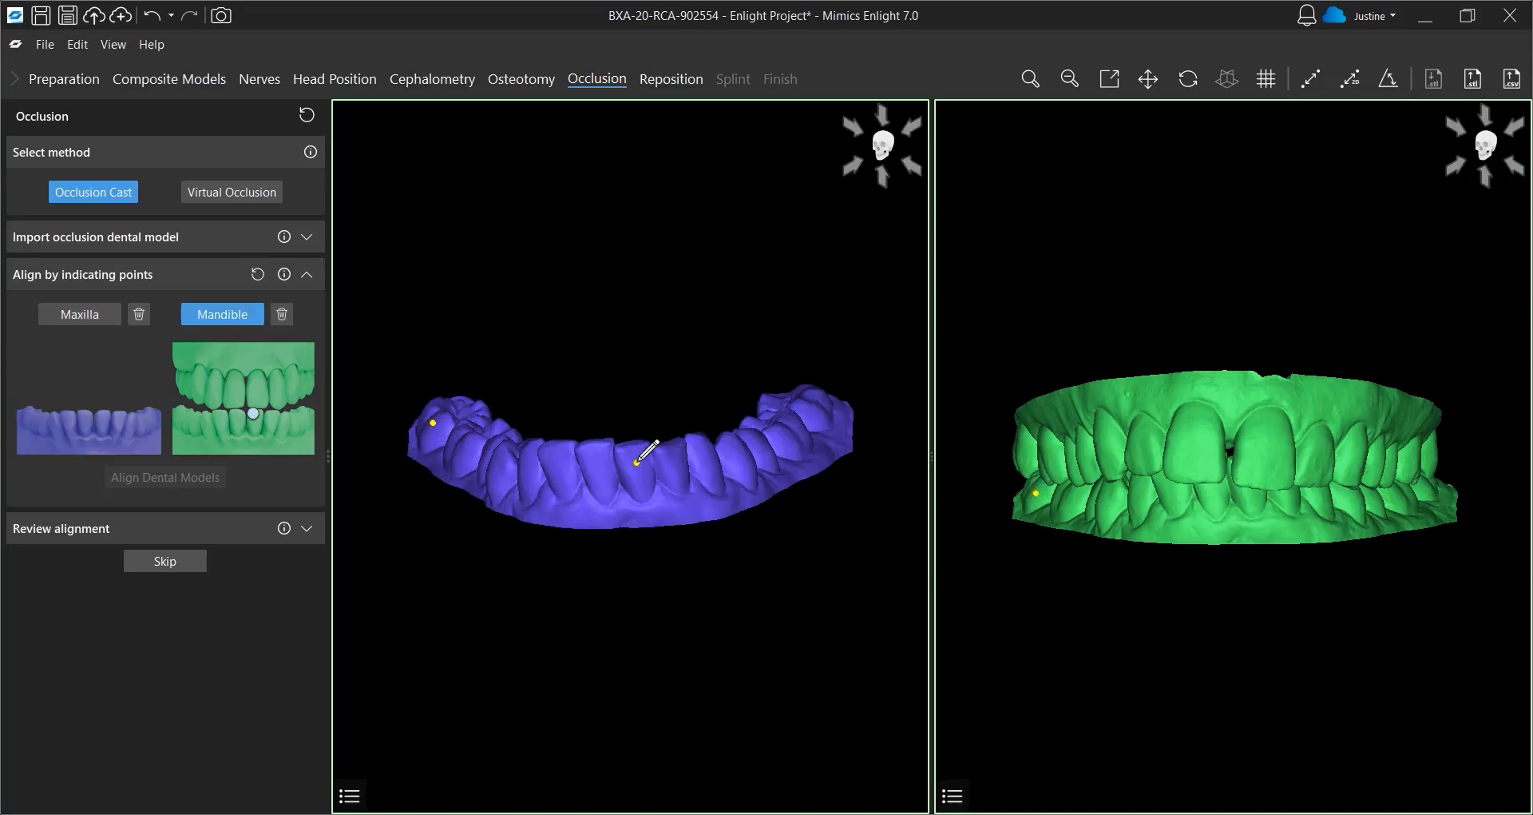
click(1249, 493)
click(829, 416)
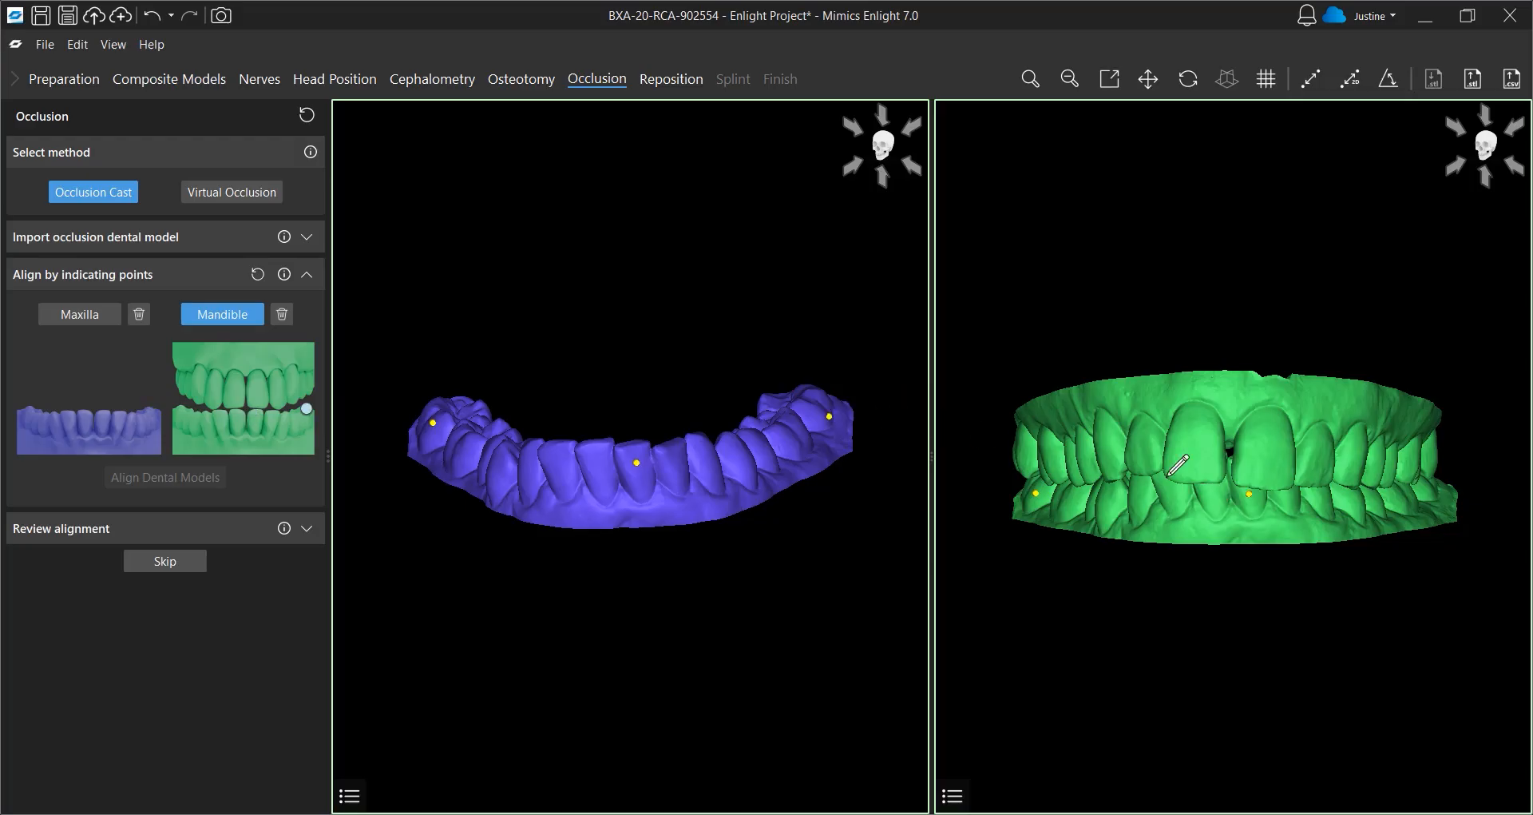
click(1436, 491)
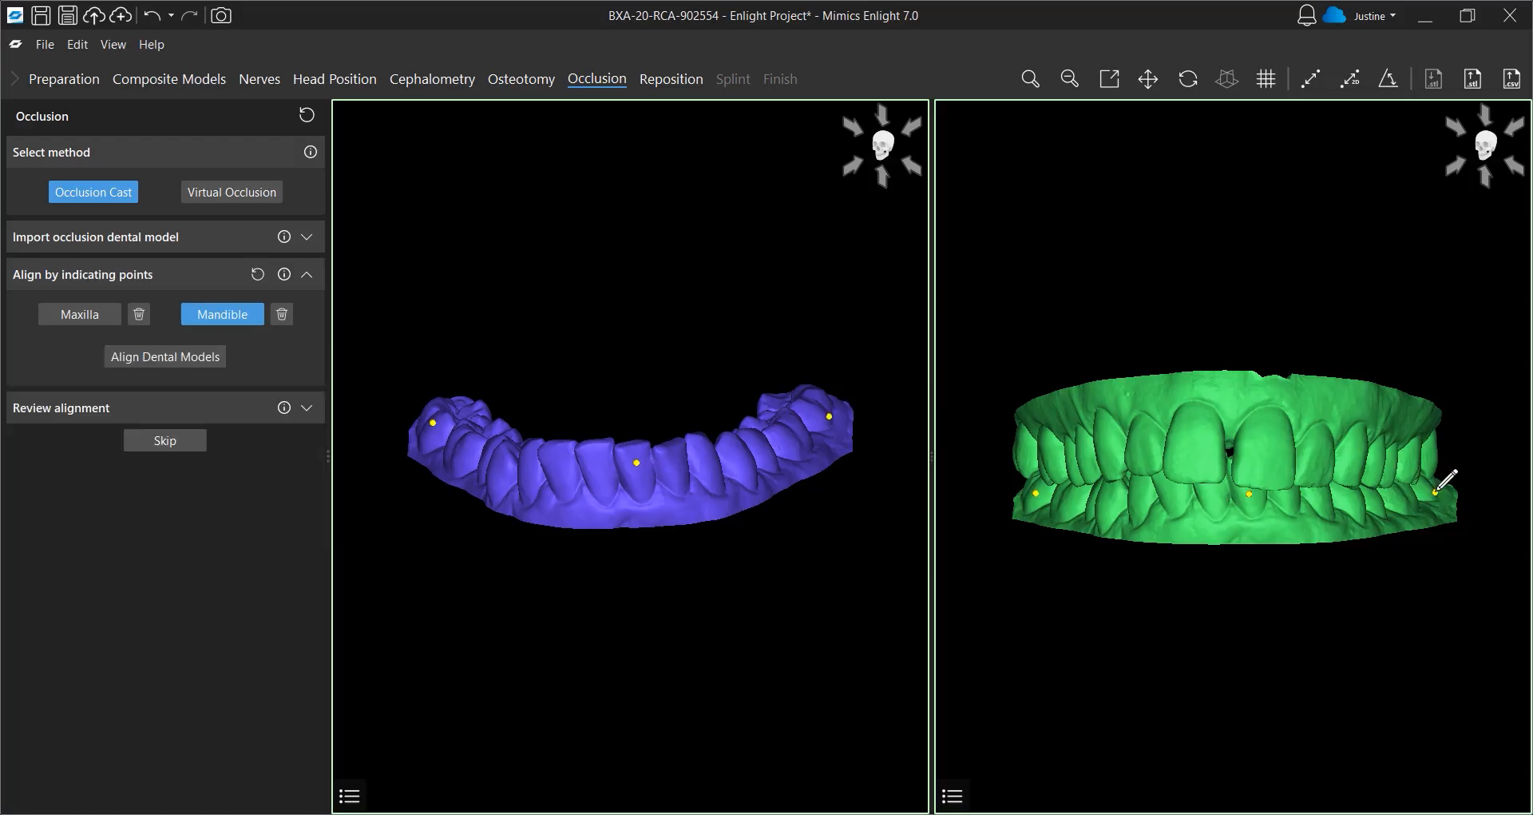
Align the dental models, review the alignment in the slice views, and continue to Reposition
click(182, 361)
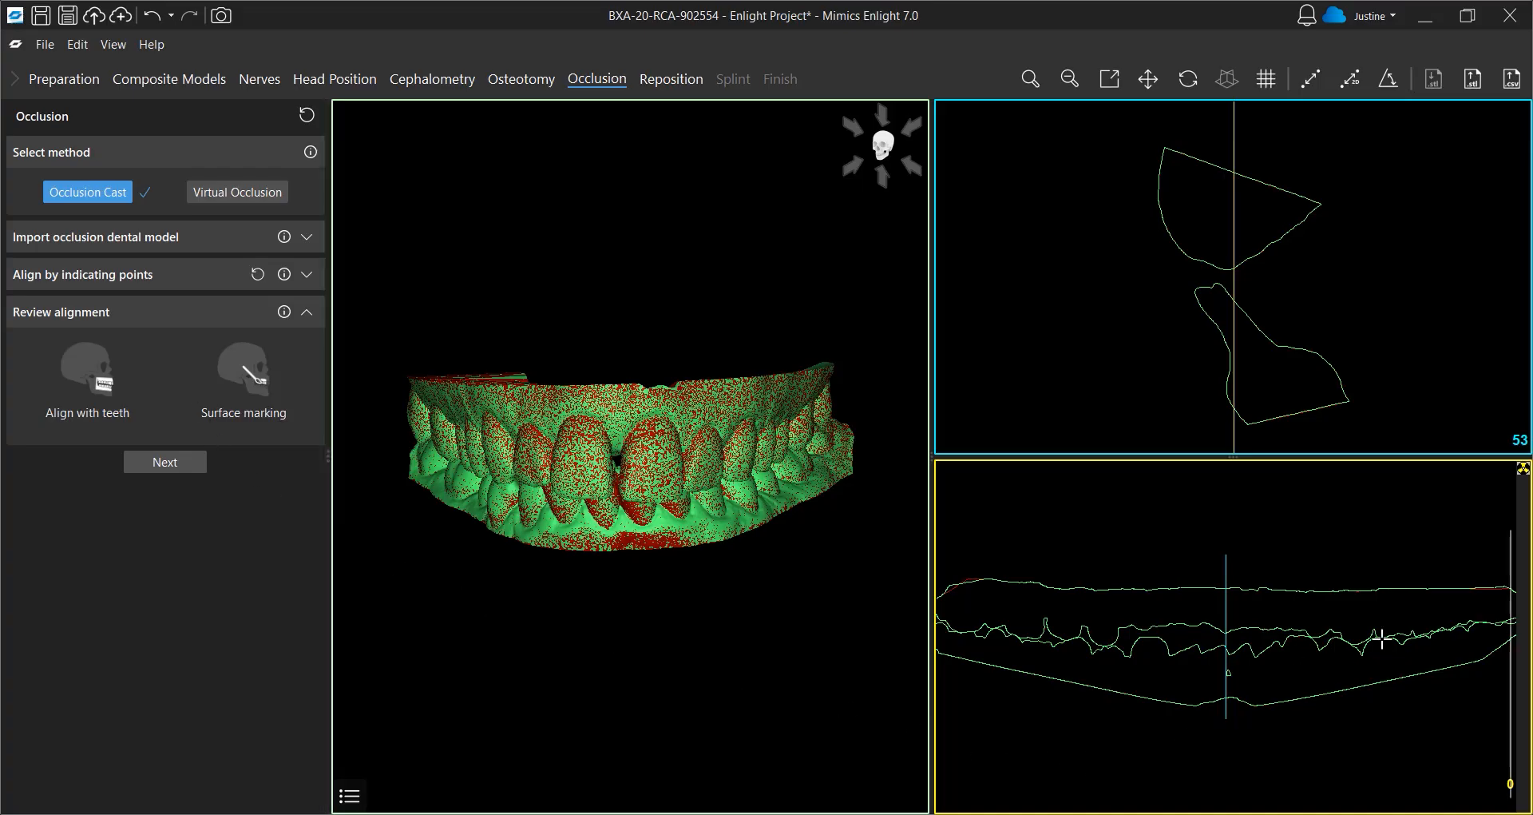
scroll(1382, 639, up, 1)
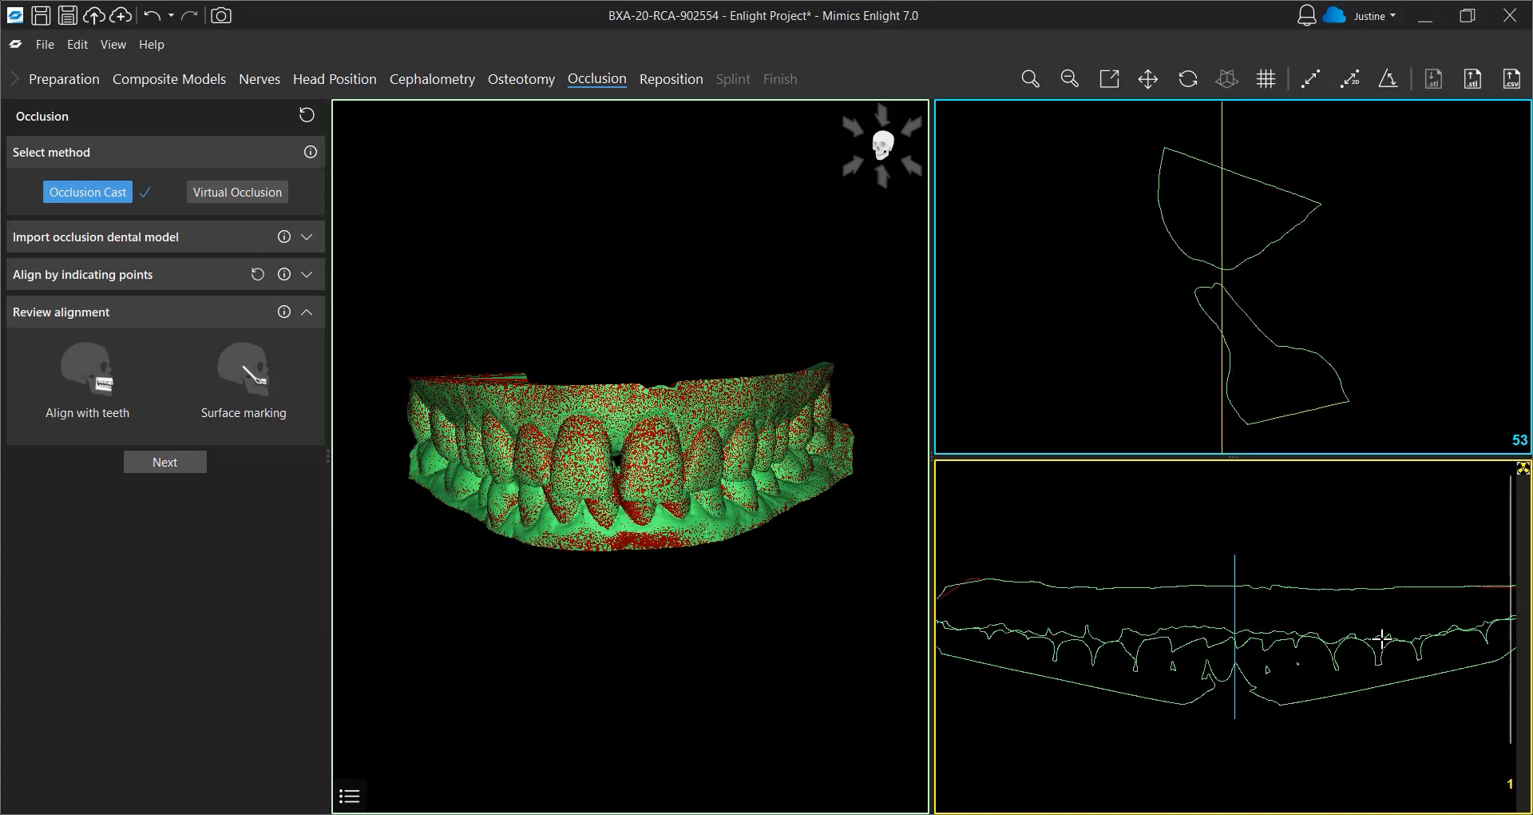
scroll(1381, 639, down, 1)
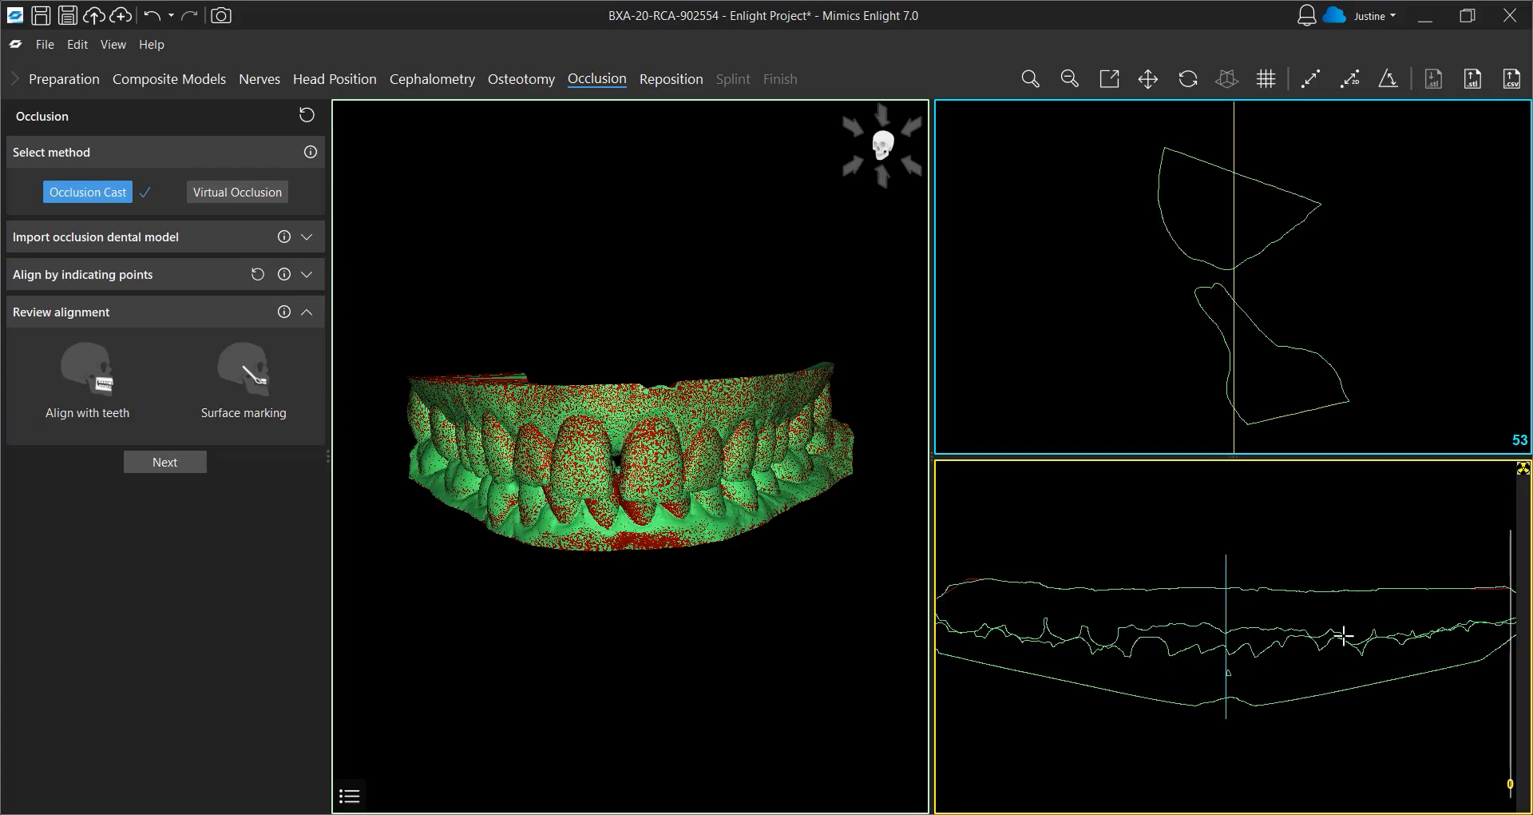
click(160, 465)
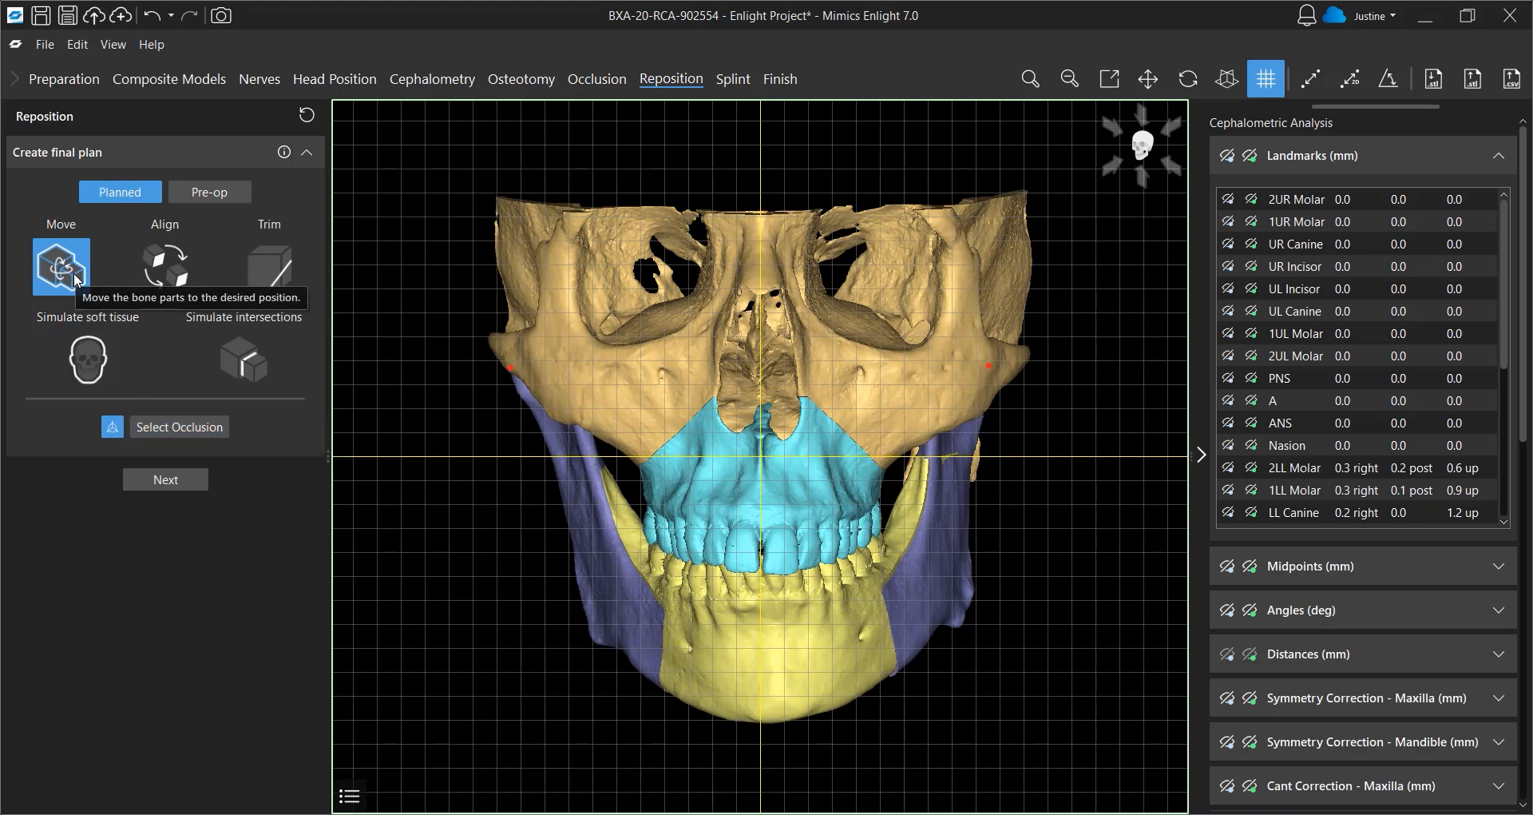
Select the occlusion and move the jaw complex 2.5 mm anteriorly in the lateral view
click(599, 577)
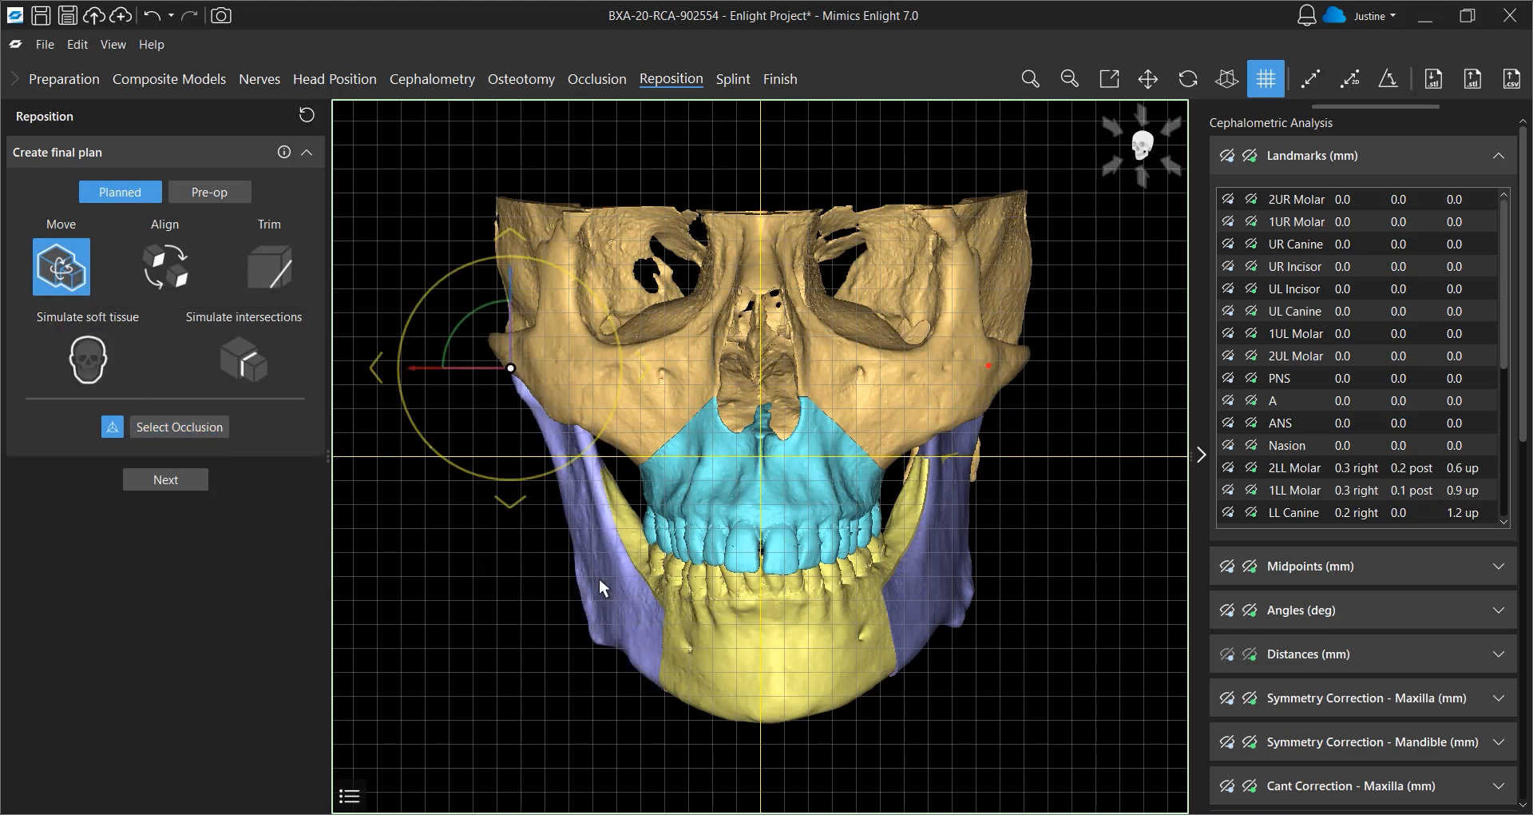
ctrl+click(932, 566)
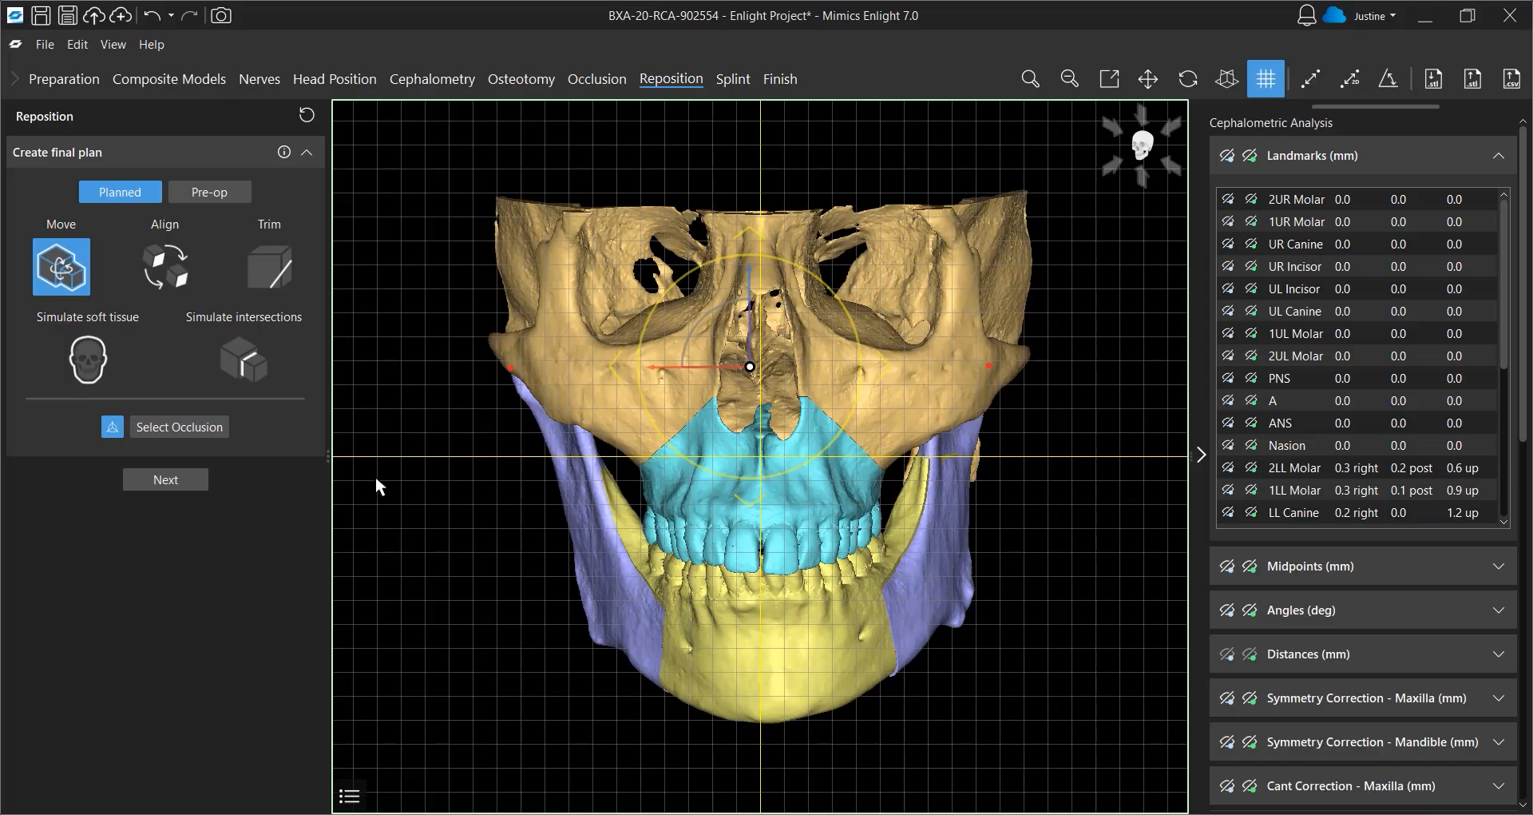
click(198, 429)
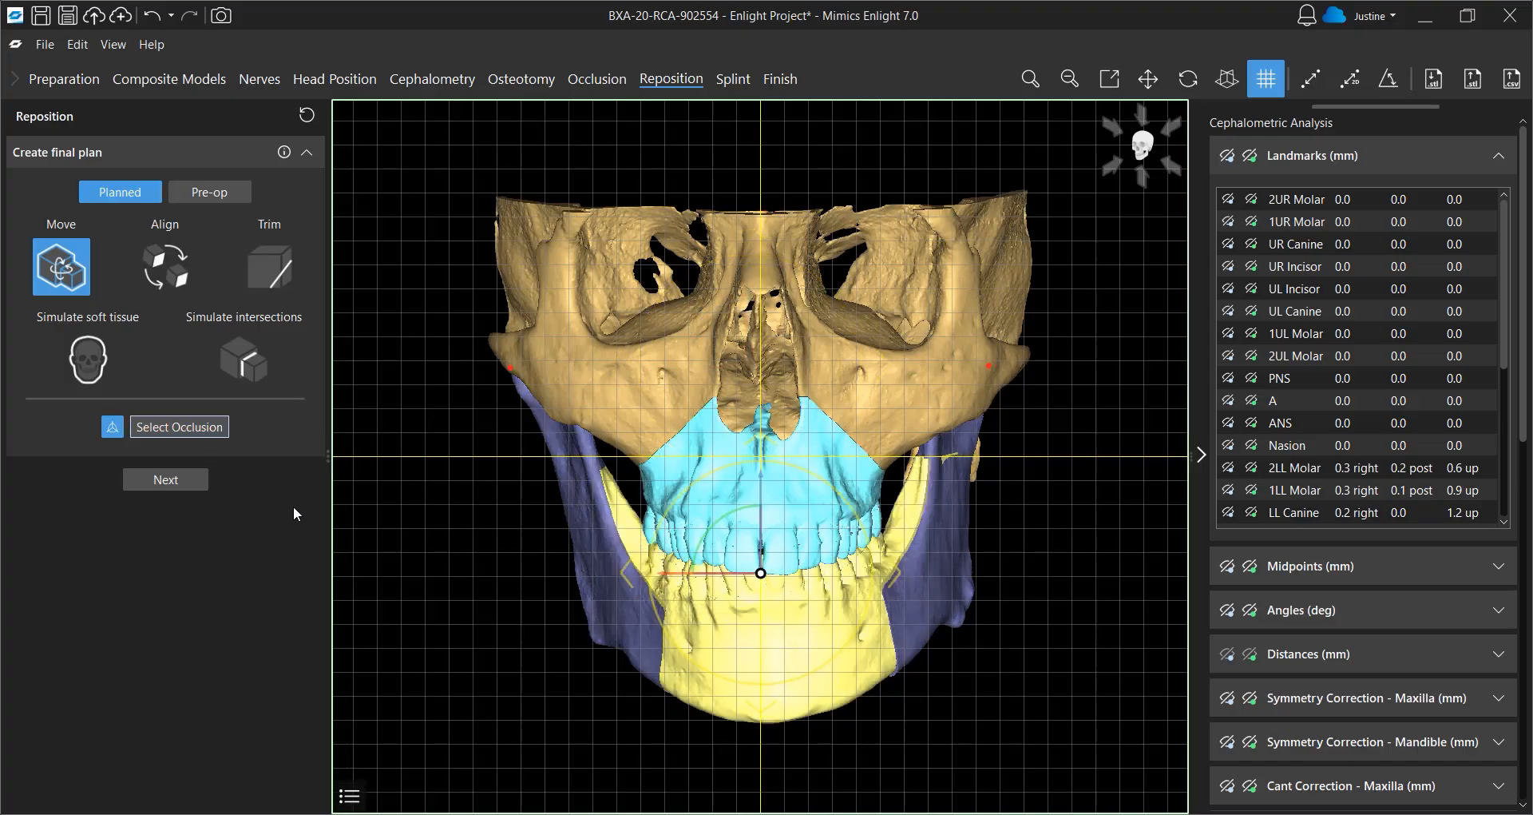
right_drag(515, 544, 592, 543)
right_drag(591, 543, 693, 533)
mouse_move(1021, 583)
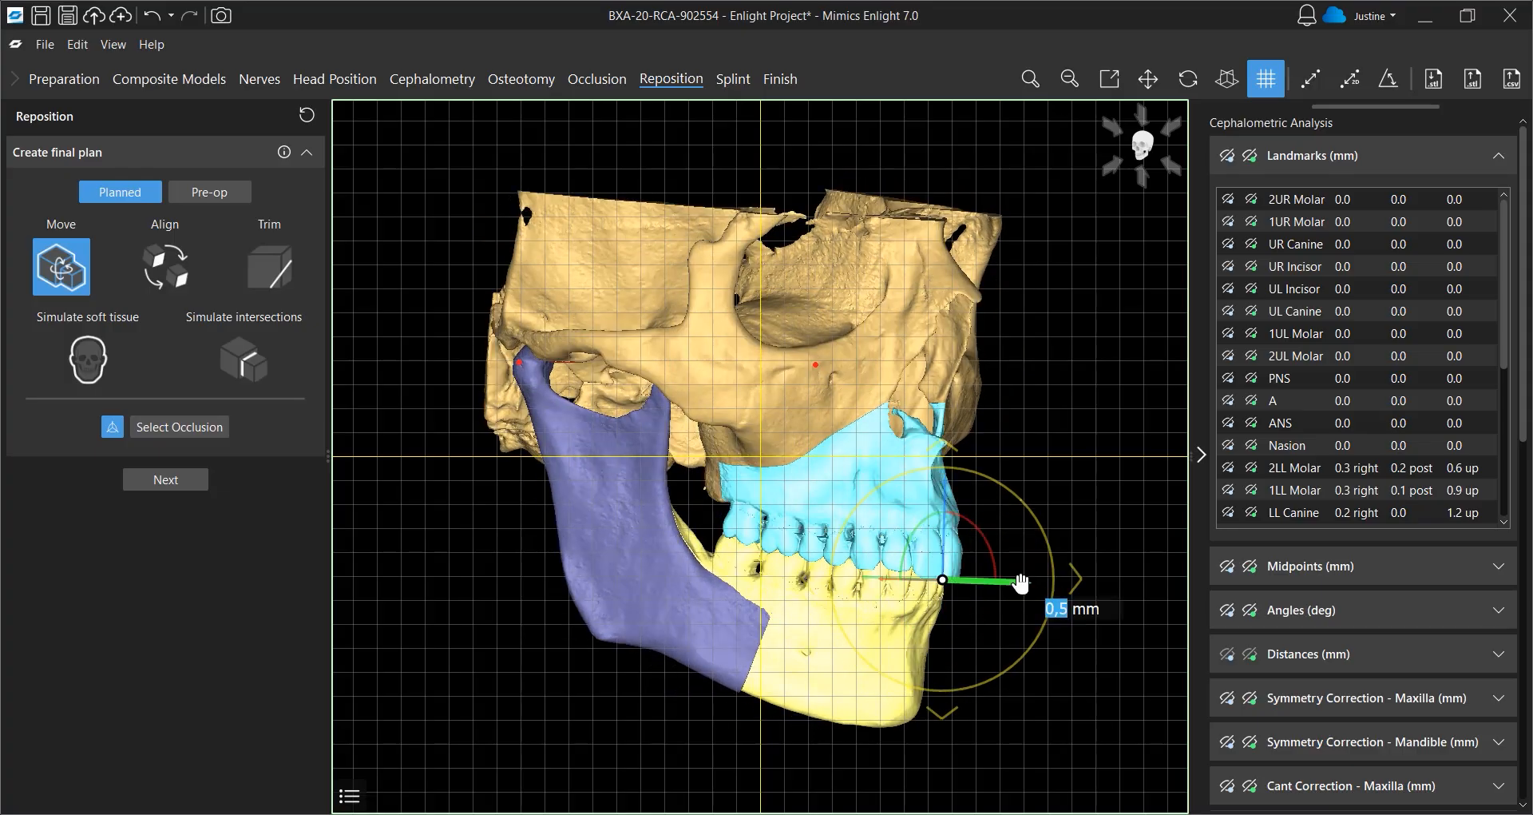
drag(1022, 583, 1024, 587)
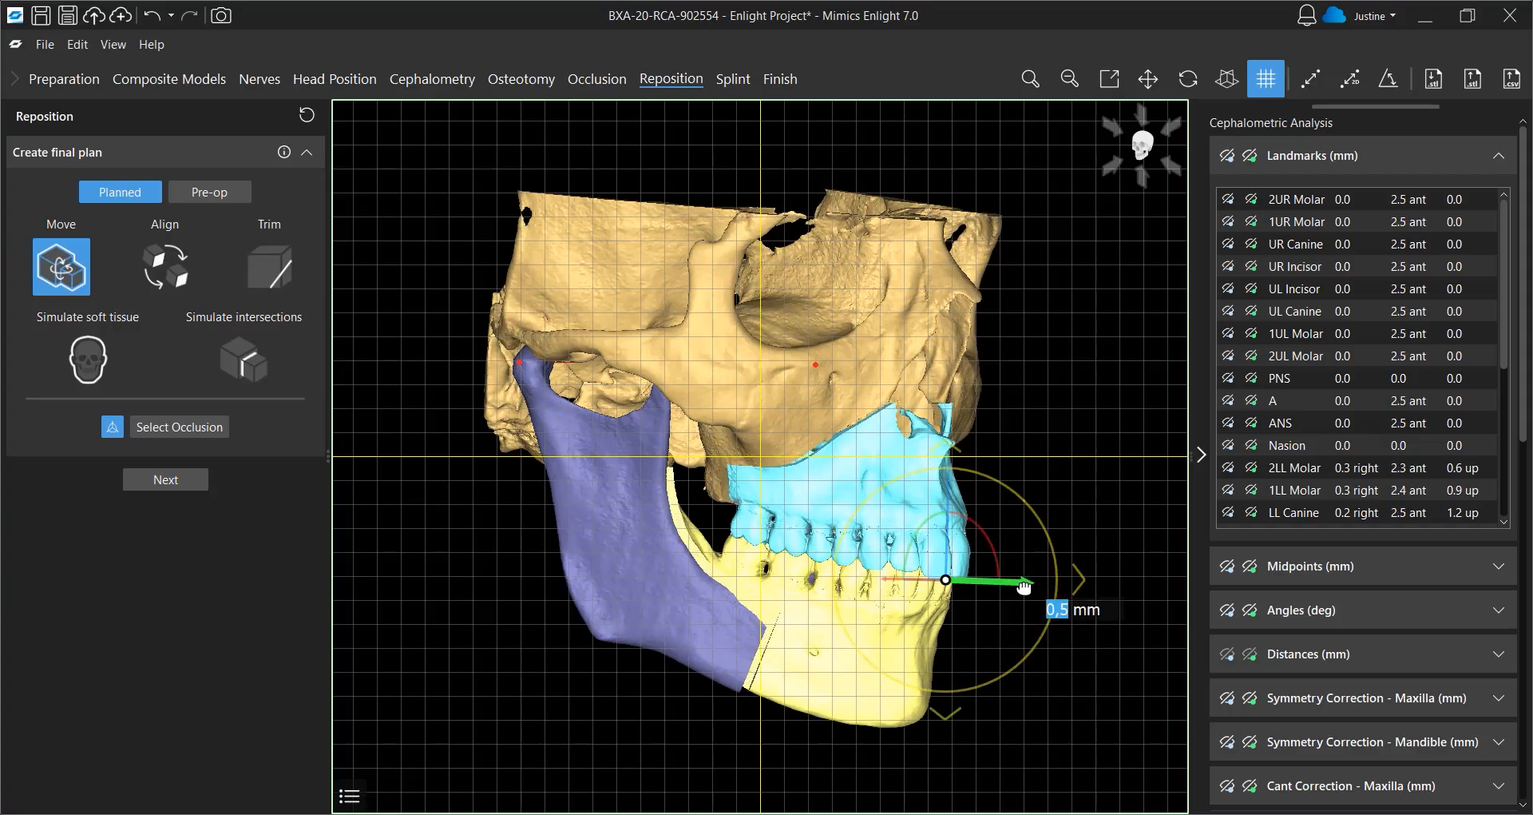
right_drag(1025, 587, 861, 585)
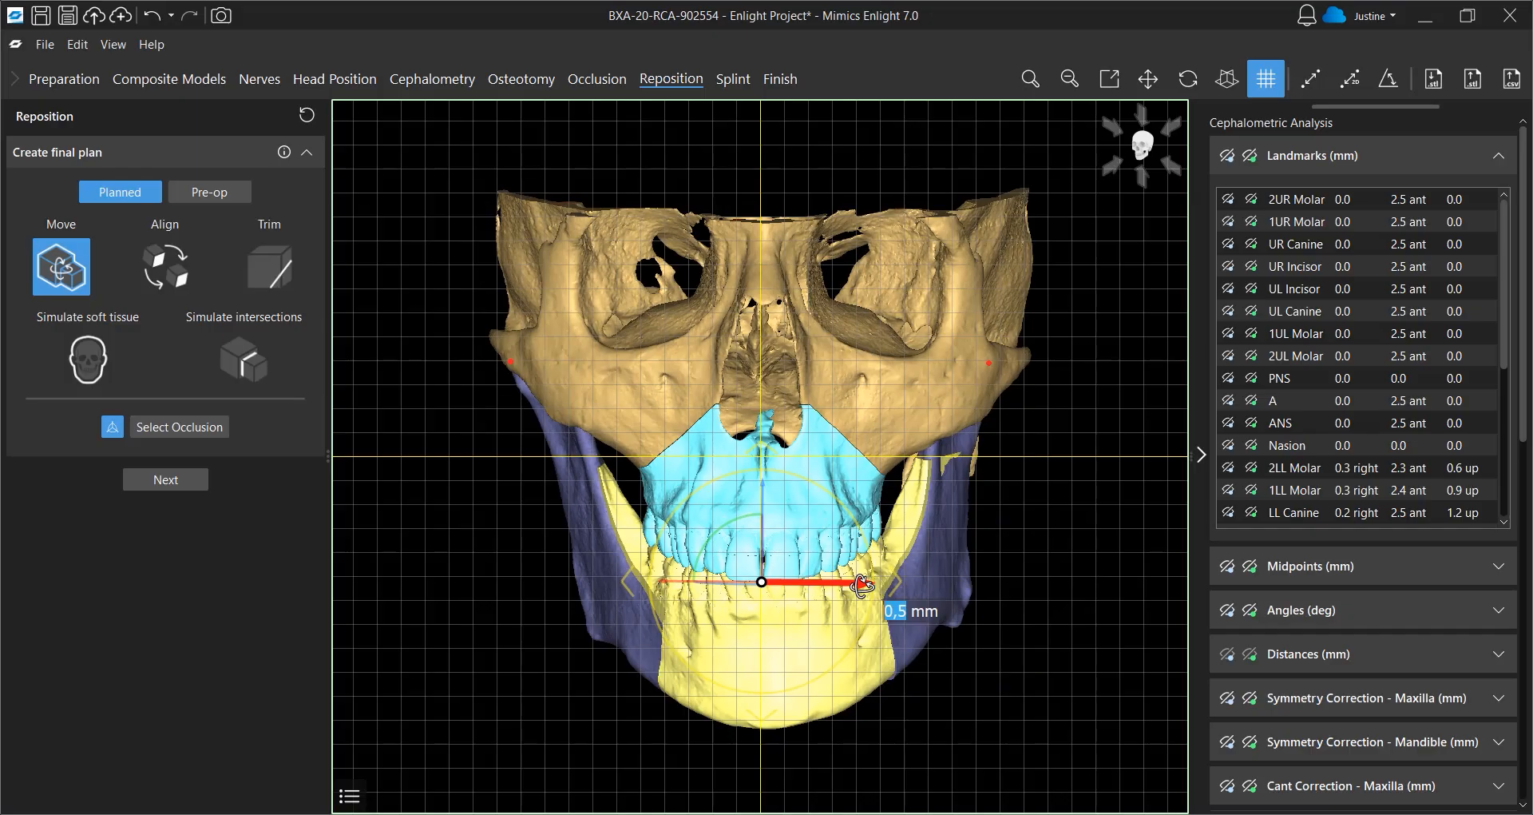
right_click(873, 677)
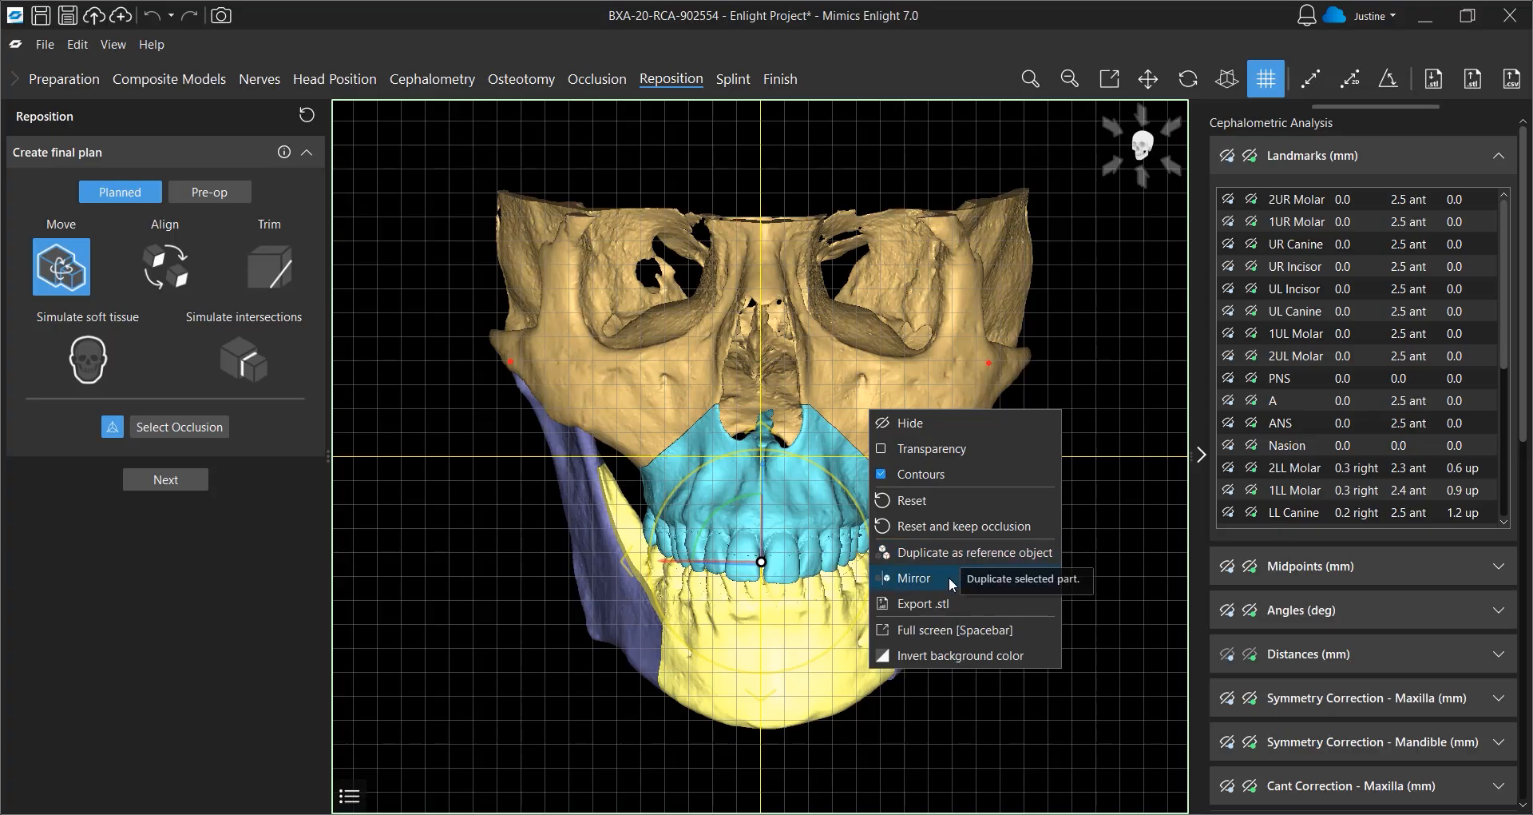
click(650, 730)
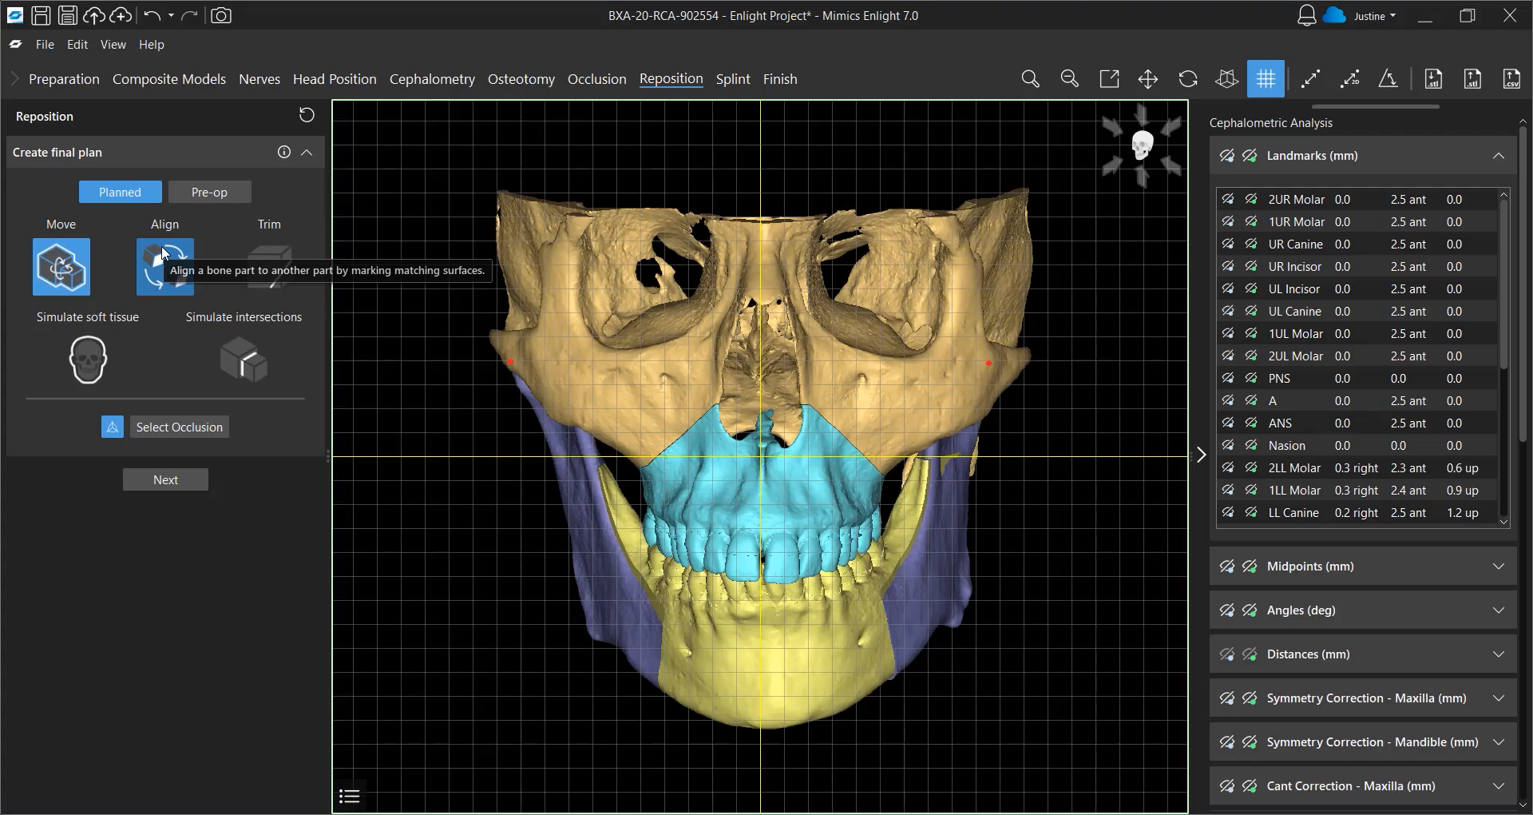
Simulate the soft tissue and hide the original CT soft tissue in the objects list
click(88, 365)
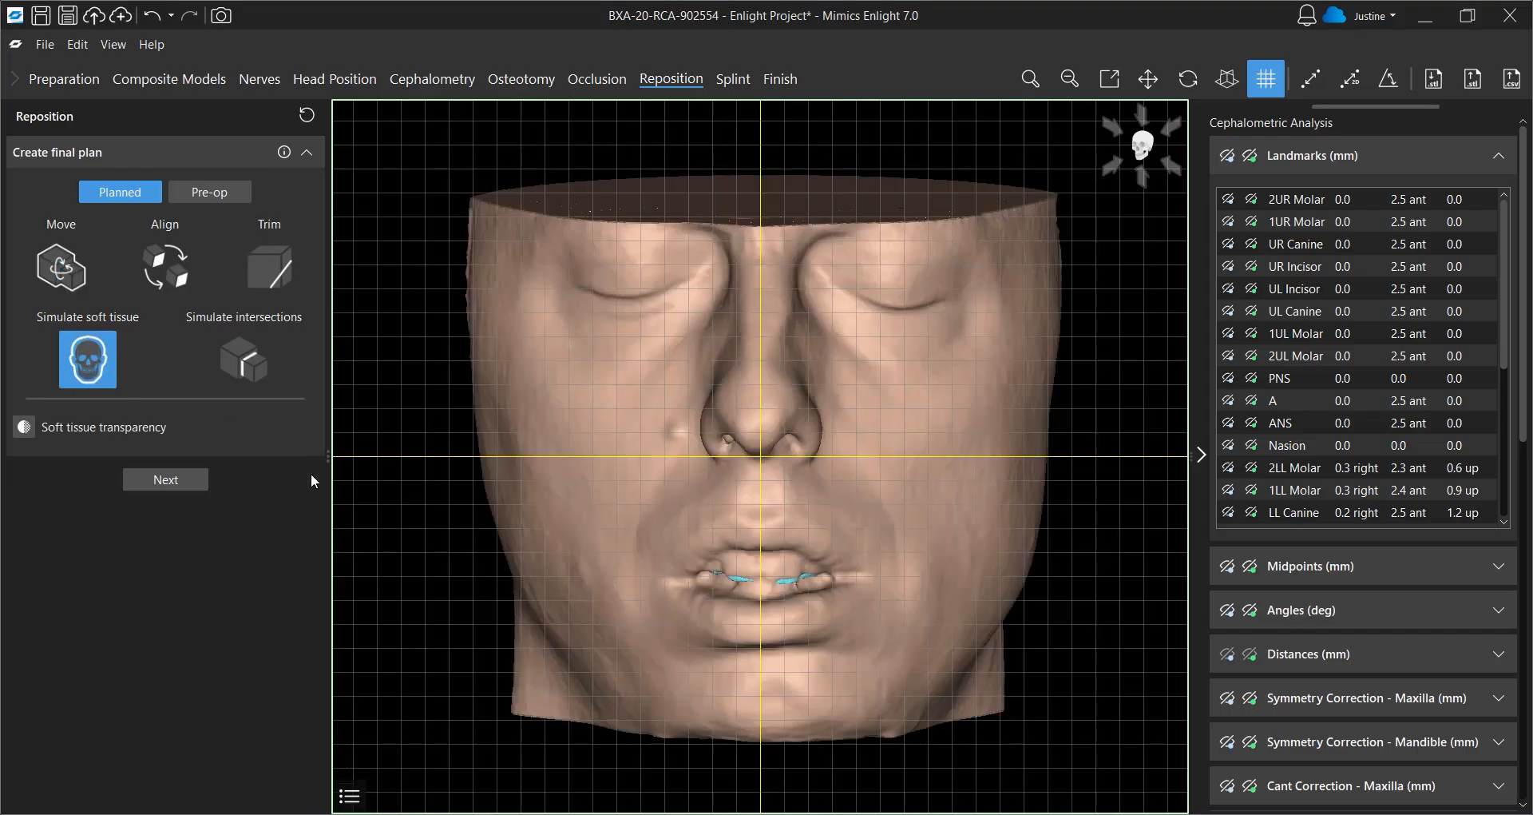
click(350, 796)
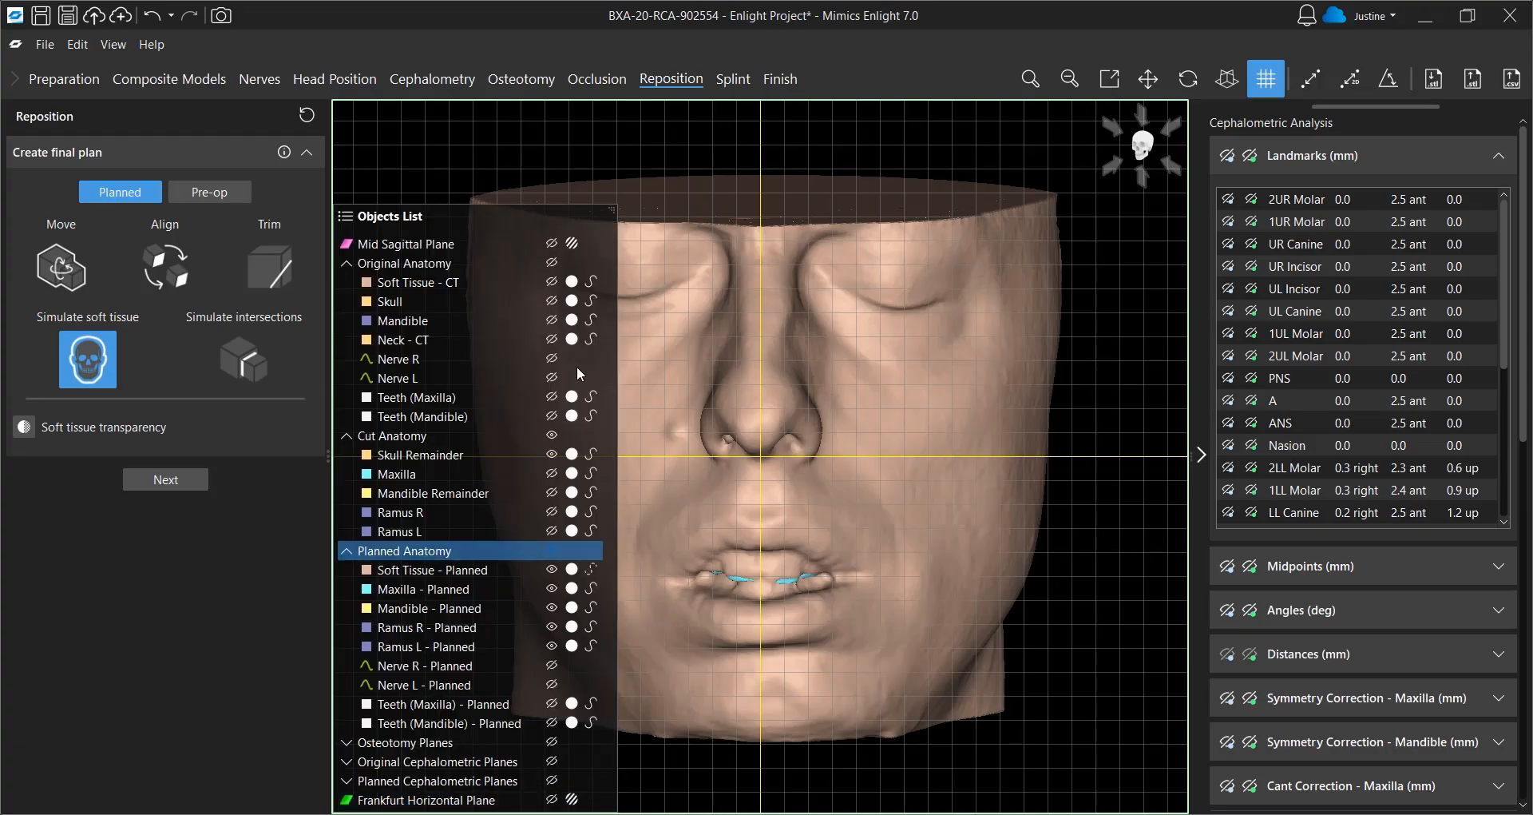
click(553, 282)
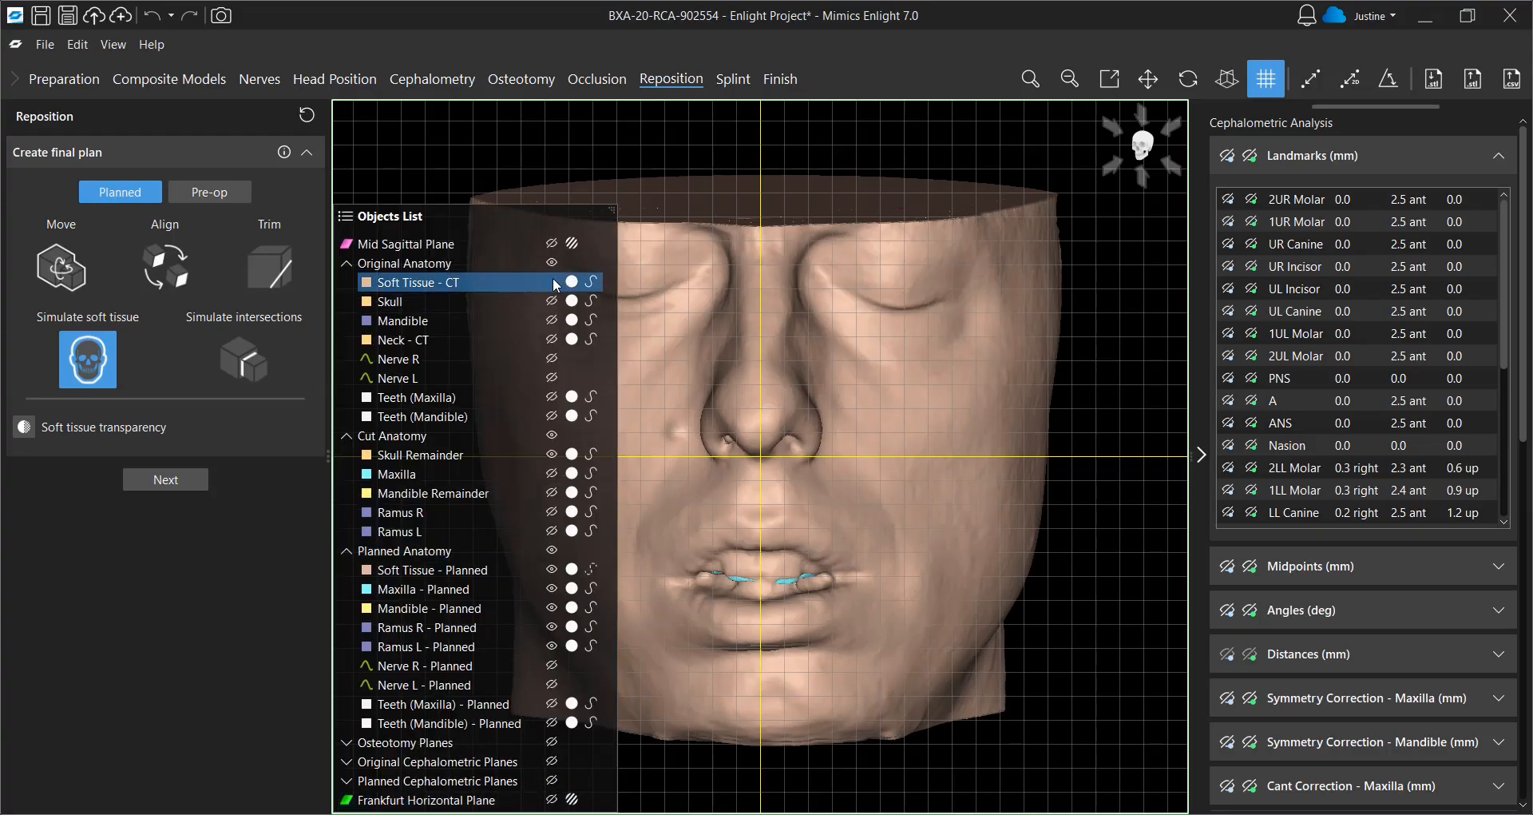
click(346, 215)
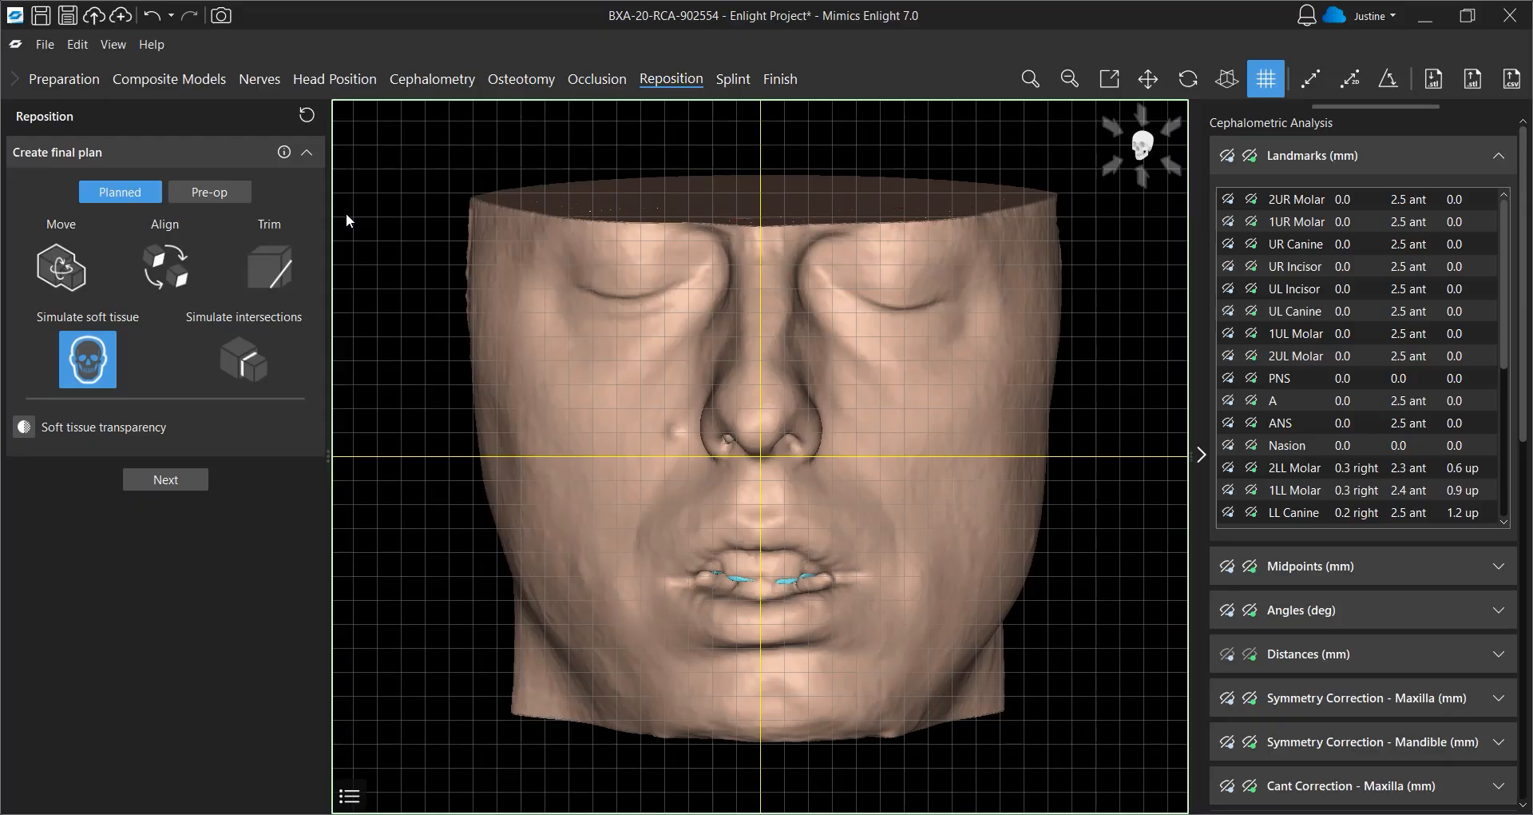
Compare the pre-op and planned soft tissue faces from front and side views
click(220, 199)
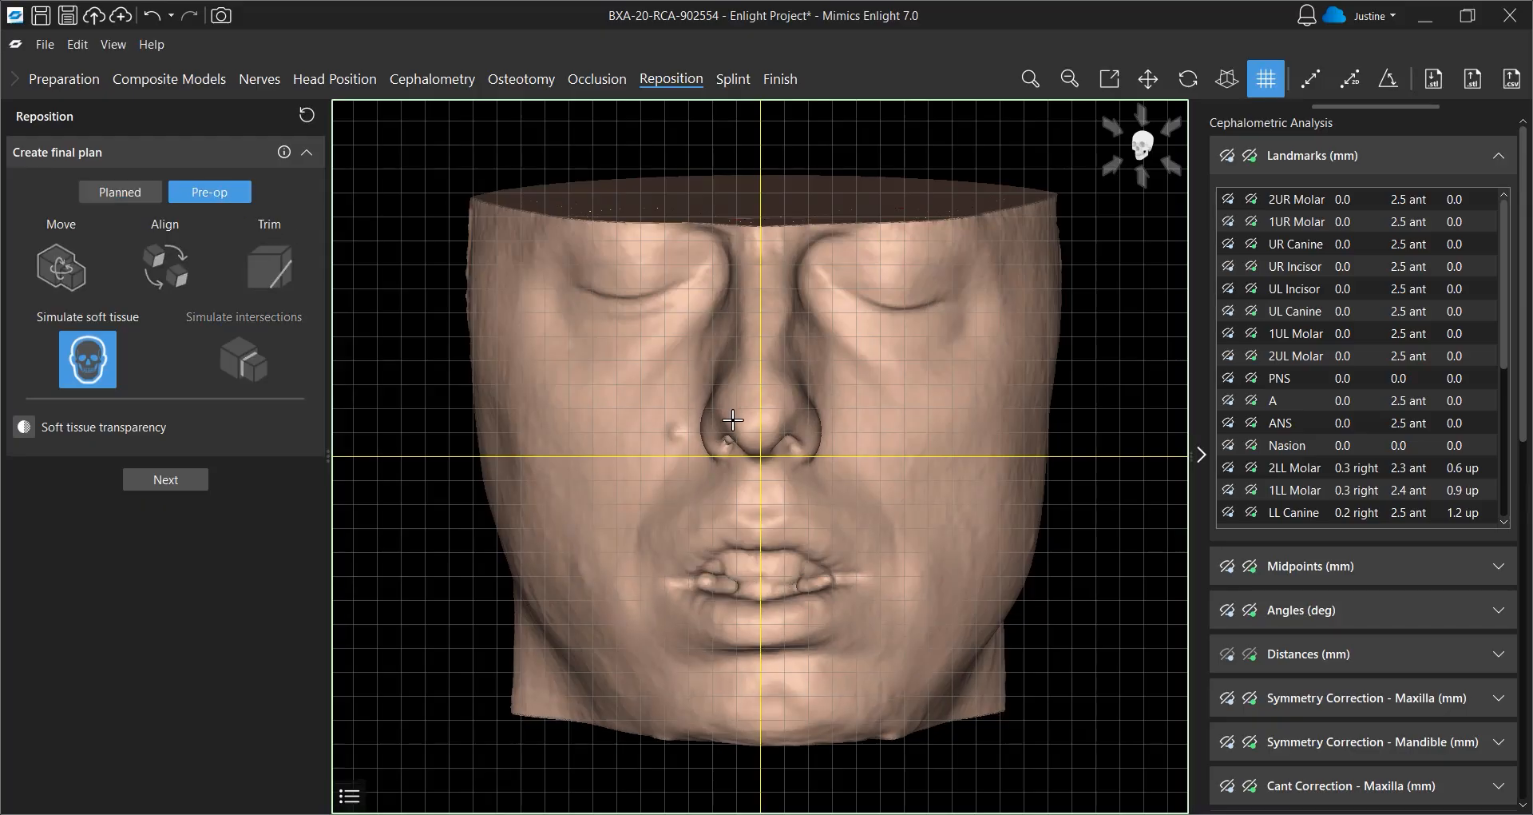
right_drag(763, 419, 974, 399)
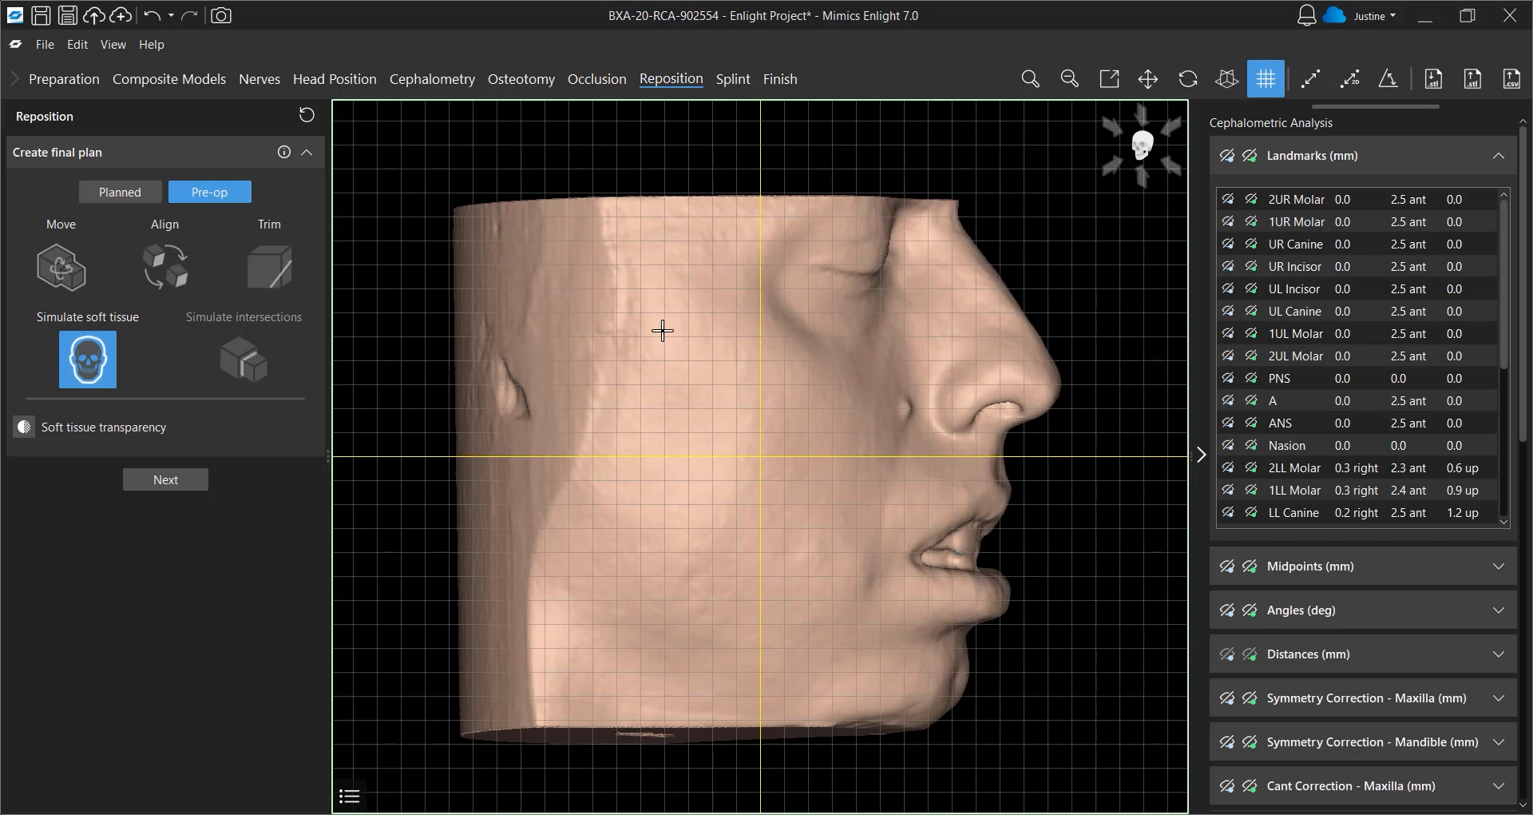
click(127, 194)
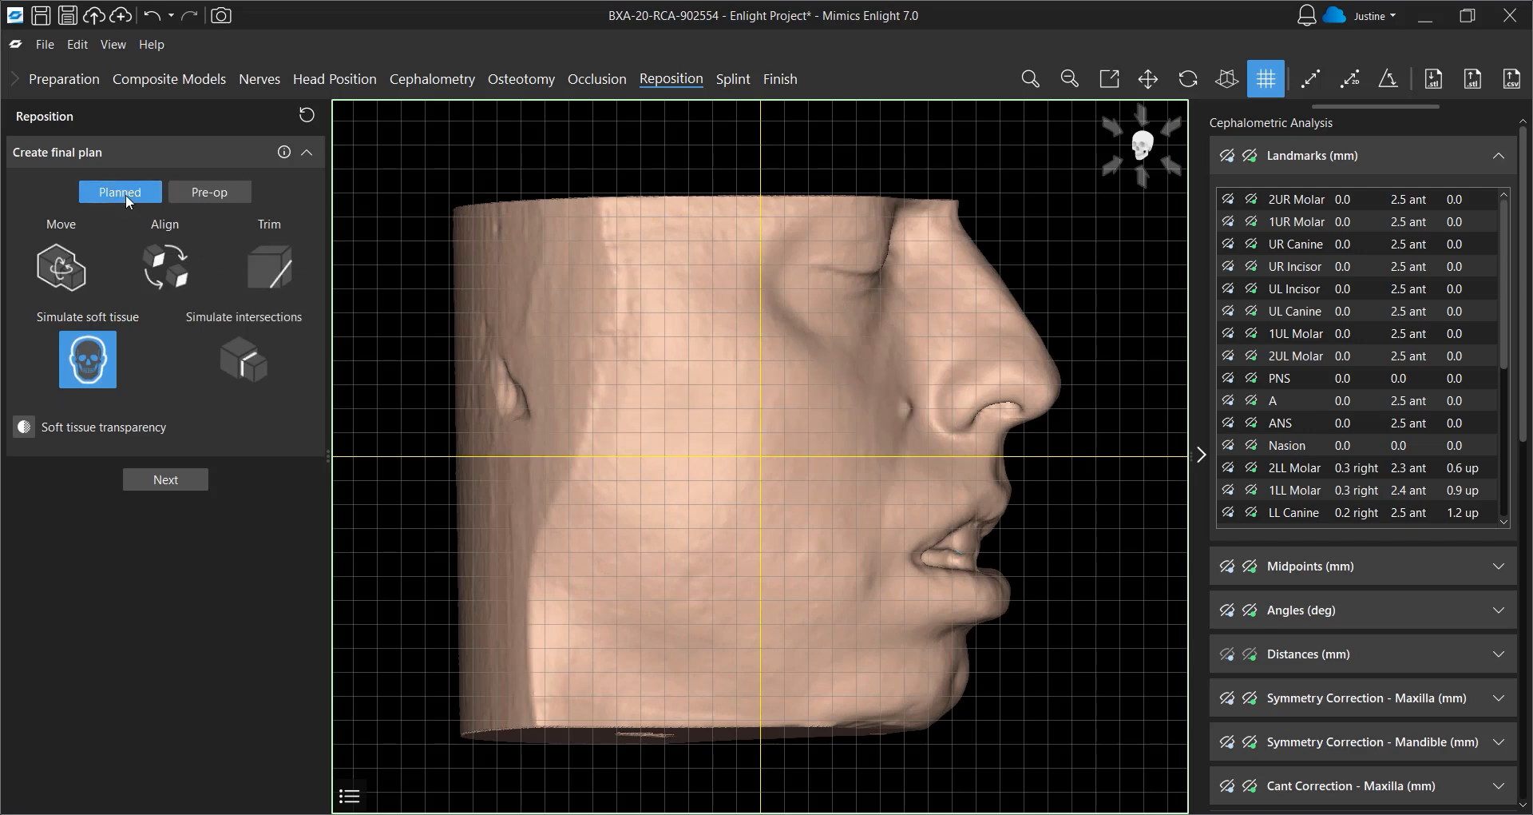
right_drag(878, 519, 771, 507)
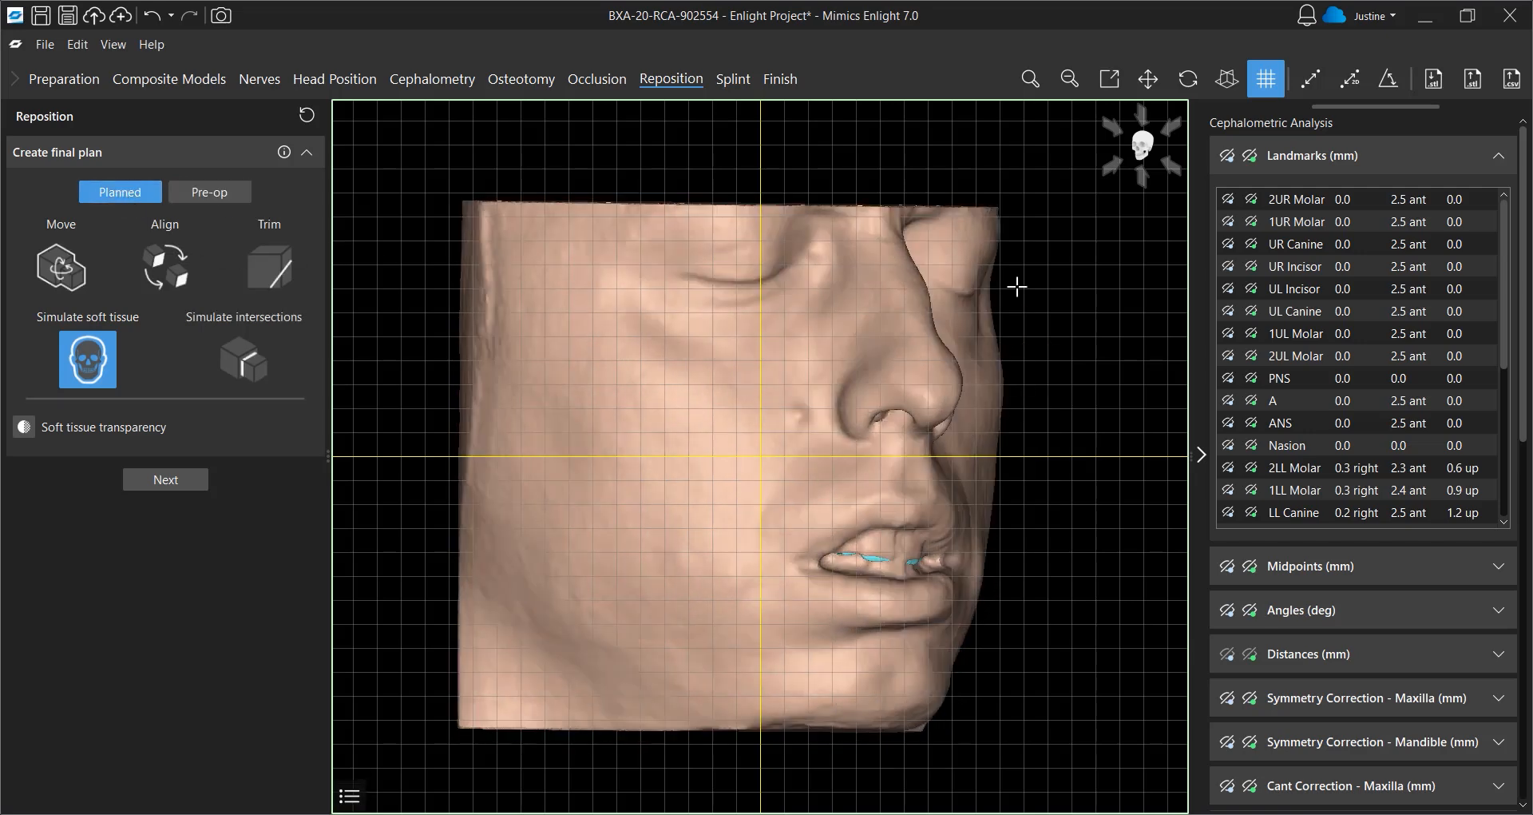
click(1111, 168)
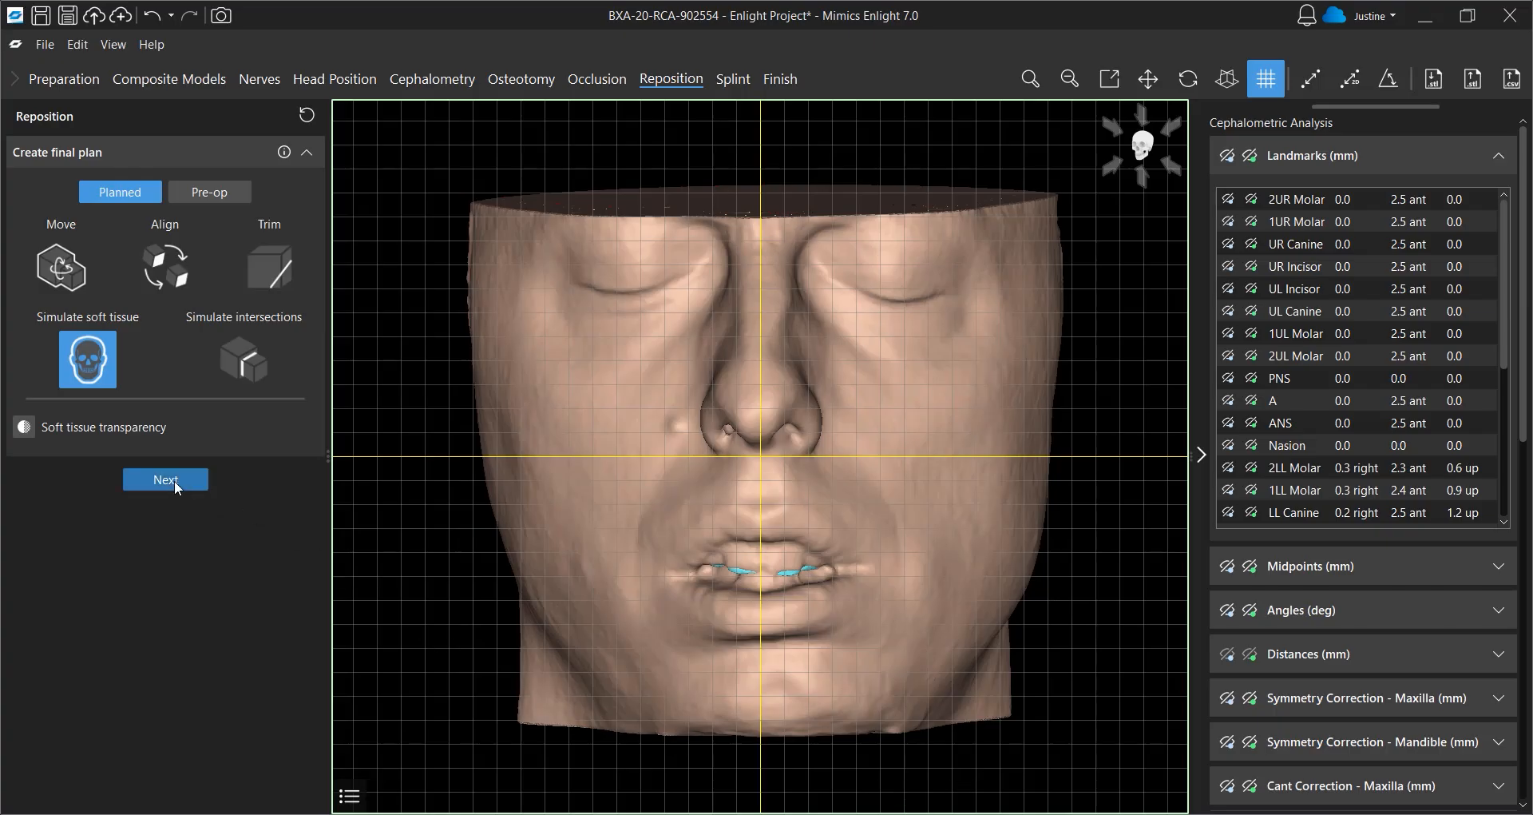
Continue to the Splint stage and choose to design the final splint
click(174, 481)
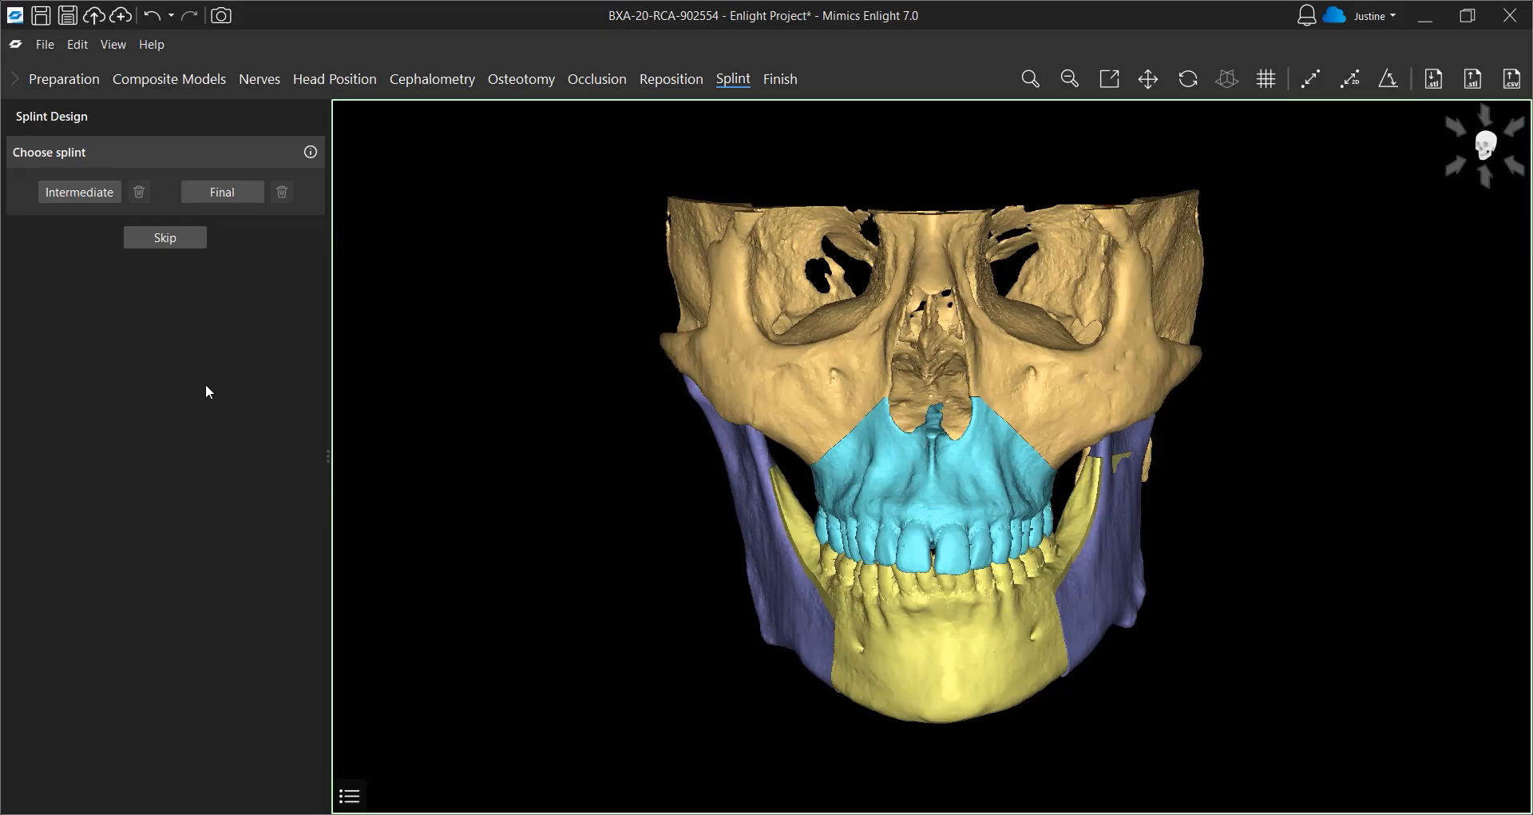
click(244, 192)
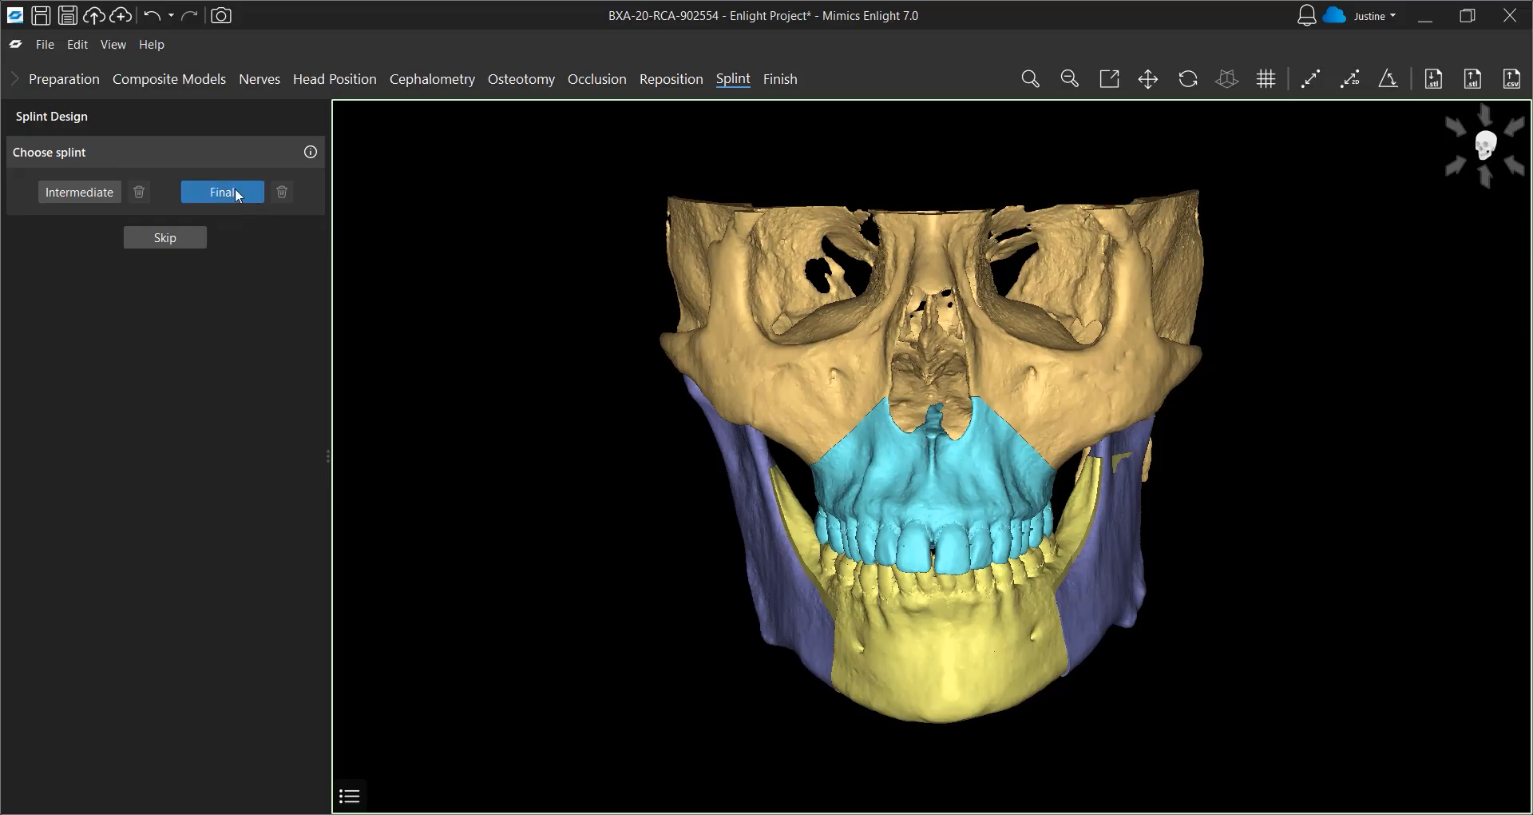
click(238, 194)
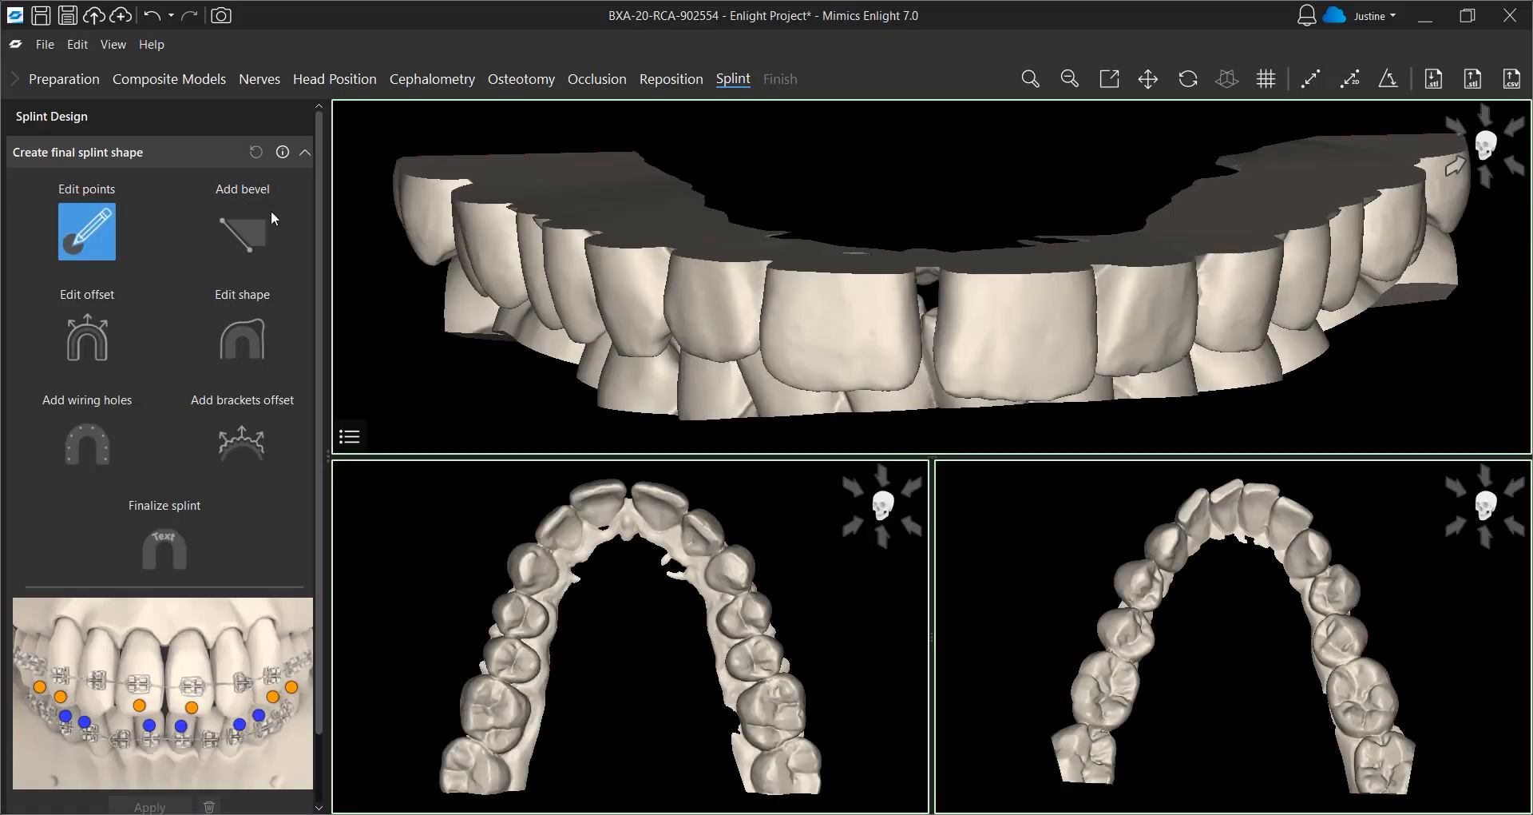
Place six upper reference points across the buccal surfaces of the teeth for the final splint
click(420, 235)
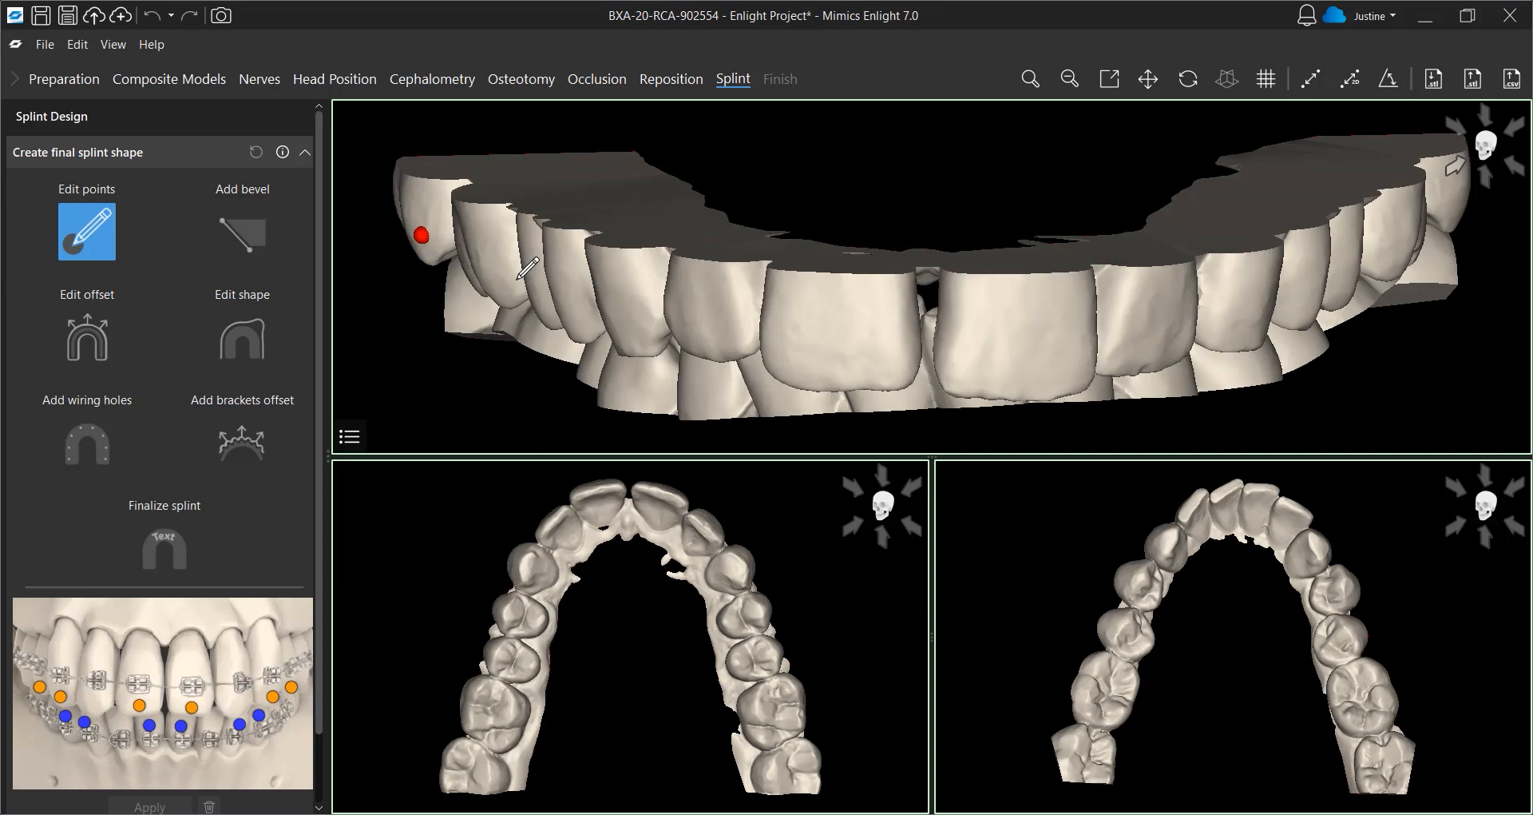
click(580, 309)
click(809, 360)
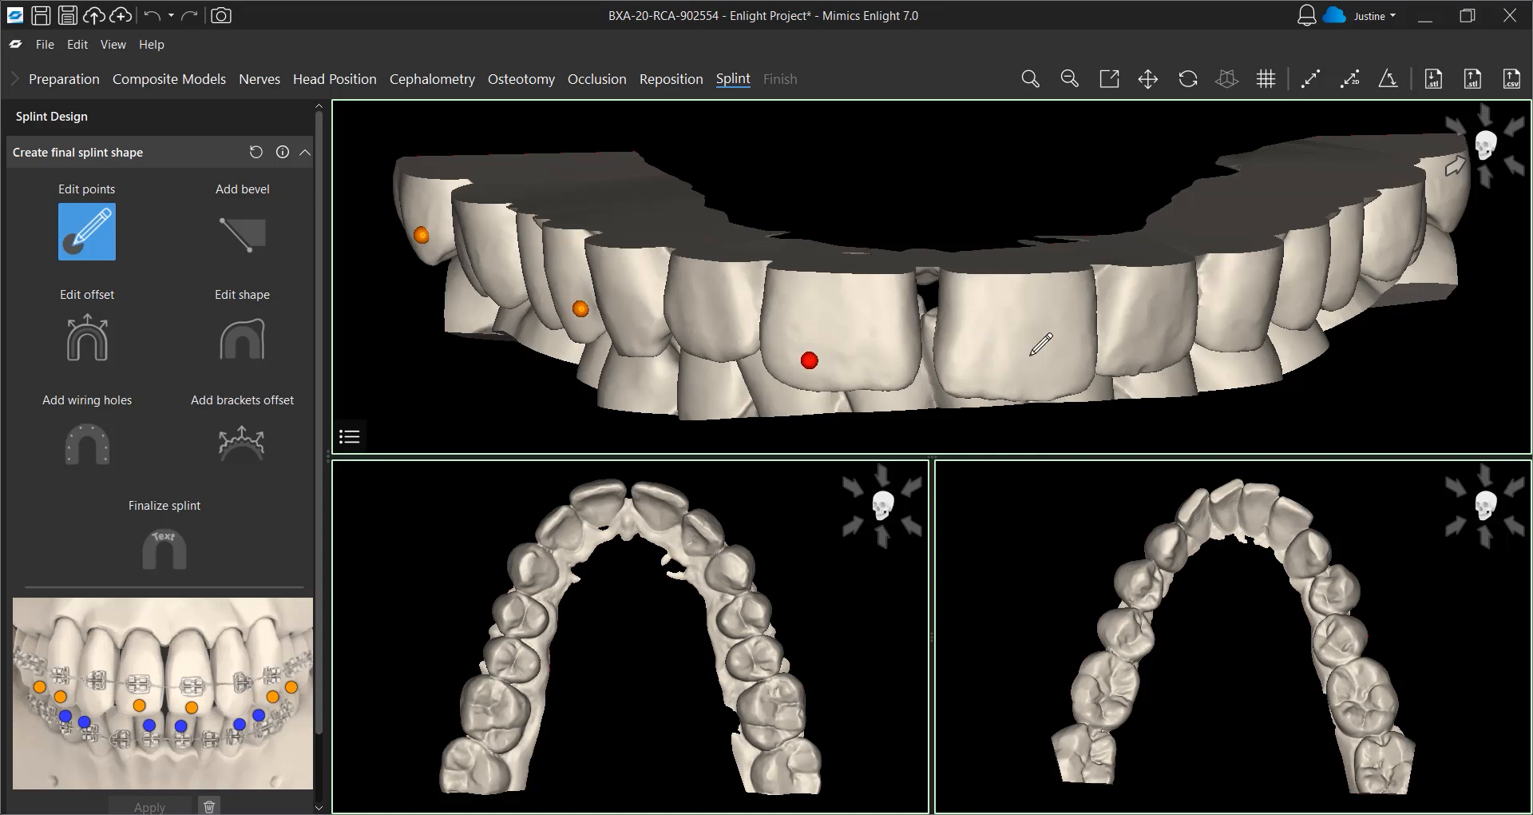
click(1057, 358)
click(1260, 323)
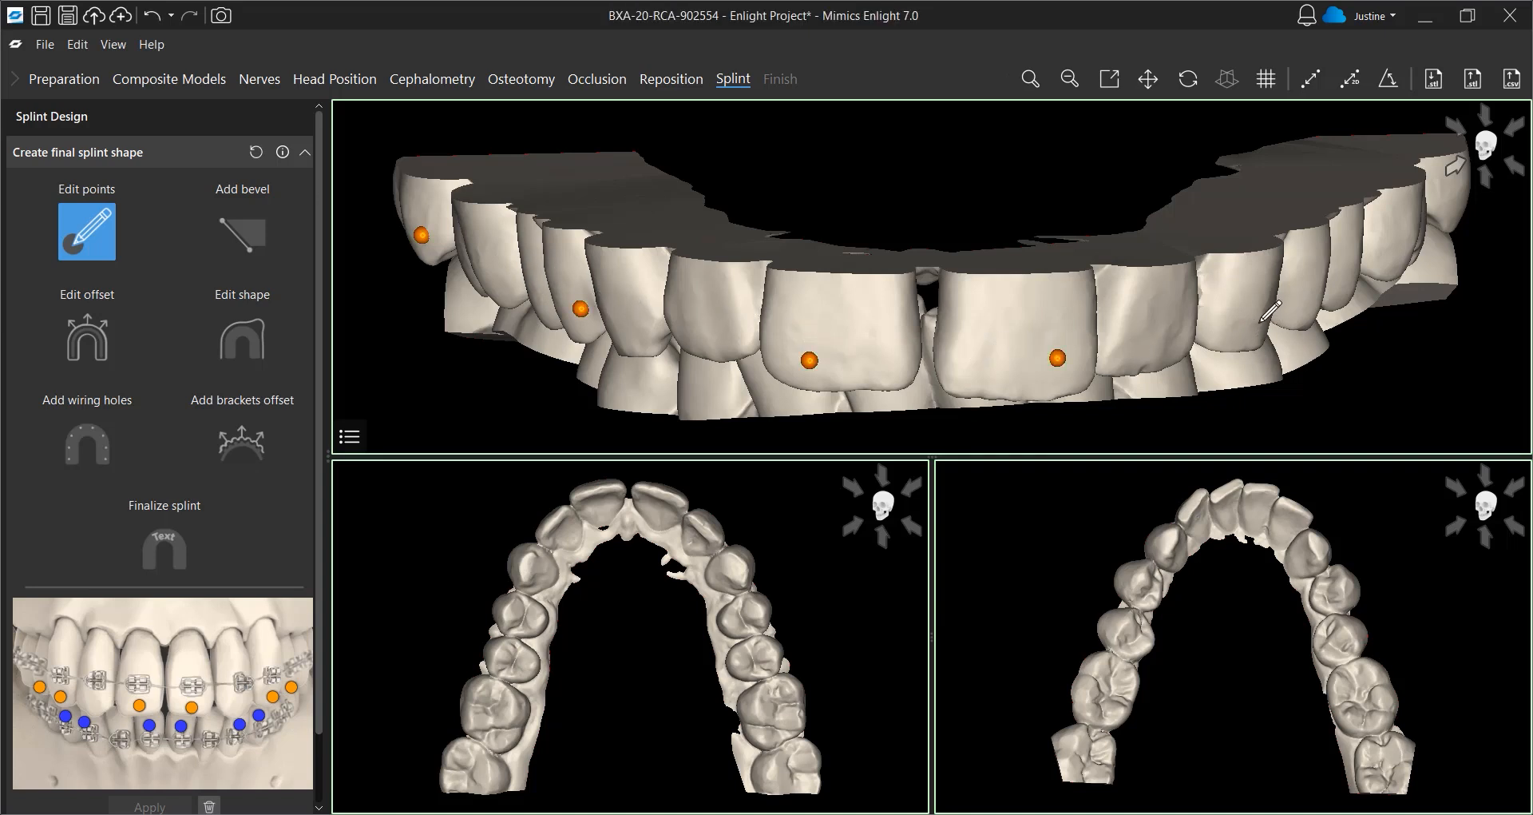
click(1372, 257)
Place seven lower reference points along the teeth from one side of the arch to the other
click(1356, 304)
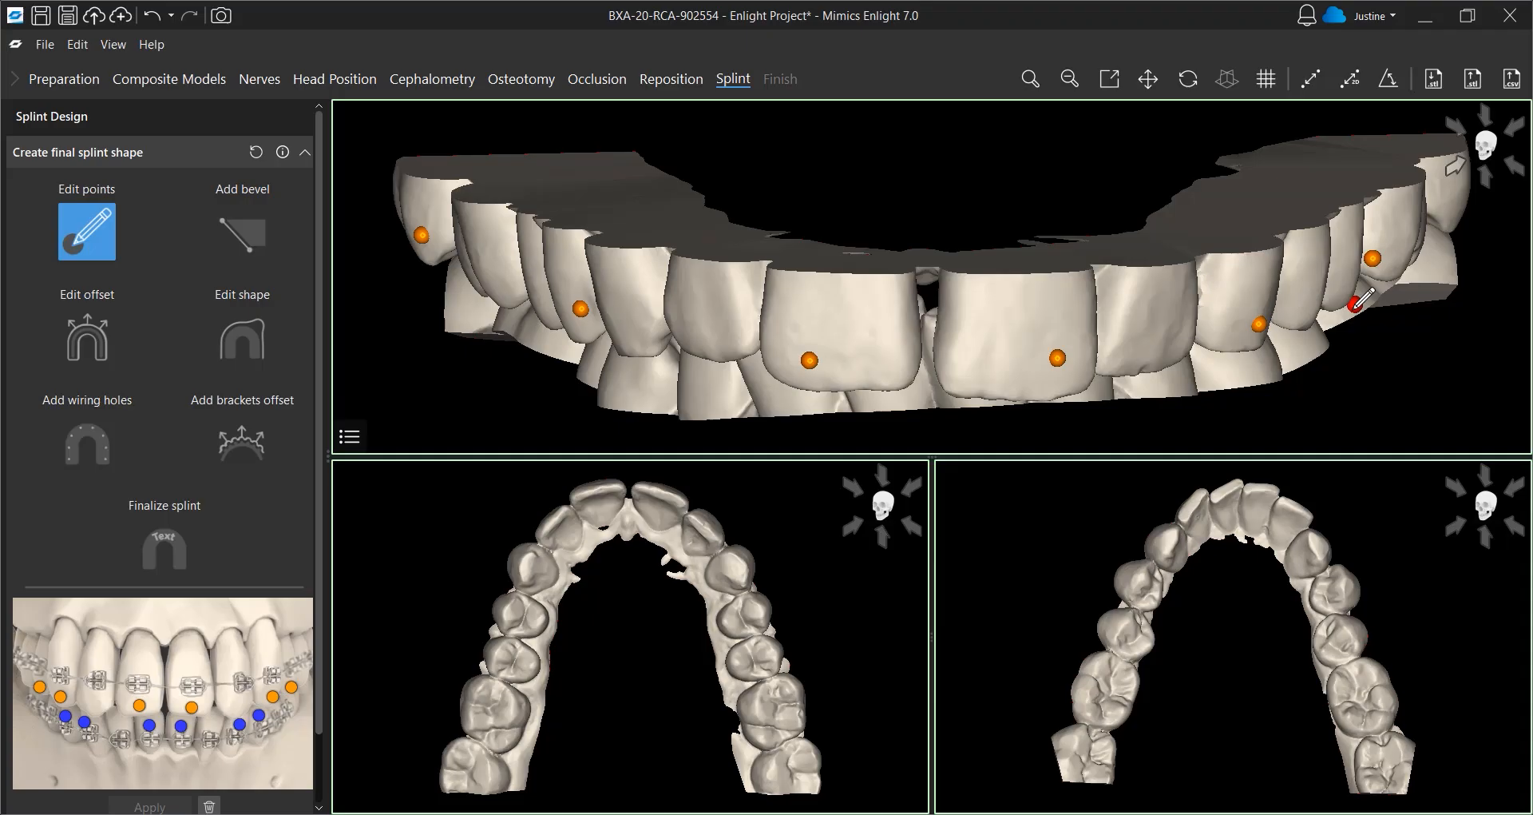
click(1293, 350)
click(1217, 366)
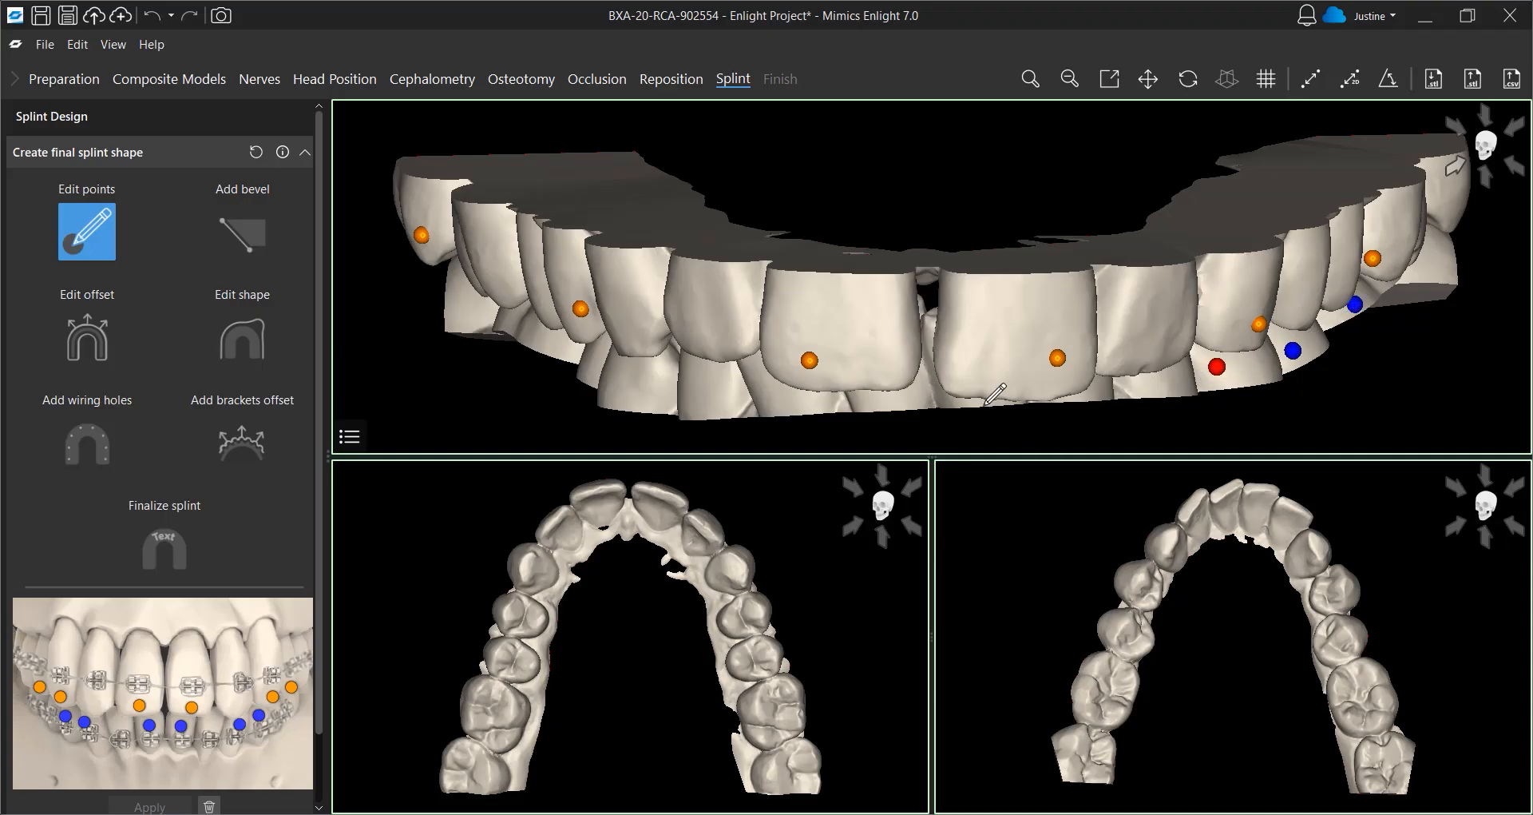
click(926, 390)
click(769, 392)
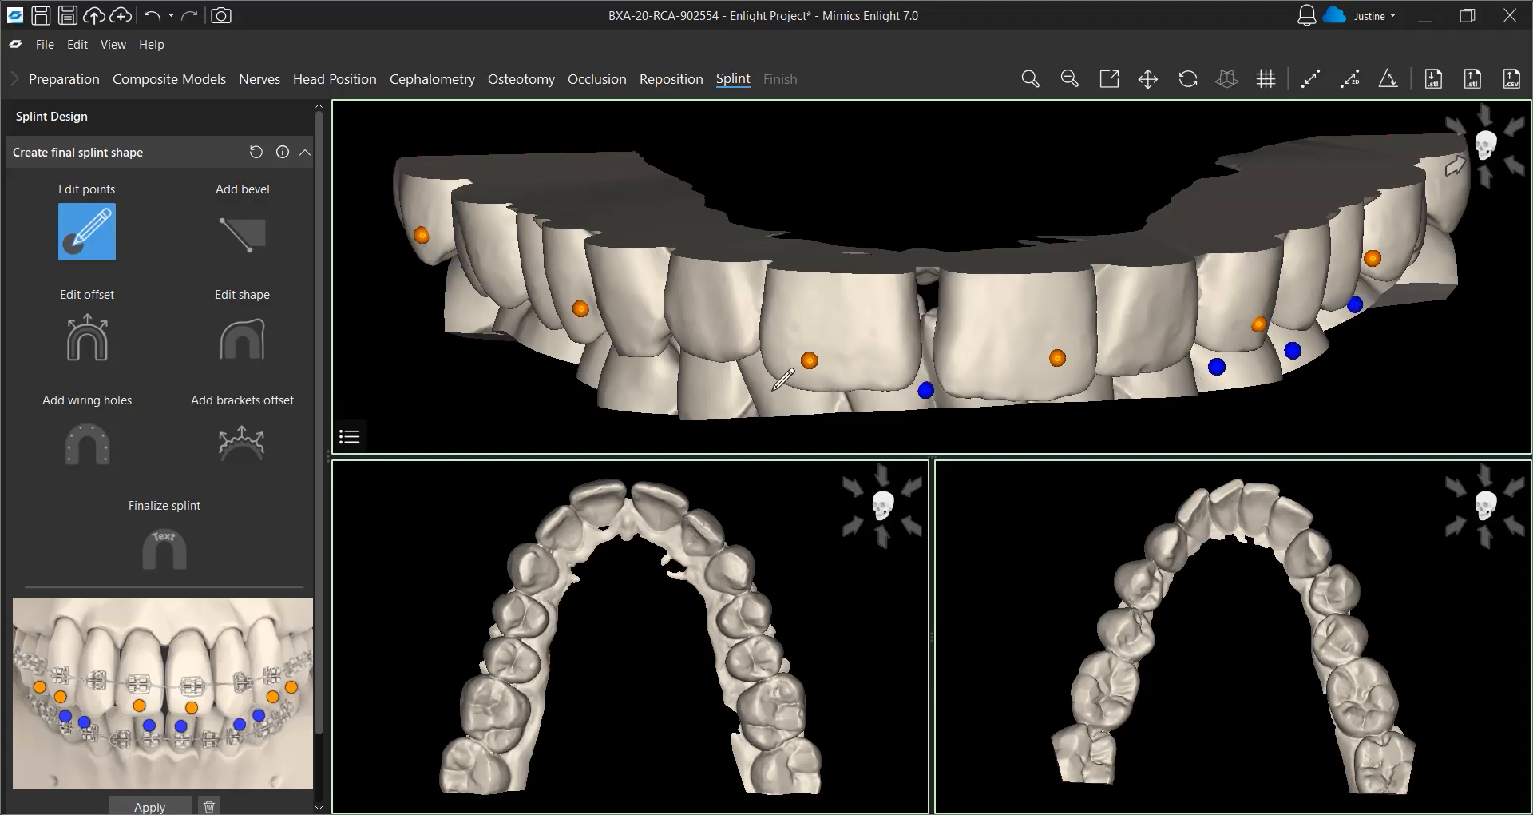
click(648, 370)
click(513, 317)
Apply the edited points to generate the final splint shape
scroll(246, 544, down, 2)
click(177, 761)
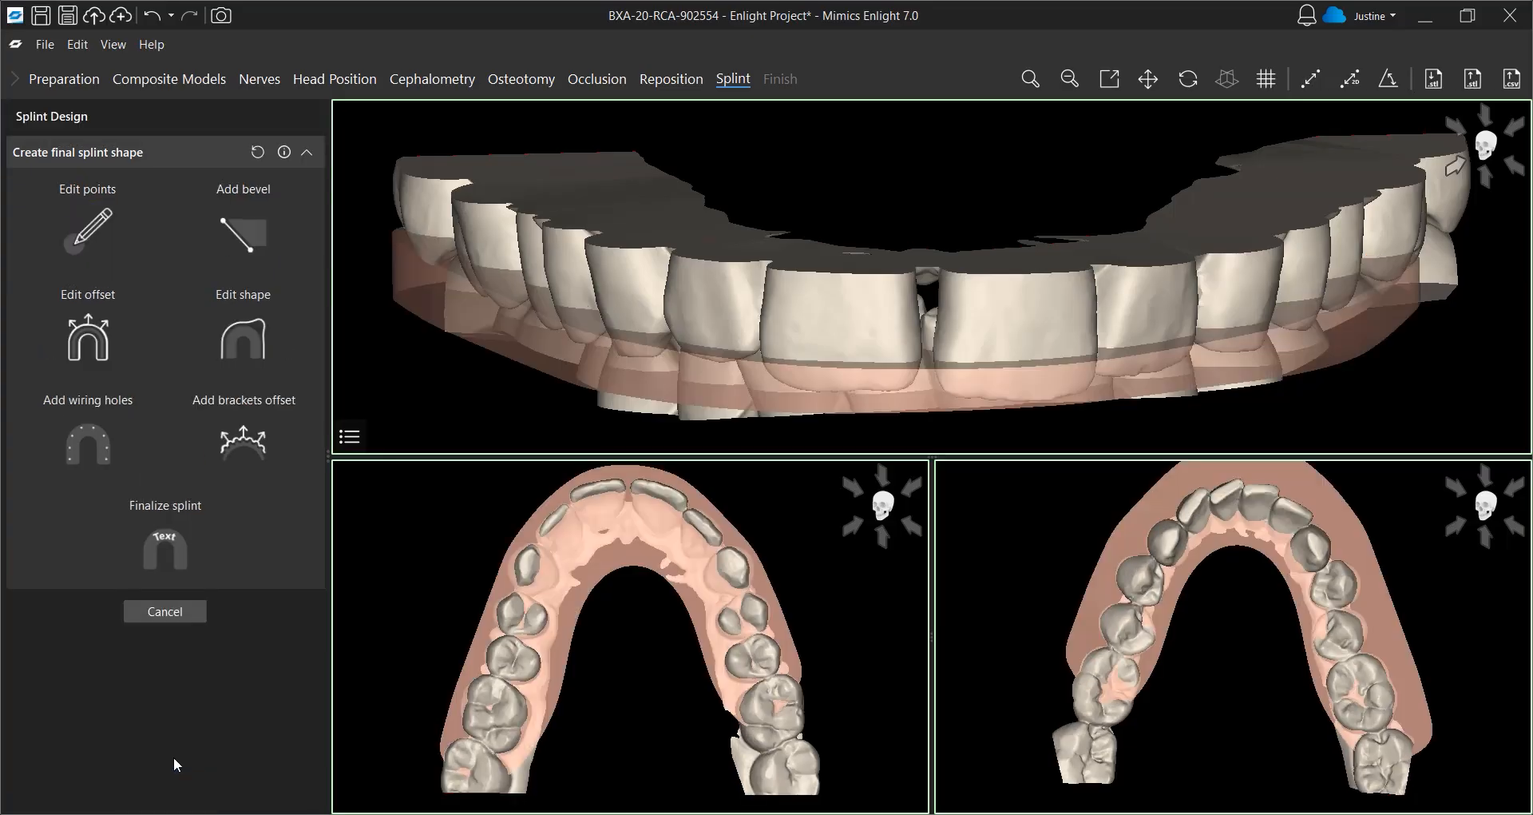
Edit the final splint shape by adjusting its contours on the upper and lower arches, then apply the changes
click(253, 332)
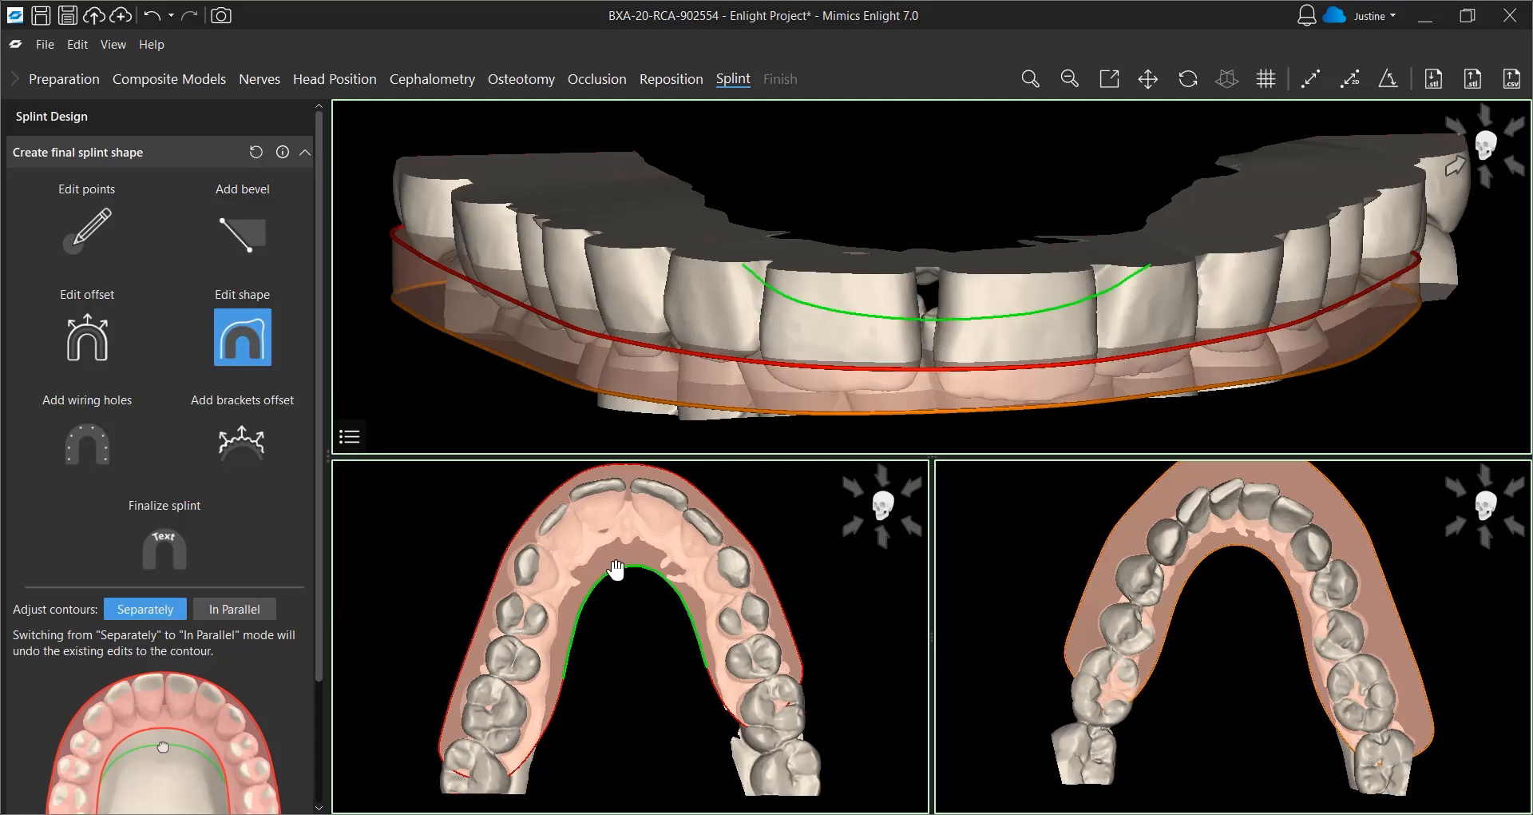
drag(615, 559, 620, 543)
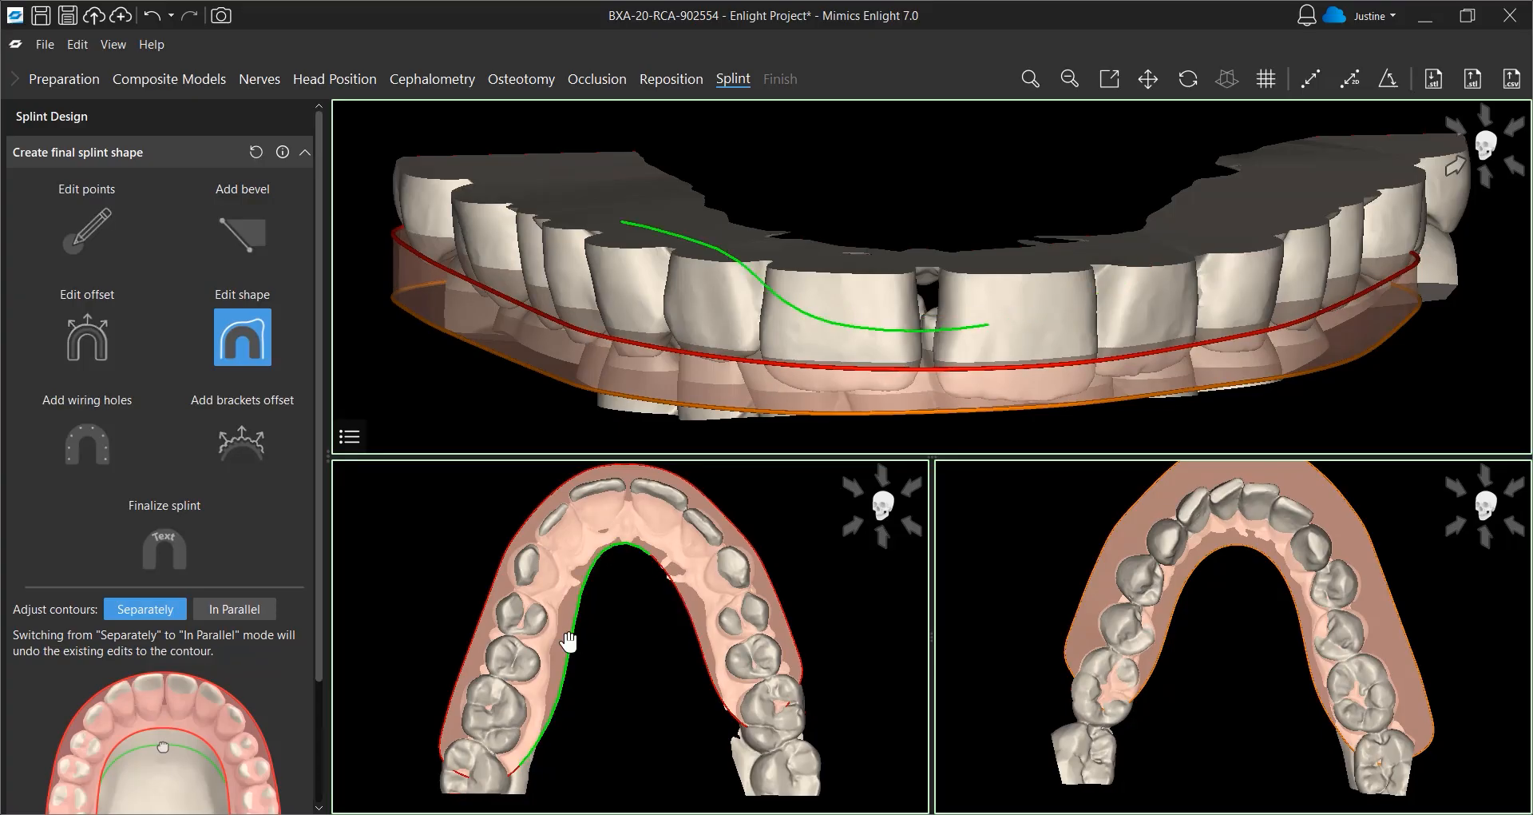
drag(572, 640, 563, 644)
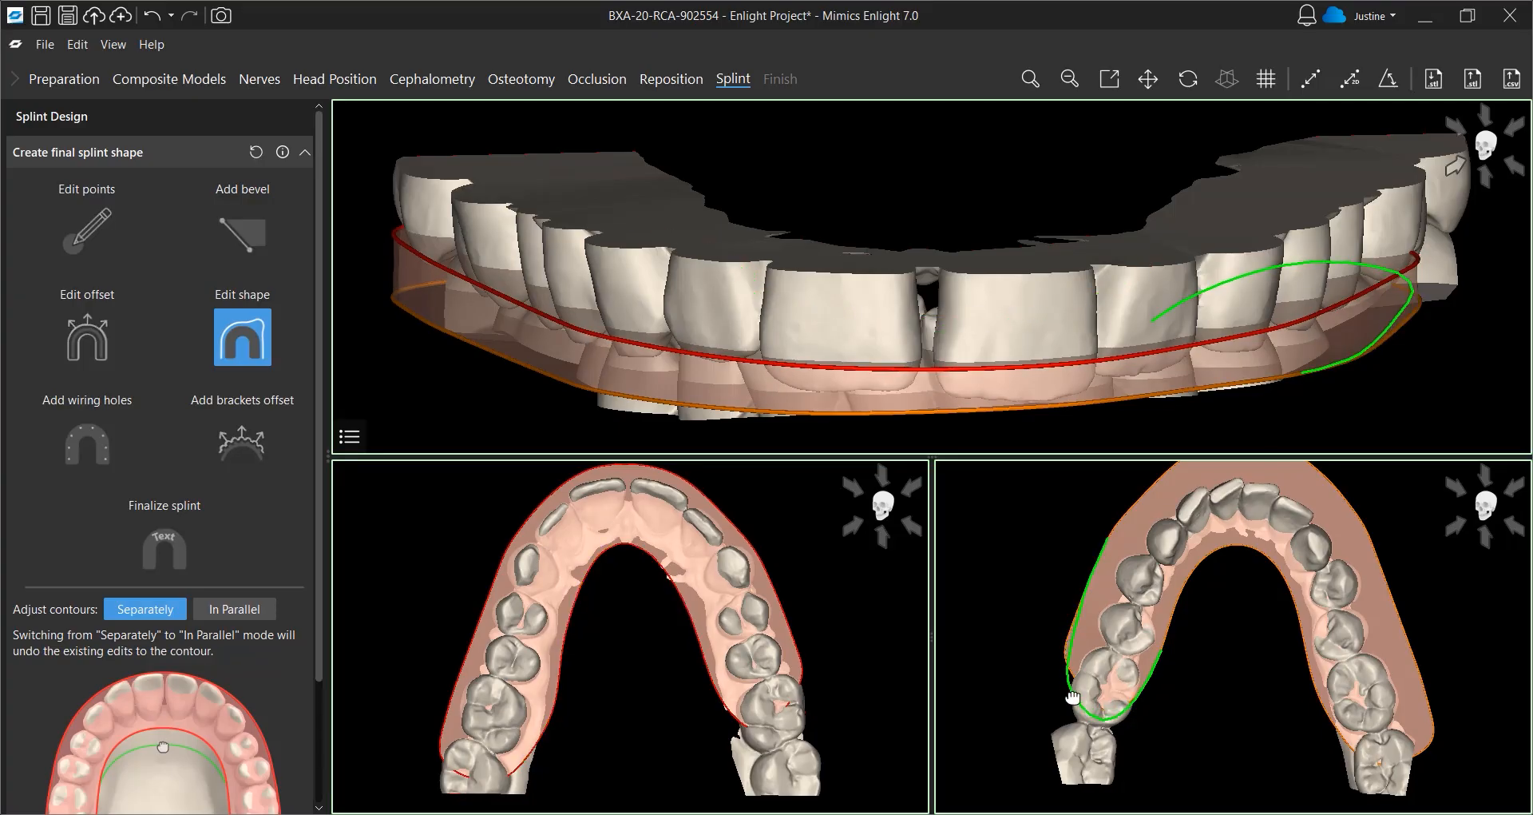
drag(1074, 697, 1078, 701)
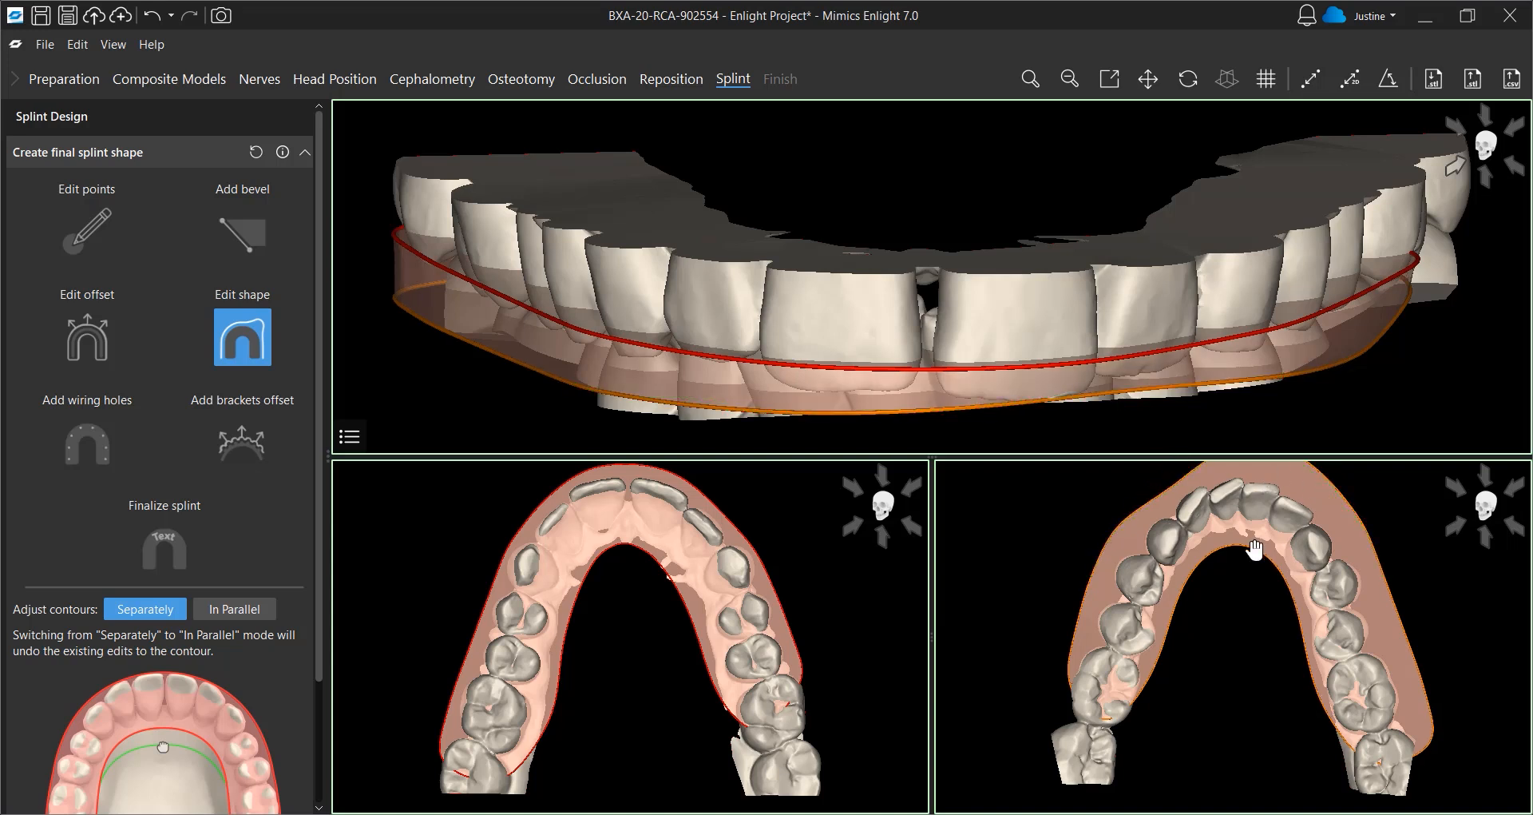
scroll(1243, 489, down, 1)
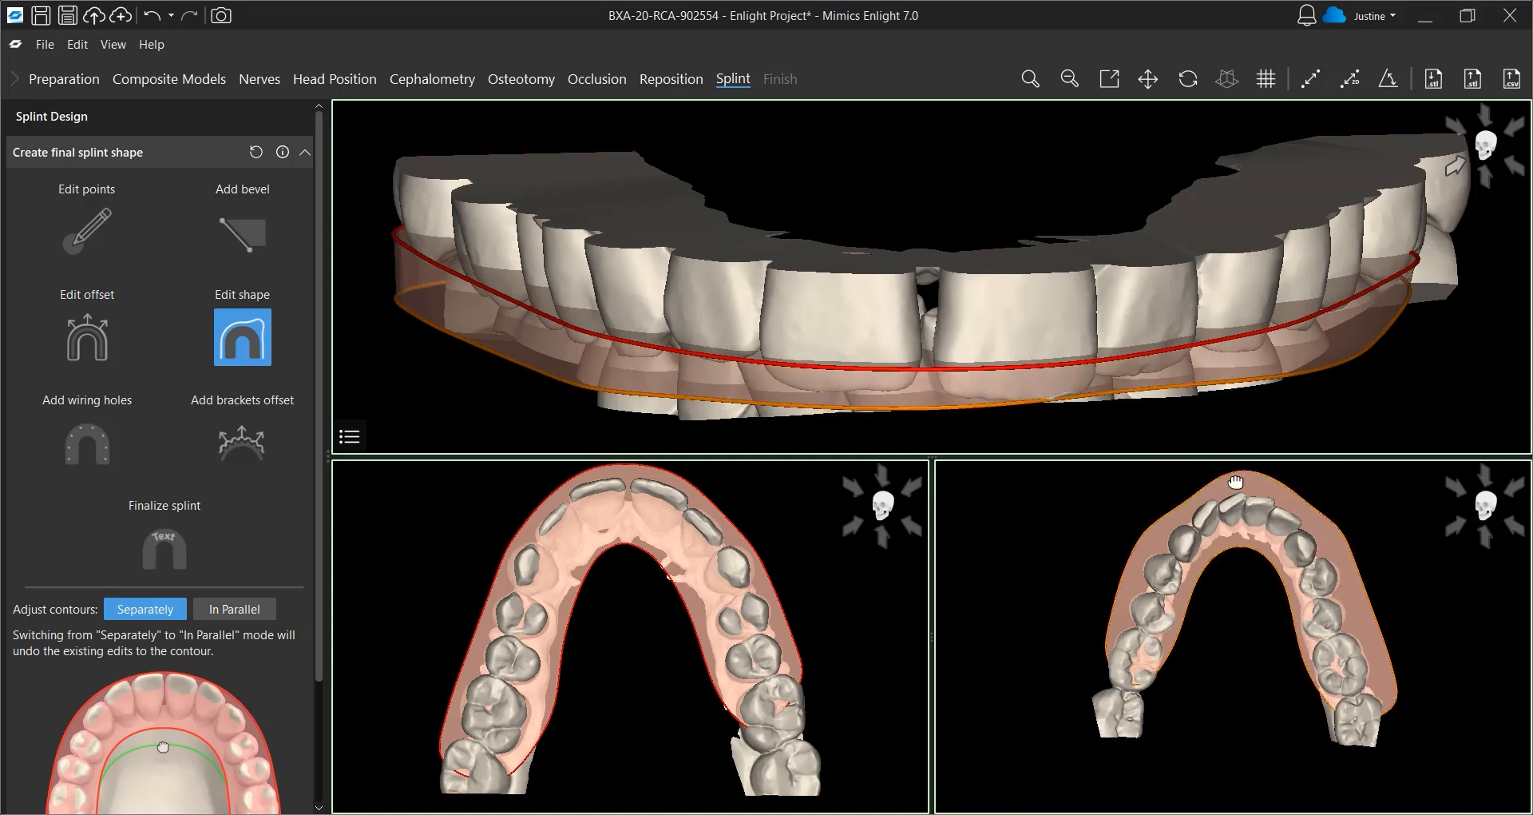
scroll(204, 600, down, 2)
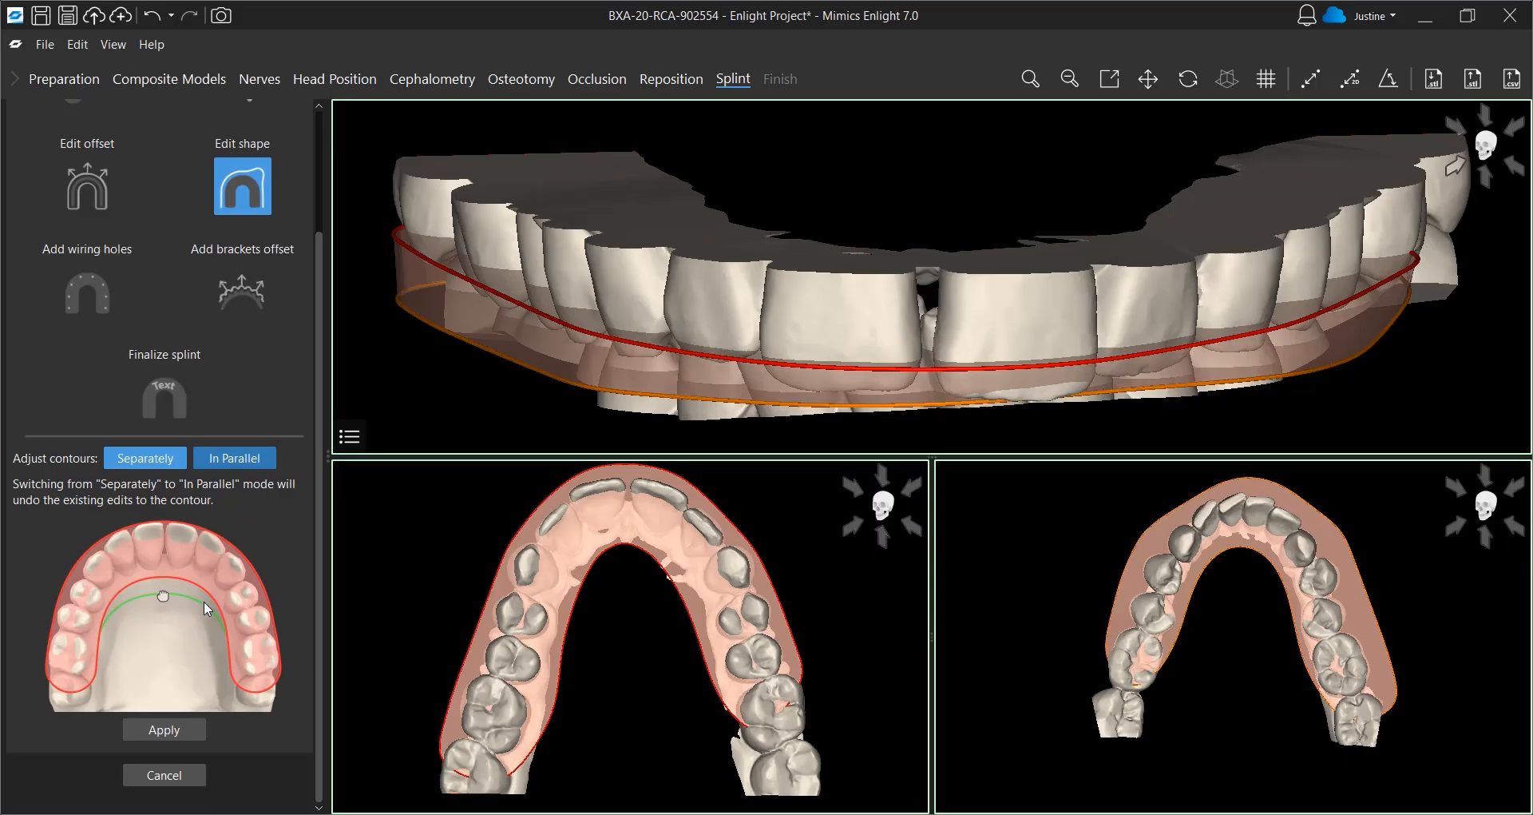
click(183, 736)
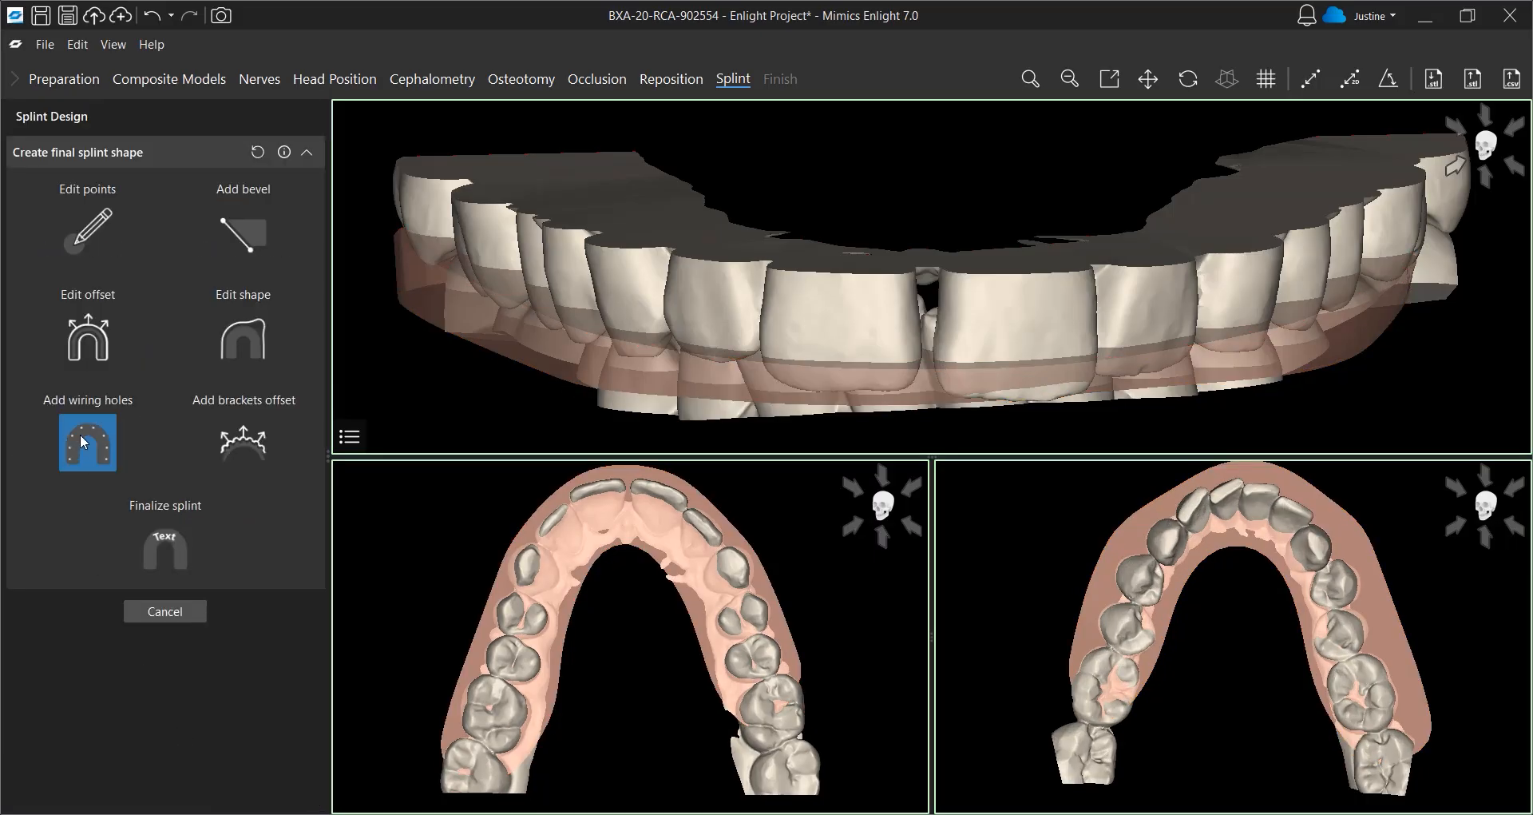
Start adding wiring holes and set the hole diameter to 1.80 mm
click(84, 441)
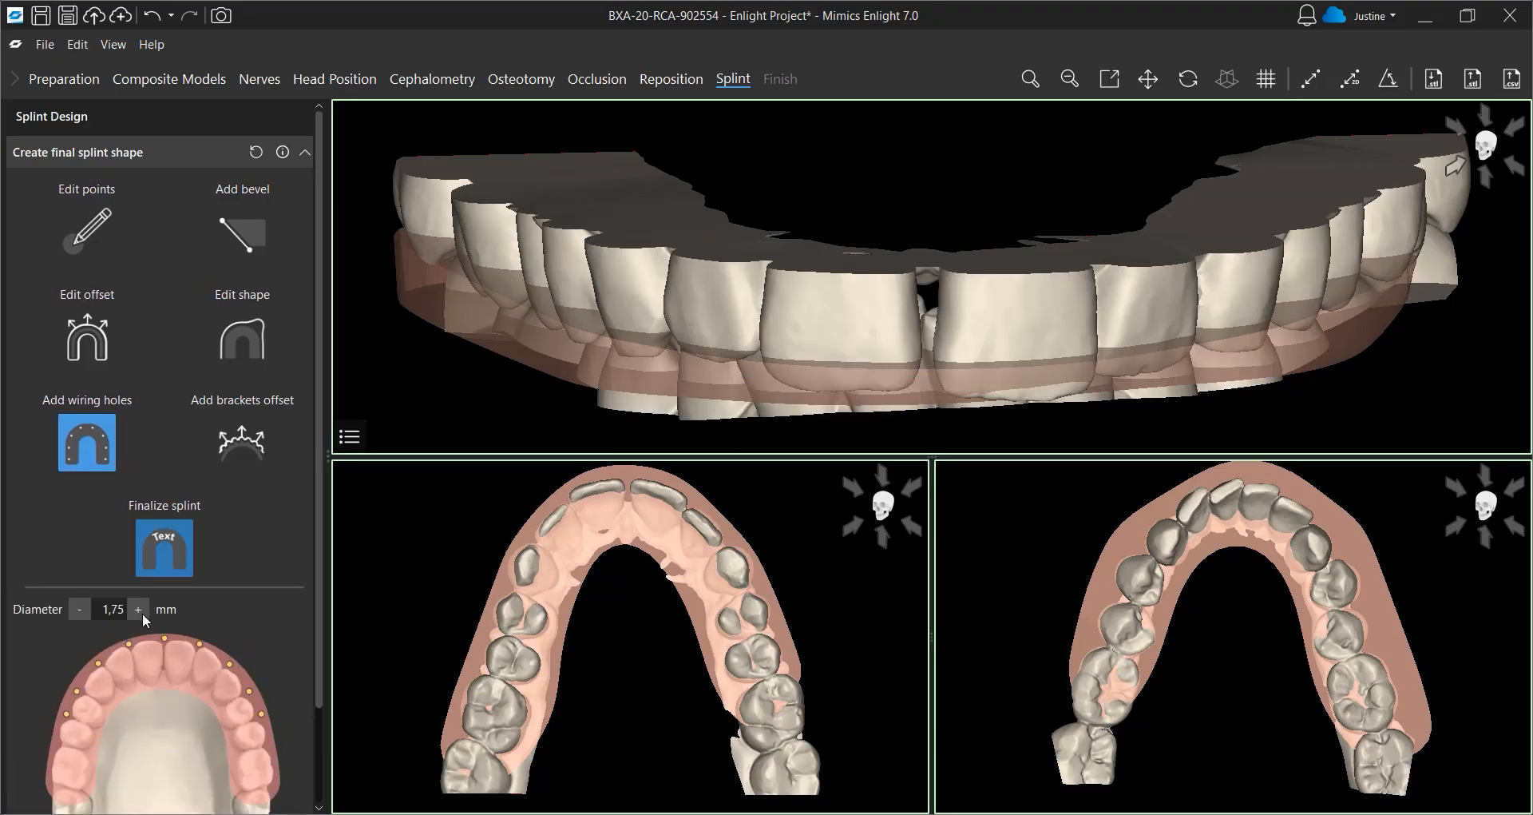
click(138, 609)
click(140, 612)
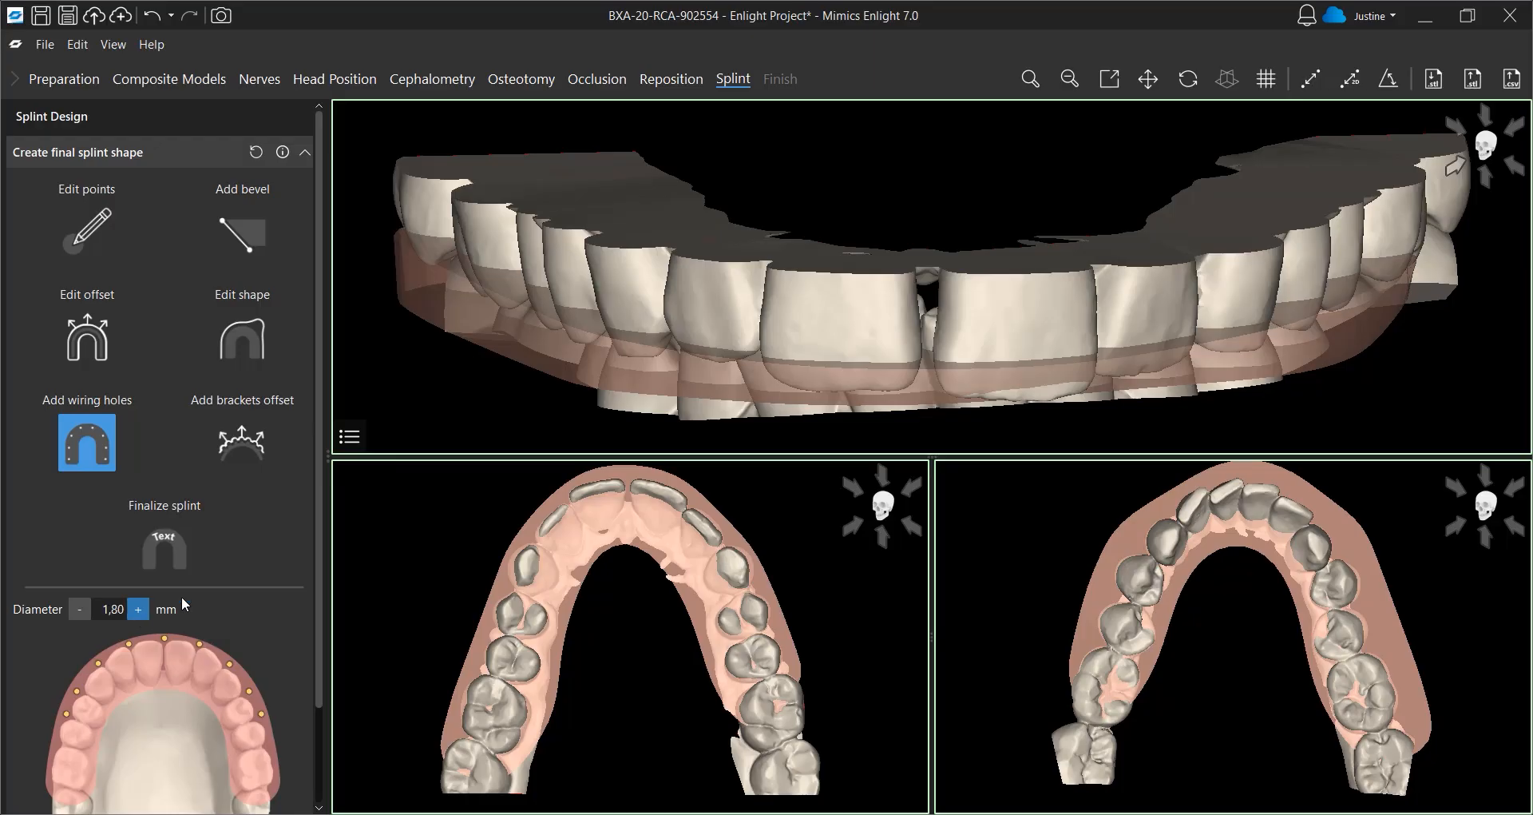
Place five wiring holes around the upper arch from one side to the other and apply them
click(483, 636)
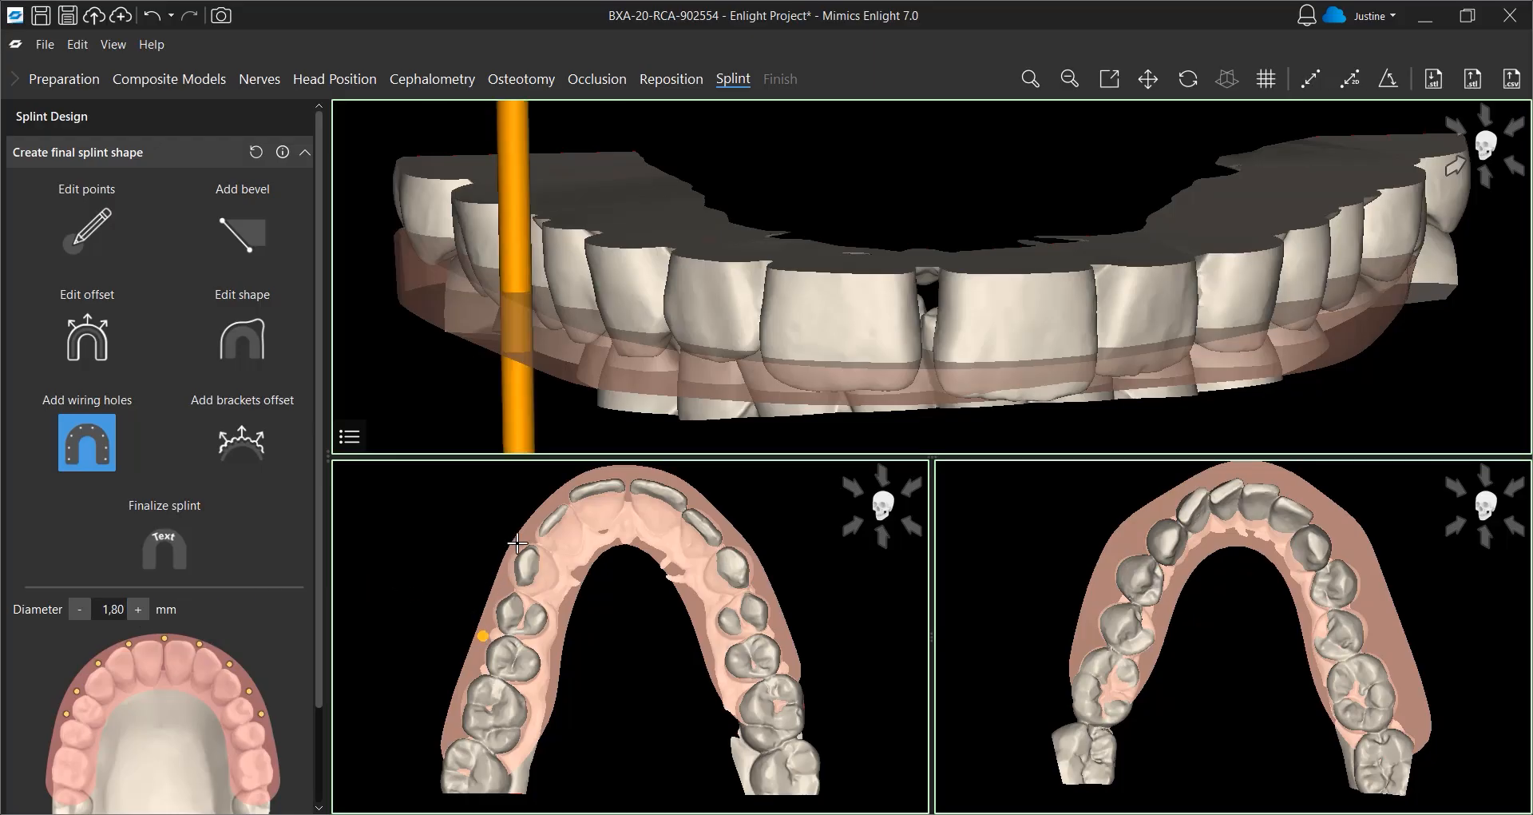
click(527, 531)
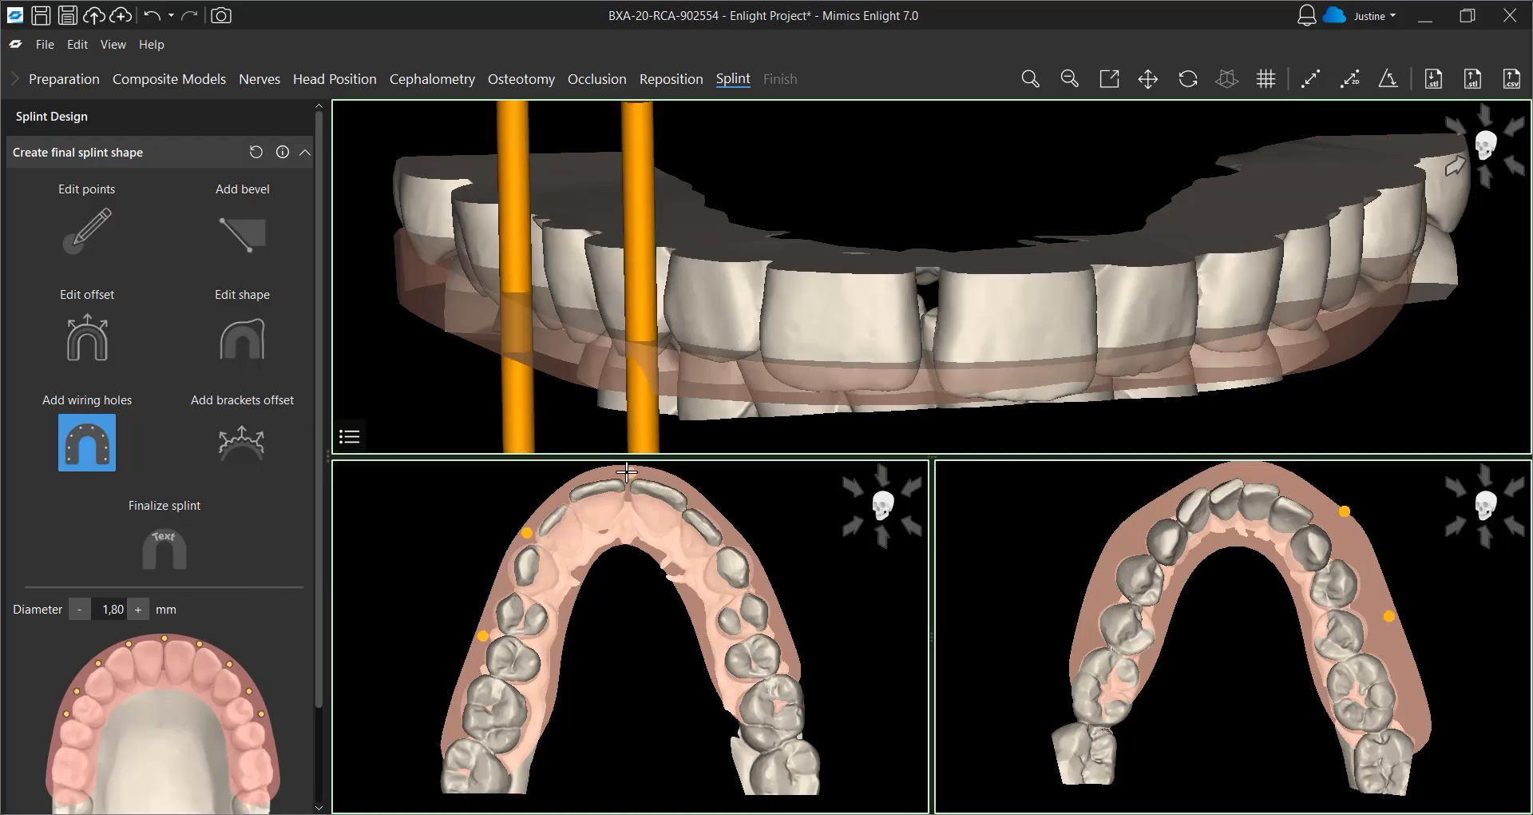
click(627, 473)
click(730, 536)
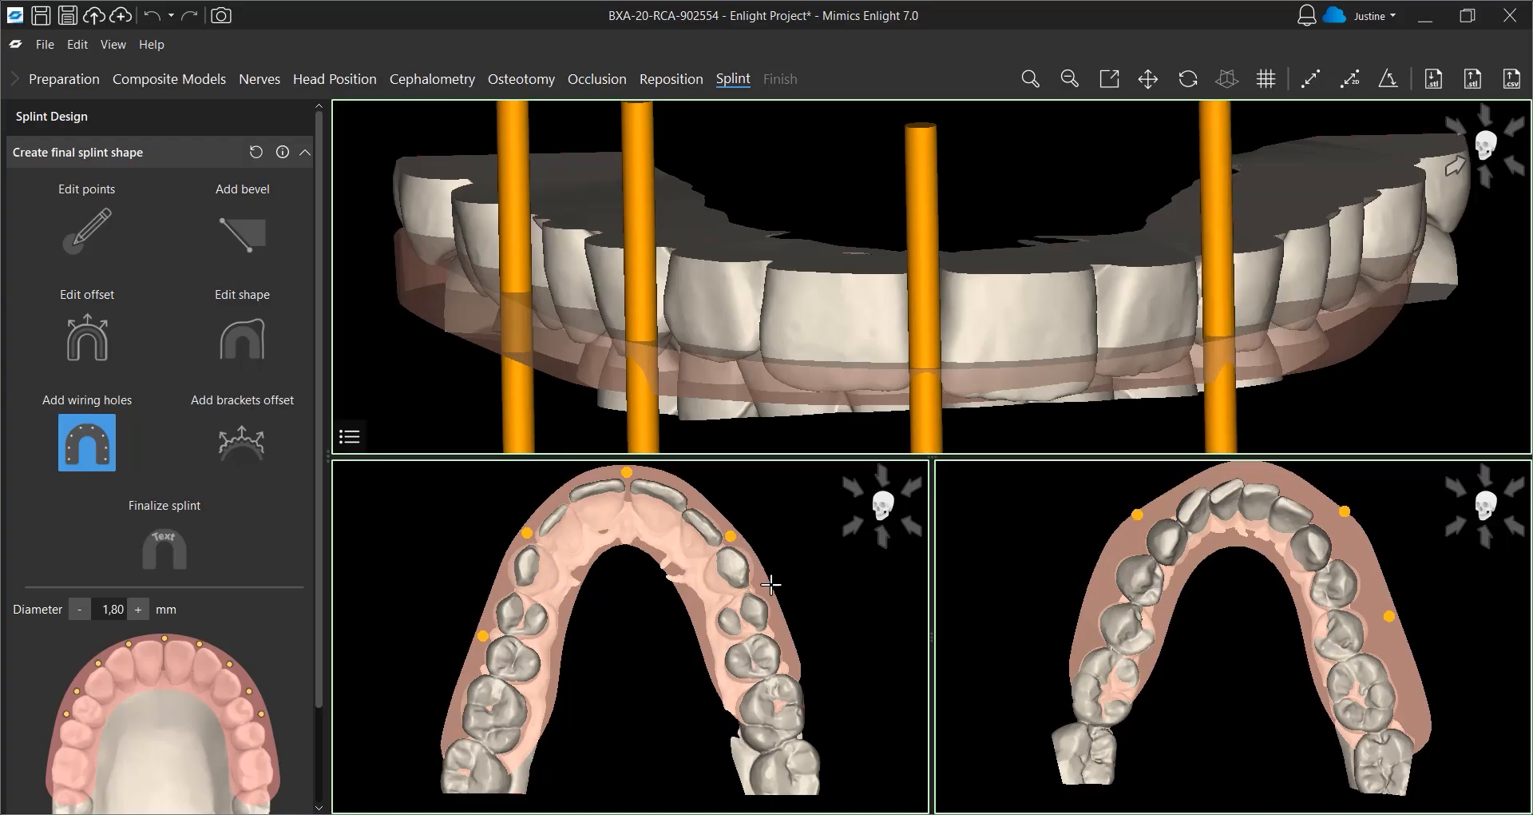
click(781, 625)
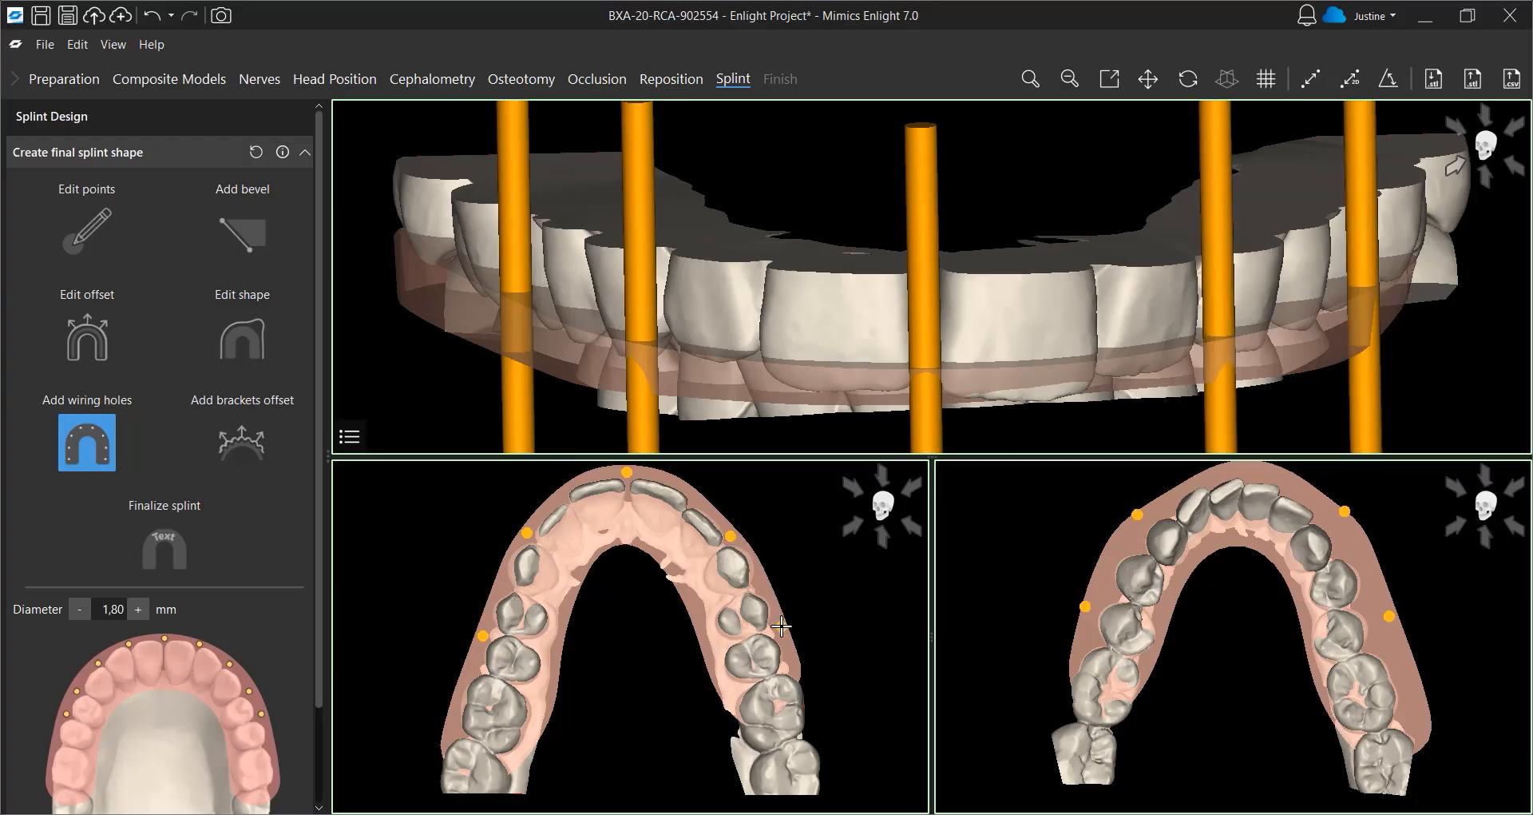
scroll(273, 556, down, 3)
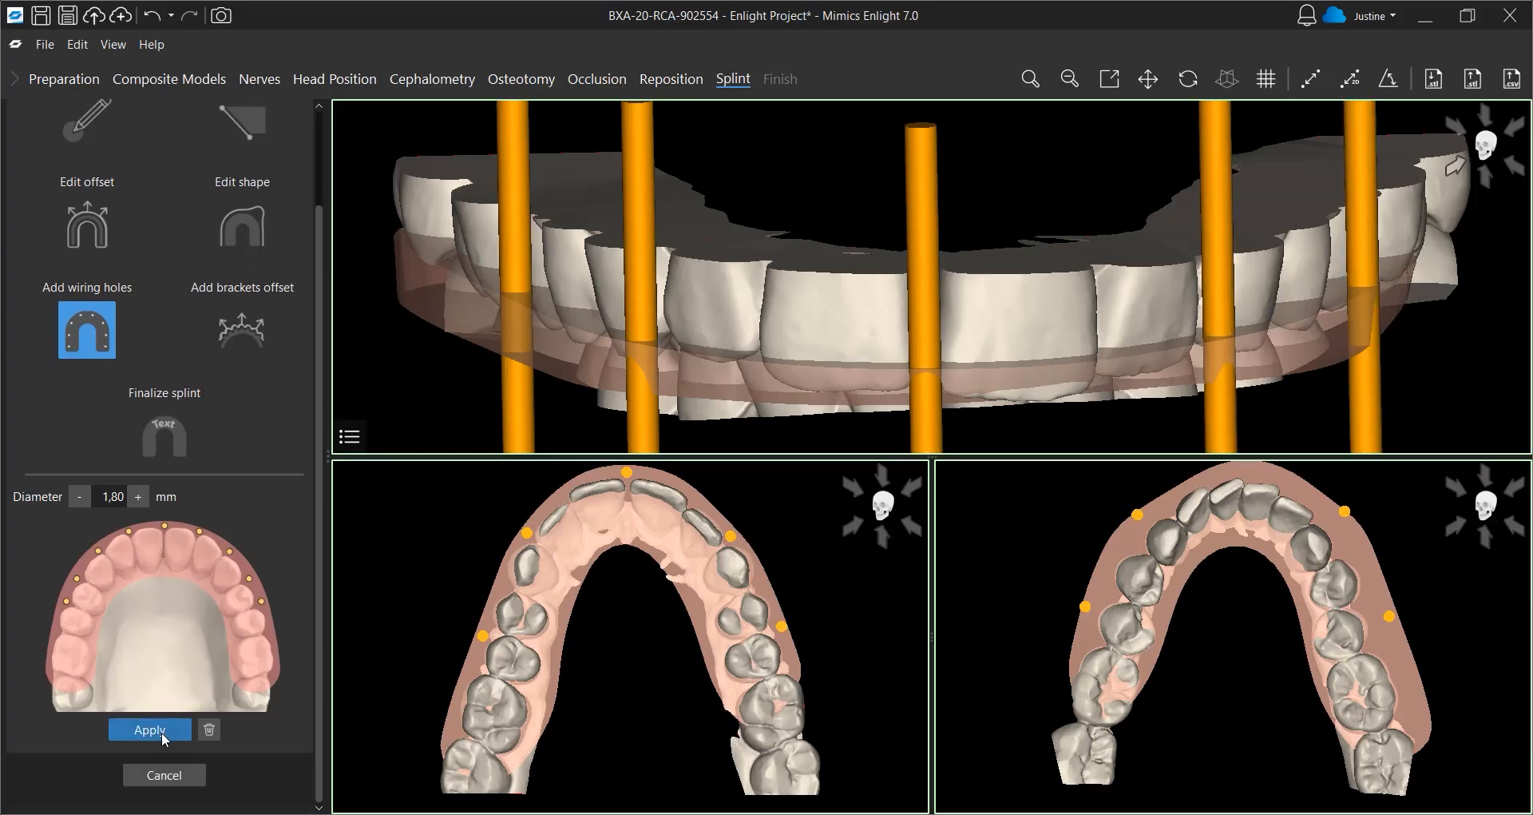
click(162, 730)
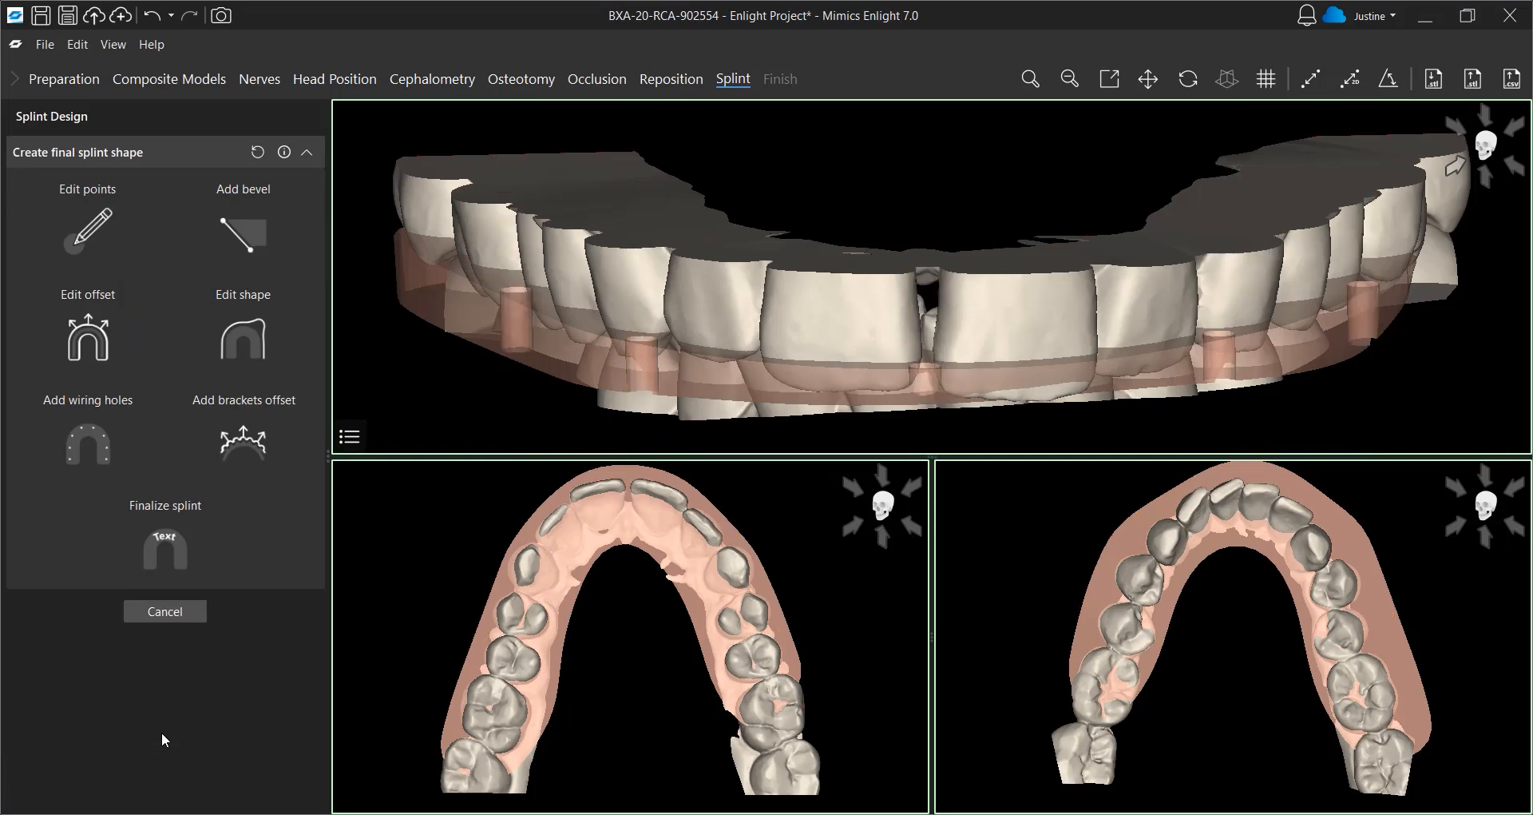
Finalize the splint with an outward embossed label reading "Patient 123"
click(170, 543)
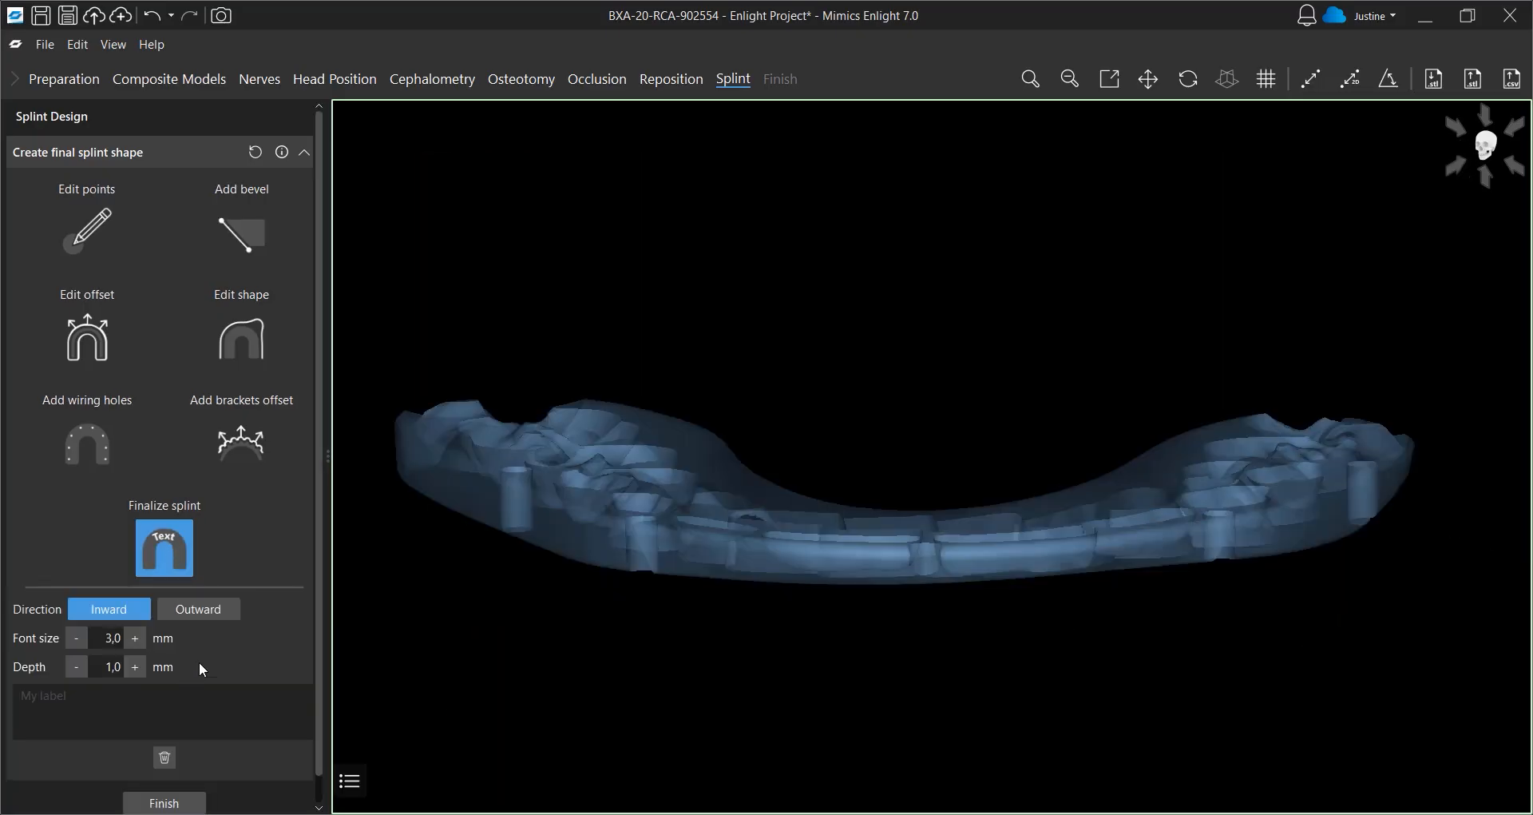
click(196, 612)
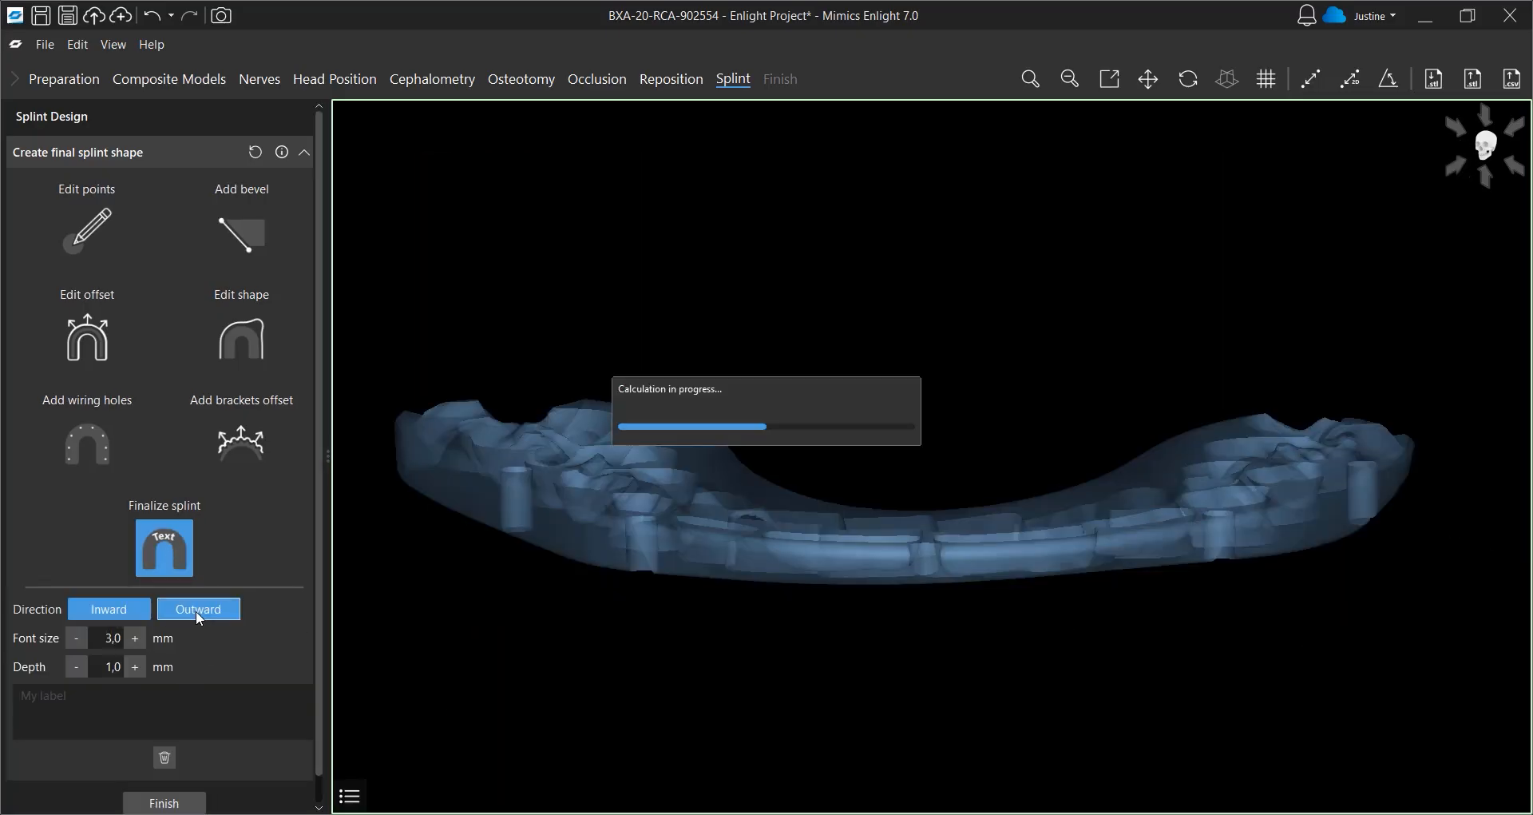
click(145, 700)
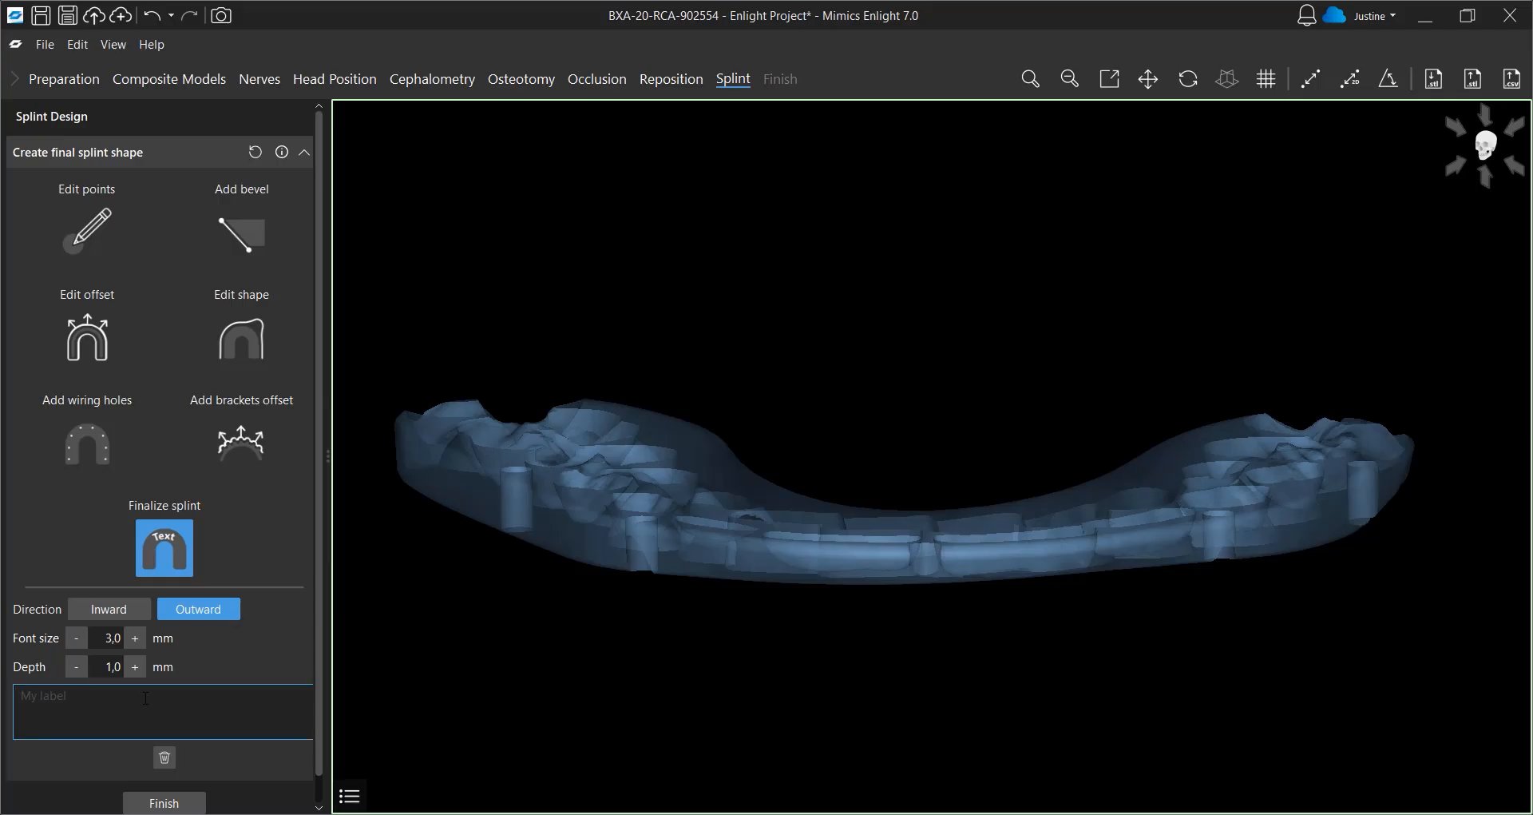
text(Patient )
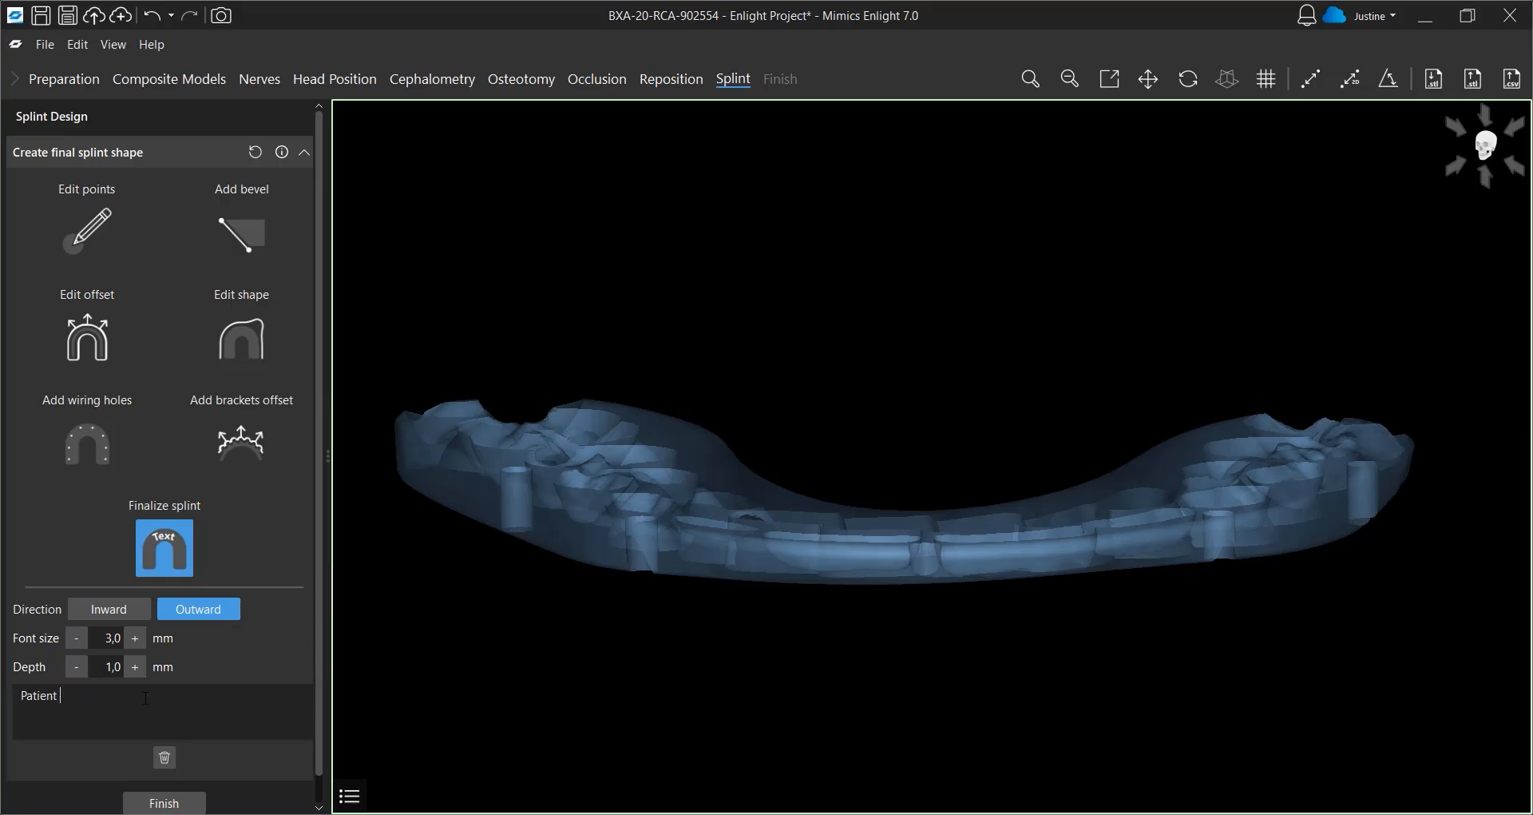
text(123)
Set the label font size to 2 mm, finish the final splint and continue to the Finish stage
right_drag(459, 524, 636, 481)
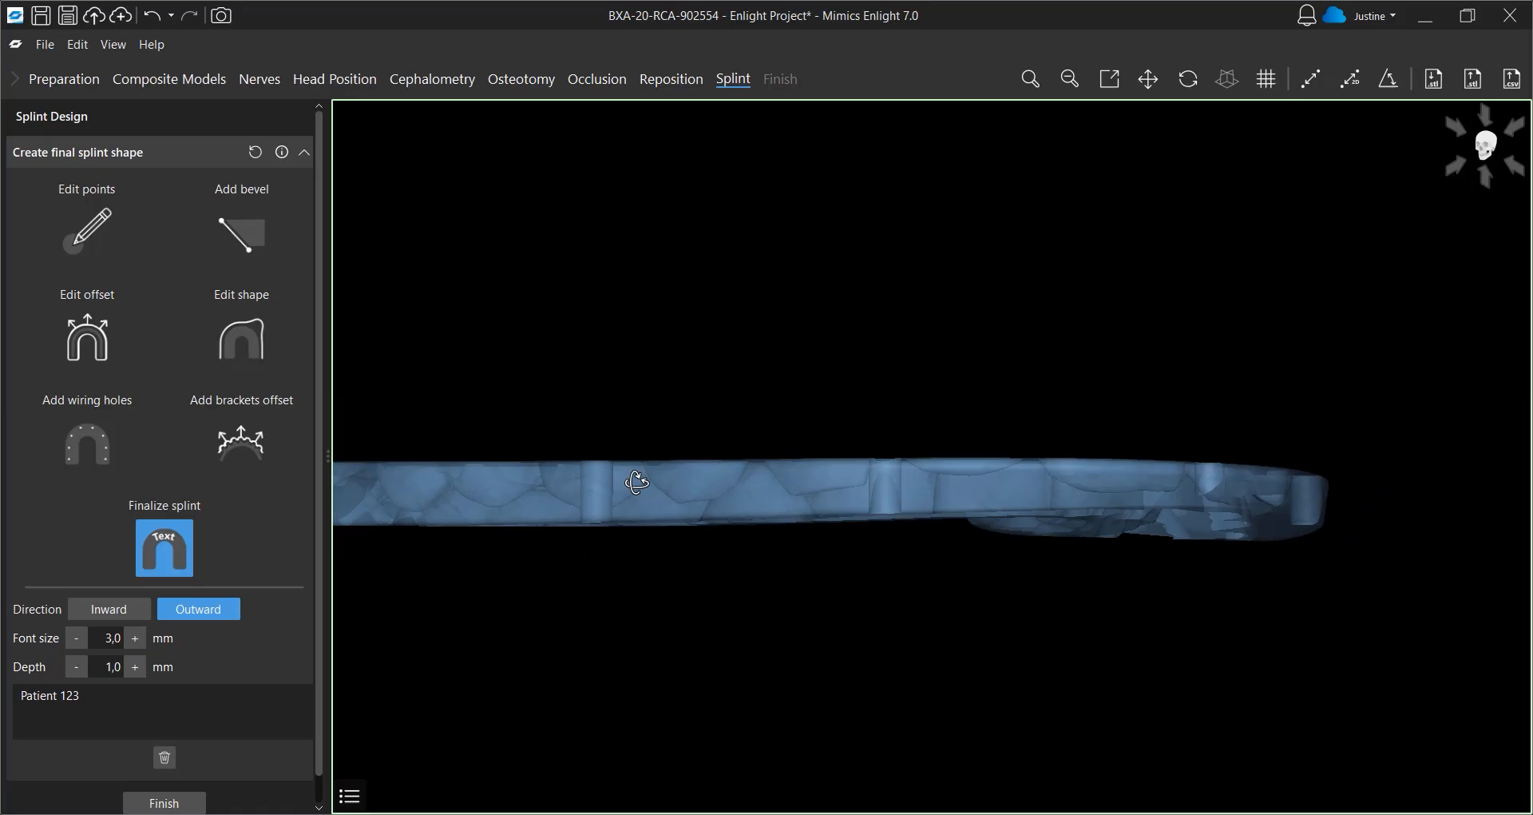
double_click(109, 638)
text(2)
key(Return)
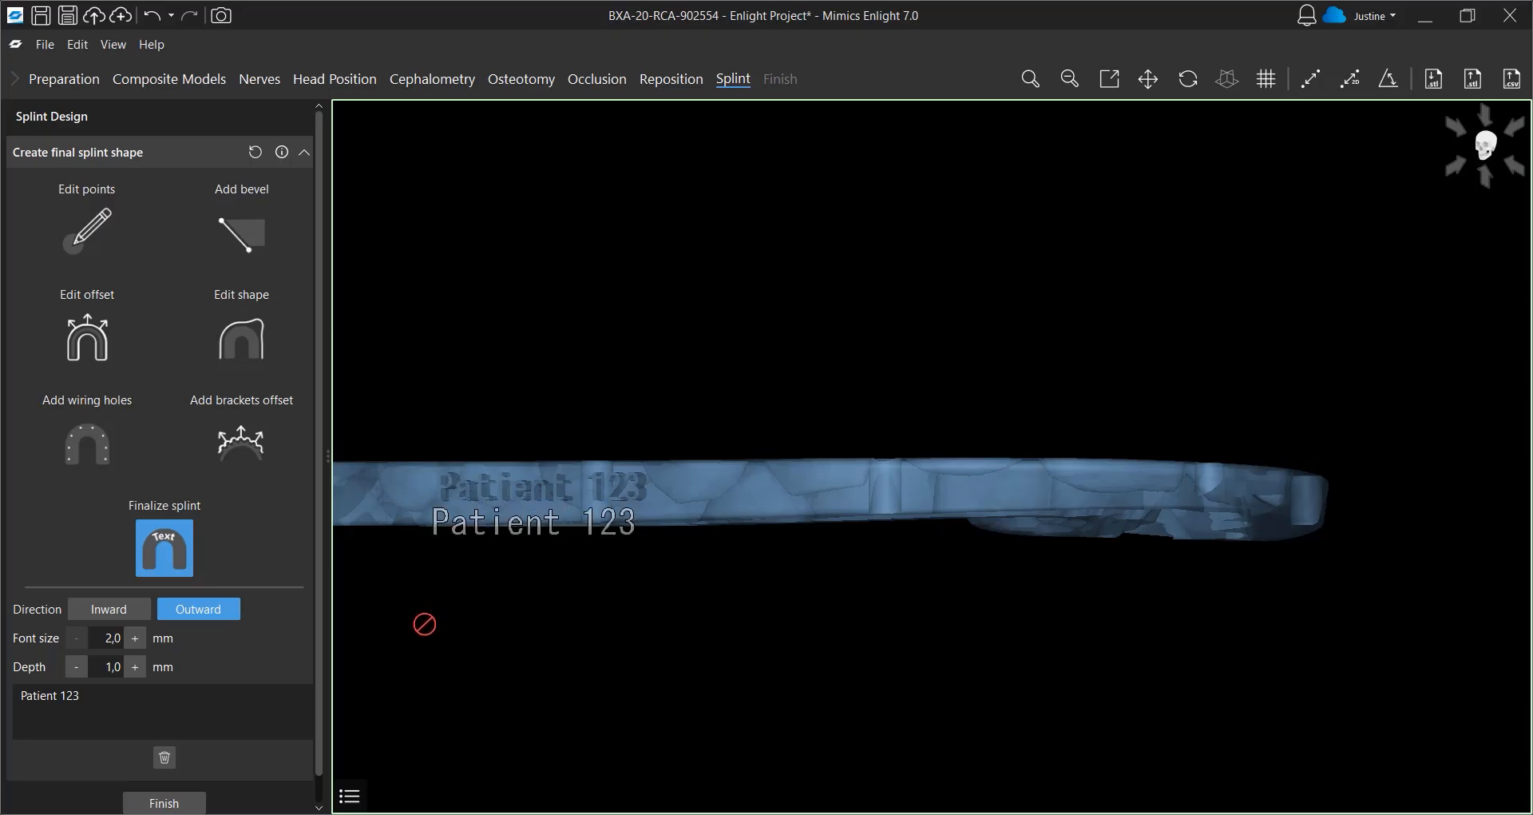
click(166, 802)
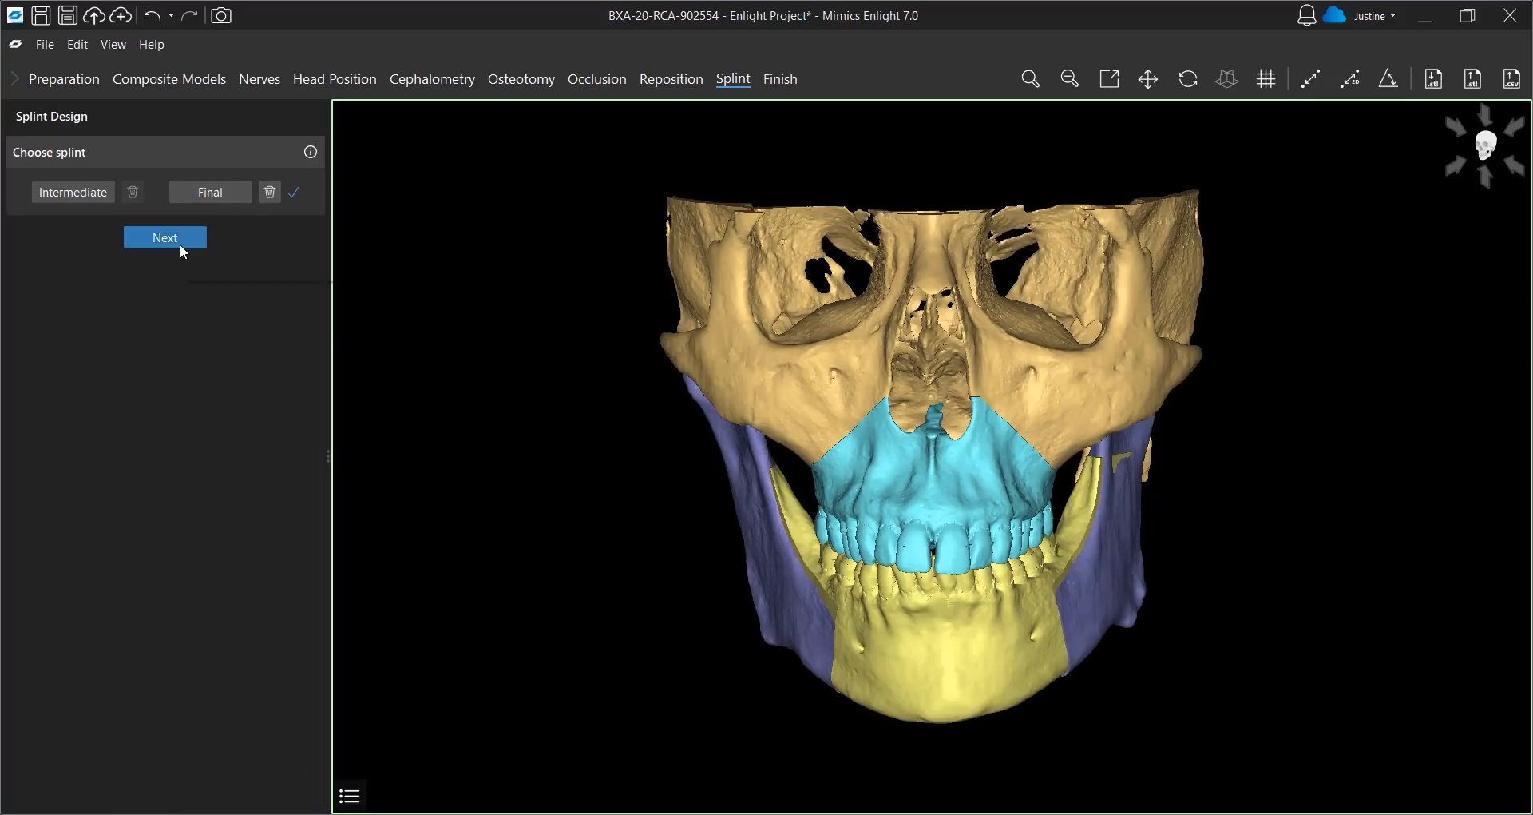
click(179, 243)
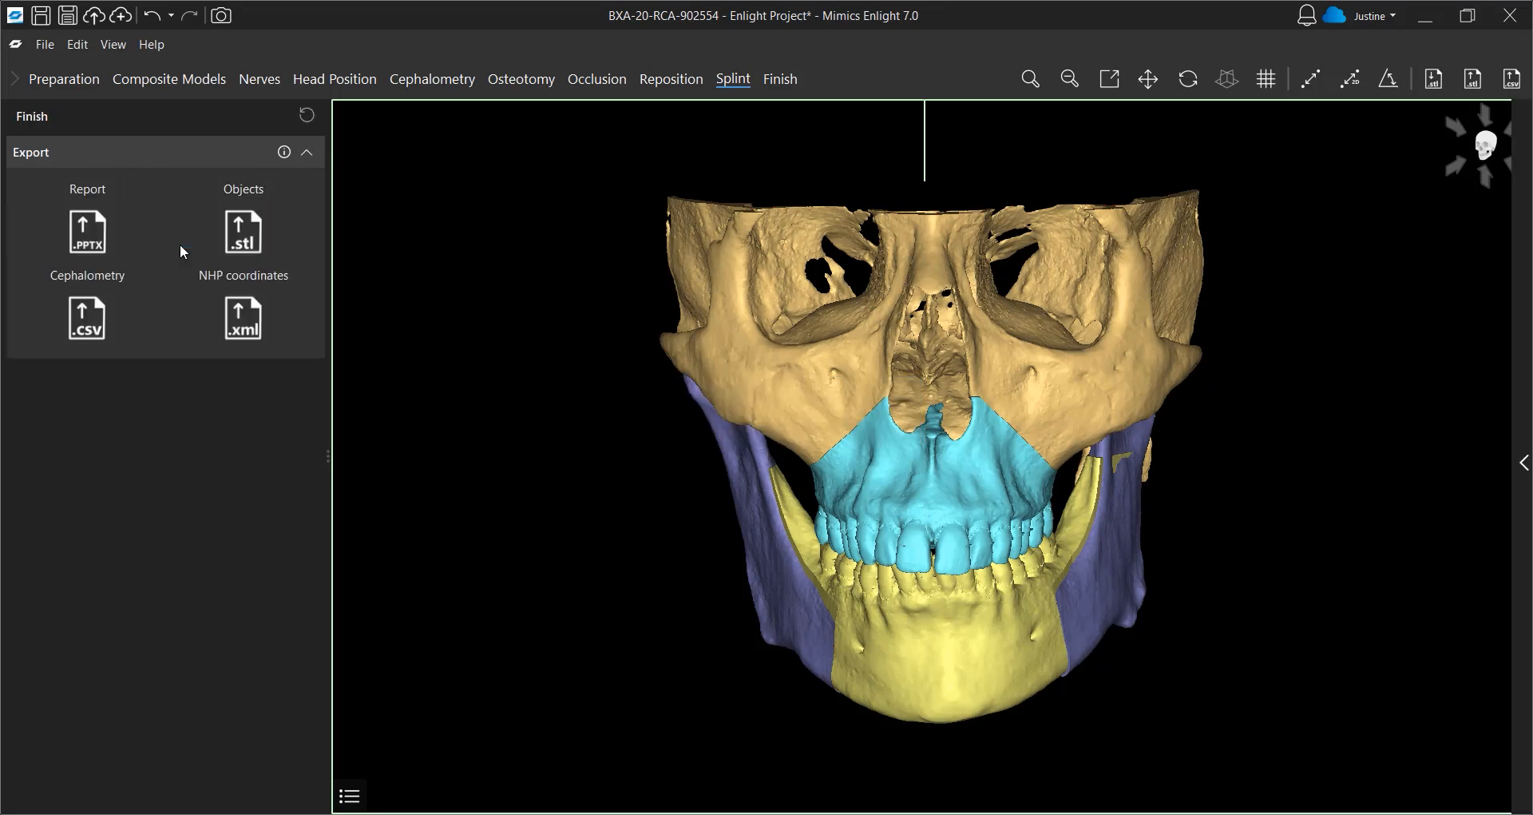